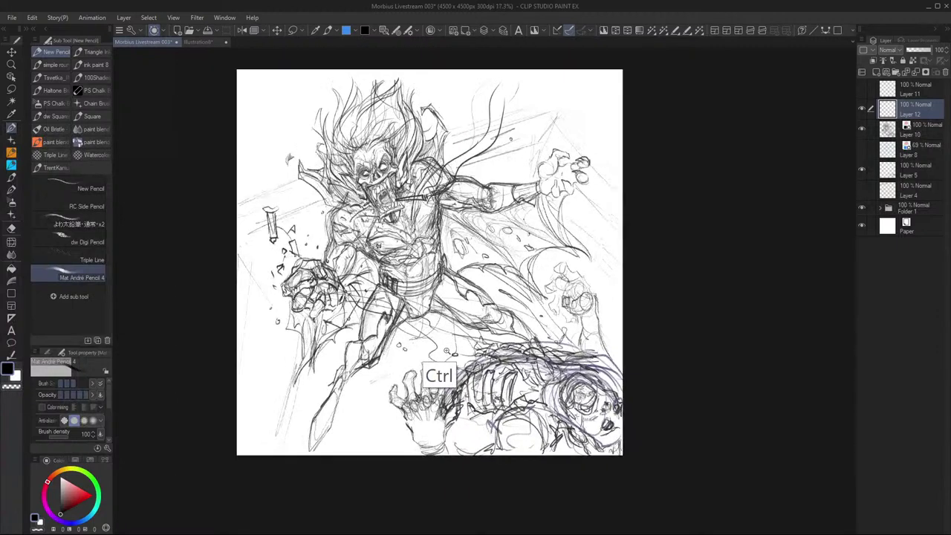
scroll(454, 364, up, 2)
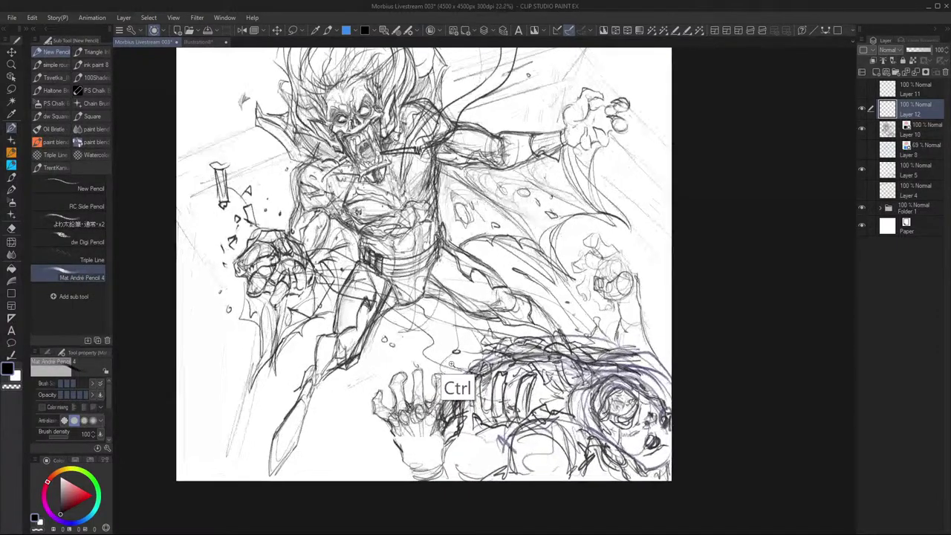
scroll(476, 364, down, 2)
drag(572, 380, 562, 414)
drag(460, 401, 452, 396)
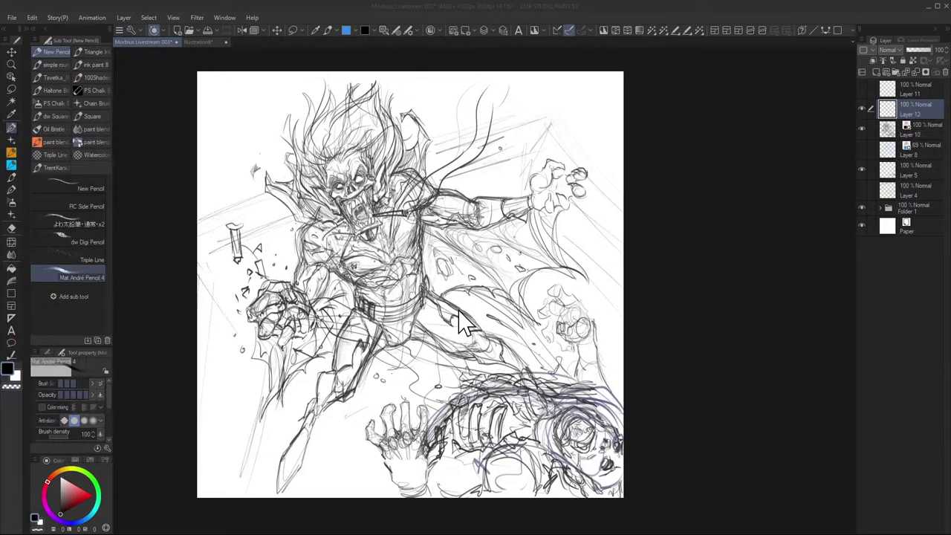
click(505, 294)
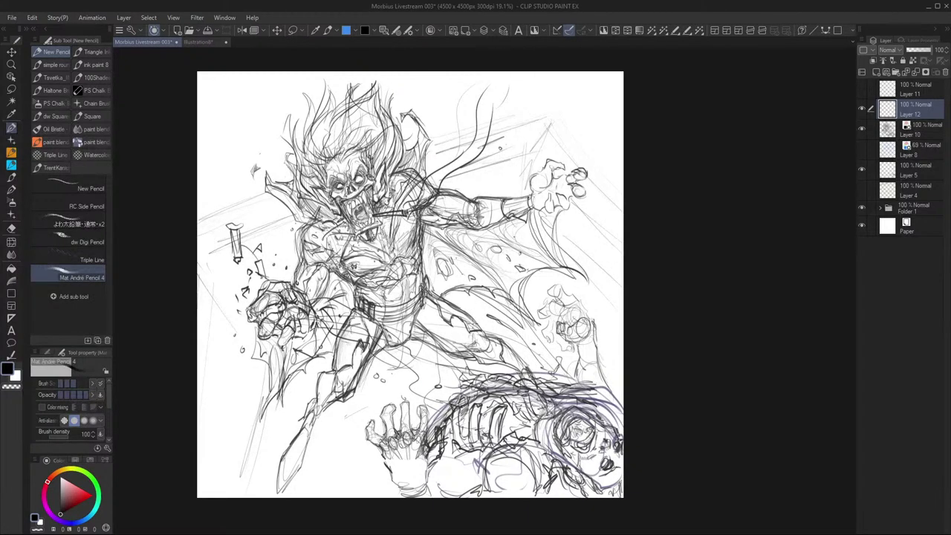
mouse_move(456, 318)
mouse_down()
mouse_move(468, 315)
mouse_move(458, 321)
mouse_up()
scroll(450, 335, up, 3)
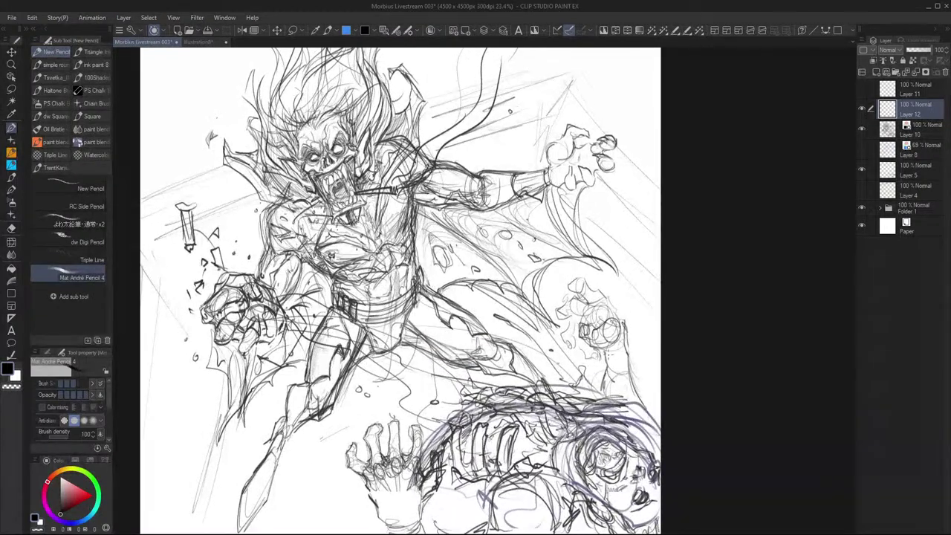
mouse_move(517, 358)
mouse_down()
mouse_move(522, 384)
mouse_move(511, 372)
mouse_up()
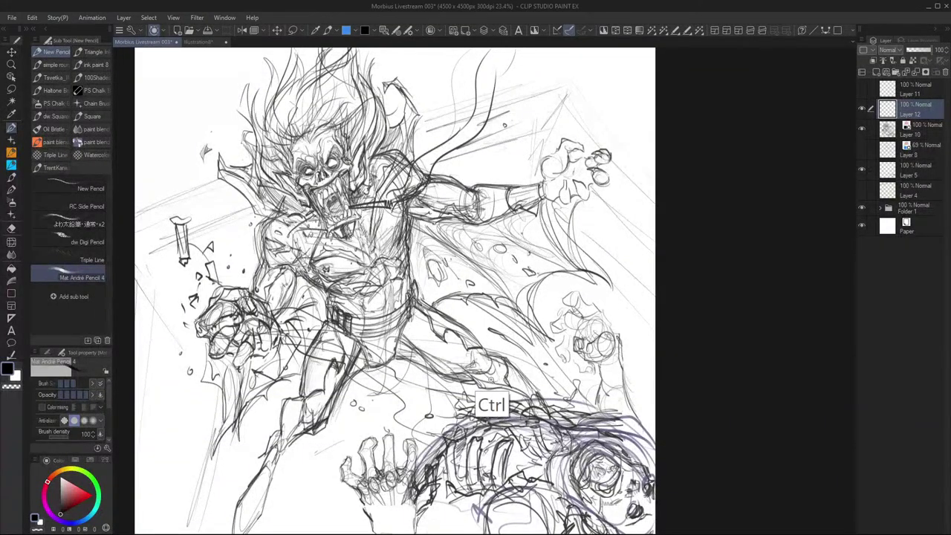
scroll(483, 290, down, 1)
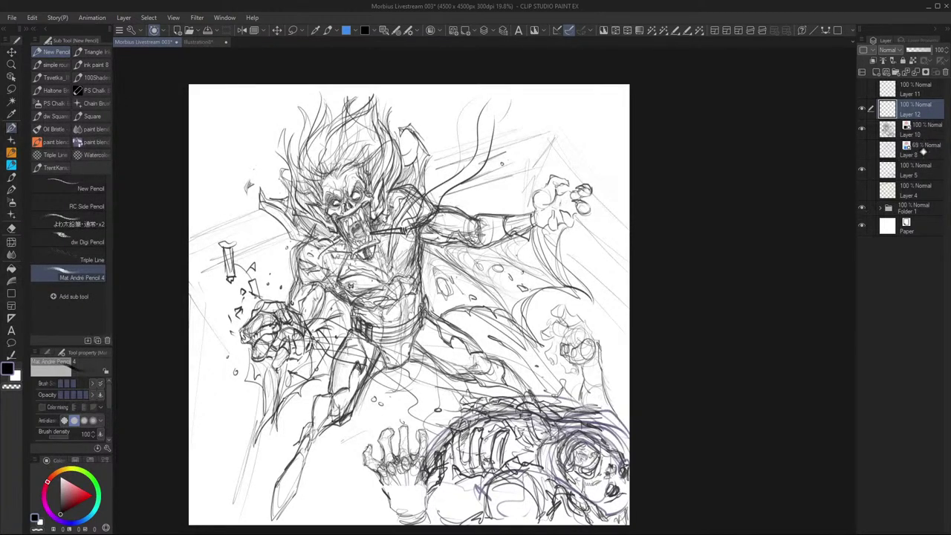
Add a new layer directly above Layer 8 and choose the New Pencil brush
click(921, 149)
click(875, 72)
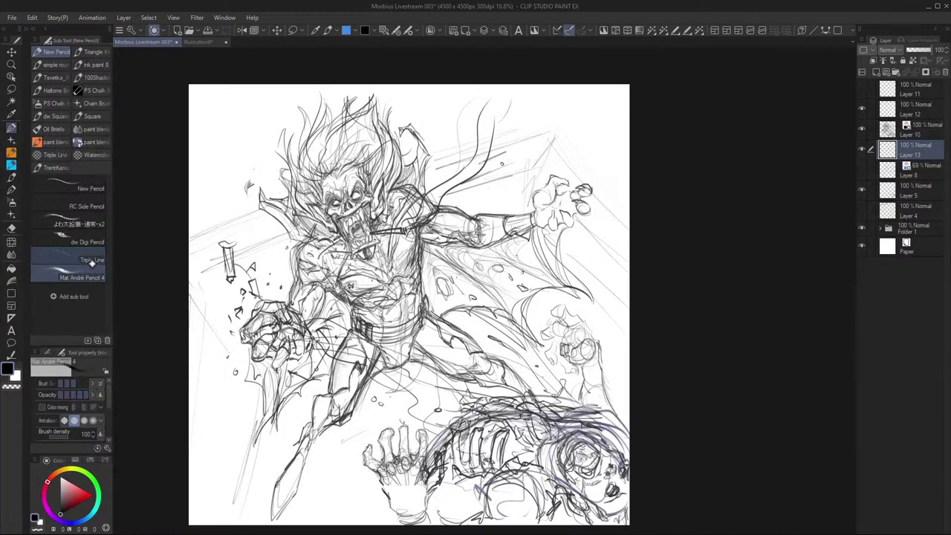
click(78, 186)
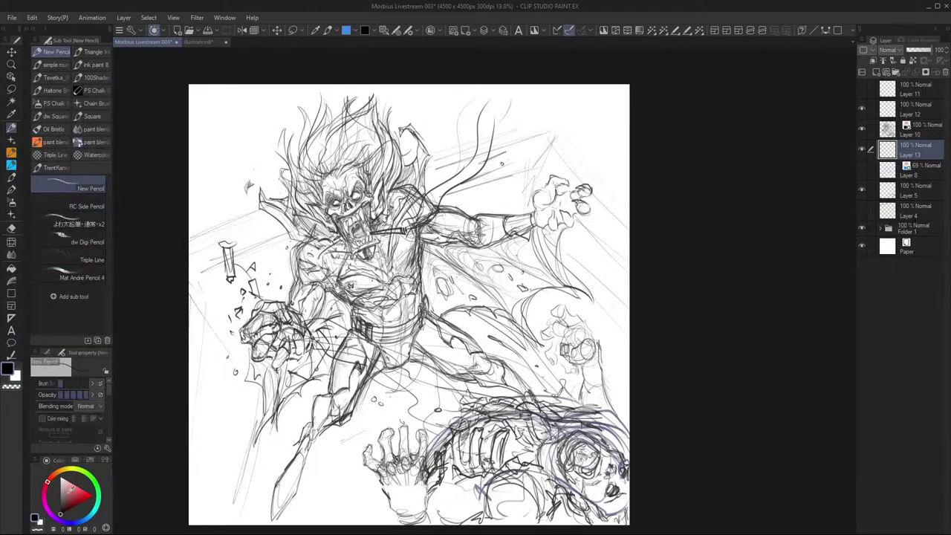
Set the drawing colour to a dark muted blue-violet (250, 21, 20) and enlarge the New Pencil brush considerably
click(71, 491)
click(68, 507)
click(63, 507)
click(66, 523)
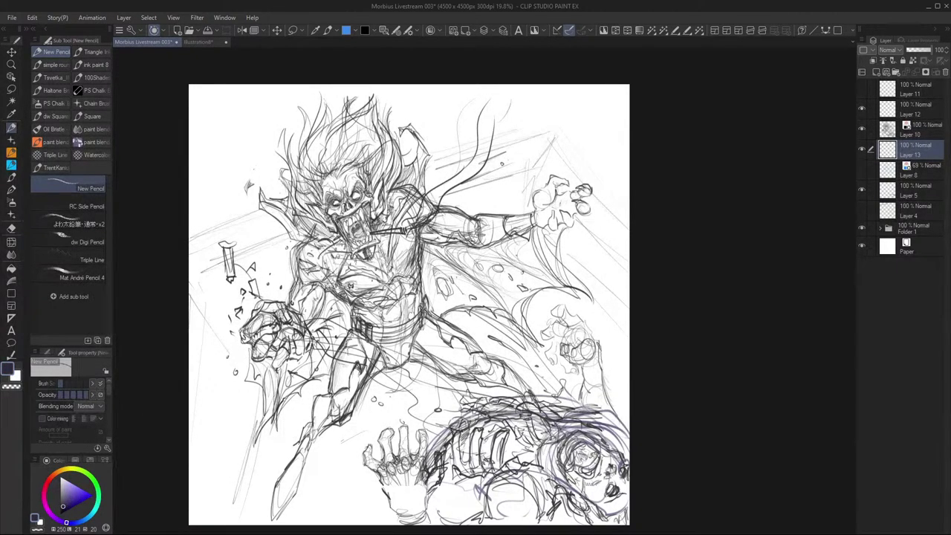
key(bracketright)
key(bracketright)
key(bracketright)
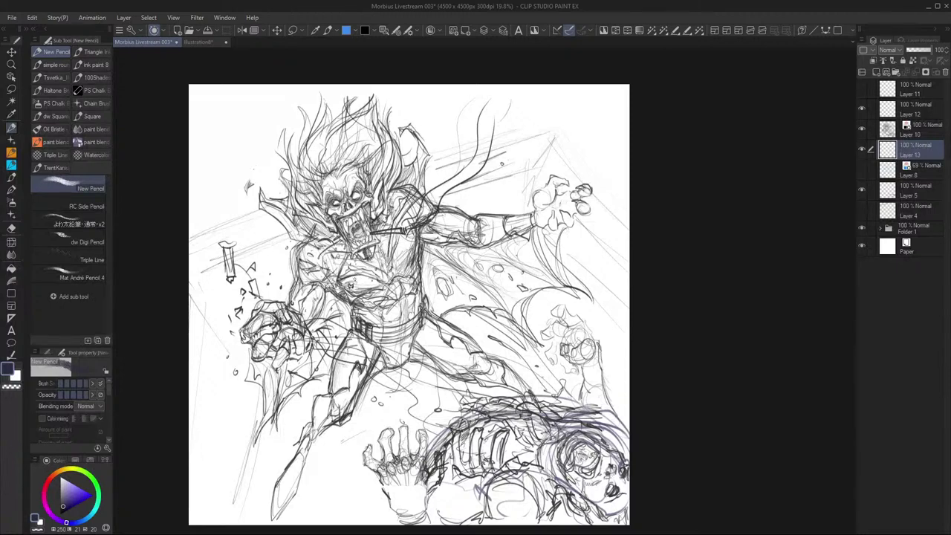
key(bracketright)
Block in the creature's suit on the lowered arm, chest and abdomen with dark tone, leaving the chest highlights white
mouse_move(297, 289)
mouse_down()
mouse_move(290, 322)
mouse_move(305, 324)
mouse_move(302, 294)
mouse_move(311, 324)
mouse_move(322, 288)
mouse_move(316, 309)
mouse_move(318, 283)
mouse_move(307, 292)
mouse_move(294, 257)
mouse_move(293, 276)
mouse_move(311, 245)
mouse_move(300, 256)
mouse_move(306, 246)
mouse_move(315, 251)
mouse_move(304, 261)
mouse_move(319, 265)
mouse_move(300, 271)
mouse_move(309, 281)
mouse_move(327, 271)
mouse_move(316, 281)
mouse_move(327, 259)
mouse_move(312, 248)
mouse_move(342, 245)
mouse_move(334, 281)
mouse_move(337, 258)
mouse_move(324, 276)
mouse_move(344, 295)
mouse_move(355, 254)
mouse_move(387, 280)
mouse_move(383, 254)
mouse_move(372, 269)
mouse_move(388, 281)
mouse_move(381, 247)
mouse_up()
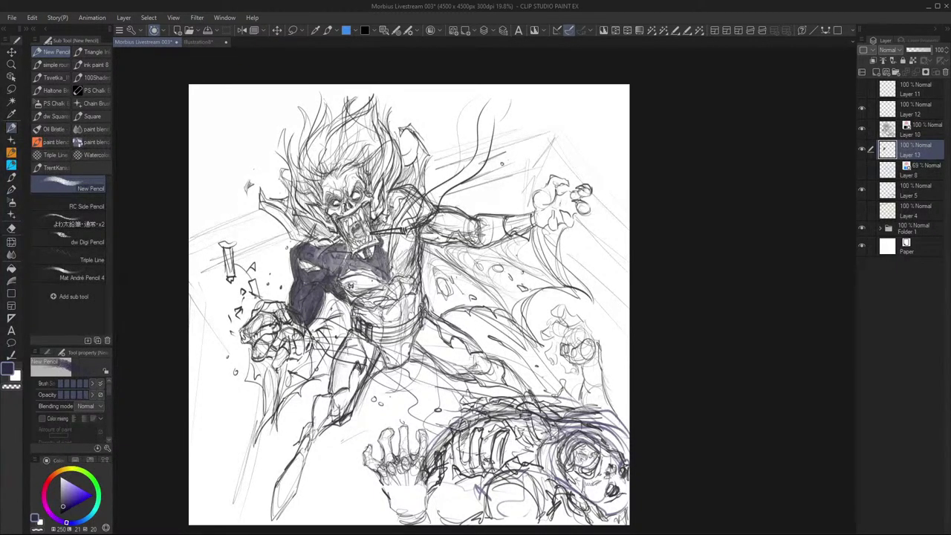
mouse_move(387, 252)
mouse_down()
mouse_move(395, 208)
mouse_move(384, 225)
mouse_move(394, 195)
mouse_move(396, 208)
mouse_move(406, 193)
mouse_move(395, 265)
mouse_move(404, 217)
mouse_move(418, 208)
mouse_move(401, 221)
mouse_move(407, 242)
mouse_move(409, 232)
mouse_move(392, 273)
mouse_move(413, 229)
mouse_move(417, 252)
mouse_move(398, 273)
mouse_move(415, 258)
mouse_move(420, 278)
mouse_move(391, 276)
mouse_move(344, 302)
mouse_move(361, 315)
mouse_move(390, 294)
mouse_move(370, 295)
mouse_move(391, 282)
mouse_move(395, 298)
mouse_move(400, 282)
mouse_move(389, 278)
mouse_move(413, 296)
mouse_move(401, 296)
mouse_move(404, 281)
mouse_move(362, 316)
mouse_move(385, 319)
mouse_move(392, 301)
mouse_move(383, 298)
mouse_move(402, 305)
mouse_move(385, 316)
mouse_move(399, 324)
mouse_move(391, 326)
mouse_move(404, 299)
mouse_move(418, 316)
mouse_move(421, 287)
mouse_up()
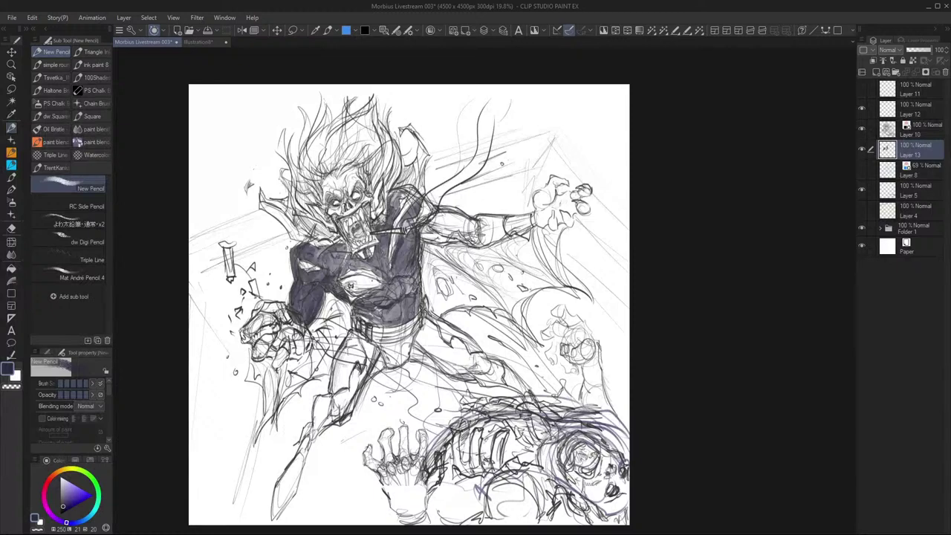
drag(361, 321, 385, 303)
Fill the sleeve of the outstretched arm with dark tone from the shoulder to the edge of the wrist
mouse_move(428, 199)
mouse_down()
mouse_move(421, 215)
mouse_move(401, 198)
mouse_move(440, 238)
mouse_move(421, 236)
mouse_move(459, 238)
mouse_up()
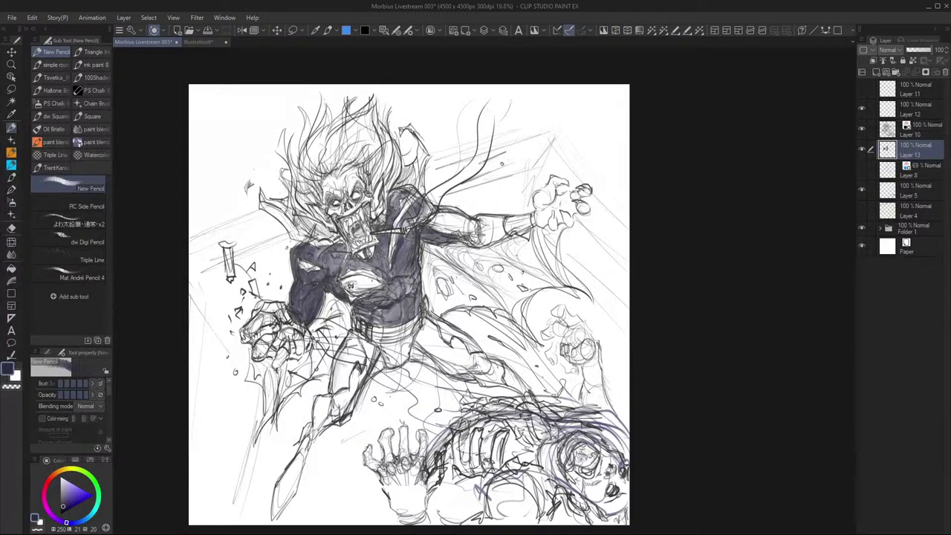
mouse_move(461, 239)
mouse_down()
mouse_move(475, 241)
mouse_move(429, 232)
mouse_up()
mouse_move(440, 215)
mouse_down()
mouse_move(425, 225)
mouse_move(437, 232)
mouse_move(439, 214)
mouse_move(471, 226)
mouse_up()
mouse_move(462, 208)
mouse_down()
mouse_move(444, 214)
mouse_move(468, 246)
mouse_move(483, 245)
mouse_move(471, 223)
mouse_move(495, 232)
mouse_up()
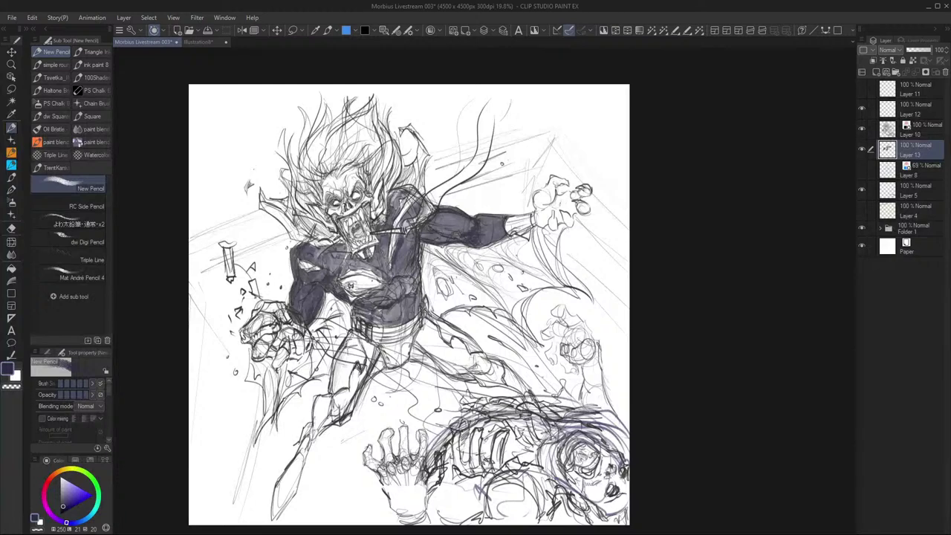
Fill the front leg with dark tone from the hip down to the knee, leaving the outer thigh highlight white
drag(379, 348, 373, 376)
drag(372, 375, 361, 390)
mouse_move(379, 344)
mouse_down()
mouse_move(367, 356)
mouse_move(353, 342)
mouse_up()
mouse_move(369, 339)
mouse_down()
mouse_move(359, 384)
mouse_move(348, 389)
mouse_move(351, 412)
mouse_move(311, 437)
mouse_up()
mouse_move(324, 397)
mouse_down()
mouse_move(315, 431)
mouse_move(339, 414)
mouse_move(333, 401)
mouse_move(340, 427)
mouse_up()
drag(355, 406, 342, 424)
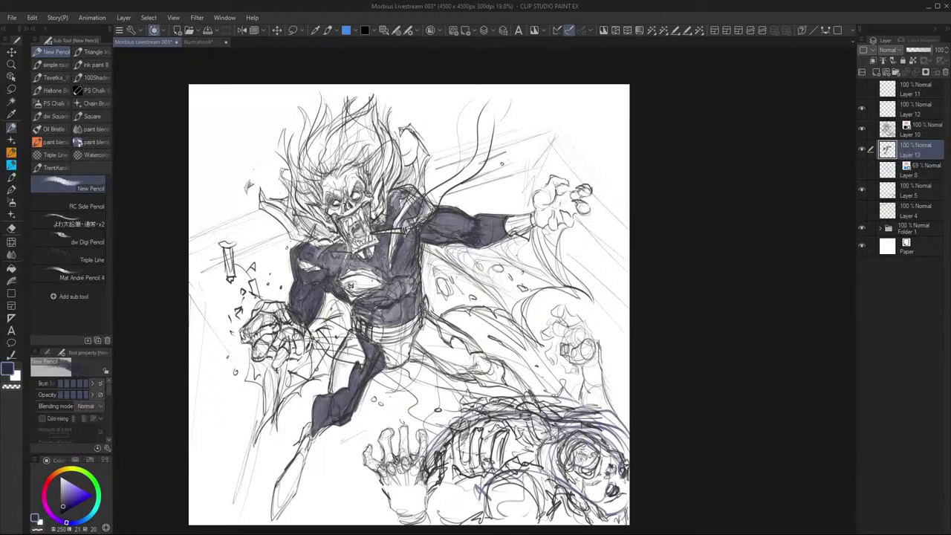
Fill the extended rear leg from thigh to ankle and the front leg's shin and foot with dark tone
mouse_move(412, 354)
mouse_down()
mouse_move(414, 345)
mouse_move(444, 372)
mouse_up()
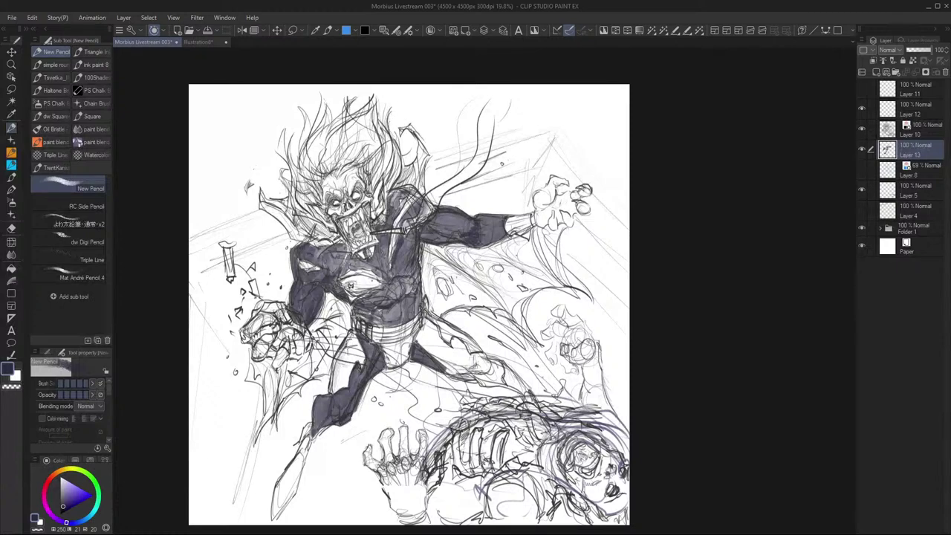
mouse_move(413, 331)
mouse_down()
mouse_move(421, 346)
mouse_move(439, 333)
mouse_move(417, 346)
mouse_move(438, 359)
mouse_move(465, 355)
mouse_move(438, 362)
mouse_move(449, 373)
mouse_up()
mouse_move(470, 357)
mouse_down()
mouse_move(454, 373)
mouse_move(482, 365)
mouse_move(447, 380)
mouse_up()
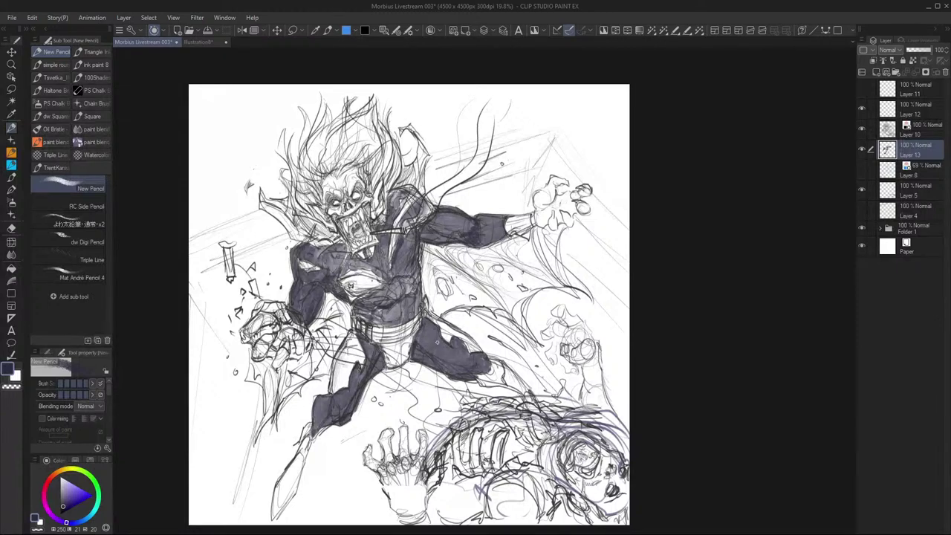
mouse_move(474, 363)
mouse_down()
mouse_move(443, 373)
mouse_move(428, 366)
mouse_move(491, 378)
mouse_move(478, 381)
mouse_move(492, 383)
mouse_move(485, 387)
mouse_move(489, 364)
mouse_move(502, 393)
mouse_move(502, 377)
mouse_move(512, 393)
mouse_up()
mouse_move(527, 367)
mouse_down()
mouse_move(505, 384)
mouse_move(488, 361)
mouse_up()
mouse_move(504, 354)
mouse_down()
mouse_move(488, 364)
mouse_move(509, 377)
mouse_up()
drag(527, 380, 520, 390)
drag(498, 357, 492, 367)
mouse_move(526, 378)
mouse_down()
mouse_move(516, 391)
mouse_move(526, 415)
mouse_up()
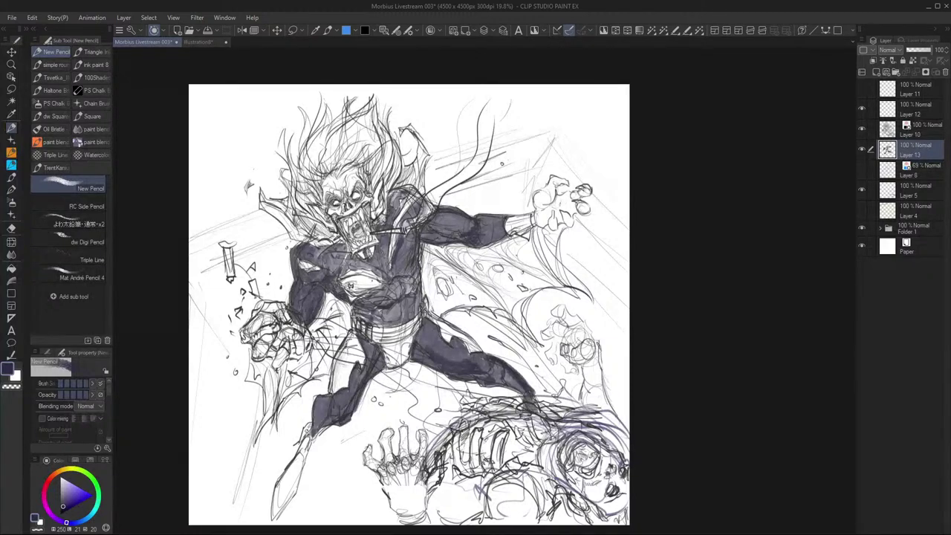
drag(310, 423, 300, 463)
drag(302, 450, 275, 518)
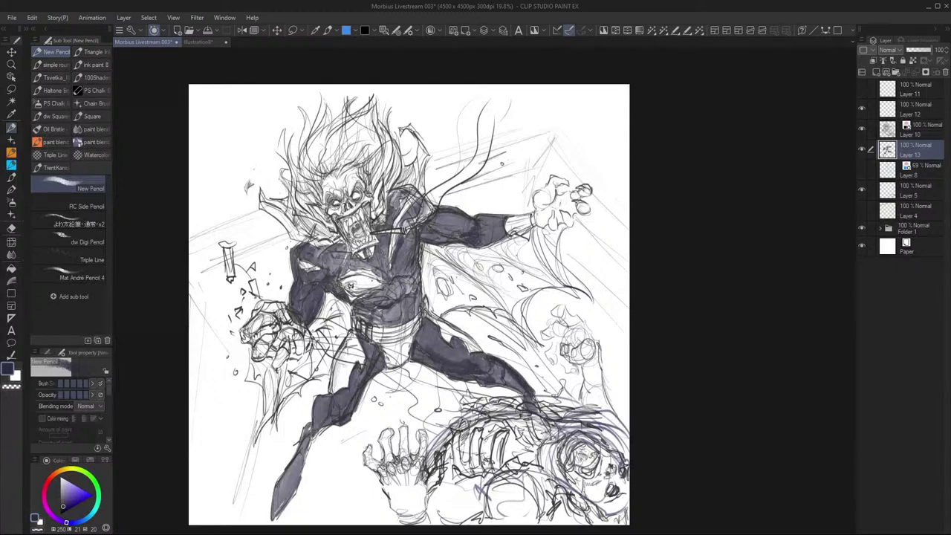
Paint dark tone into the hair locks on the side of the head above the lowered arm, from collar to tips
drag(305, 199, 296, 215)
drag(300, 191, 302, 219)
drag(316, 214, 308, 222)
drag(294, 172, 290, 201)
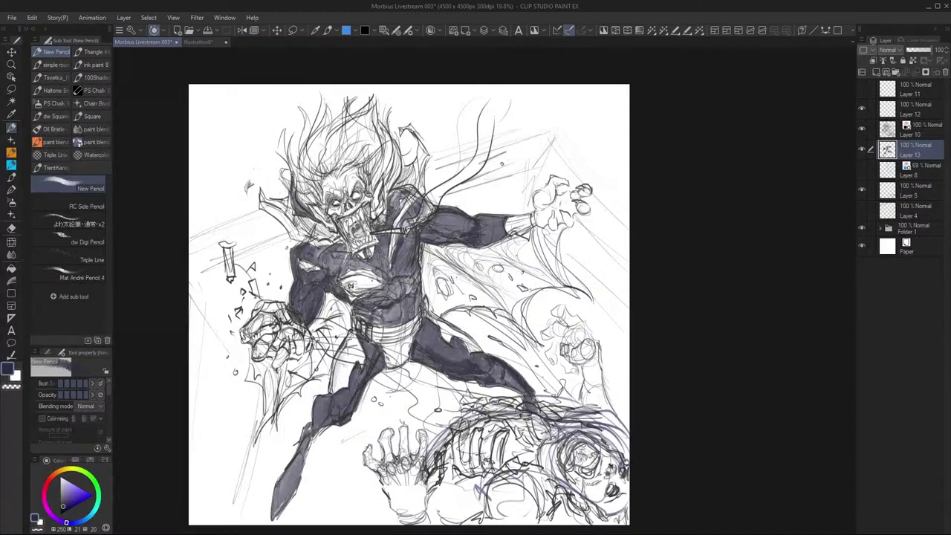
drag(292, 153, 285, 177)
mouse_move(284, 140)
mouse_down()
mouse_move(283, 188)
mouse_move(291, 181)
mouse_move(297, 207)
mouse_move(311, 194)
mouse_up()
mouse_move(314, 159)
mouse_down()
mouse_move(300, 187)
mouse_move(299, 160)
mouse_up()
mouse_move(309, 156)
mouse_down()
mouse_move(301, 190)
mouse_move(301, 110)
mouse_move(307, 177)
mouse_up()
mouse_move(318, 137)
mouse_down()
mouse_move(309, 184)
mouse_move(310, 162)
mouse_up()
drag(324, 113, 312, 135)
drag(324, 104, 314, 152)
mouse_move(330, 105)
mouse_down()
mouse_move(315, 143)
mouse_move(327, 145)
mouse_up()
drag(332, 118, 317, 171)
mouse_move(327, 131)
mouse_down()
mouse_move(316, 178)
mouse_move(313, 171)
mouse_up()
drag(329, 119, 317, 195)
mouse_move(330, 147)
mouse_down()
mouse_move(319, 184)
mouse_move(323, 174)
mouse_up()
mouse_move(336, 153)
mouse_down()
mouse_move(324, 186)
mouse_move(334, 176)
mouse_up()
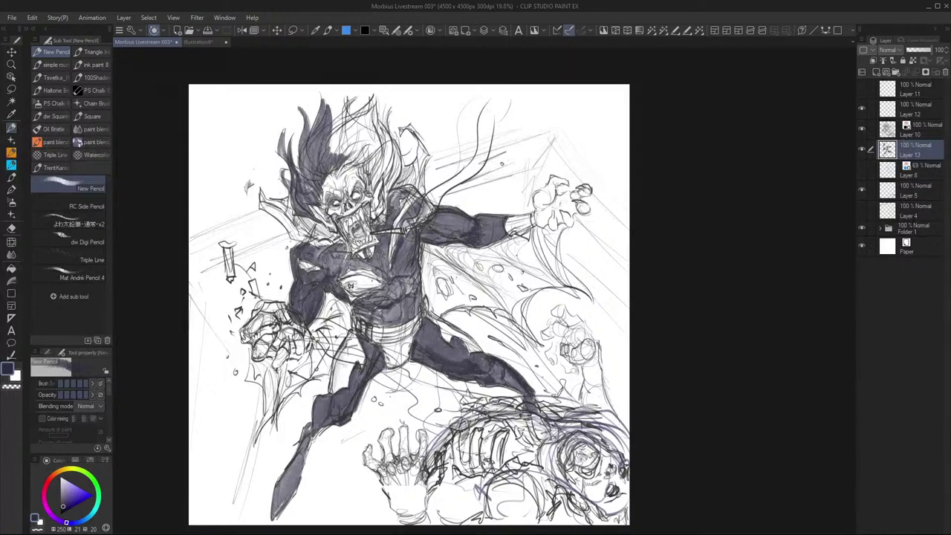
Paint dark tone along the forehead hairline and the hair locks on the side nearest the outstretched arm
mouse_move(376, 145)
mouse_down()
mouse_move(335, 177)
mouse_move(343, 169)
mouse_up()
mouse_move(376, 148)
mouse_down()
mouse_move(356, 165)
mouse_move(376, 150)
mouse_up()
mouse_move(382, 147)
mouse_down()
mouse_move(361, 168)
mouse_move(367, 193)
mouse_move(382, 183)
mouse_move(381, 221)
mouse_up()
drag(393, 159, 389, 185)
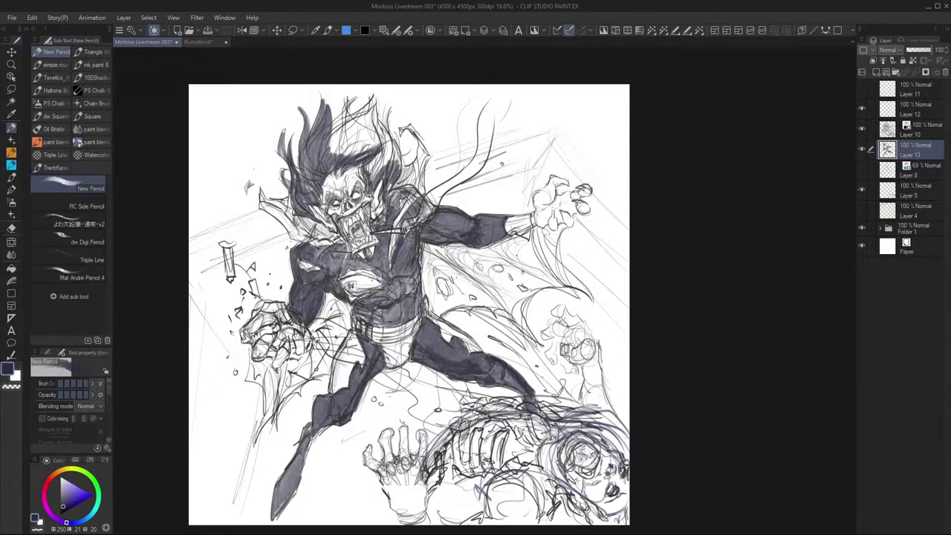
mouse_move(401, 141)
mouse_down()
mouse_move(391, 169)
mouse_move(374, 180)
mouse_move(368, 172)
mouse_up()
drag(386, 131, 367, 169)
drag(384, 128, 372, 178)
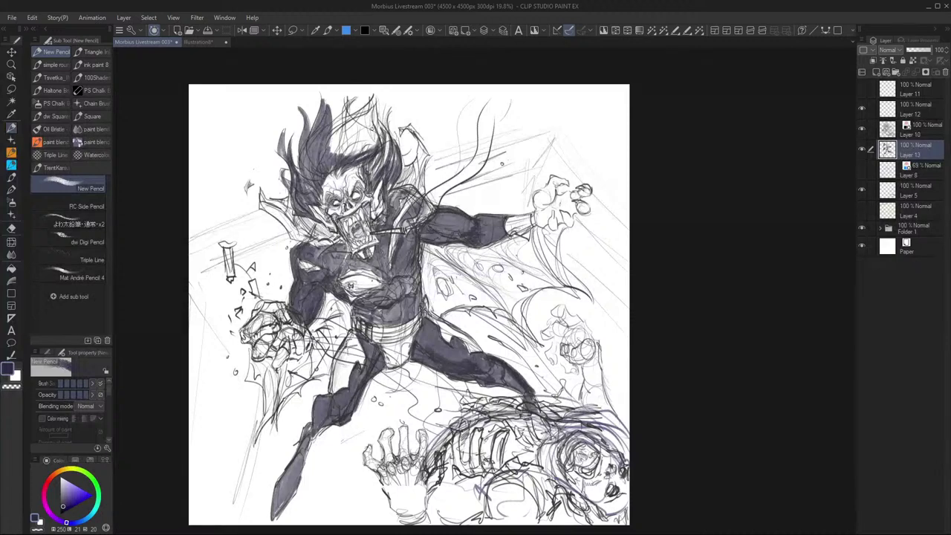
Fill the central hair mass above the forehead with dark strokes up to the pointed tips
drag(370, 146, 366, 157)
drag(373, 116, 360, 161)
mouse_move(372, 98)
mouse_down()
mouse_move(375, 146)
mouse_move(381, 135)
mouse_move(327, 156)
mouse_move(334, 122)
mouse_move(332, 130)
mouse_up()
drag(344, 115, 334, 159)
mouse_move(346, 125)
mouse_down()
mouse_move(335, 159)
mouse_move(333, 152)
mouse_up()
mouse_move(372, 102)
mouse_down()
mouse_move(349, 122)
mouse_move(347, 153)
mouse_up()
drag(367, 119, 355, 156)
drag(369, 129, 361, 153)
drag(362, 152, 348, 162)
drag(377, 112, 367, 153)
drag(384, 119, 378, 175)
mouse_move(389, 135)
mouse_down()
mouse_move(381, 171)
mouse_move(386, 159)
mouse_up()
drag(385, 123, 382, 134)
drag(376, 117, 372, 127)
mouse_move(376, 157)
mouse_down()
mouse_move(370, 176)
mouse_move(328, 175)
mouse_up()
drag(343, 129, 325, 158)
drag(333, 155, 317, 169)
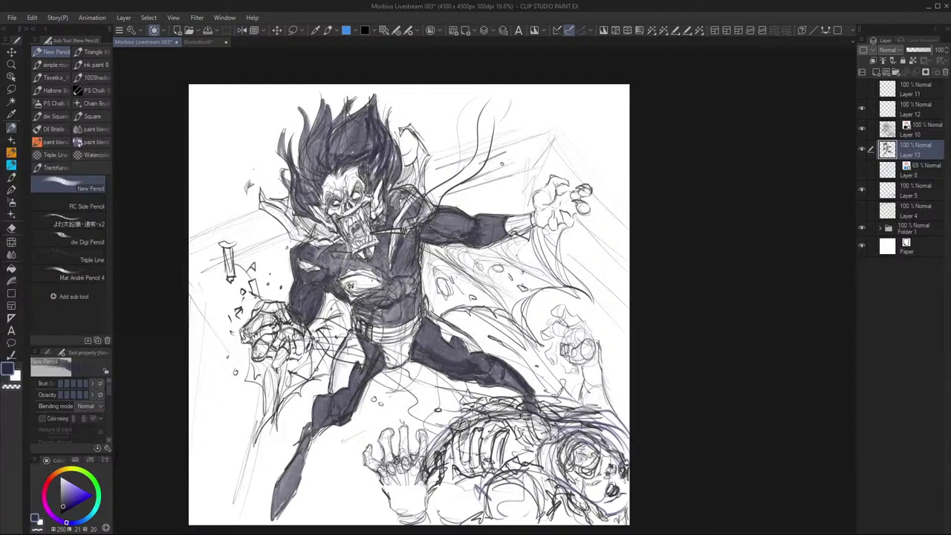
Darken the hair with additional strand strokes from the crown up to the tips
drag(335, 122, 306, 174)
drag(304, 133, 297, 180)
mouse_move(308, 107)
mouse_down()
mouse_move(297, 147)
mouse_move(306, 138)
mouse_up()
drag(324, 102, 316, 125)
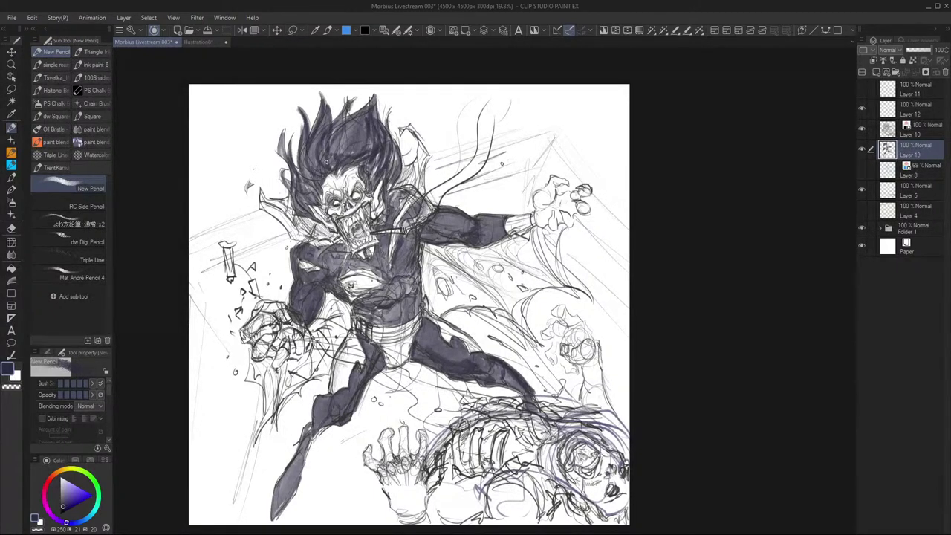
mouse_move(352, 99)
mouse_down()
mouse_move(328, 146)
mouse_move(337, 123)
mouse_move(334, 153)
mouse_up()
drag(349, 133, 340, 157)
drag(377, 95, 348, 132)
drag(374, 103, 345, 158)
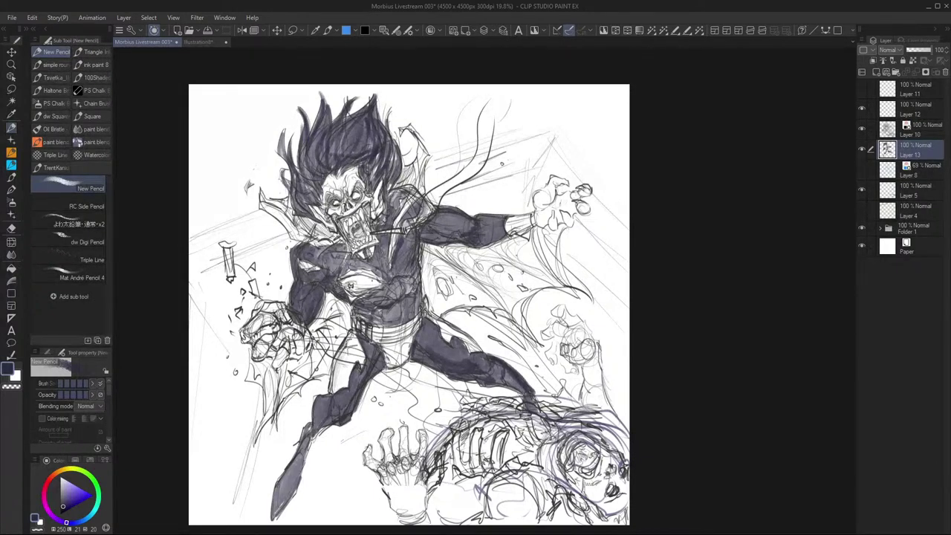
Shade the collar beside the face lightly and add soft tone to the exposed chest patches
drag(334, 239, 273, 202)
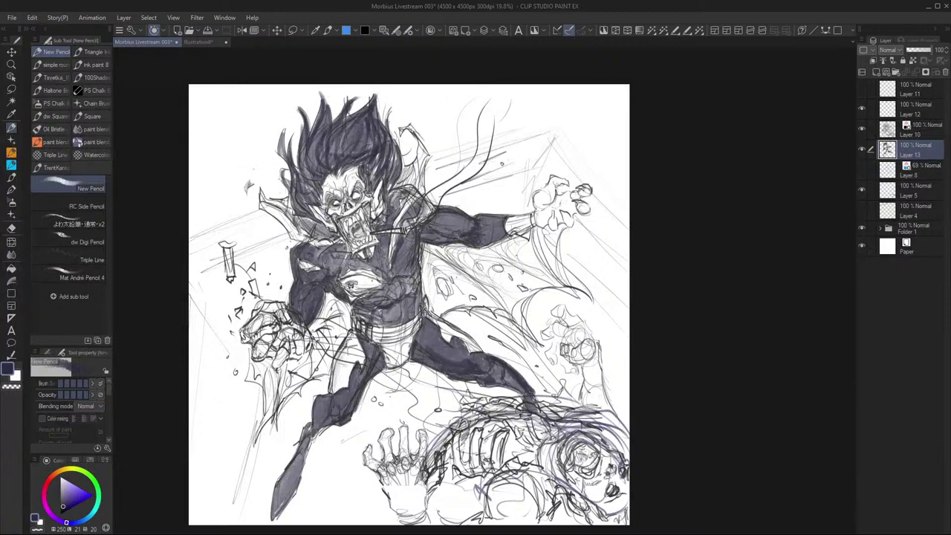
mouse_move(346, 290)
mouse_down()
mouse_move(375, 286)
mouse_move(345, 280)
mouse_up()
drag(387, 275, 350, 282)
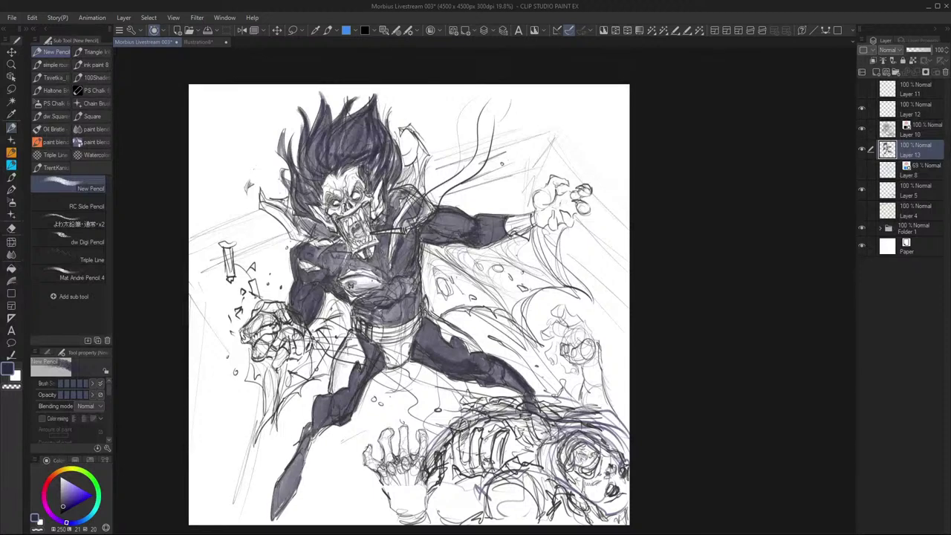
drag(409, 250, 400, 270)
drag(396, 231, 388, 273)
drag(391, 248, 386, 272)
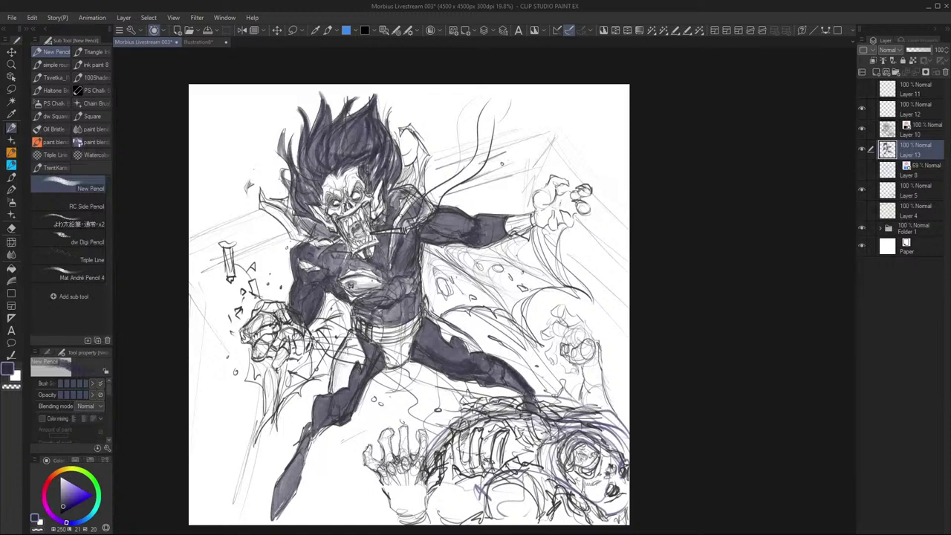
Add tone to the collar behind the head and the outstretched arm, and lightly shade its wrist
mouse_move(412, 170)
mouse_down()
mouse_move(397, 187)
mouse_move(411, 186)
mouse_up()
mouse_move(443, 225)
mouse_down()
mouse_move(430, 229)
mouse_move(459, 231)
mouse_up()
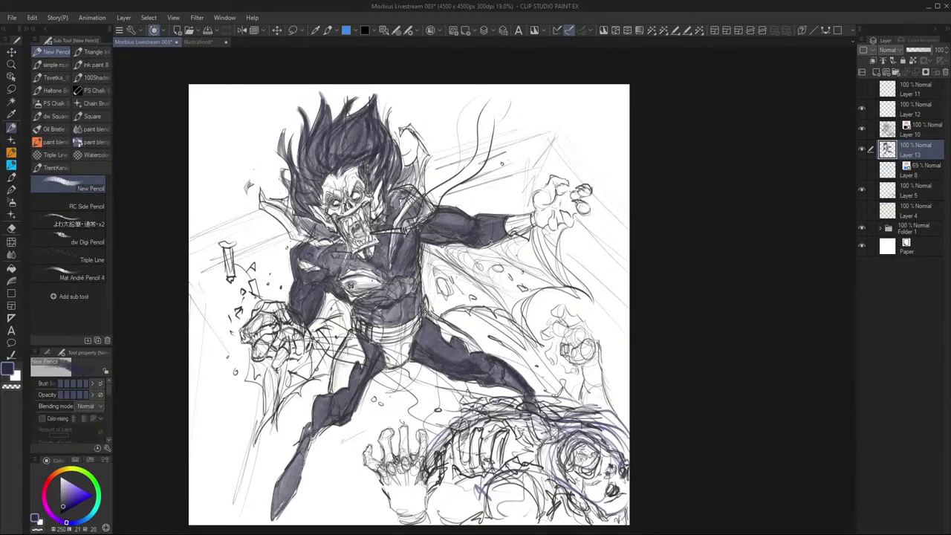
drag(473, 246, 423, 239)
mouse_move(529, 226)
mouse_down()
mouse_move(499, 235)
mouse_move(510, 227)
mouse_up()
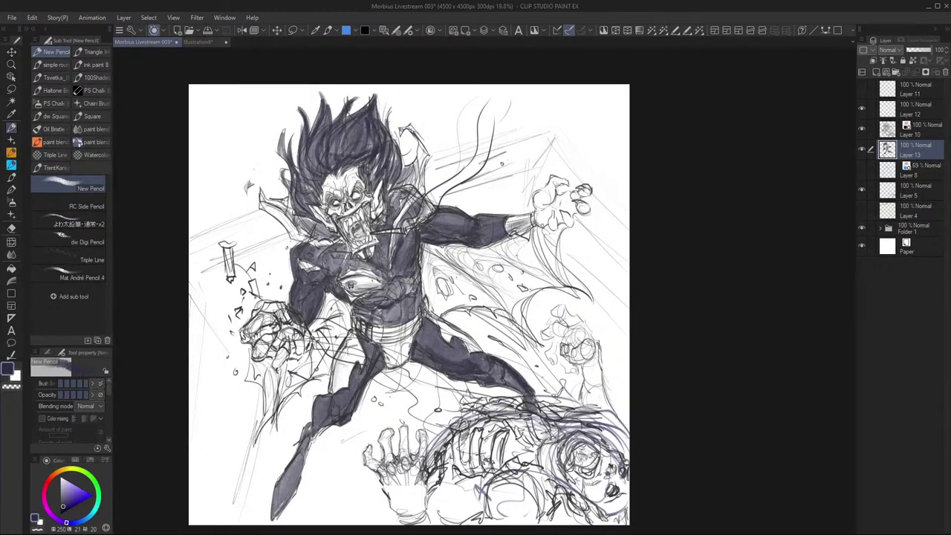
Shade the fingers and palms of the clawed lower hand and the outstretched hand with light tone
mouse_move(293, 326)
mouse_down()
mouse_move(261, 345)
mouse_move(251, 335)
mouse_up()
drag(266, 310, 279, 306)
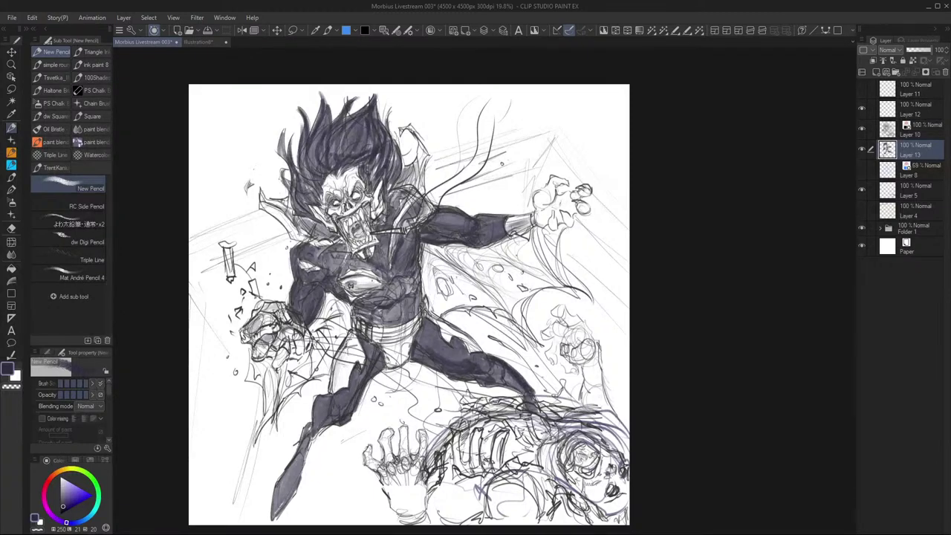
drag(282, 354, 300, 331)
mouse_move(552, 224)
mouse_down()
mouse_move(556, 212)
mouse_move(550, 220)
mouse_move(561, 210)
mouse_move(578, 217)
mouse_move(578, 200)
mouse_move(587, 208)
mouse_move(588, 193)
mouse_move(569, 180)
mouse_move(581, 200)
mouse_move(563, 209)
mouse_move(566, 193)
mouse_move(574, 213)
mouse_move(547, 216)
mouse_move(541, 190)
mouse_move(555, 198)
mouse_move(549, 185)
mouse_move(560, 177)
mouse_up()
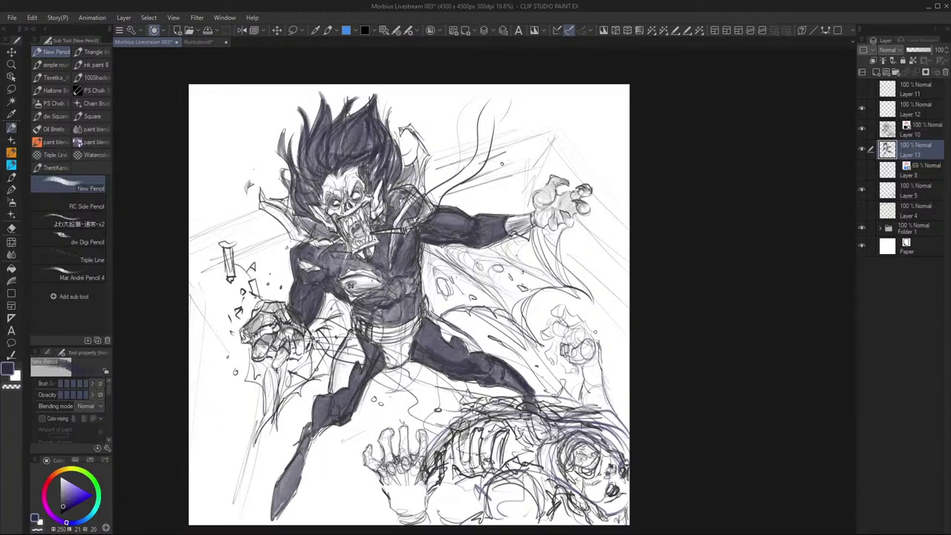
Shade the trunks below the belt and touch up the tone on the rear leg, chest patch and outstretched cuff
mouse_move(380, 345)
mouse_down()
mouse_move(414, 335)
mouse_move(382, 357)
mouse_move(378, 367)
mouse_move(392, 369)
mouse_move(413, 358)
mouse_move(393, 369)
mouse_up()
mouse_move(404, 355)
mouse_down()
mouse_move(409, 367)
mouse_move(402, 347)
mouse_move(409, 358)
mouse_up()
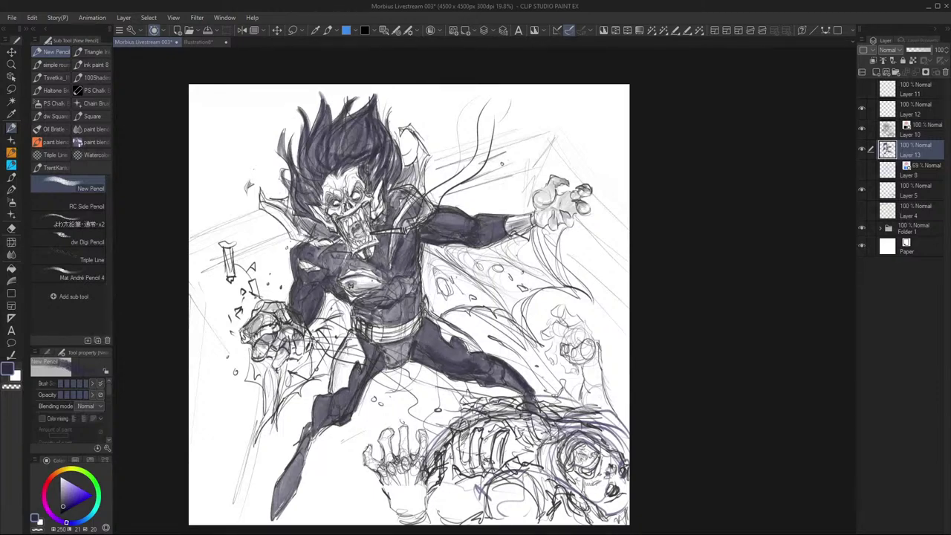
drag(495, 382, 520, 395)
drag(361, 281, 341, 282)
drag(504, 219, 506, 225)
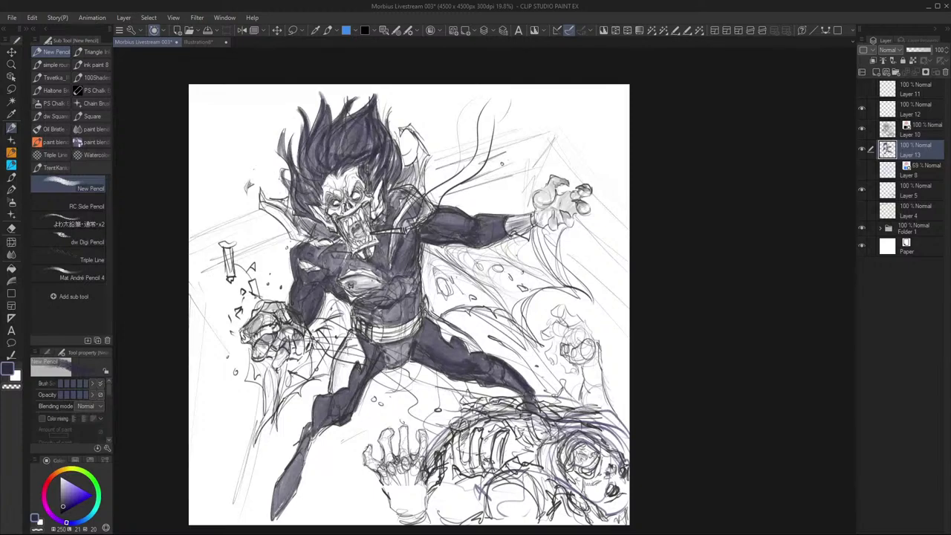
Add light tone to the fingers and knuckles of the clawed lower hand
mouse_move(280, 350)
mouse_down()
mouse_move(280, 366)
mouse_move(255, 338)
mouse_up()
mouse_move(262, 332)
mouse_down()
mouse_move(251, 338)
mouse_move(295, 357)
mouse_move(272, 321)
mouse_up()
drag(269, 323, 272, 320)
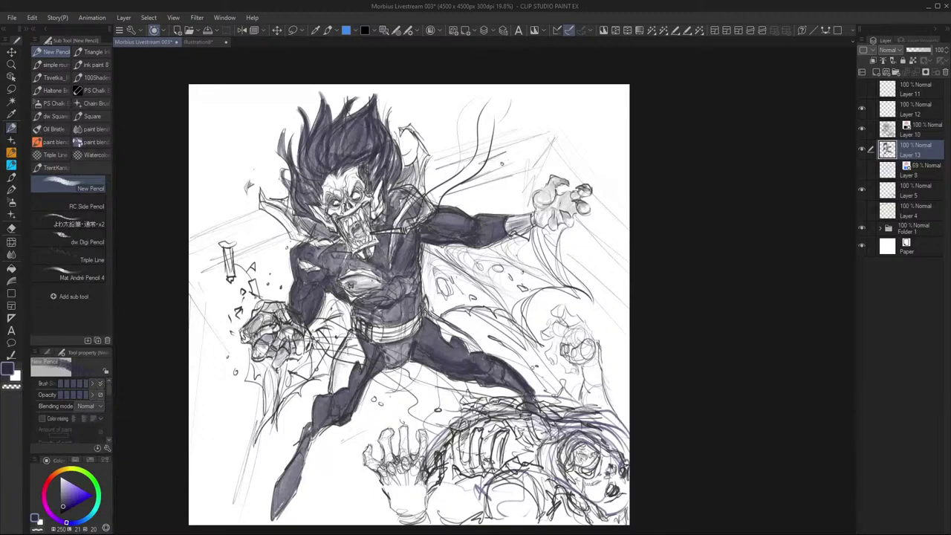
Shade the ribbons trailing upward from behind the shoulder with soft, light strokes
mouse_move(466, 407)
mouse_down()
mouse_move(444, 436)
mouse_move(463, 417)
mouse_up()
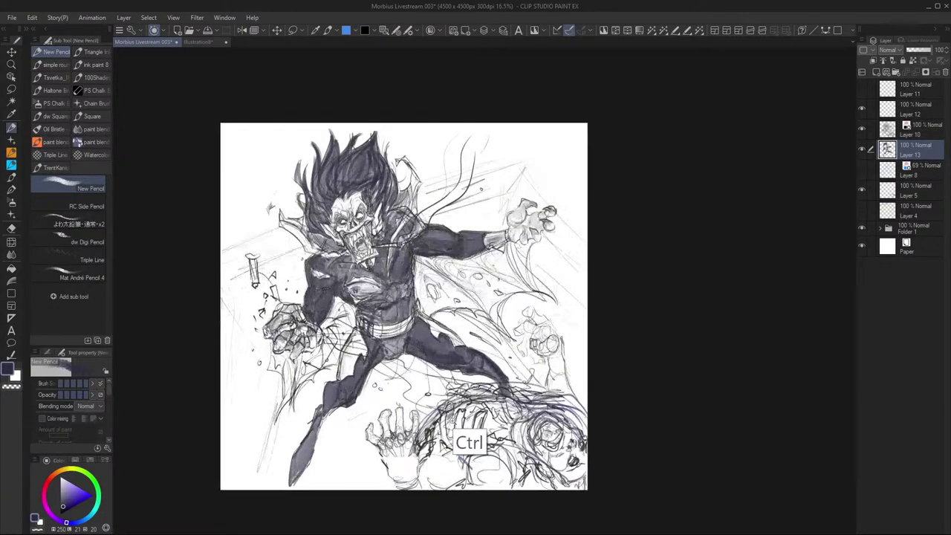
scroll(460, 435, down, 3)
scroll(461, 435, up, 4)
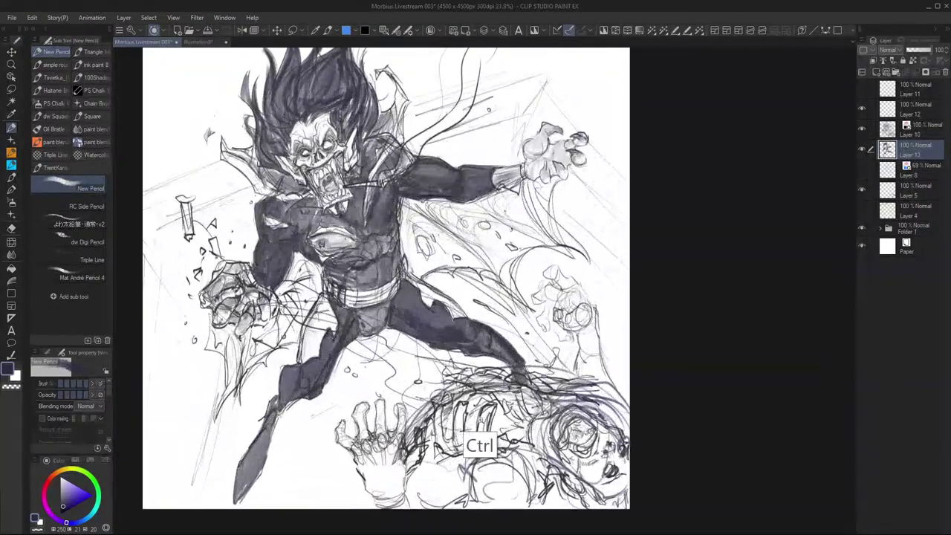
scroll(461, 435, up, 2)
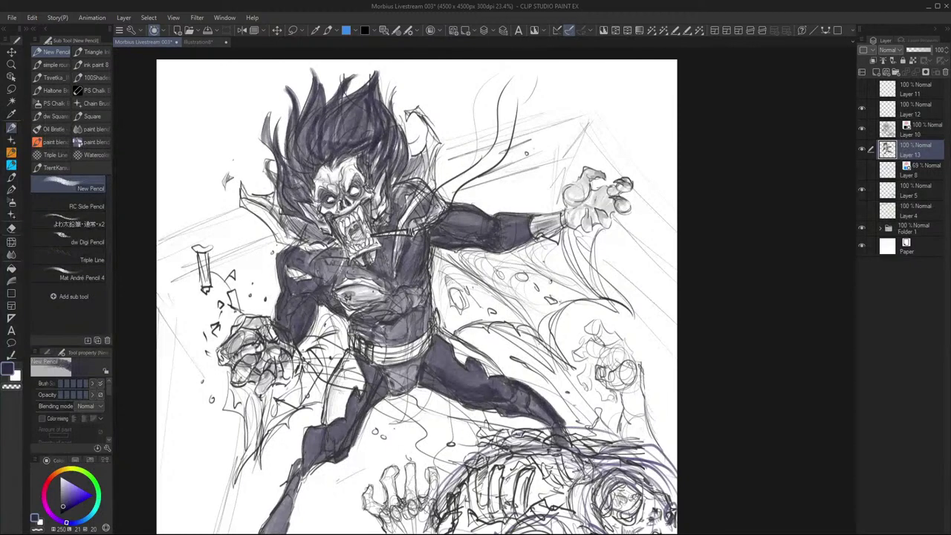
drag(443, 189, 470, 173)
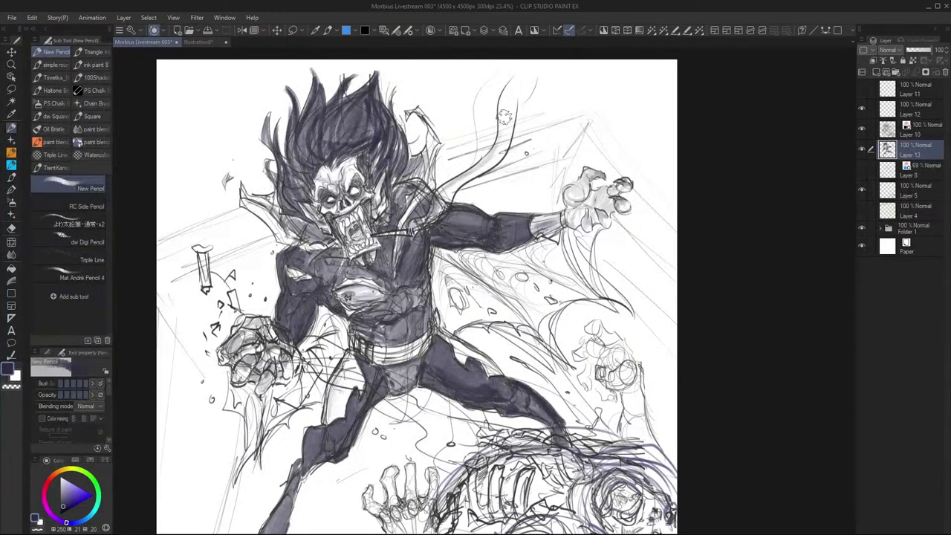
mouse_move(503, 117)
mouse_down()
mouse_move(521, 80)
mouse_move(484, 176)
mouse_move(445, 207)
mouse_up()
mouse_move(471, 162)
mouse_down()
mouse_move(488, 84)
mouse_move(505, 79)
mouse_up()
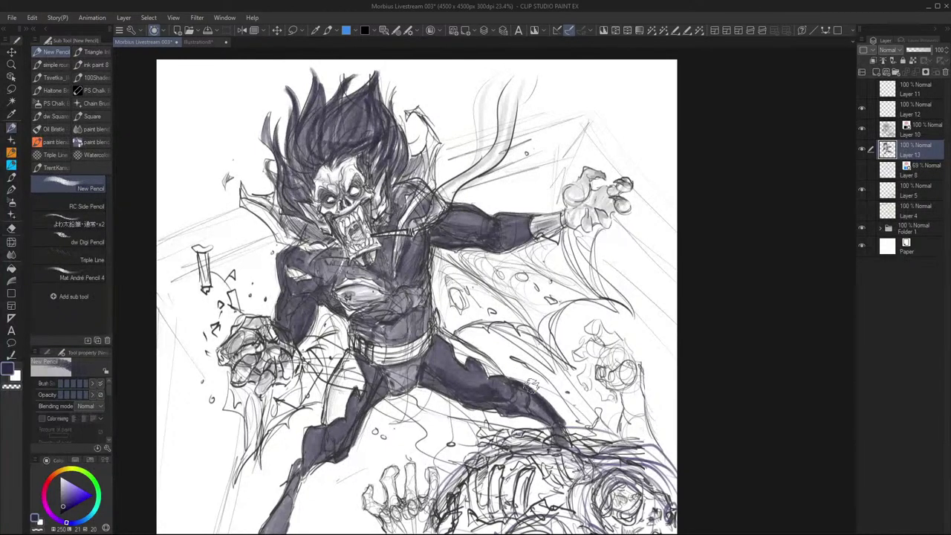
Block in darker tone along the cape folds below the outstretched arm
scroll(475, 342, down, 2)
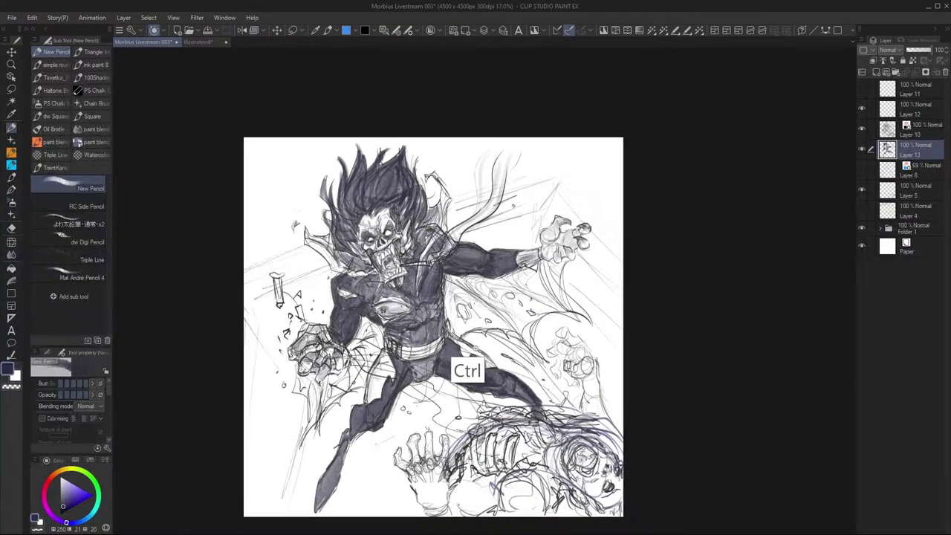
drag(475, 349, 493, 347)
drag(586, 398, 552, 329)
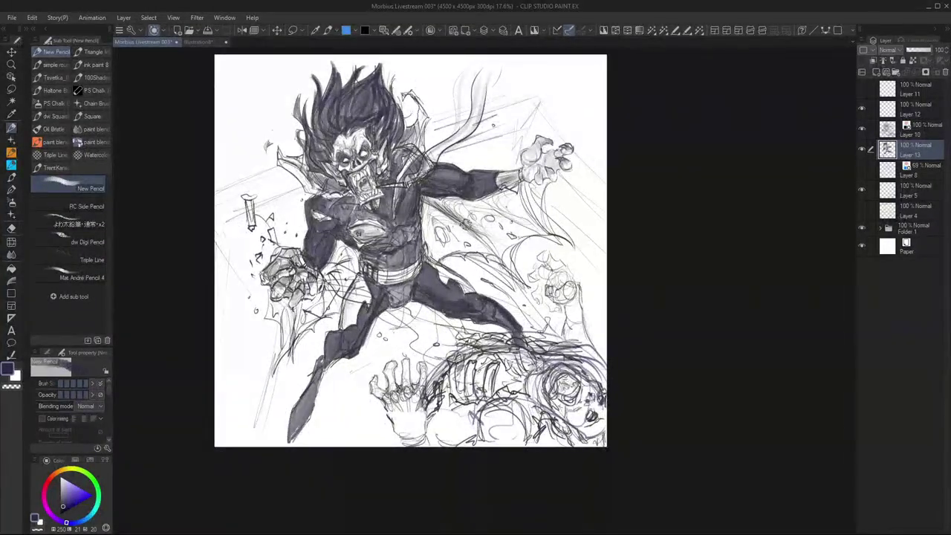
mouse_move(465, 223)
mouse_down()
mouse_move(490, 246)
mouse_move(447, 207)
mouse_move(470, 210)
mouse_up()
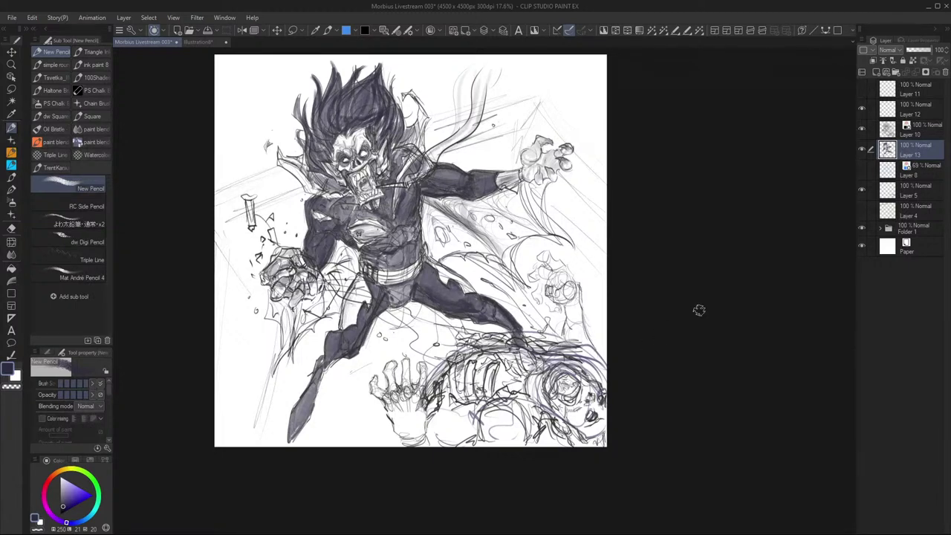
Create a new layer directly below the tonal layer and fill it with a muted reddish brown
click(925, 169)
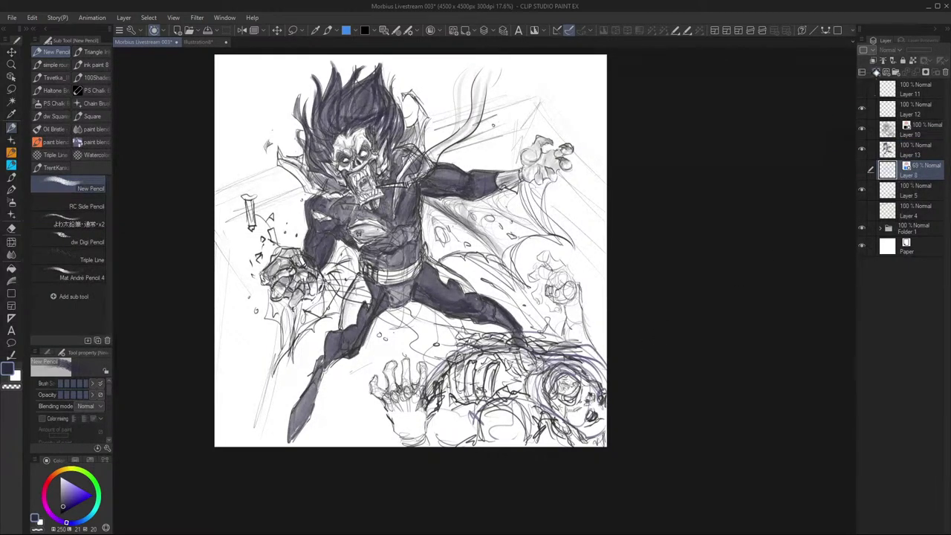
key(ctrl+shift+n)
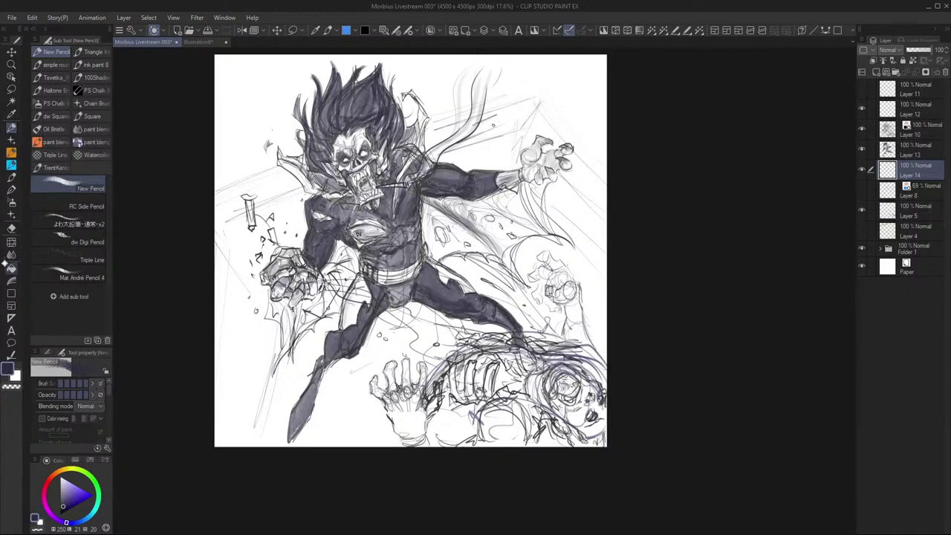
click(11, 268)
click(65, 497)
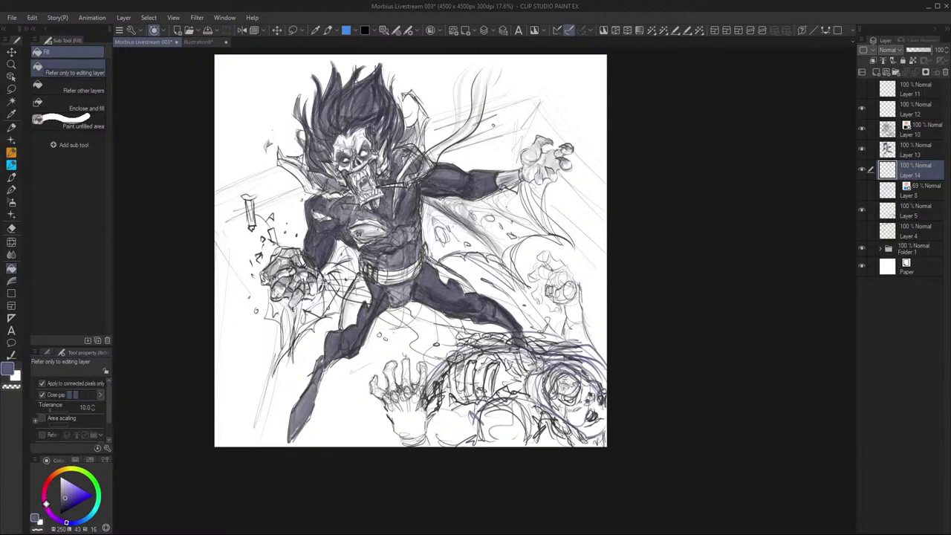
click(50, 479)
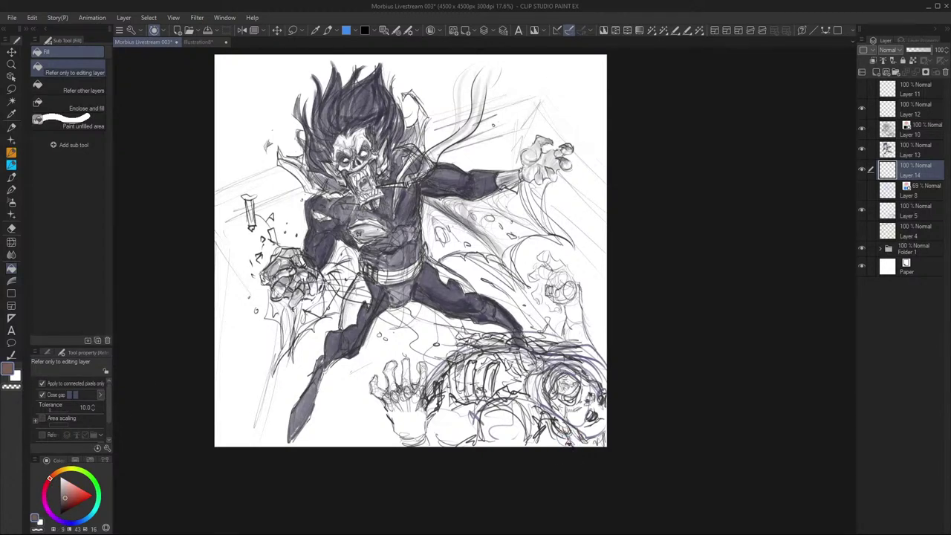
click(566, 444)
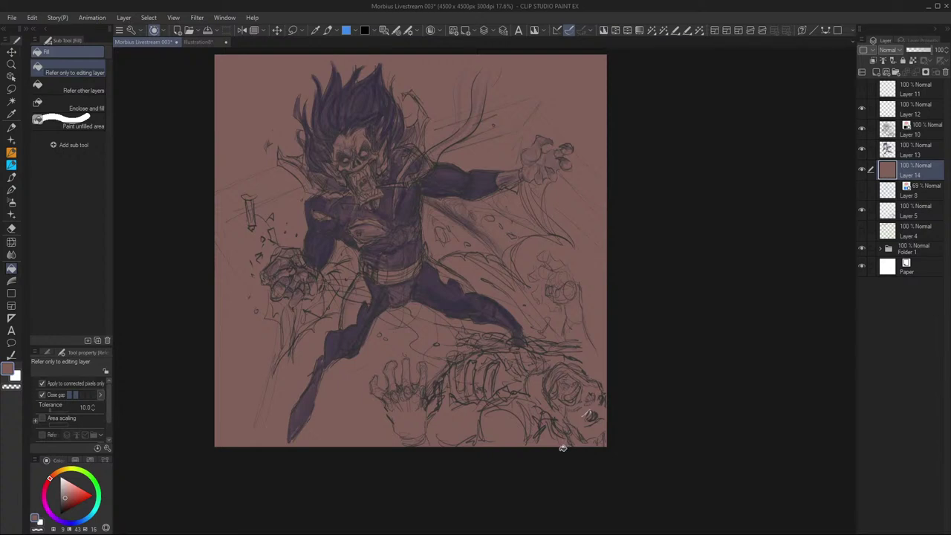
Try a muted purple fill for the background layer
drag(66, 499, 63, 507)
click(60, 502)
click(65, 492)
click(68, 494)
click(44, 502)
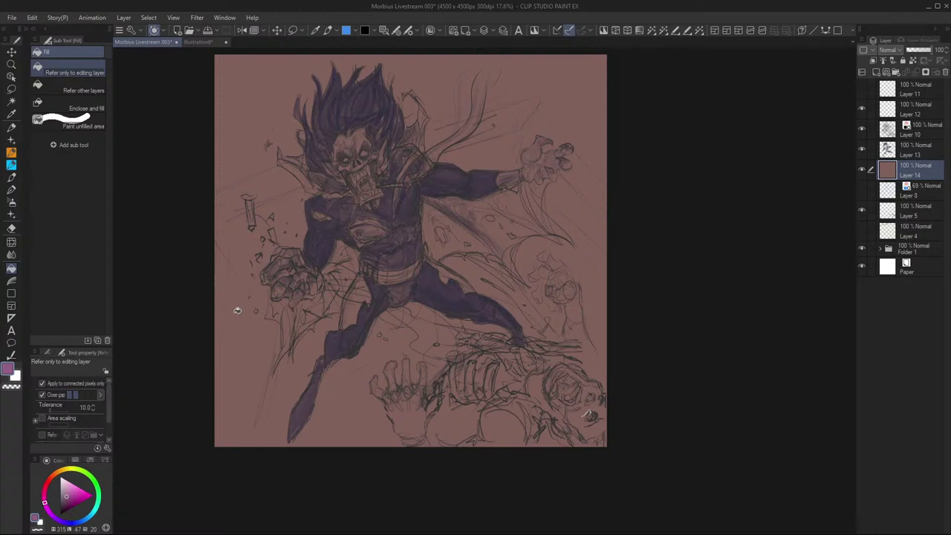
click(598, 324)
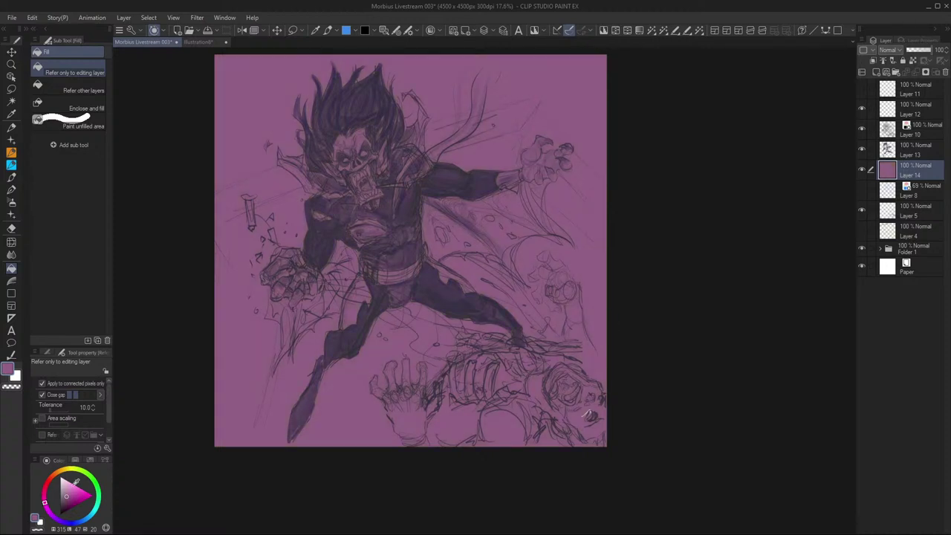
Refill the background layer with a desaturated warm beige-grey
click(65, 492)
click(60, 468)
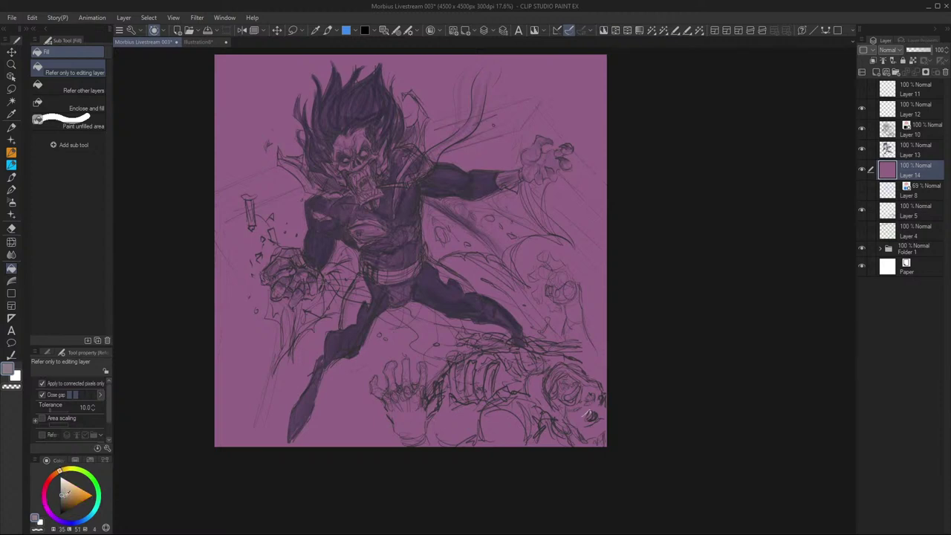
click(246, 318)
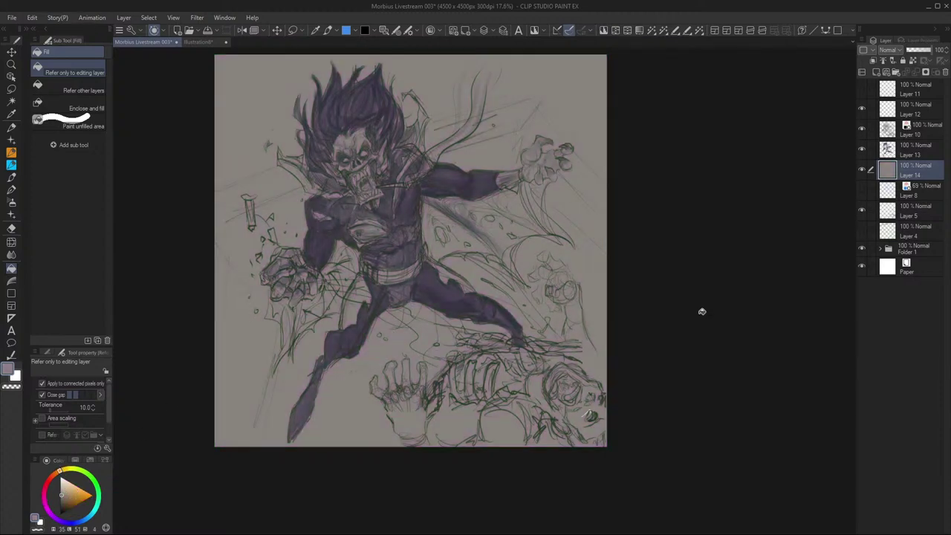
click(64, 492)
click(589, 416)
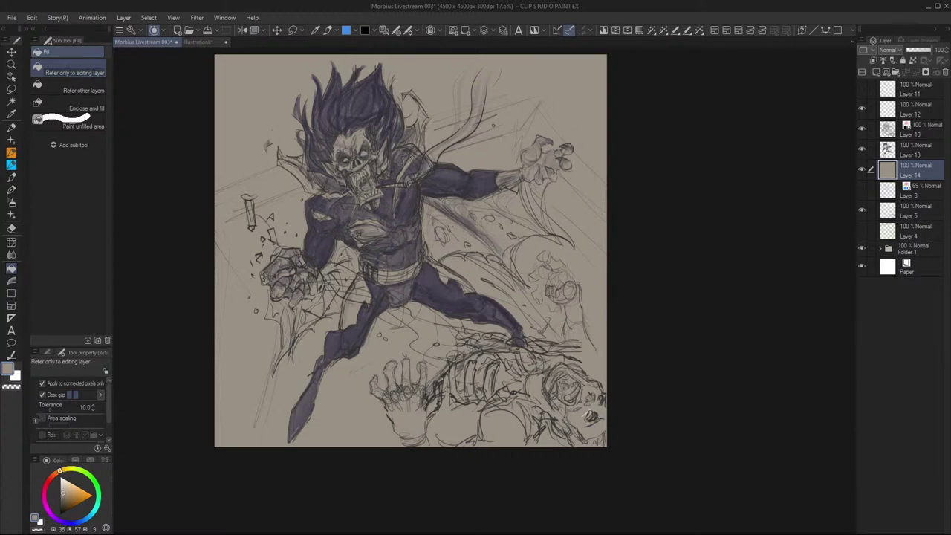
Choose a dark red and paint both of the creature's eyes with the New Pencil on Layer 13
scroll(390, 380, up, 2)
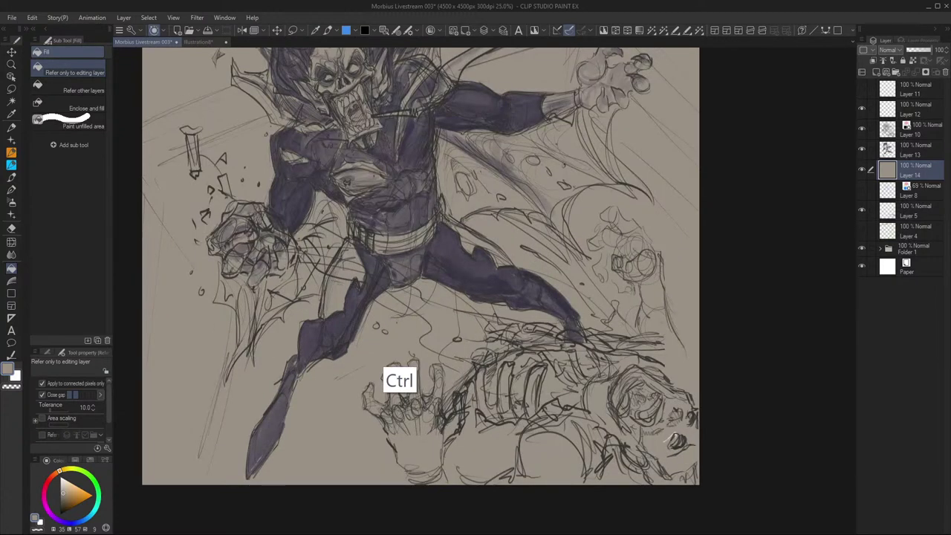
drag(397, 365, 379, 456)
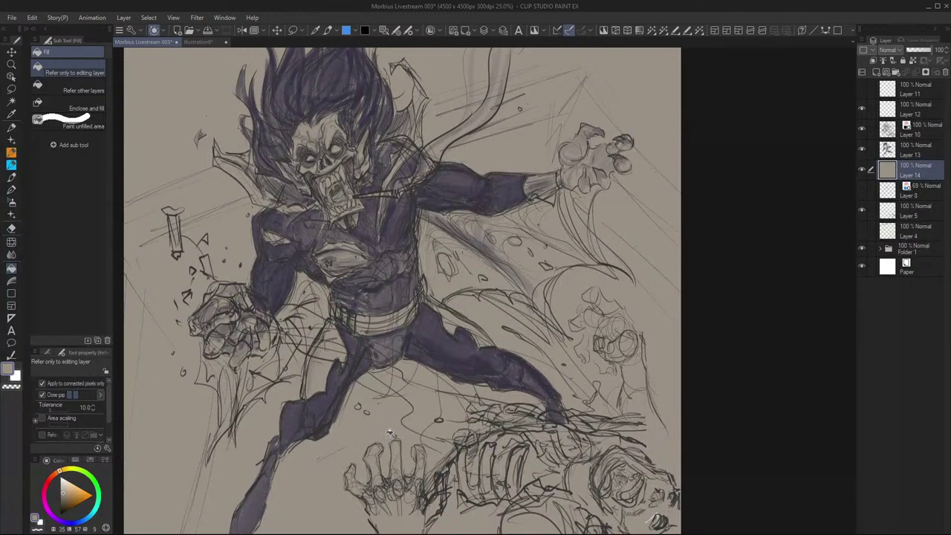
drag(54, 472, 47, 482)
click(76, 496)
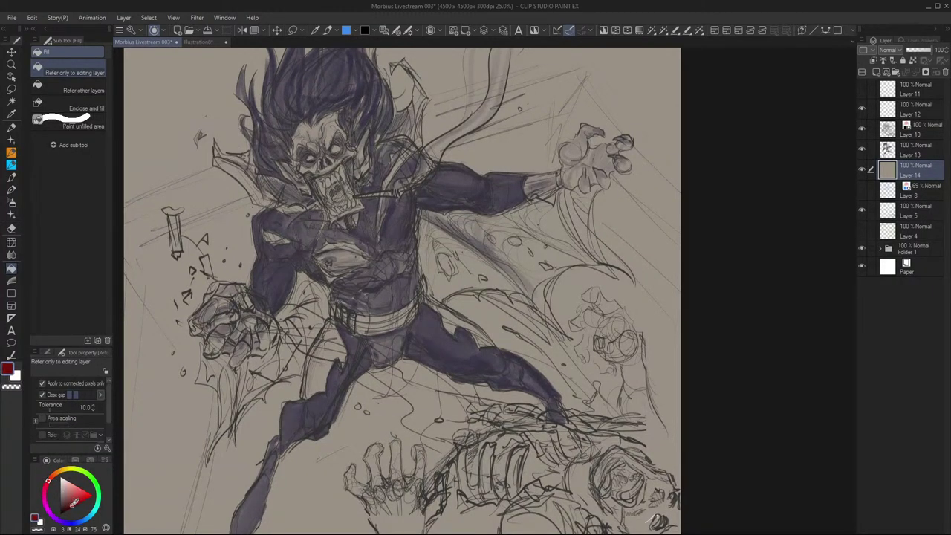
click(73, 505)
key(p)
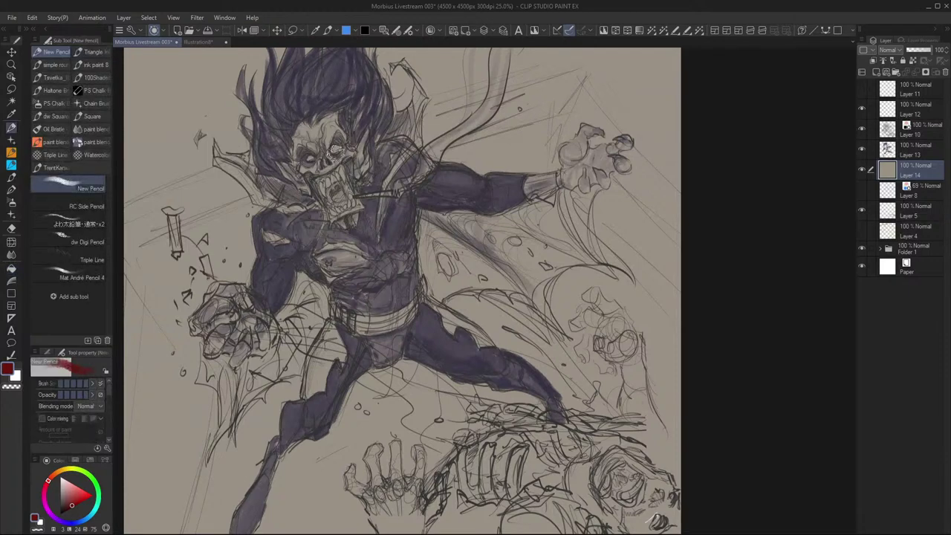
click(910, 153)
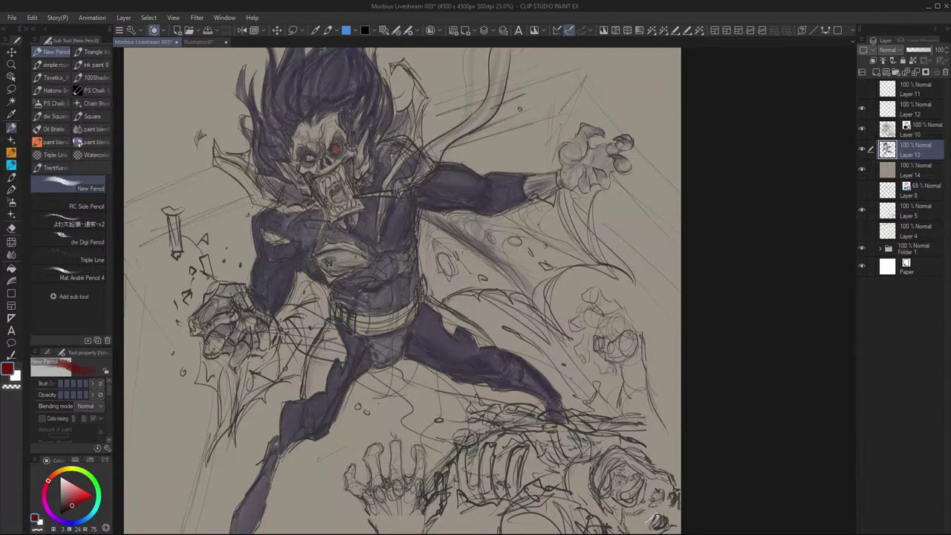
drag(334, 149, 314, 158)
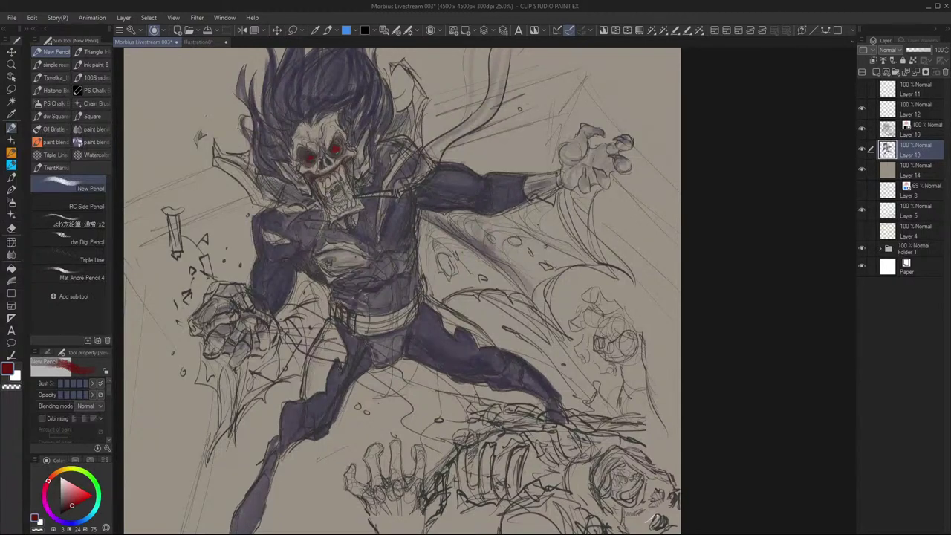
Paint the inside of the mouth red, and add red accents around the chin with blood dripping onto the chest
mouse_move(334, 190)
mouse_down()
mouse_move(346, 202)
mouse_move(330, 204)
mouse_move(339, 189)
mouse_move(340, 205)
mouse_move(346, 181)
mouse_up()
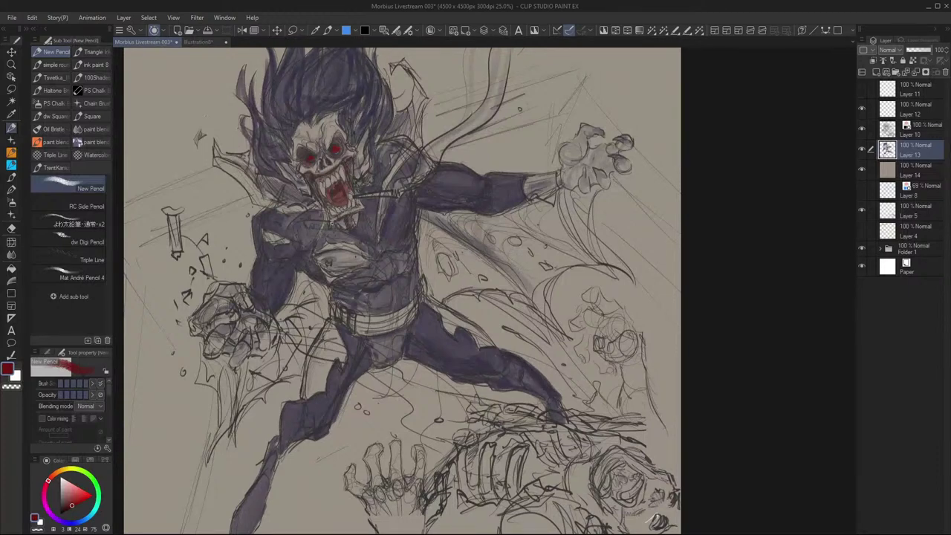
drag(325, 220, 312, 246)
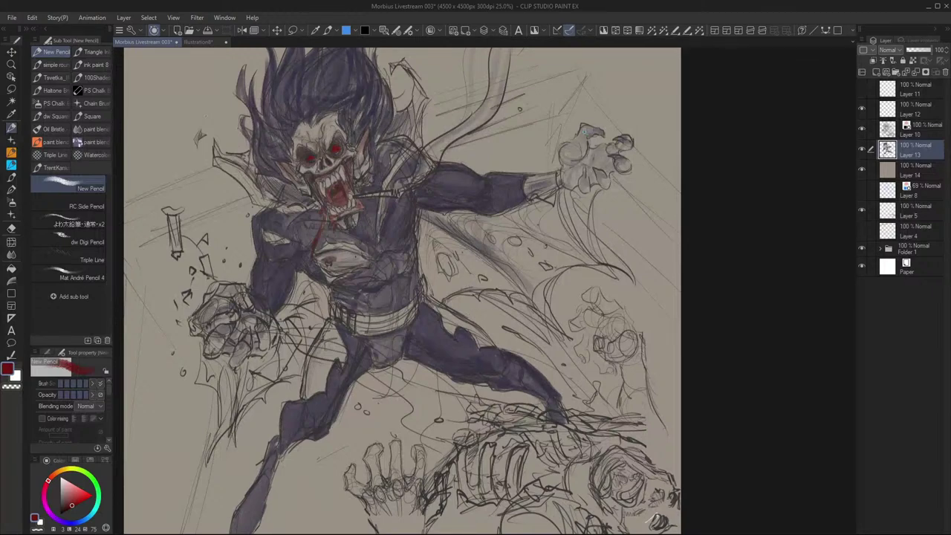
drag(584, 134, 581, 123)
drag(340, 224, 355, 215)
Color the creature's waist belt dark red across its full width
mouse_move(332, 305)
mouse_down()
mouse_move(334, 319)
mouse_move(357, 329)
mouse_move(415, 311)
mouse_move(364, 318)
mouse_move(401, 327)
mouse_move(408, 319)
mouse_move(358, 329)
mouse_up()
mouse_move(412, 316)
mouse_down()
mouse_move(359, 332)
mouse_move(400, 327)
mouse_move(425, 287)
mouse_move(407, 323)
mouse_move(388, 326)
mouse_move(412, 312)
mouse_move(358, 327)
mouse_move(376, 324)
mouse_move(339, 311)
mouse_move(334, 319)
mouse_move(406, 311)
mouse_move(421, 299)
mouse_move(399, 302)
mouse_up()
drag(355, 335, 377, 315)
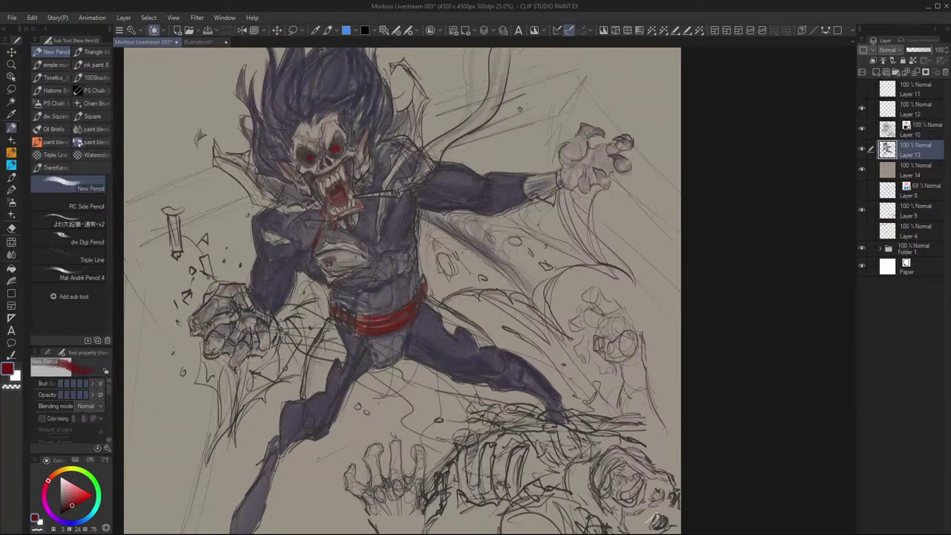
Paint the red trim along both collar edges, from the pointed tips down to the V on the chest
mouse_move(215, 156)
mouse_down()
mouse_move(218, 143)
mouse_move(240, 183)
mouse_move(222, 168)
mouse_move(227, 162)
mouse_move(251, 187)
mouse_move(254, 205)
mouse_move(288, 216)
mouse_move(319, 200)
mouse_up()
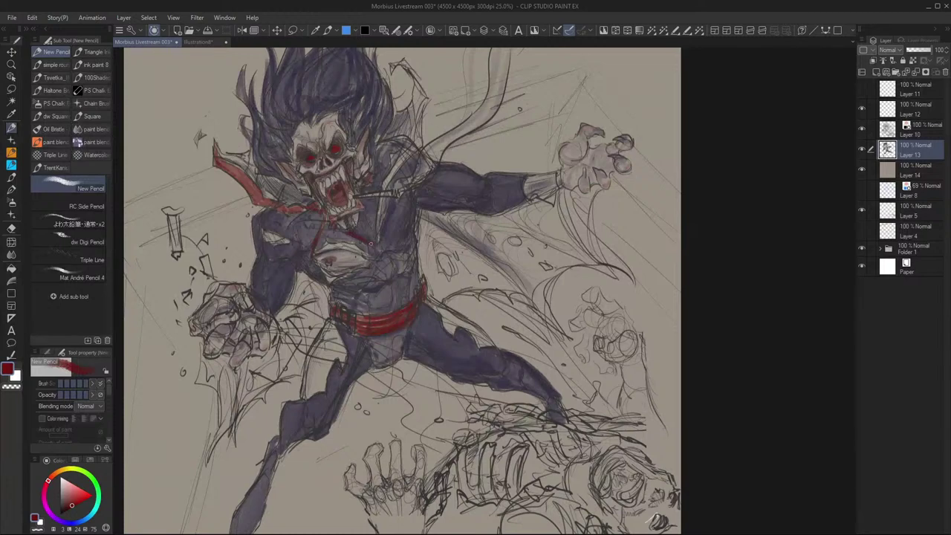
mouse_move(375, 249)
mouse_down()
mouse_move(391, 174)
mouse_move(416, 144)
mouse_move(418, 116)
mouse_up()
mouse_move(419, 152)
mouse_down()
mouse_move(425, 95)
mouse_move(405, 65)
mouse_move(388, 75)
mouse_move(397, 64)
mouse_move(413, 74)
mouse_up()
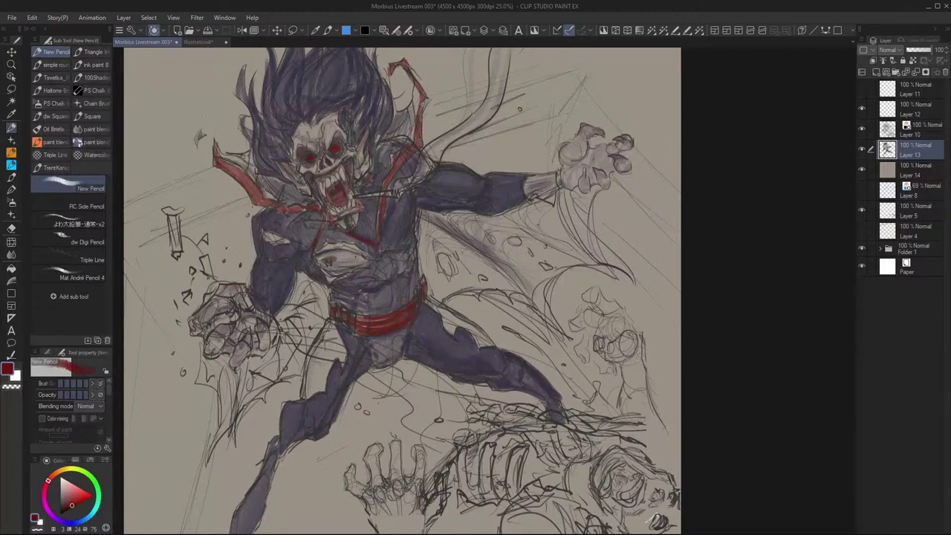
drag(422, 109, 430, 99)
drag(217, 147, 214, 131)
drag(220, 137, 215, 128)
scroll(483, 405, down, 3)
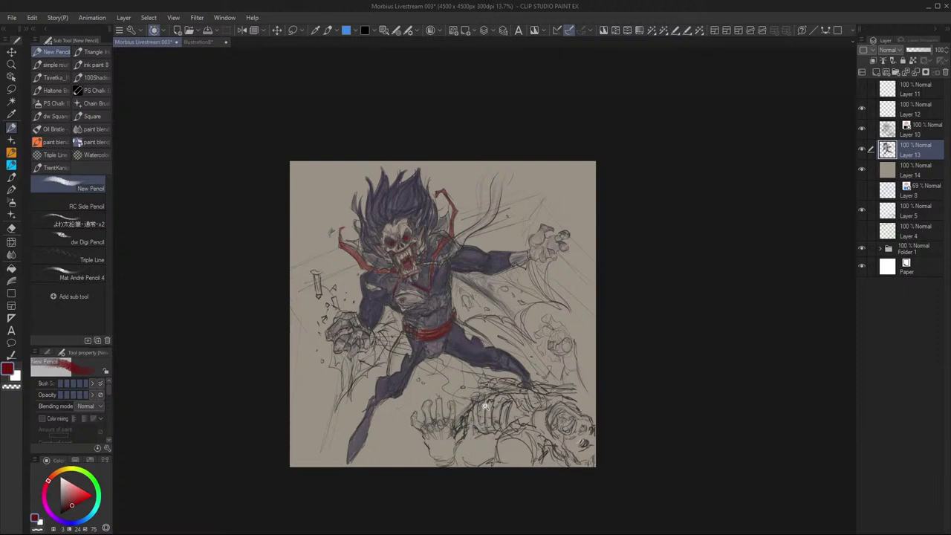
scroll(492, 347, up, 2)
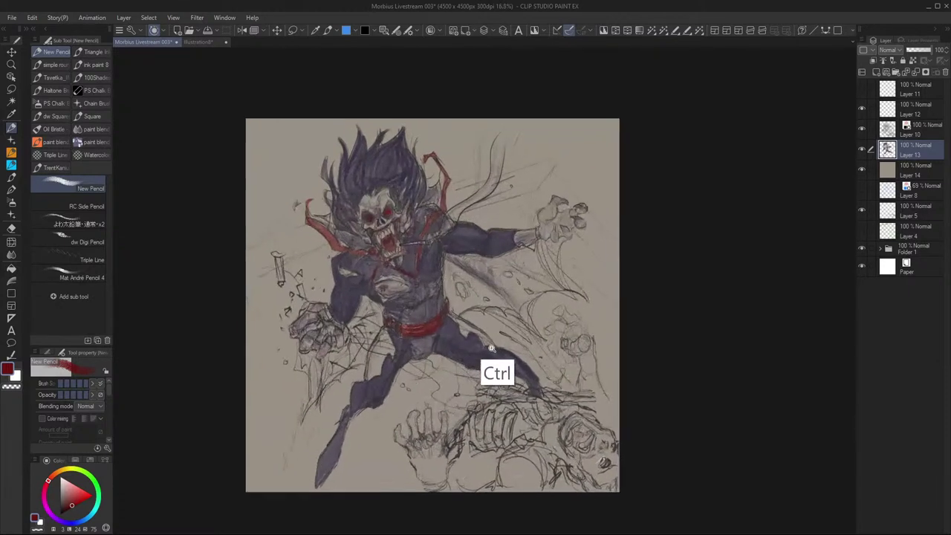
scroll(491, 347, up, 1)
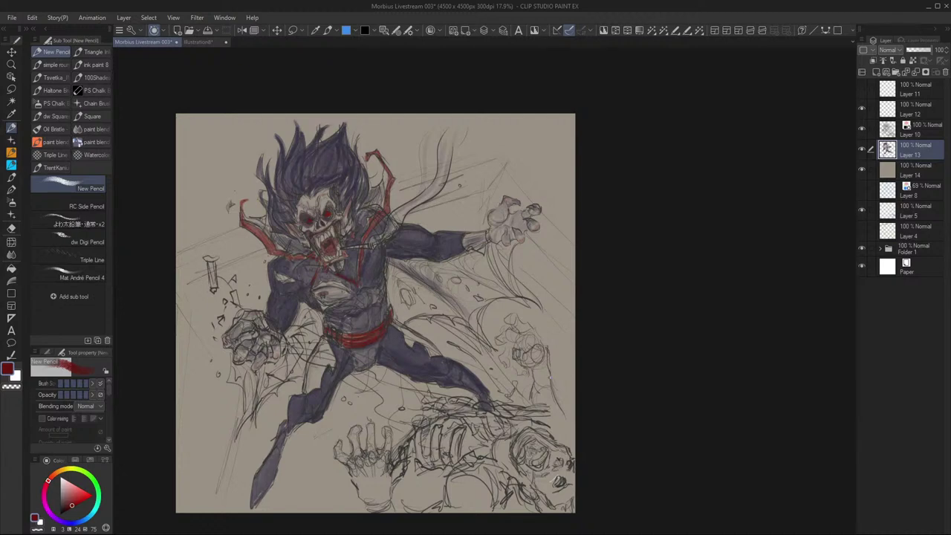
scroll(445, 371, down, 3)
scroll(469, 377, up, 3)
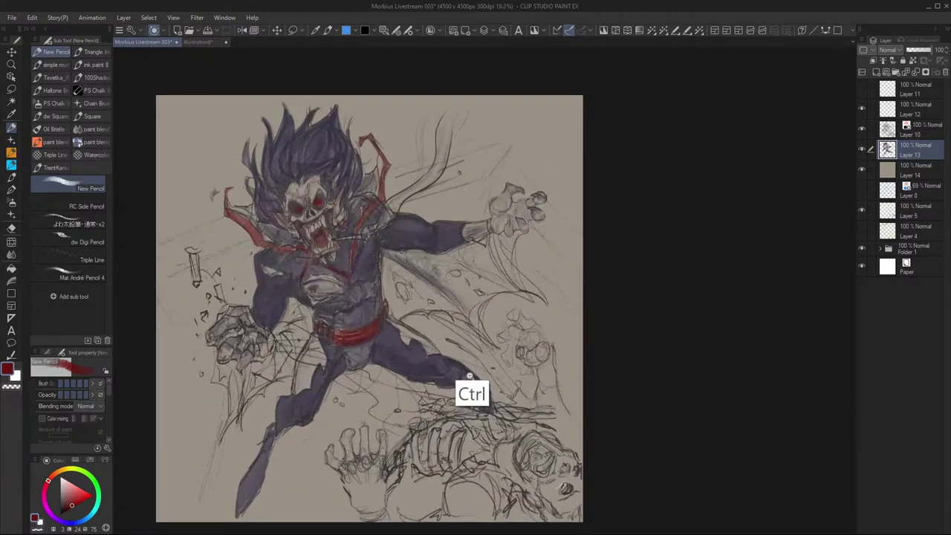
drag(470, 376, 522, 361)
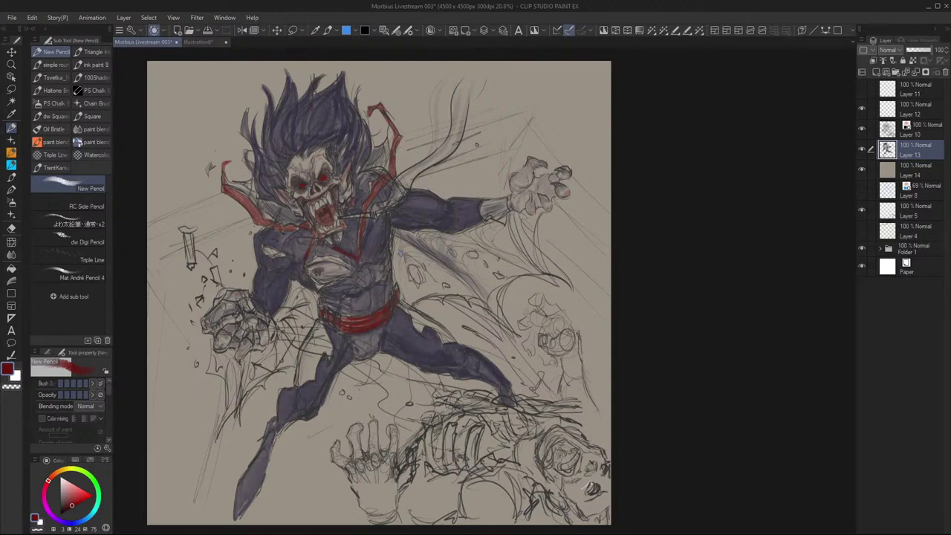
Paint both bat-wing membranes dark red, under the outstretched arm and behind the clawed hand, and undo the last stray stroke
mouse_move(397, 251)
mouse_down()
mouse_move(393, 231)
mouse_move(439, 253)
mouse_move(427, 234)
mouse_move(440, 232)
mouse_move(419, 239)
mouse_move(454, 245)
mouse_move(464, 235)
mouse_up()
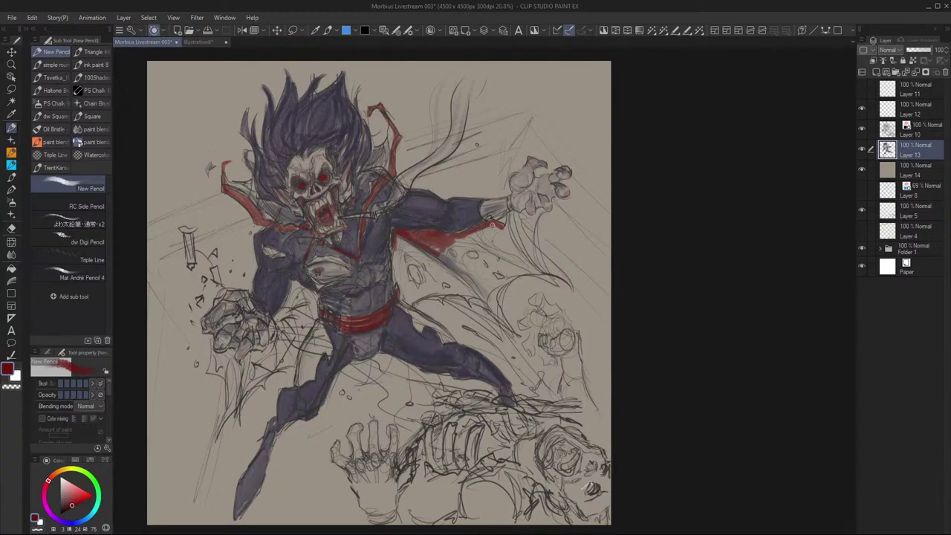
mouse_move(512, 218)
mouse_down()
mouse_move(534, 248)
mouse_move(523, 251)
mouse_move(548, 265)
mouse_up()
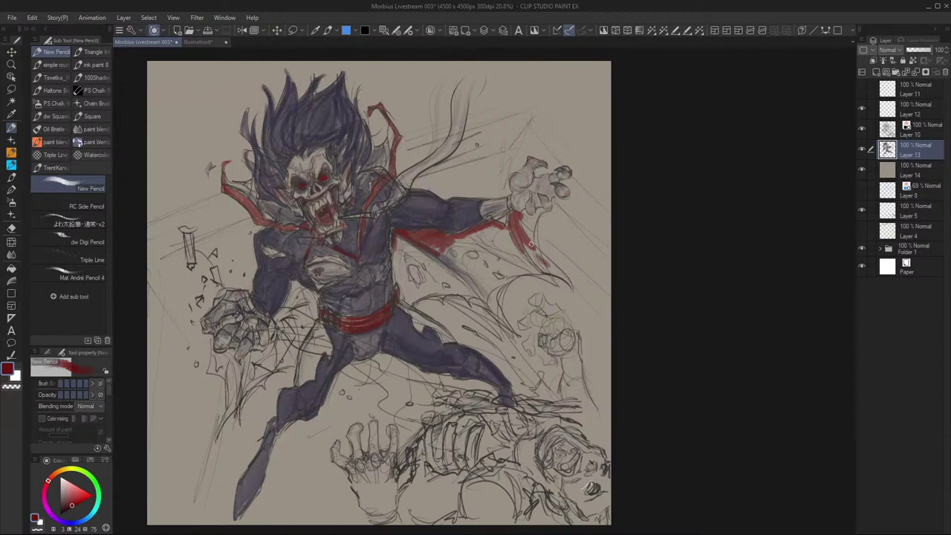
mouse_move(526, 234)
mouse_down()
mouse_move(569, 284)
mouse_move(554, 271)
mouse_move(524, 275)
mouse_up()
mouse_move(473, 234)
mouse_down()
mouse_move(485, 208)
mouse_move(487, 226)
mouse_move(507, 225)
mouse_move(543, 267)
mouse_up()
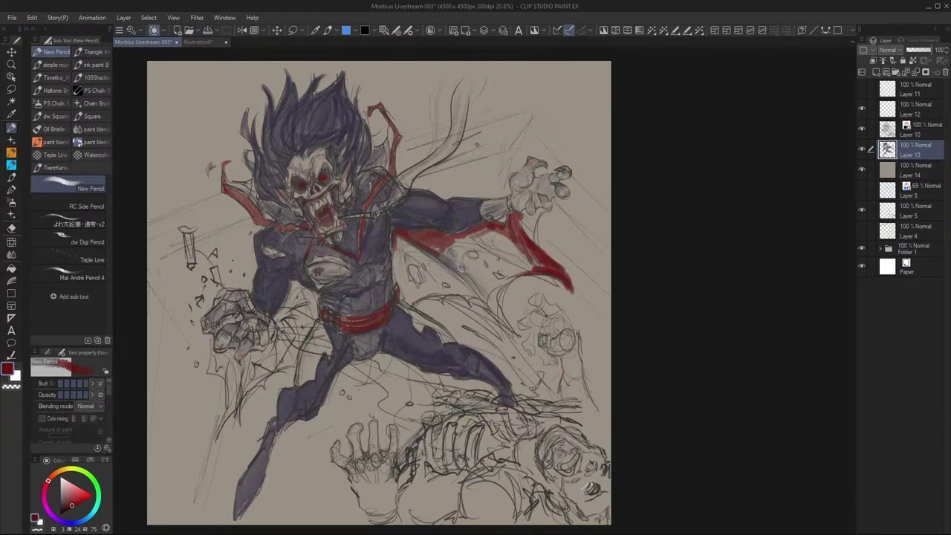
mouse_move(395, 246)
mouse_down()
mouse_move(408, 301)
mouse_move(483, 291)
mouse_move(473, 291)
mouse_move(512, 328)
mouse_move(503, 282)
mouse_move(499, 310)
mouse_move(537, 266)
mouse_move(472, 271)
mouse_move(416, 239)
mouse_move(486, 289)
mouse_move(469, 245)
mouse_move(498, 240)
mouse_move(460, 237)
mouse_move(496, 237)
mouse_move(550, 268)
mouse_move(516, 224)
mouse_move(489, 248)
mouse_move(449, 243)
mouse_move(445, 251)
mouse_move(476, 248)
mouse_move(465, 259)
mouse_move(483, 252)
mouse_move(469, 267)
mouse_move(484, 277)
mouse_move(485, 266)
mouse_move(525, 260)
mouse_move(407, 261)
mouse_move(428, 290)
mouse_move(402, 248)
mouse_move(434, 286)
mouse_move(446, 258)
mouse_move(461, 267)
mouse_move(432, 291)
mouse_move(406, 295)
mouse_move(409, 250)
mouse_up()
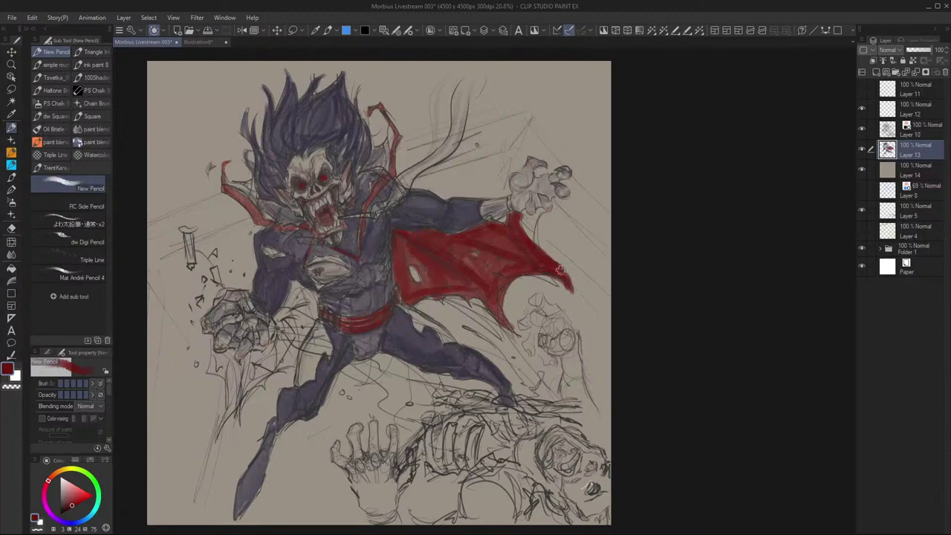
mouse_move(281, 325)
mouse_down()
mouse_move(292, 291)
mouse_move(285, 305)
mouse_move(310, 327)
mouse_move(307, 301)
mouse_move(283, 325)
mouse_move(290, 364)
mouse_move(250, 379)
mouse_move(221, 421)
mouse_move(234, 380)
mouse_move(229, 353)
mouse_move(237, 394)
mouse_move(242, 362)
mouse_move(251, 357)
mouse_move(253, 369)
mouse_move(258, 353)
mouse_move(249, 378)
mouse_move(280, 349)
mouse_move(284, 358)
mouse_move(211, 371)
mouse_move(219, 364)
mouse_move(227, 388)
mouse_move(219, 349)
mouse_move(218, 427)
mouse_move(285, 339)
mouse_move(263, 351)
mouse_move(294, 300)
mouse_move(299, 319)
mouse_move(301, 283)
mouse_up()
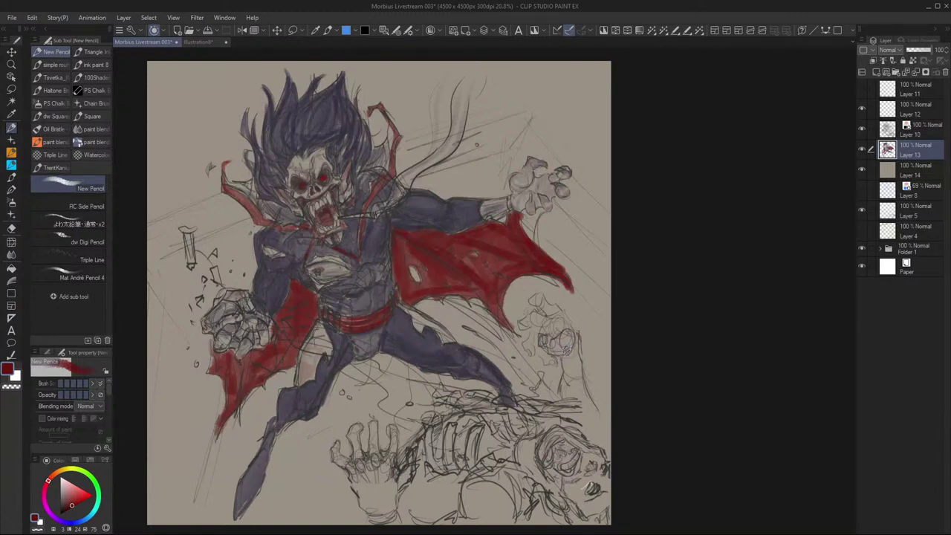
key(ctrl+z)
Save the drawing and fill the unpainted parts of both thighs with the dark blue sampled from the suit
key(alt)
click(380, 240)
key(ctrl+s)
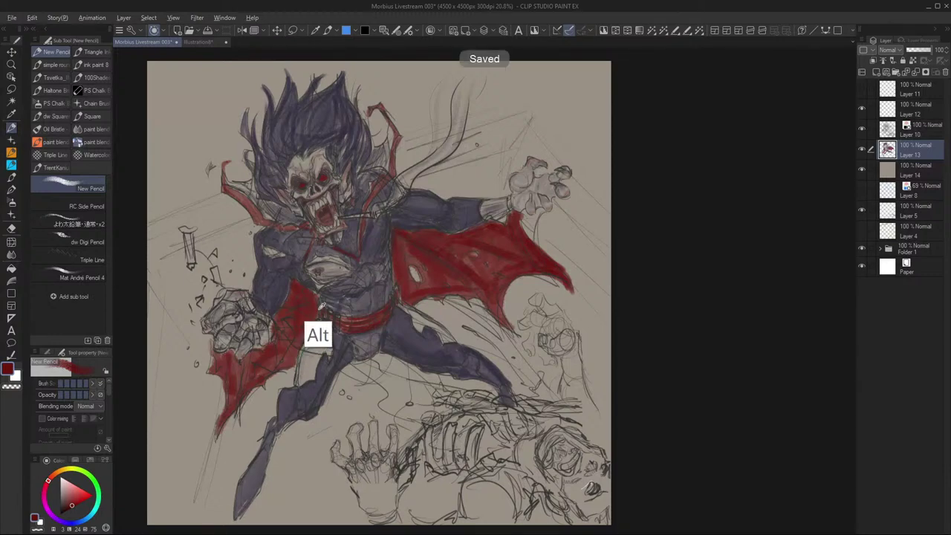
alt+click(377, 232)
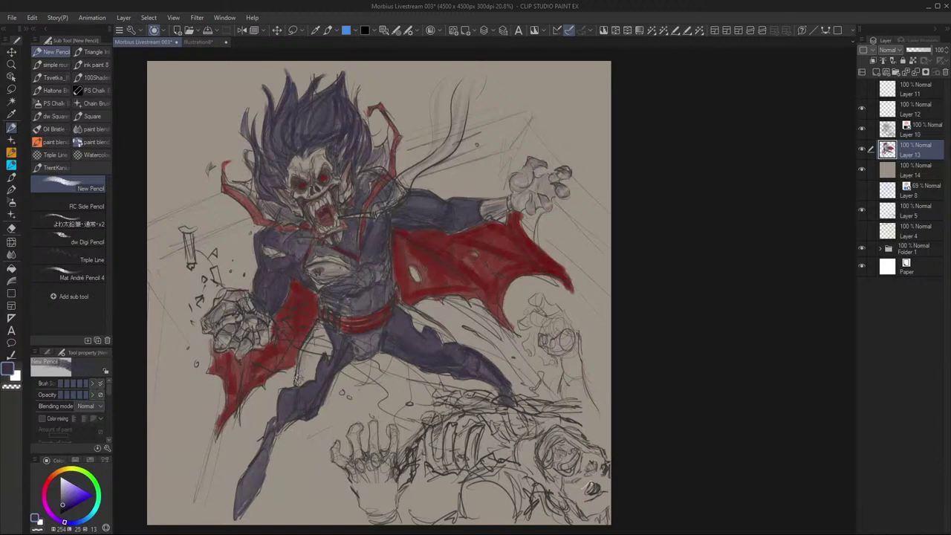
mouse_move(298, 381)
mouse_down()
mouse_move(304, 355)
mouse_move(301, 382)
mouse_move(327, 349)
mouse_move(318, 331)
mouse_move(330, 358)
mouse_move(437, 320)
mouse_move(417, 327)
mouse_move(454, 340)
mouse_up()
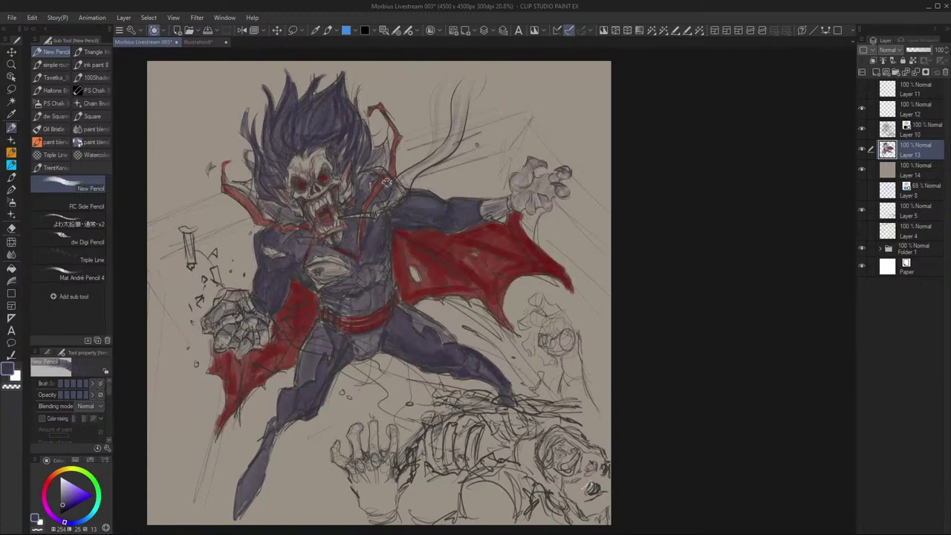
On a new layer above Layer 13, tone the suit and inner collar with dark olive and tint the hair with a dark muted red
alt+click(321, 156)
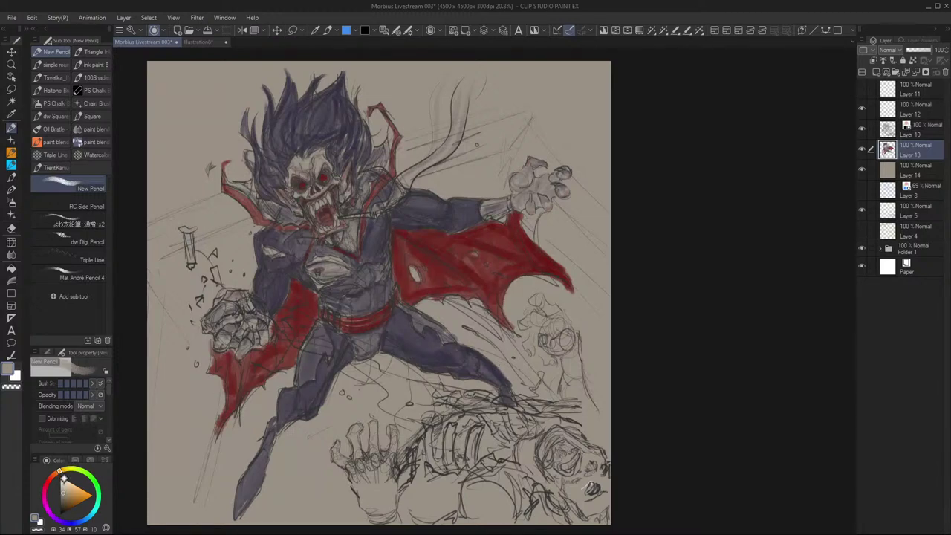
drag(62, 471, 77, 466)
click(875, 72)
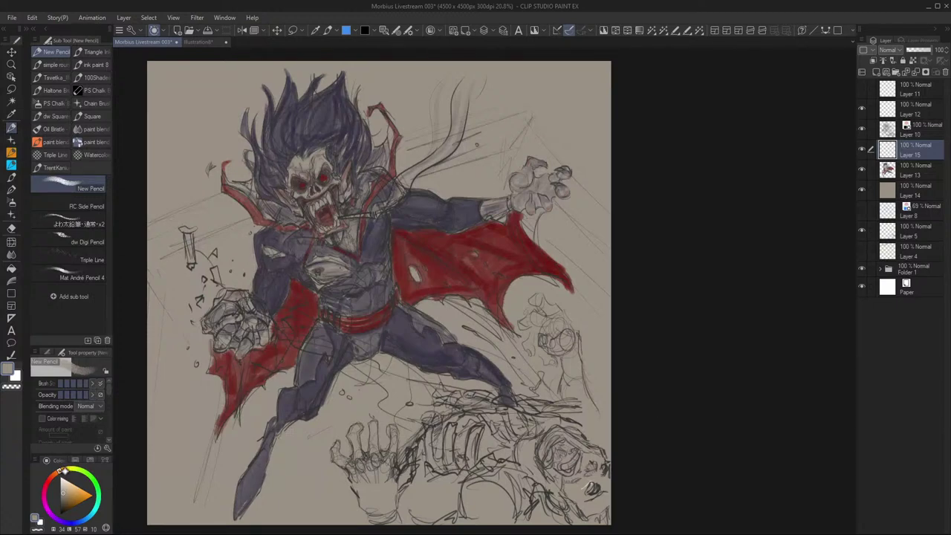
drag(64, 471, 64, 502)
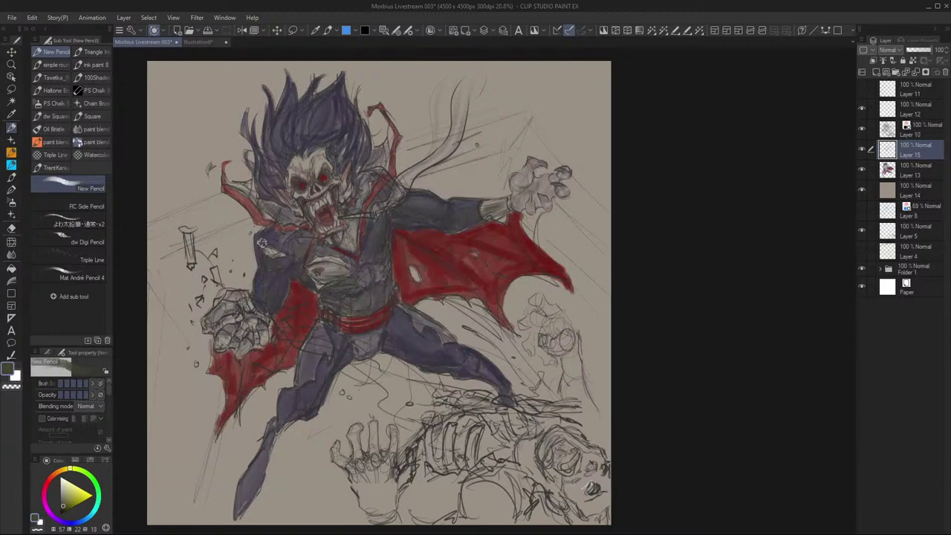
mouse_move(302, 220)
mouse_down()
mouse_move(279, 219)
mouse_move(284, 205)
mouse_move(253, 193)
mouse_up()
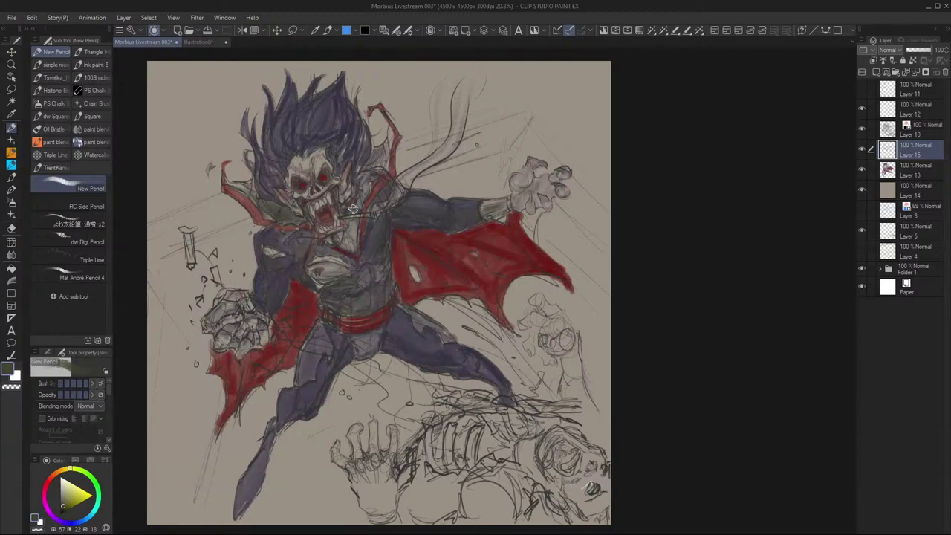
mouse_move(373, 149)
mouse_down()
mouse_move(380, 160)
mouse_move(390, 133)
mouse_move(376, 141)
mouse_move(388, 150)
mouse_up()
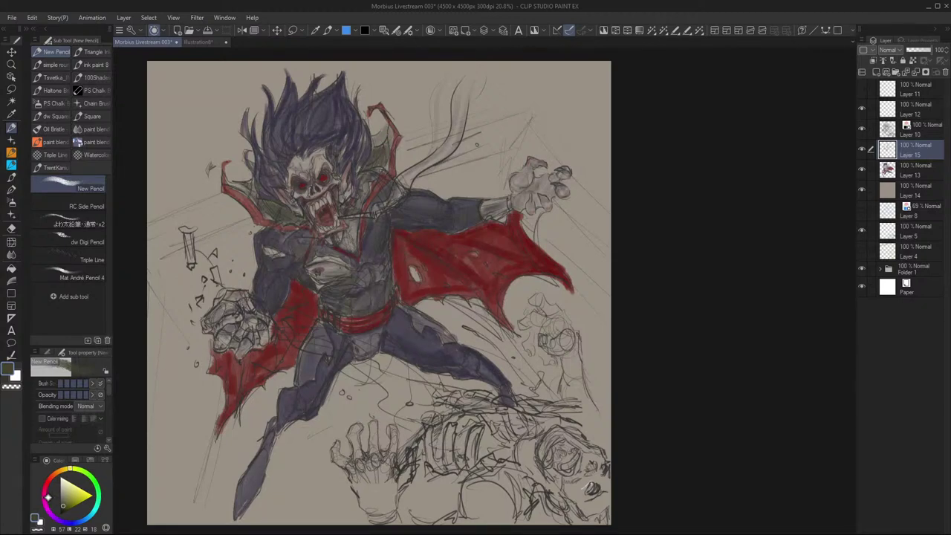
click(46, 486)
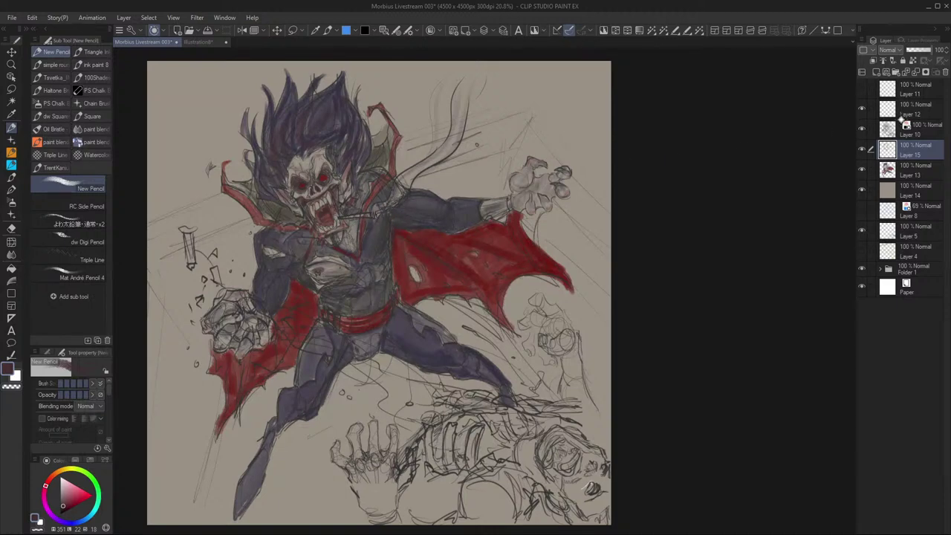
Erase the dark curved lines above the shoulder and the vial and debris beside the clawed hand from Layer 10 with the Hard eraser
click(886, 132)
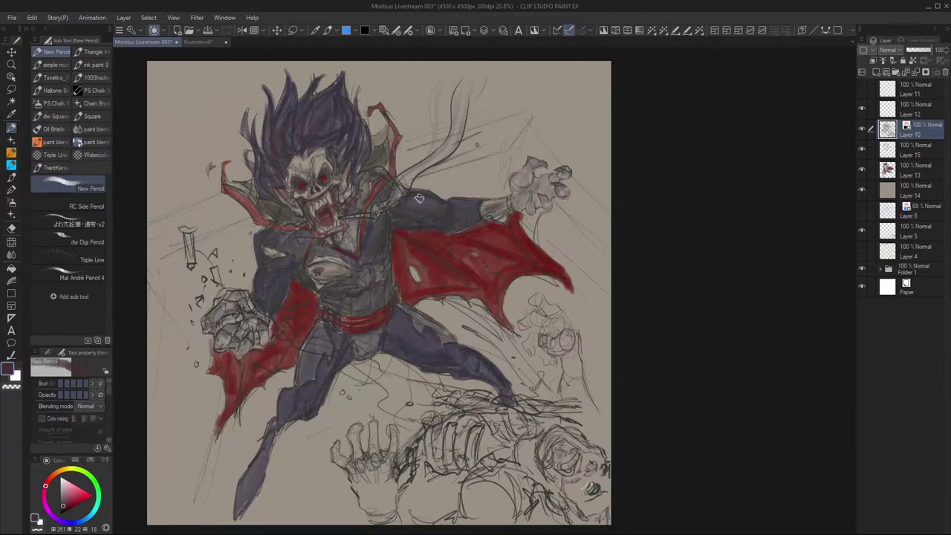
key(e)
mouse_move(405, 179)
mouse_down()
mouse_move(457, 137)
mouse_move(446, 149)
mouse_move(453, 117)
mouse_up()
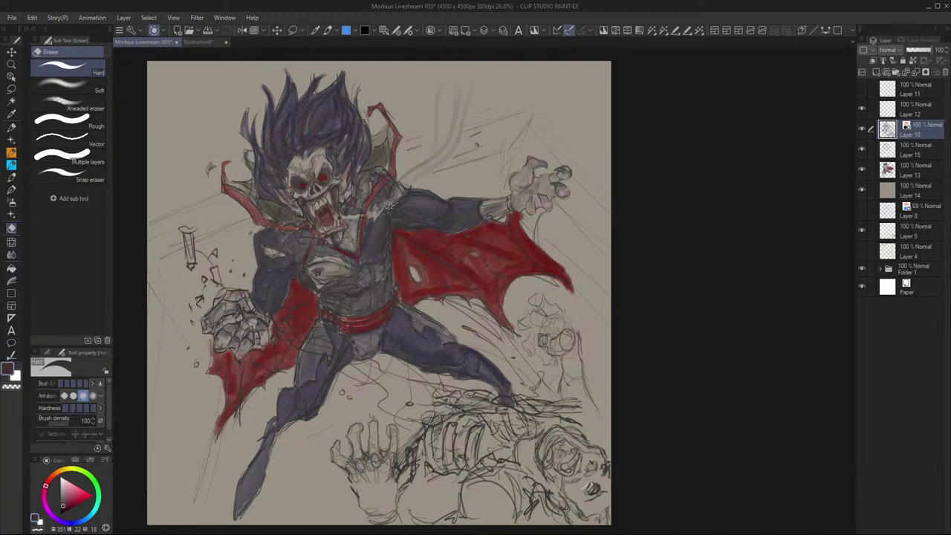
mouse_move(195, 252)
mouse_down()
mouse_move(183, 226)
mouse_move(180, 239)
mouse_move(186, 260)
mouse_up()
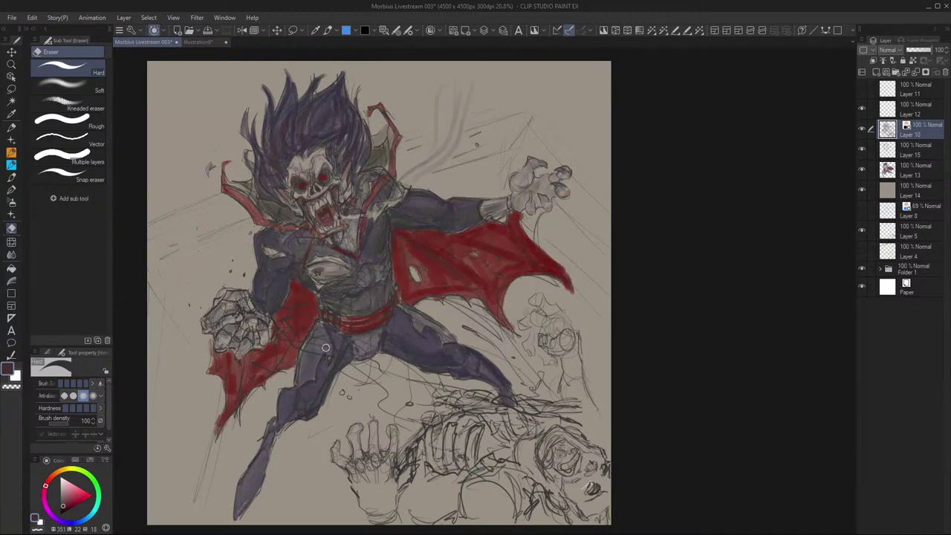
click(899, 110)
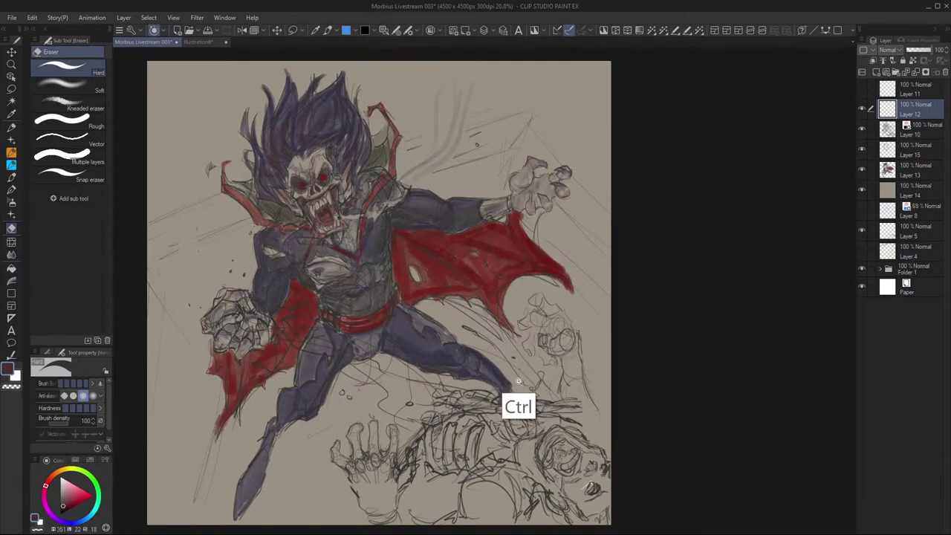
scroll(515, 384, down, 3)
scroll(515, 384, up, 4)
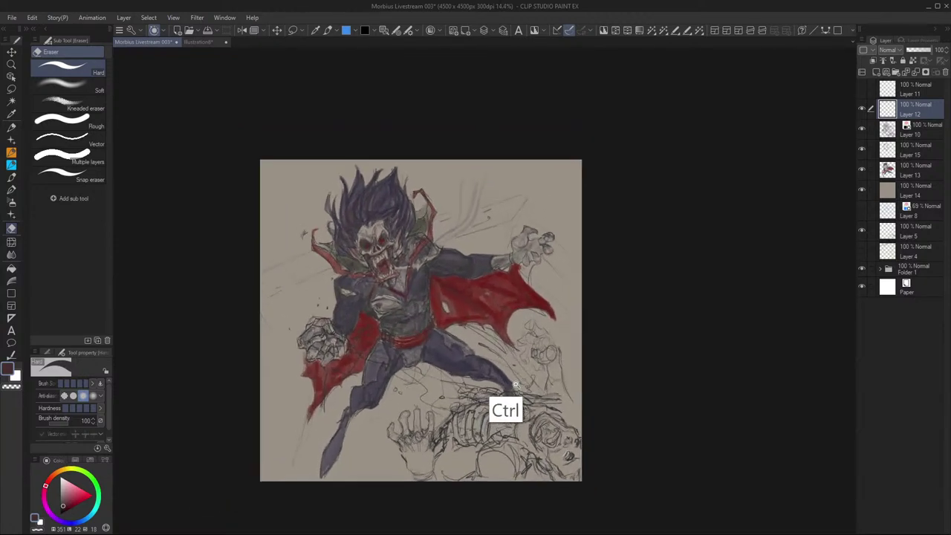
scroll(516, 384, down, 1)
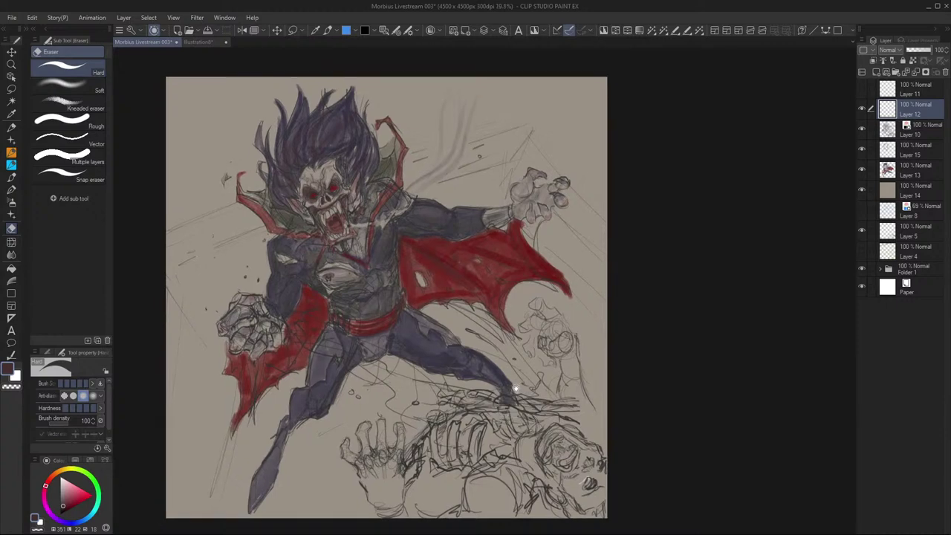
drag(516, 390, 515, 378)
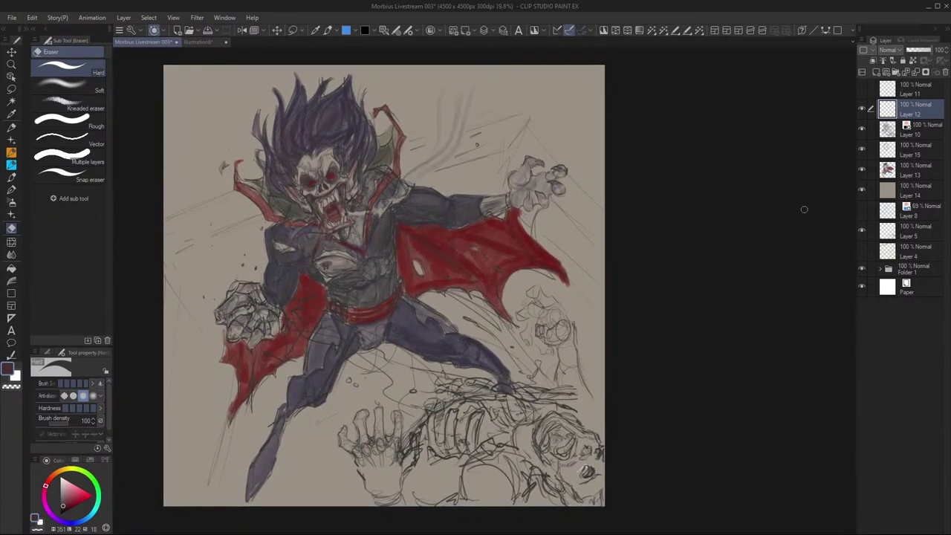
Create a new raster layer above Layer 11 and set its blending mode to Saturation
click(917, 89)
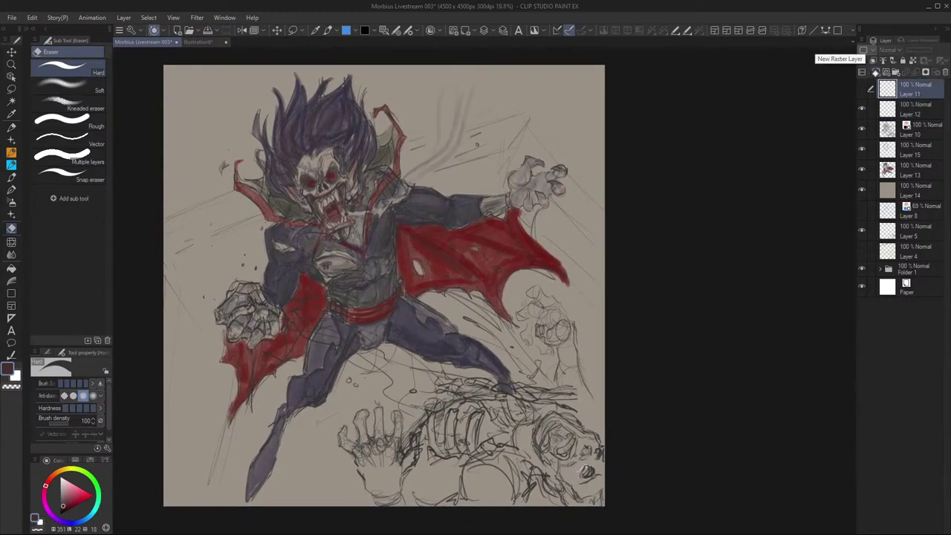
click(876, 72)
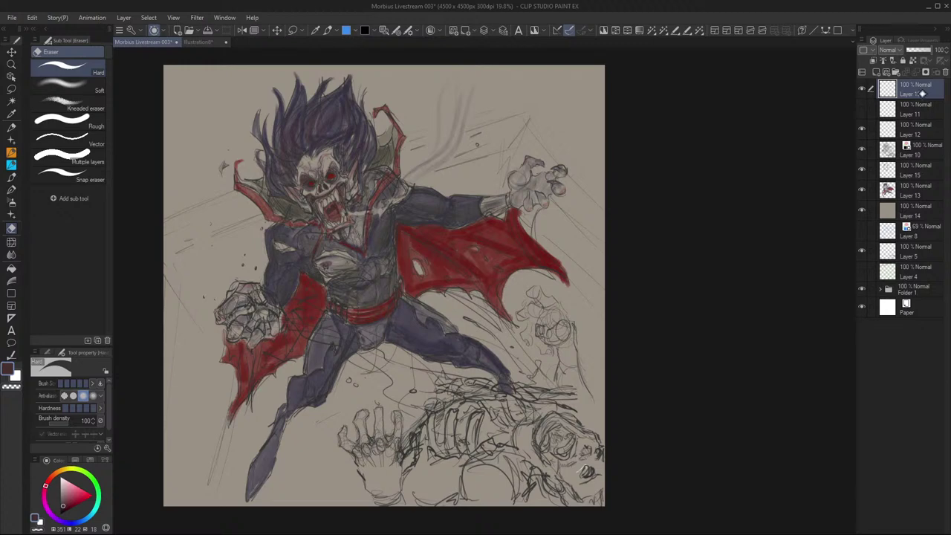
click(897, 50)
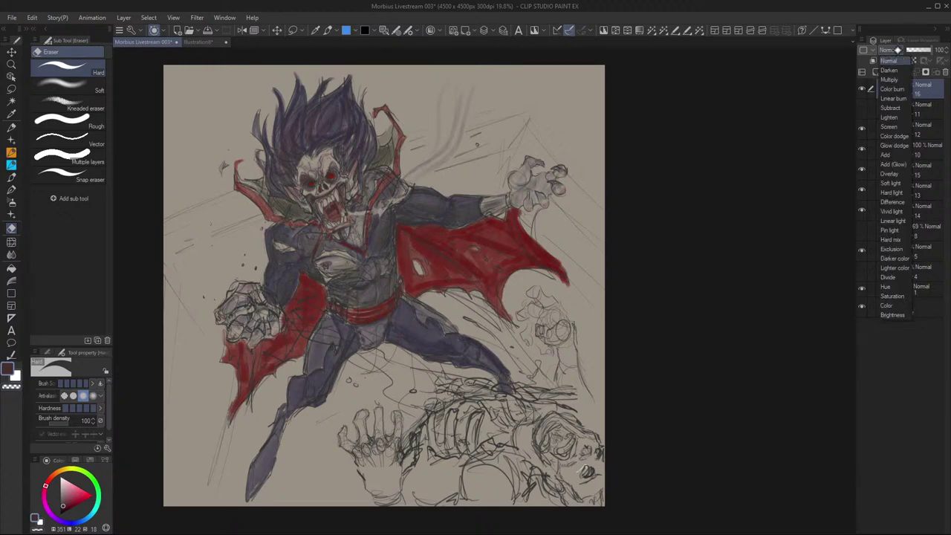
click(890, 296)
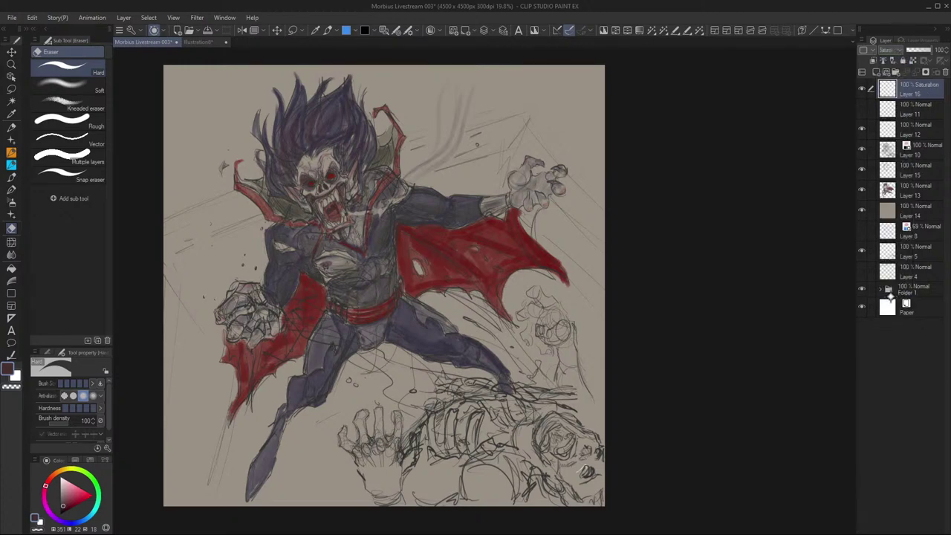
Fill the Saturation layer with black to check the painting's values in greyscale, and hide that layer
click(60, 512)
click(12, 267)
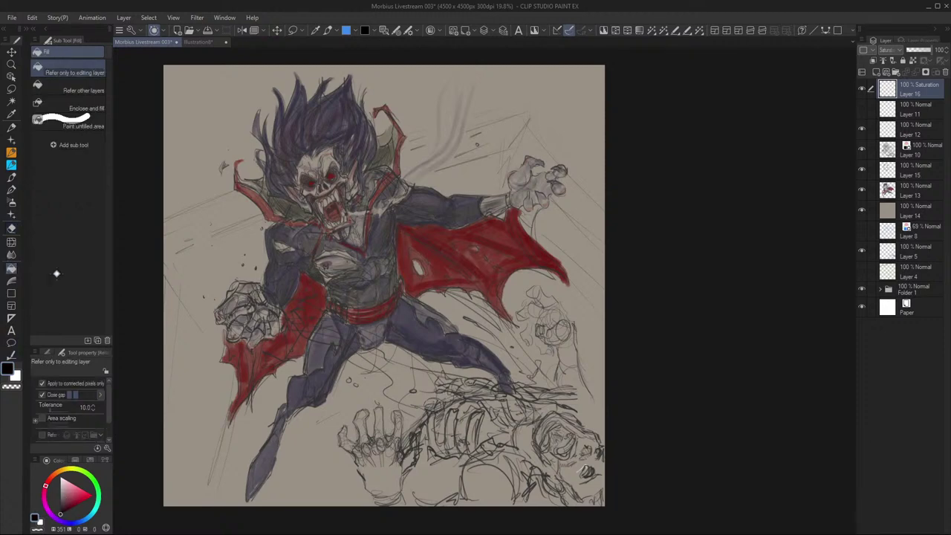
click(538, 133)
click(862, 128)
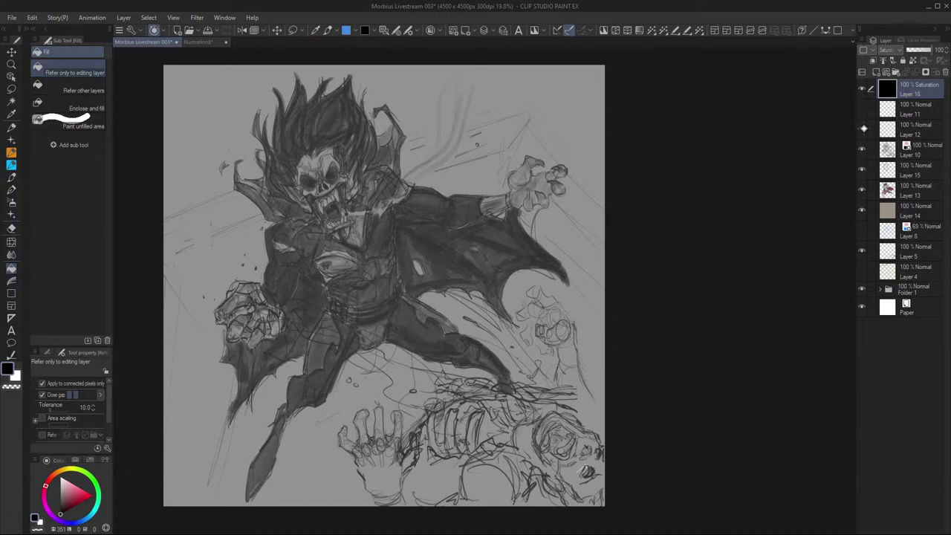
click(862, 89)
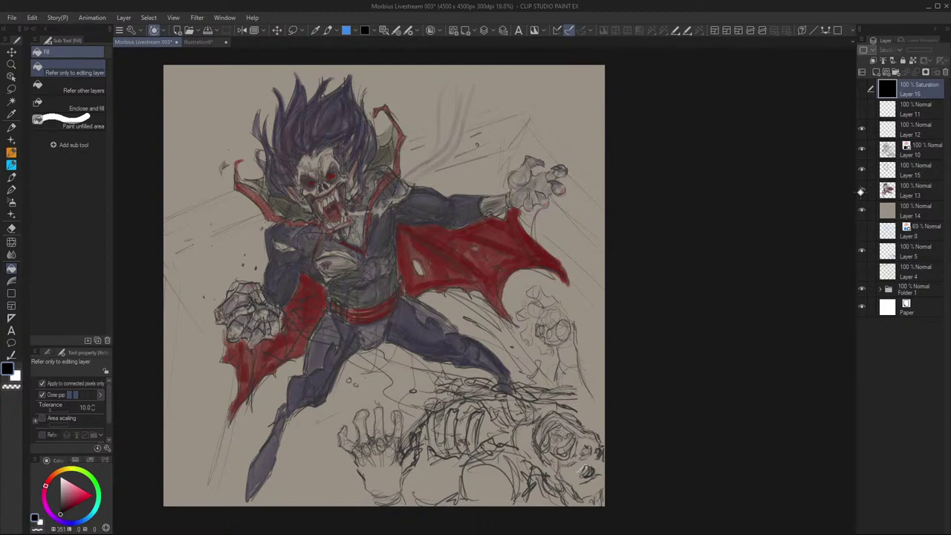
Add a new raster layer and place it between Layer 13 and the beige background Layer 14, ready for painting
click(906, 190)
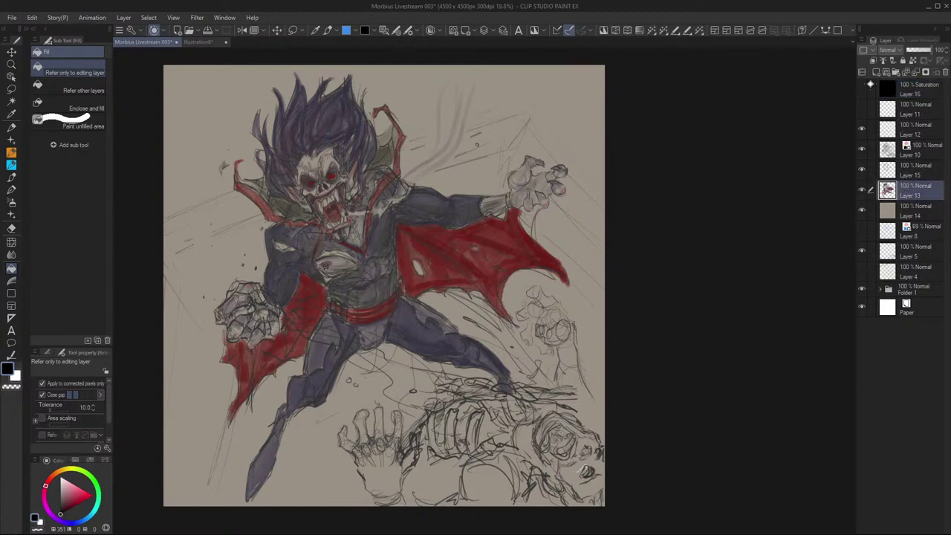
click(874, 72)
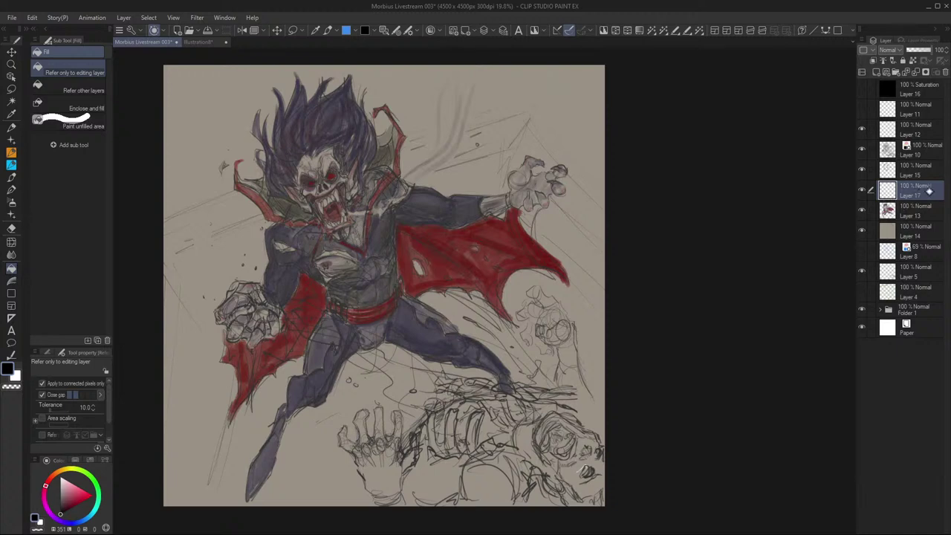
drag(933, 191, 925, 221)
click(922, 230)
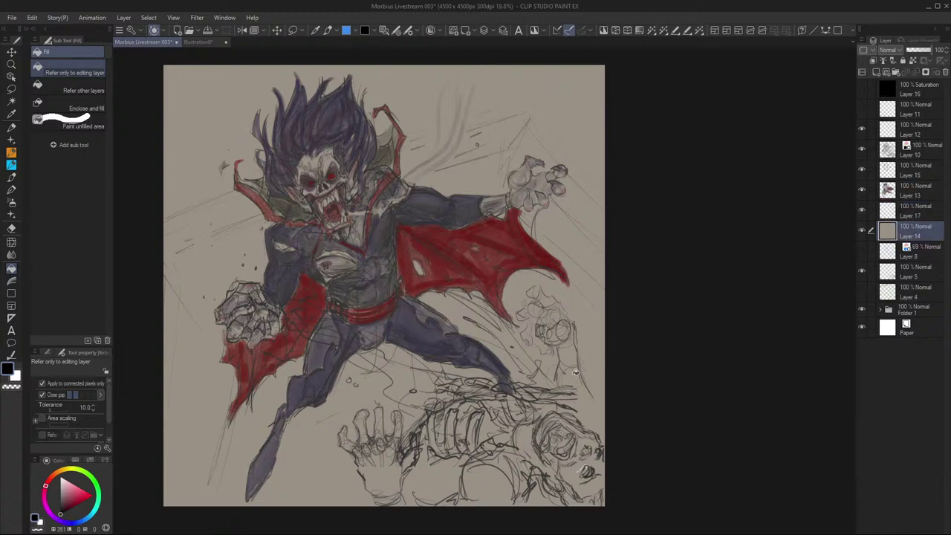
click(908, 210)
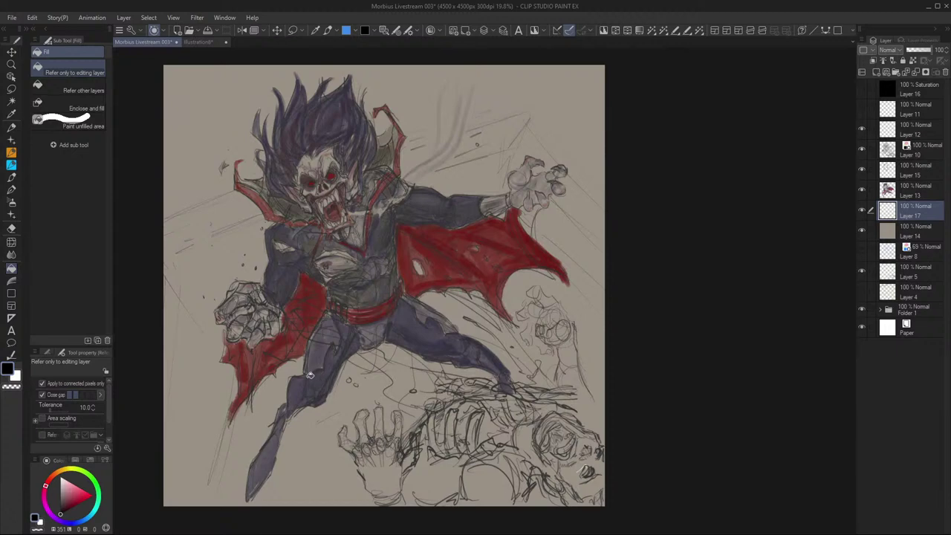
Sample the blue-grey of the leg and paint a soft ground shadow around the creature's feet with the New Pencil on Layer 17
alt+click(315, 383)
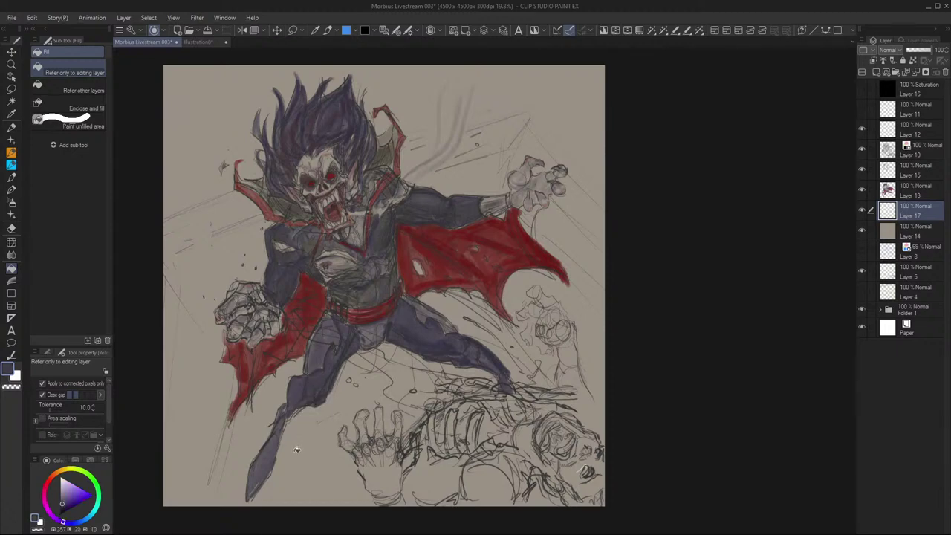
key(p)
mouse_move(294, 450)
mouse_down()
mouse_move(279, 472)
mouse_move(295, 441)
mouse_move(273, 477)
mouse_move(301, 437)
mouse_move(305, 443)
mouse_move(279, 476)
mouse_move(368, 404)
mouse_move(368, 418)
mouse_move(386, 397)
mouse_move(393, 410)
mouse_move(400, 401)
mouse_move(387, 405)
mouse_move(476, 382)
mouse_move(414, 410)
mouse_move(405, 426)
mouse_move(373, 422)
mouse_up()
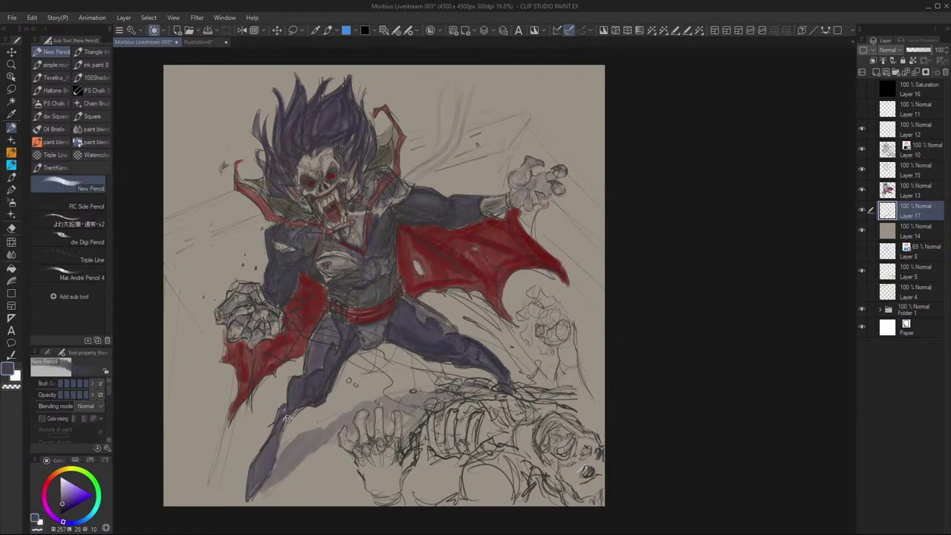
drag(274, 420, 227, 475)
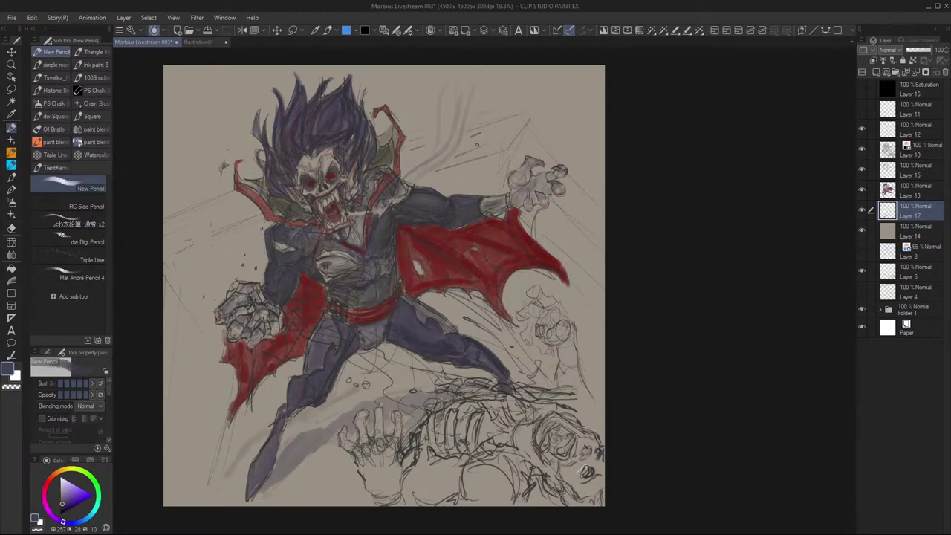
Extend the blue-grey ground shadow on Layer 17 between the legs and toward the far foot with the New Pencil
mouse_move(366, 384)
mouse_down()
mouse_move(347, 403)
mouse_move(436, 370)
mouse_move(416, 388)
mouse_move(476, 372)
mouse_move(374, 392)
mouse_move(321, 423)
mouse_up()
mouse_move(473, 366)
mouse_down()
mouse_move(544, 366)
mouse_move(550, 381)
mouse_up()
drag(365, 389, 385, 377)
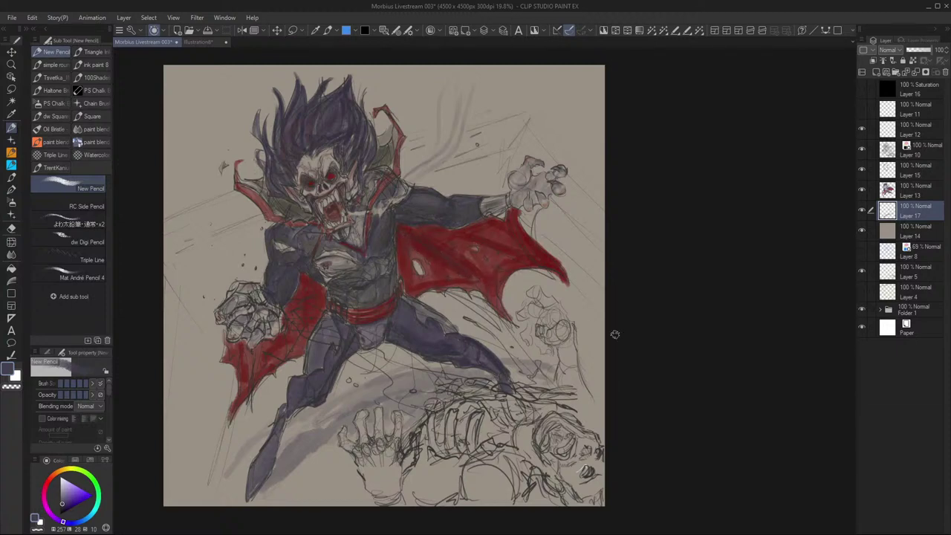
Select Layer 13 and sample the pale forehead tone, the dark abdomen tone and the grey of the neck
click(910, 192)
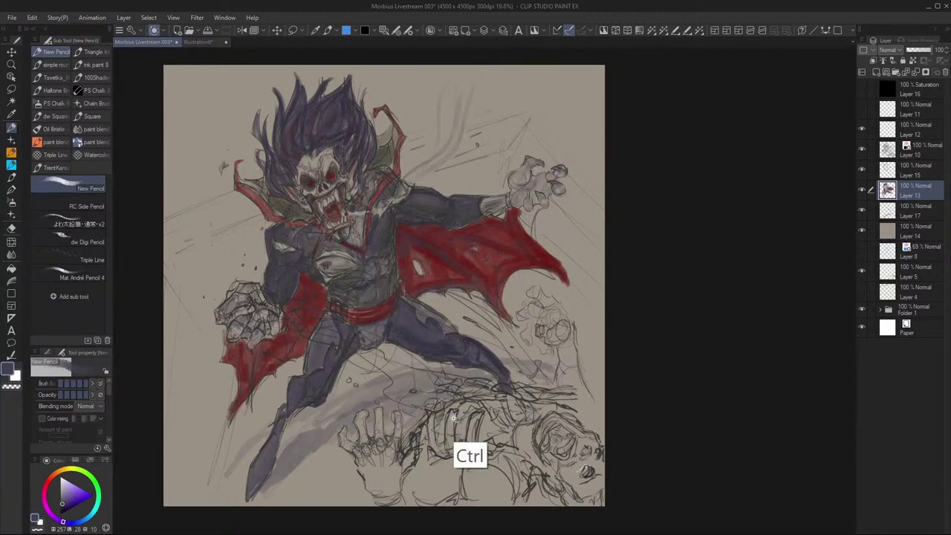
scroll(456, 425, down, 3)
scroll(456, 425, down, 2)
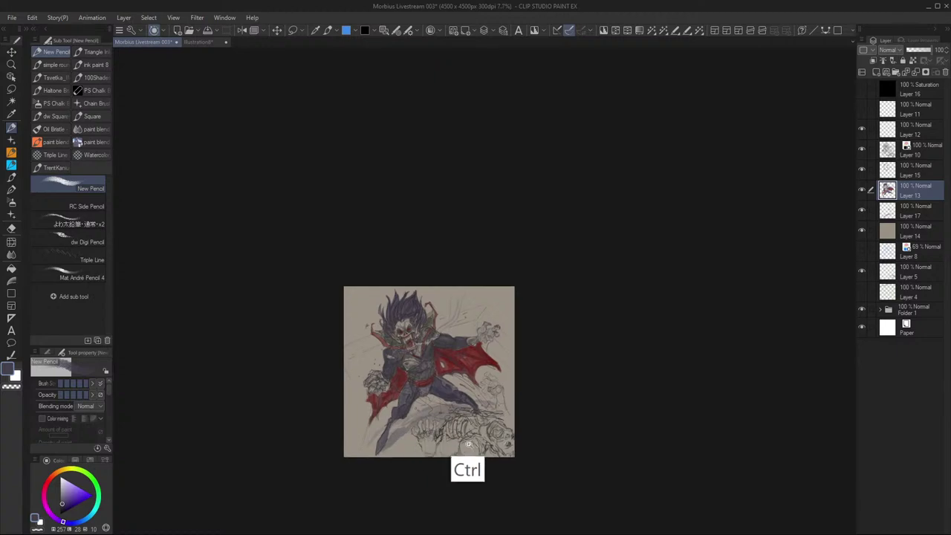
scroll(457, 429, up, 3)
scroll(456, 430, up, 2)
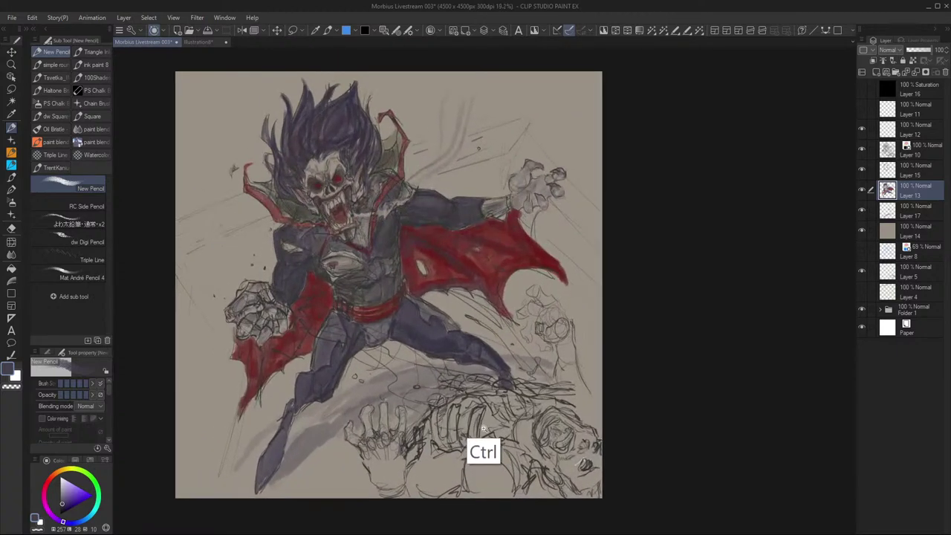
drag(460, 438, 468, 471)
scroll(467, 470, down, 1)
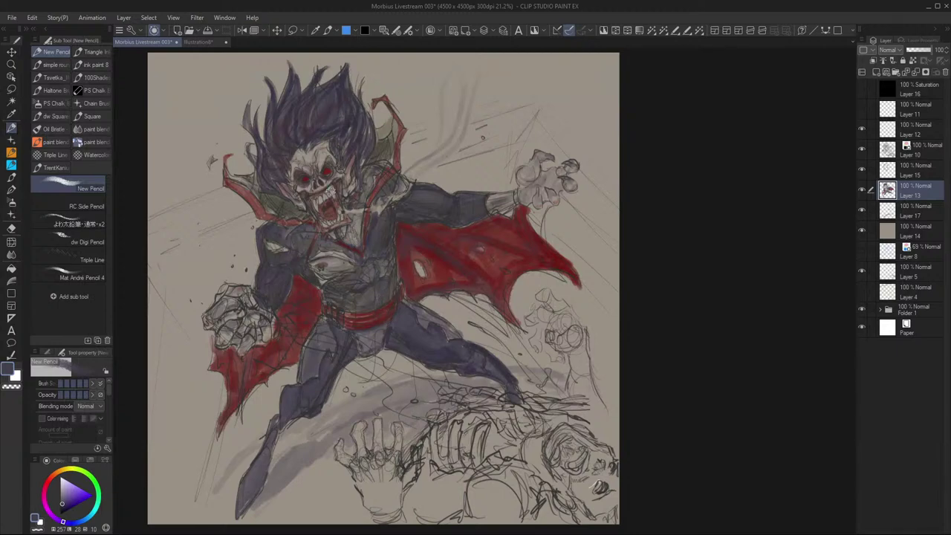
alt+click(318, 157)
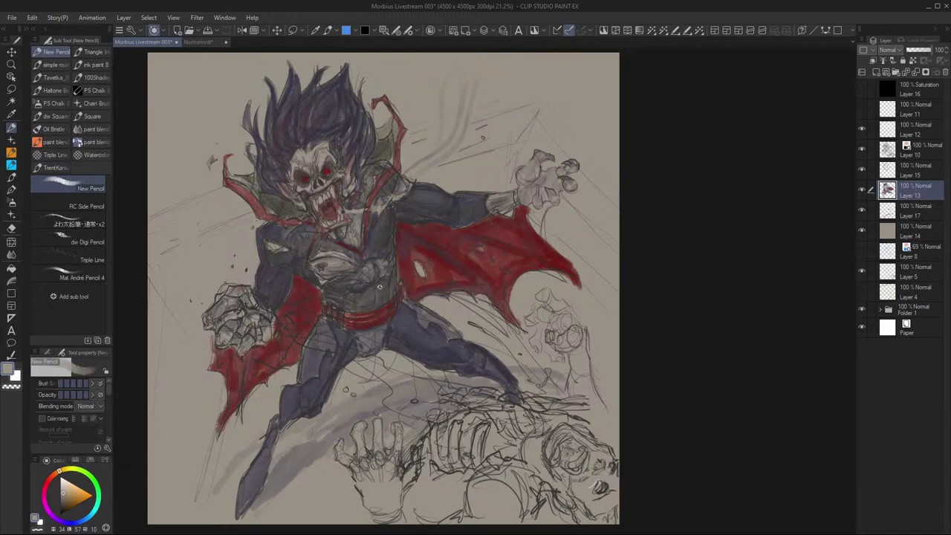
alt+click(381, 286)
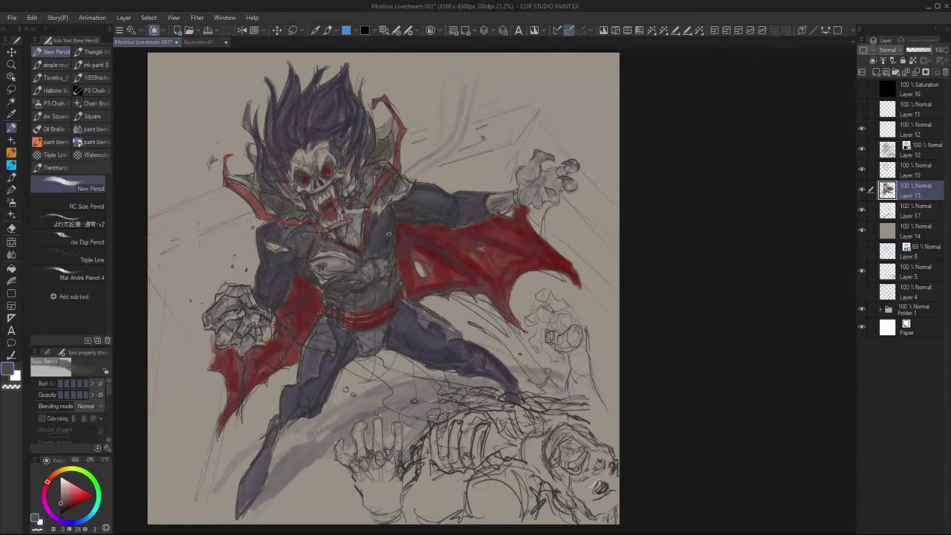
alt+click(358, 212)
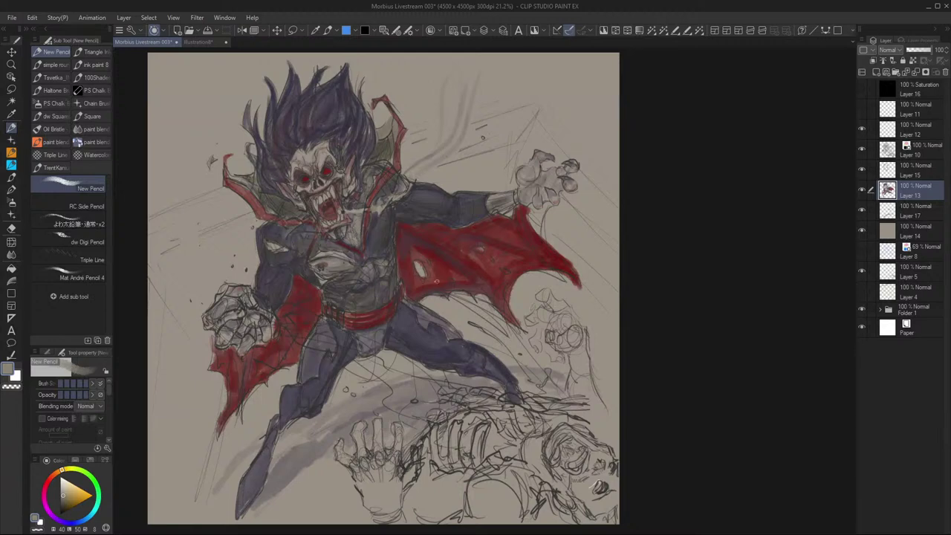
Mix a pale blue-lavender and paint light accents on the neck beside the collar and on the bare chest
click(67, 486)
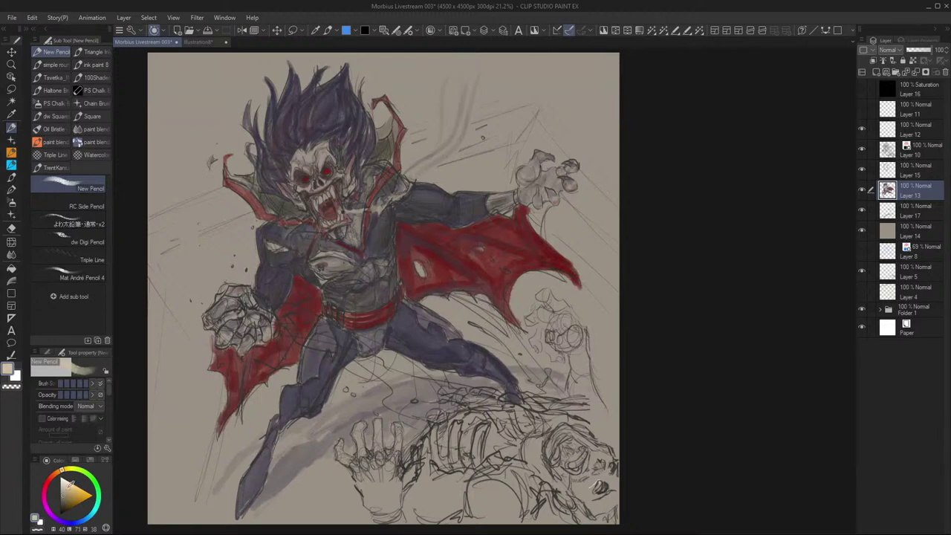
click(64, 482)
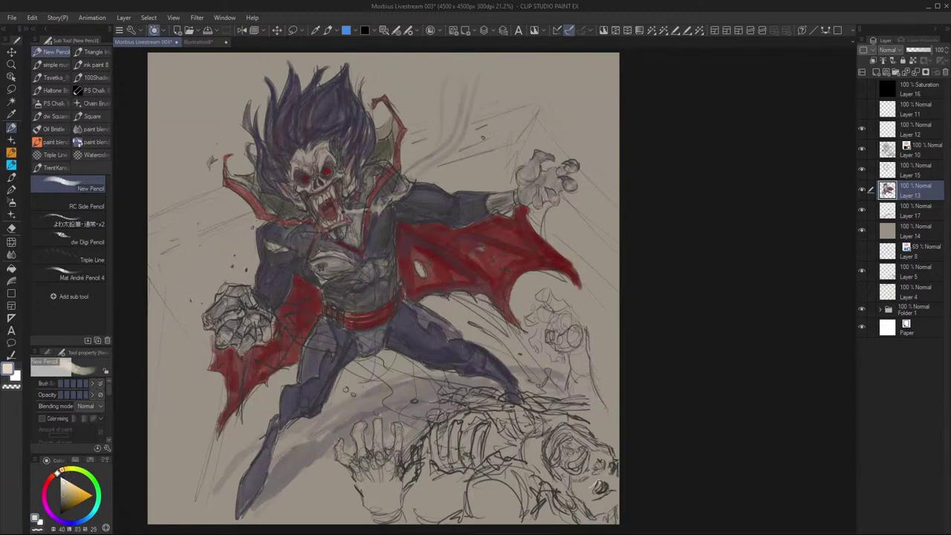
click(77, 522)
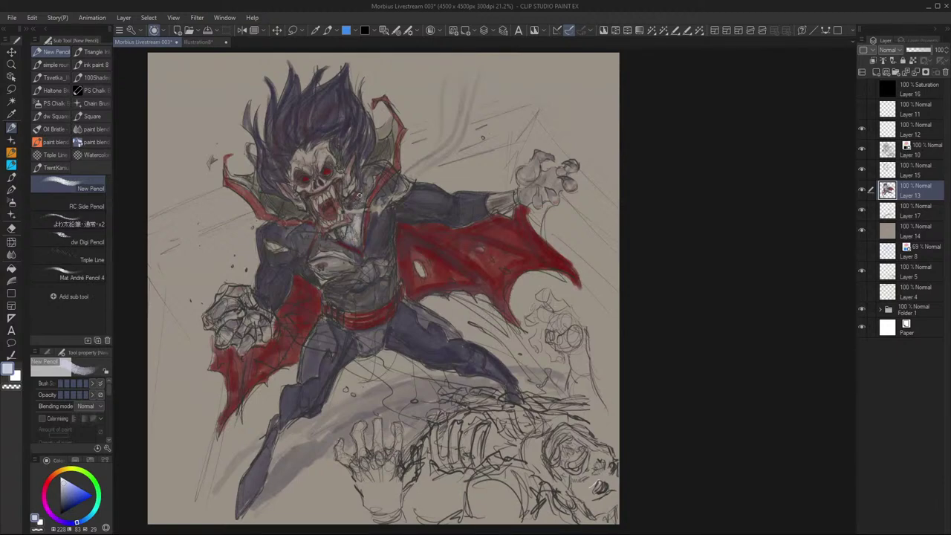
drag(365, 188, 373, 169)
mouse_move(325, 257)
mouse_down()
mouse_move(314, 263)
mouse_move(350, 264)
mouse_up()
Add a new raster layer above Layer 13, mix a near-black olive and paint a dark stroke in the hair
click(877, 72)
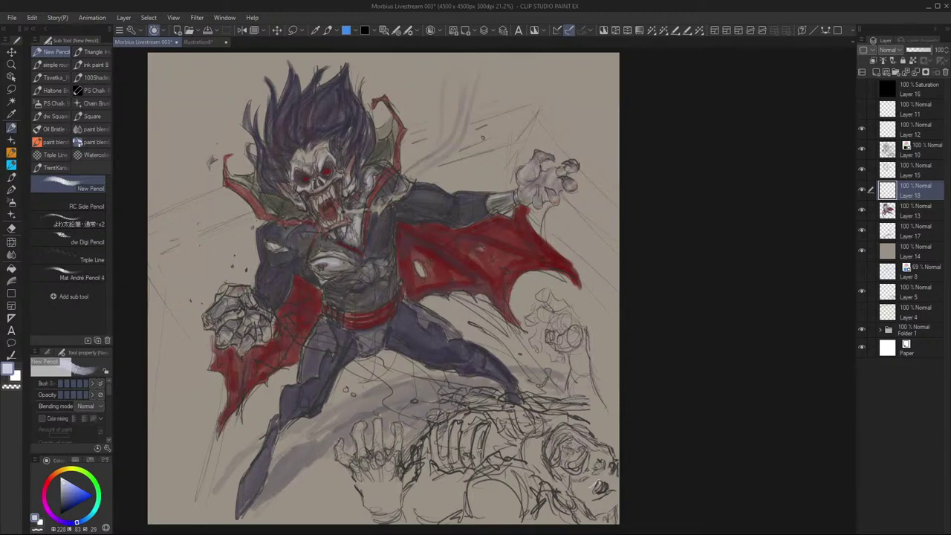
scroll(473, 443, up, 1)
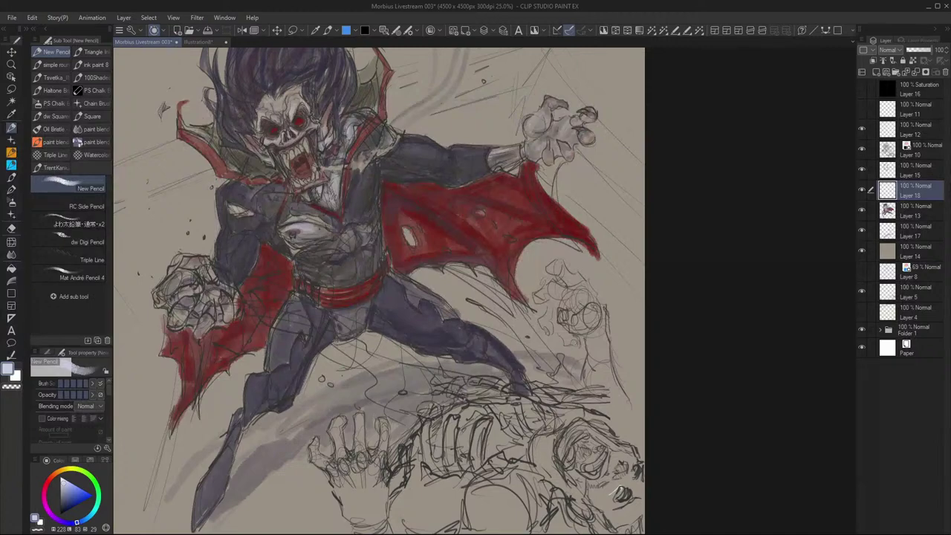
drag(443, 320, 421, 319)
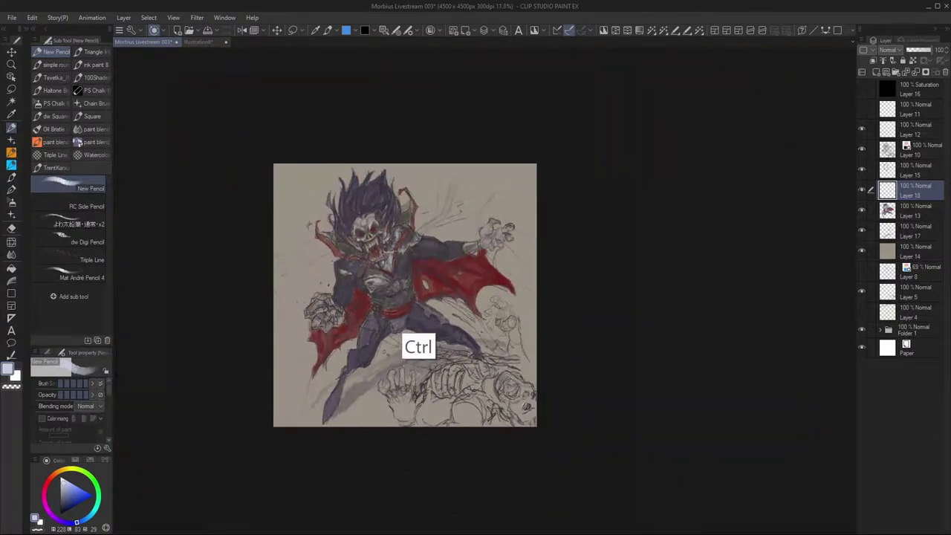
scroll(441, 328, up, 3)
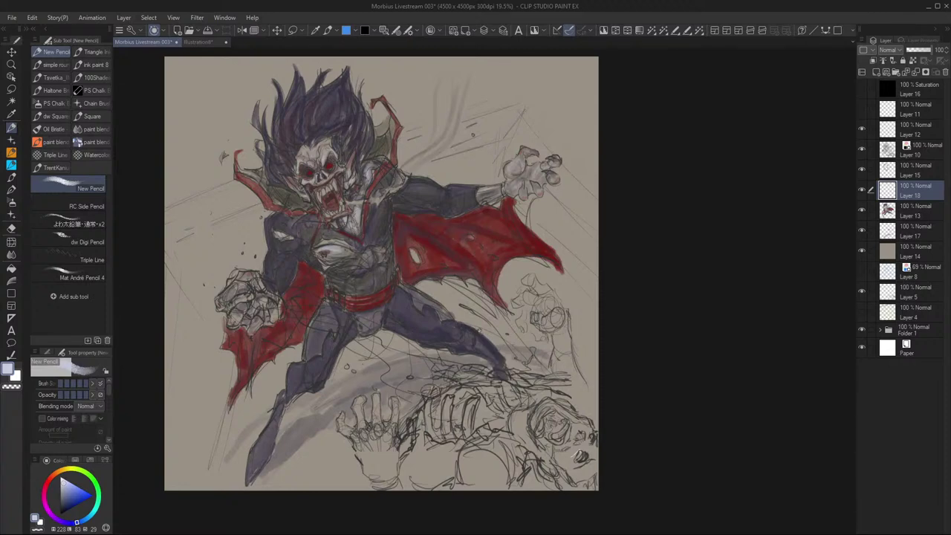
alt+click(402, 318)
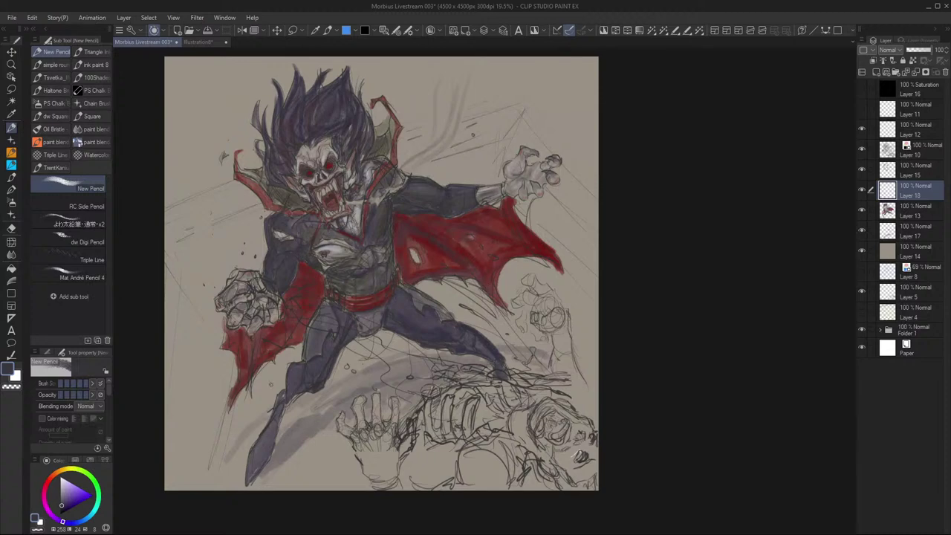
click(61, 515)
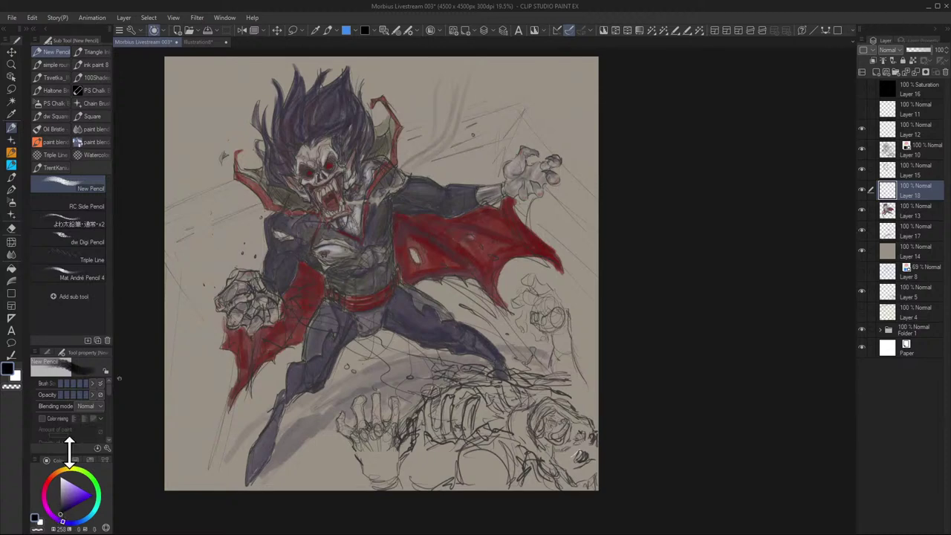
click(65, 505)
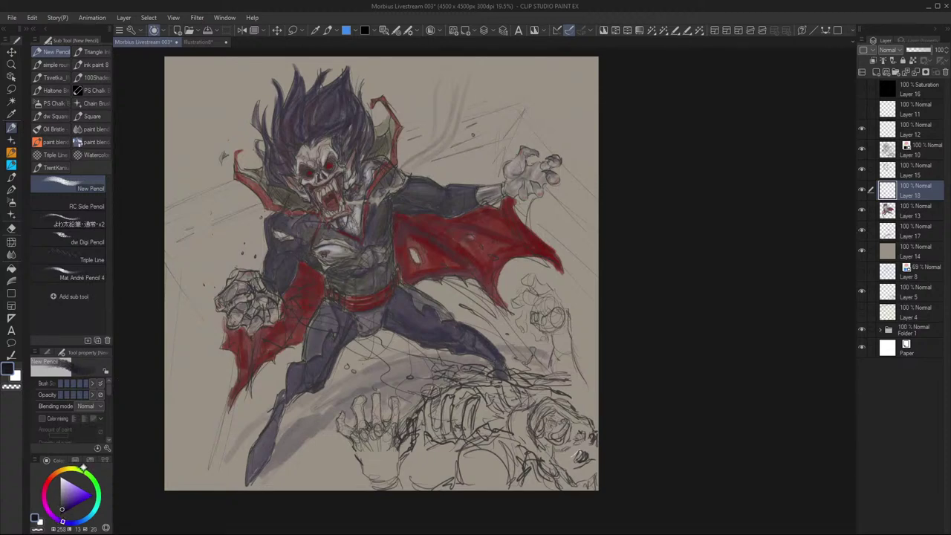
drag(84, 468, 72, 466)
drag(66, 505, 61, 512)
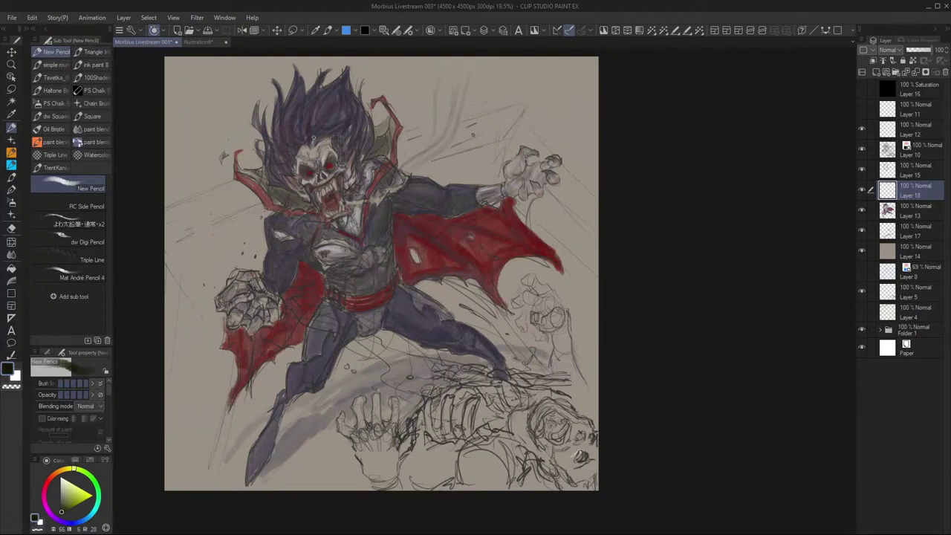
drag(317, 112, 314, 125)
click(919, 150)
drag(926, 190, 936, 148)
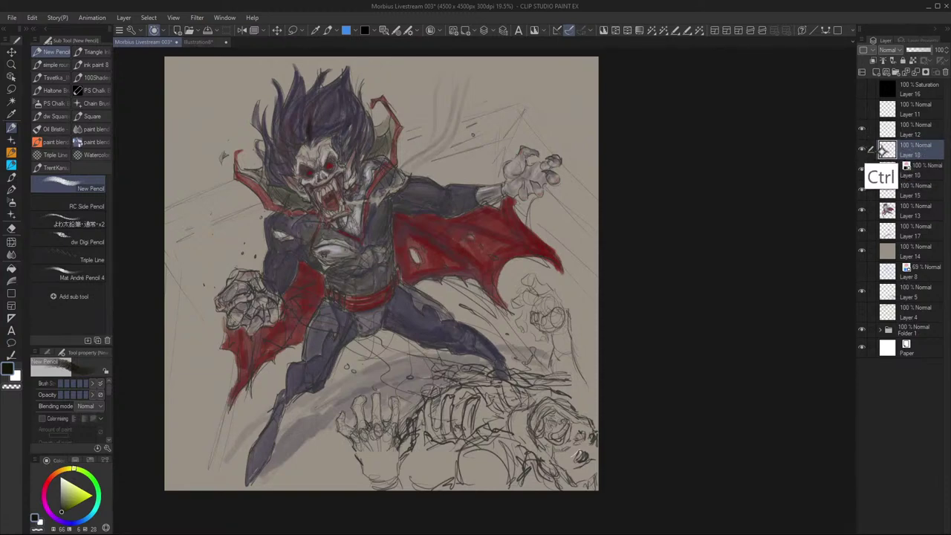
key(ctrl+z)
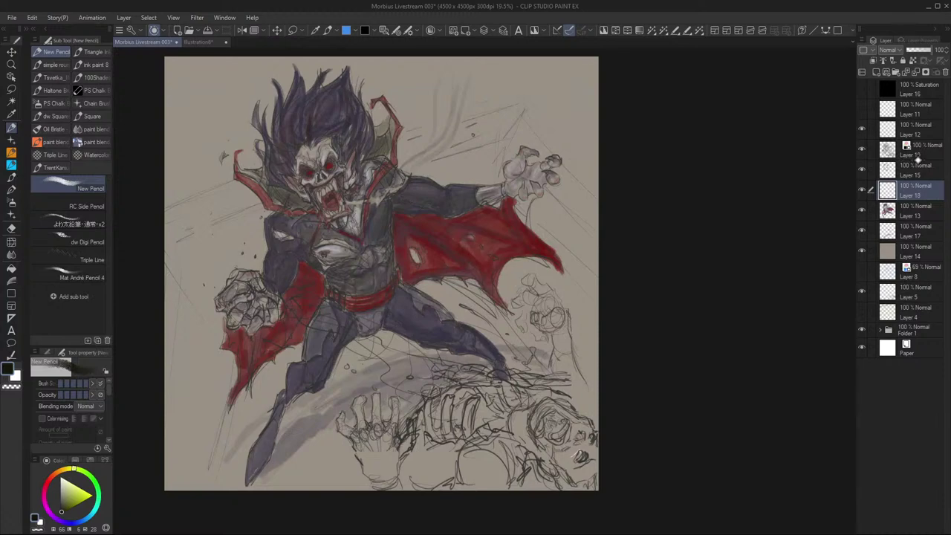
Add a new raster layer above Layer 12 and darken the skull's eye sockets and nose cavity in near-black with a smaller New Pencil
click(915, 132)
click(875, 72)
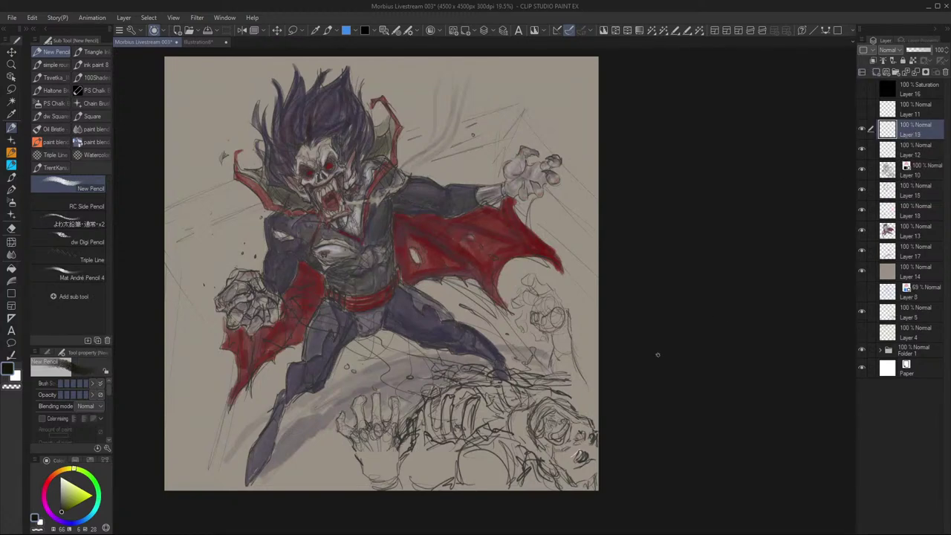
drag(334, 272, 343, 273)
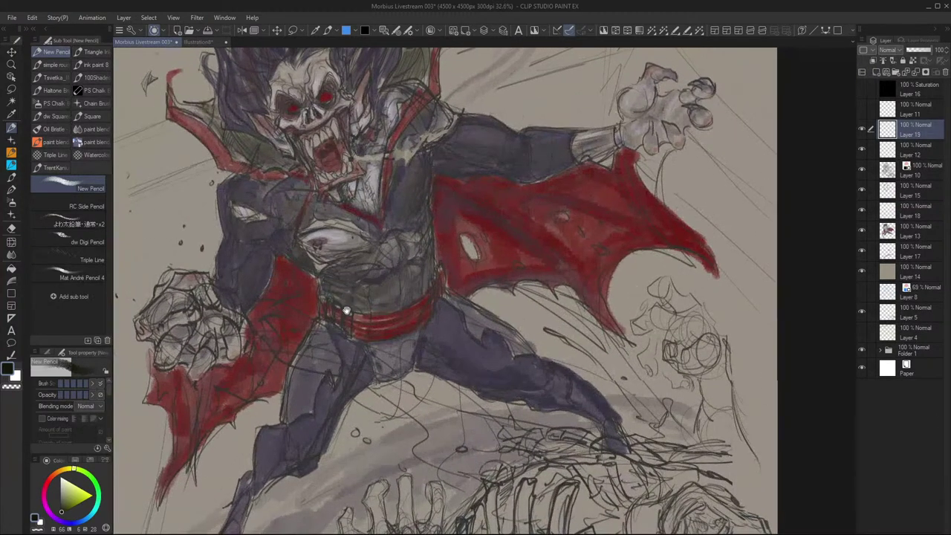
drag(346, 312, 318, 430)
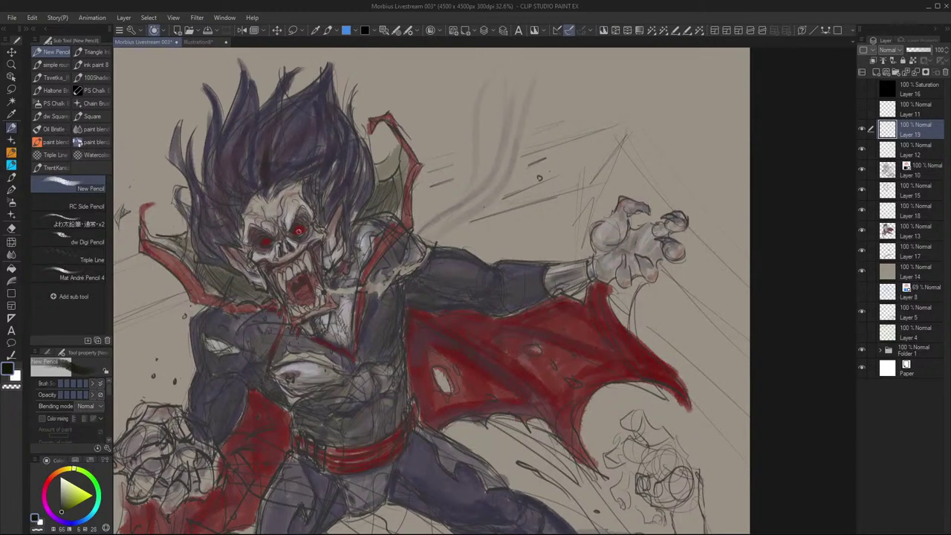
key([)
drag(272, 226, 278, 236)
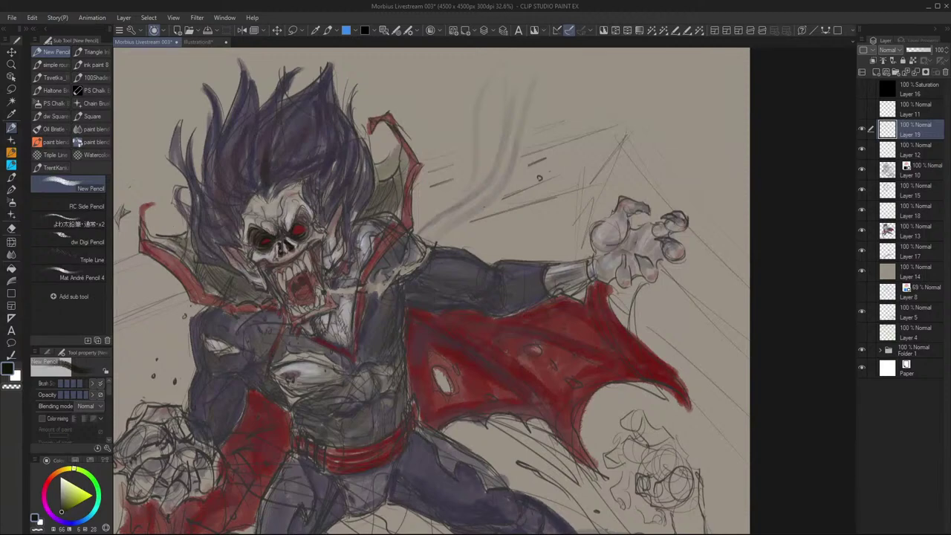
drag(278, 248, 275, 256)
scroll(359, 308, down, 5)
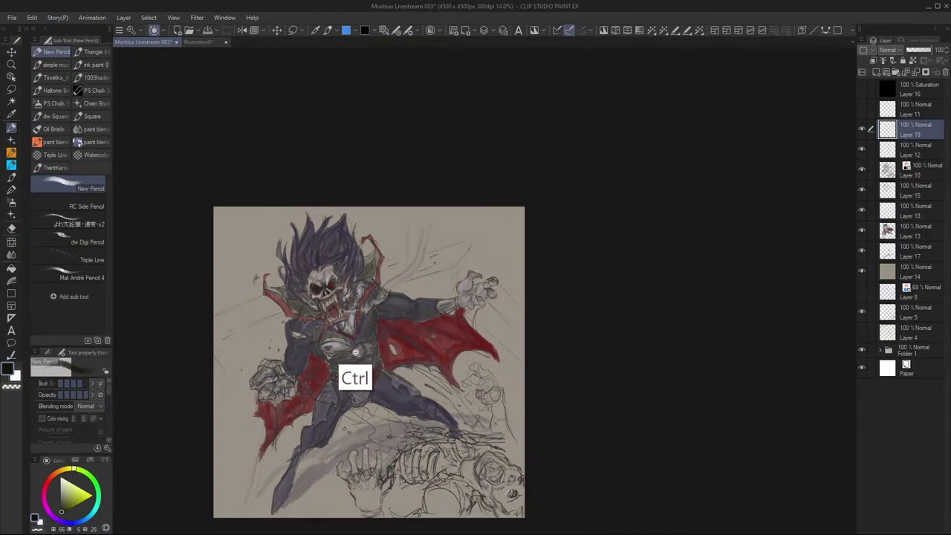
scroll(356, 353, up, 5)
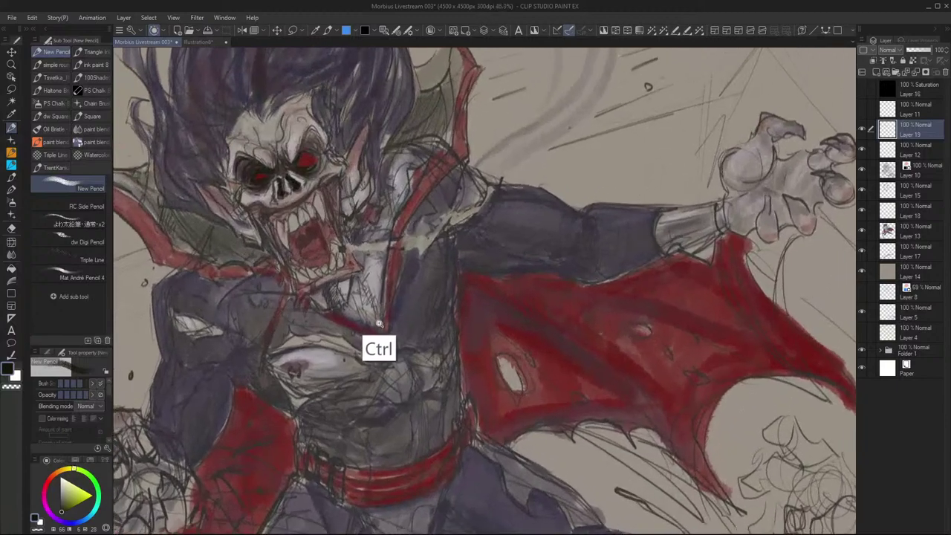
Try a near-black splatter over the collar and background with the Toothbrush 1 brush, and undo it
drag(379, 324, 405, 370)
drag(465, 375, 418, 374)
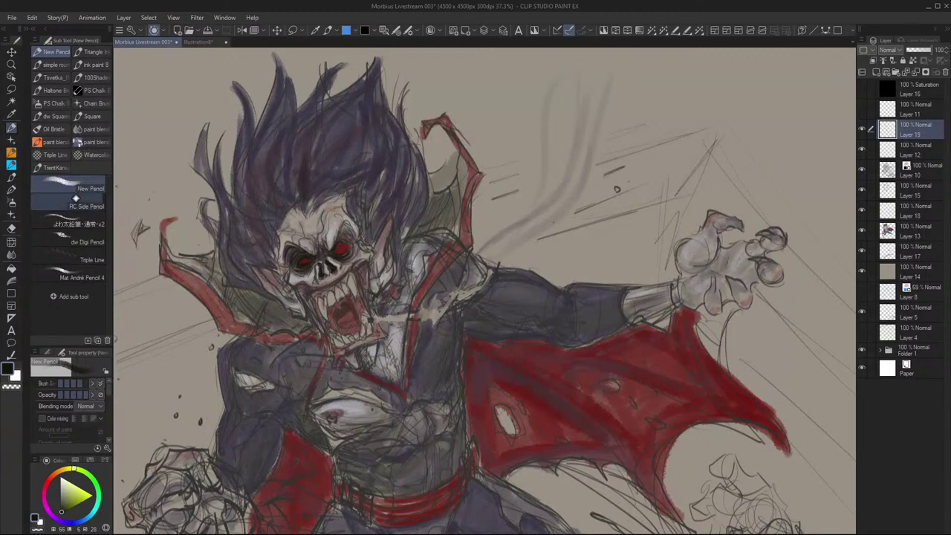
click(56, 168)
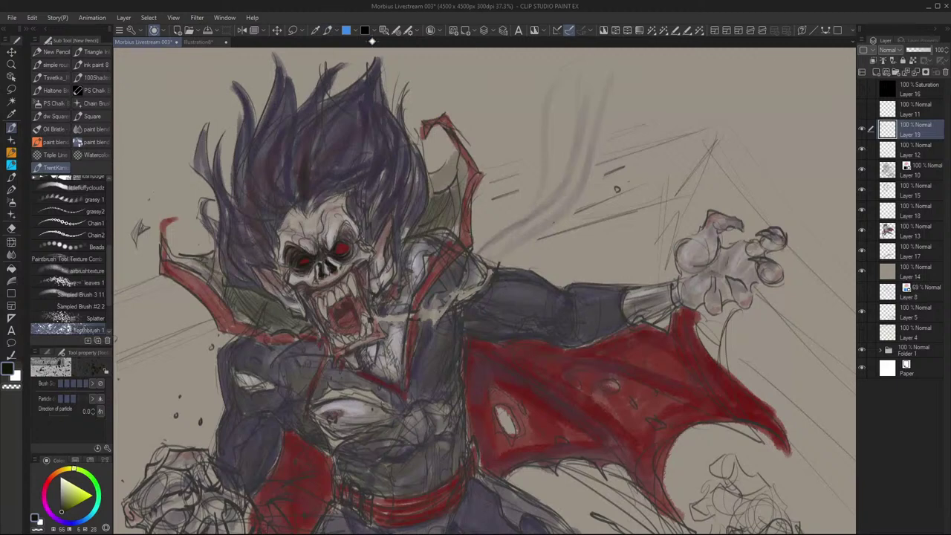
click(328, 31)
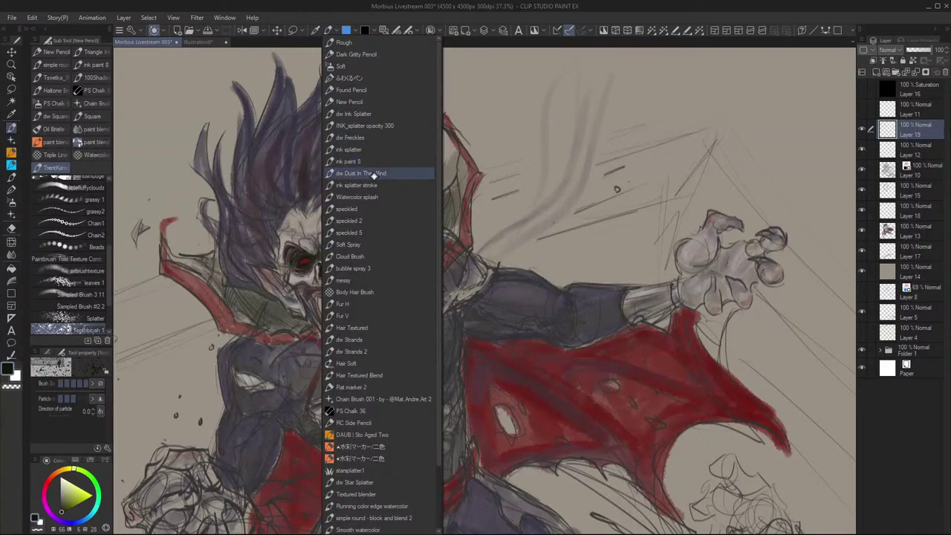
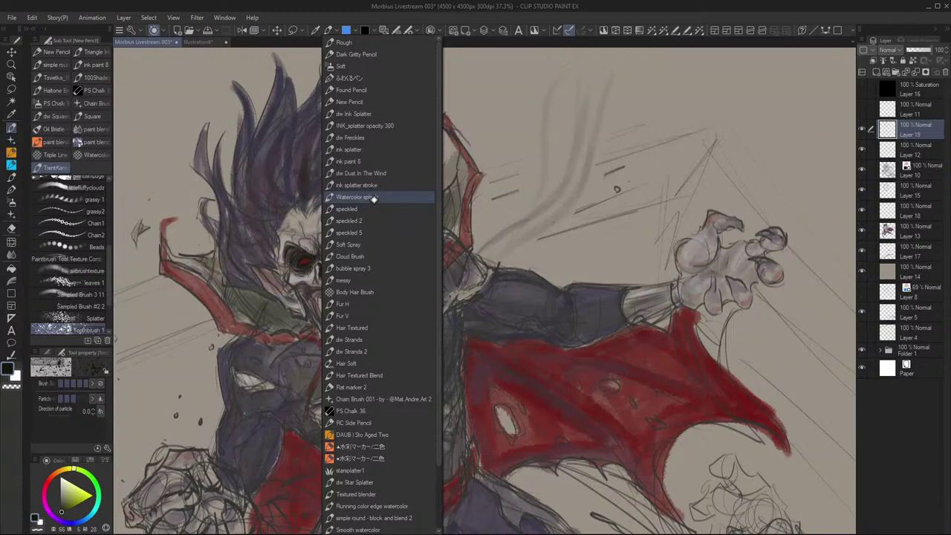
click(131, 191)
drag(163, 237, 160, 263)
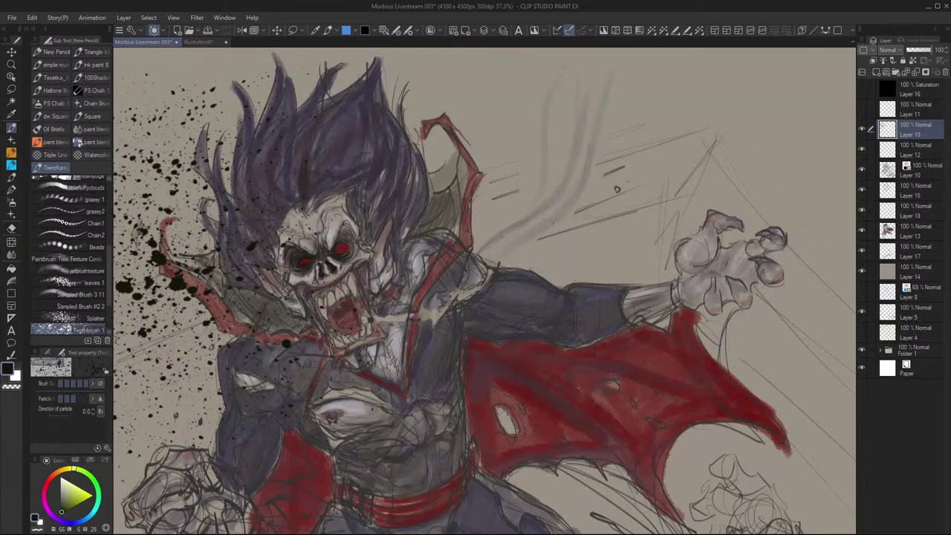
key(ctrl+z)
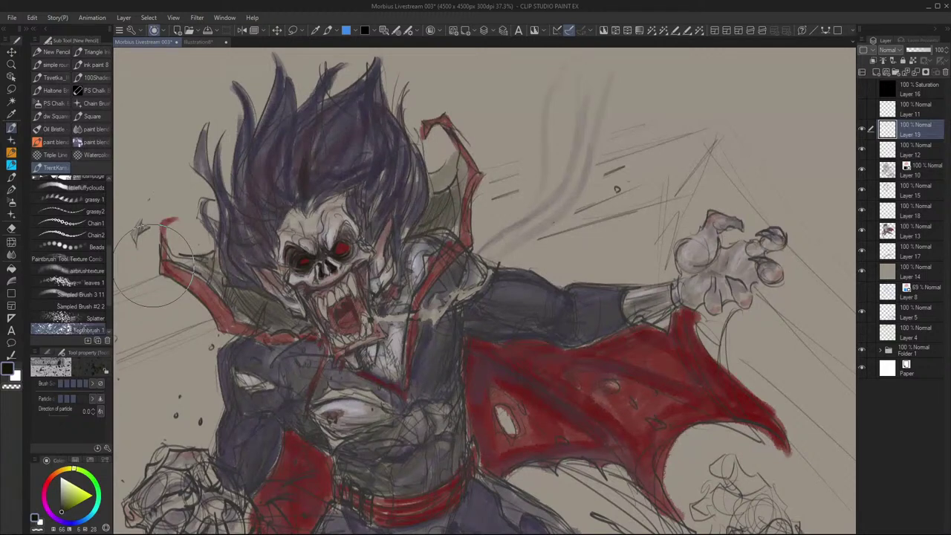
Choose the Squarepickle brush at a smaller size and add near-black shading between the skull's eye socket and nose
scroll(70, 253, down, 3)
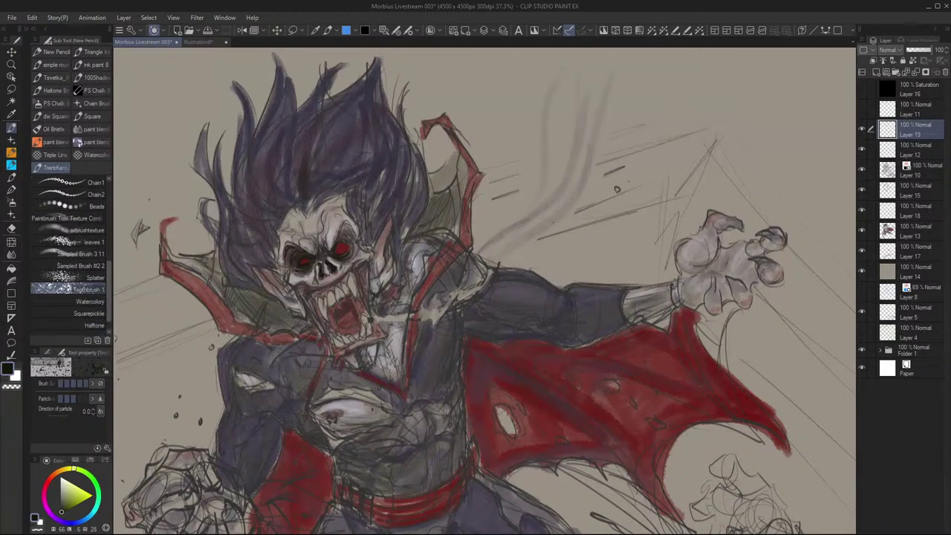
click(74, 302)
click(86, 314)
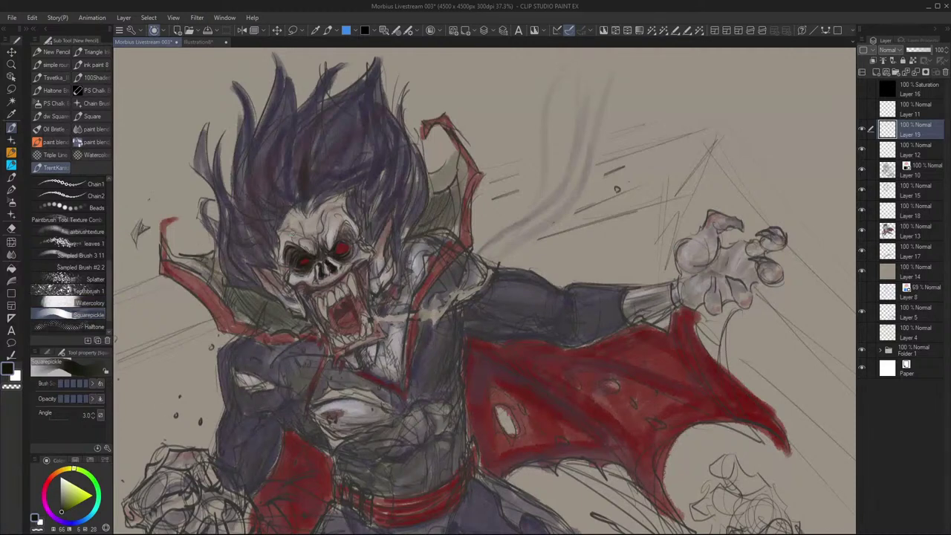
key([)
mouse_move(286, 247)
mouse_down()
mouse_move(290, 238)
mouse_move(322, 262)
mouse_up()
scroll(321, 262, down, 3)
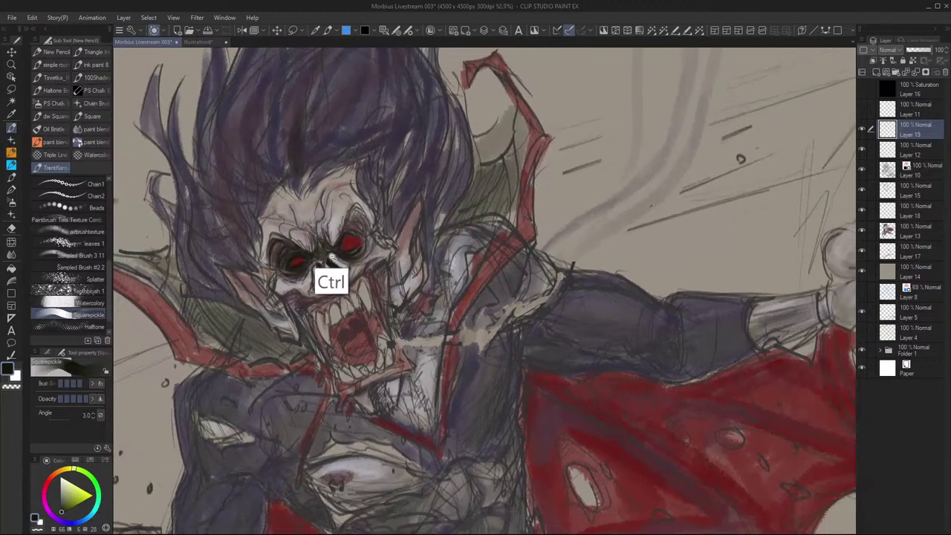
scroll(387, 301, down, 1)
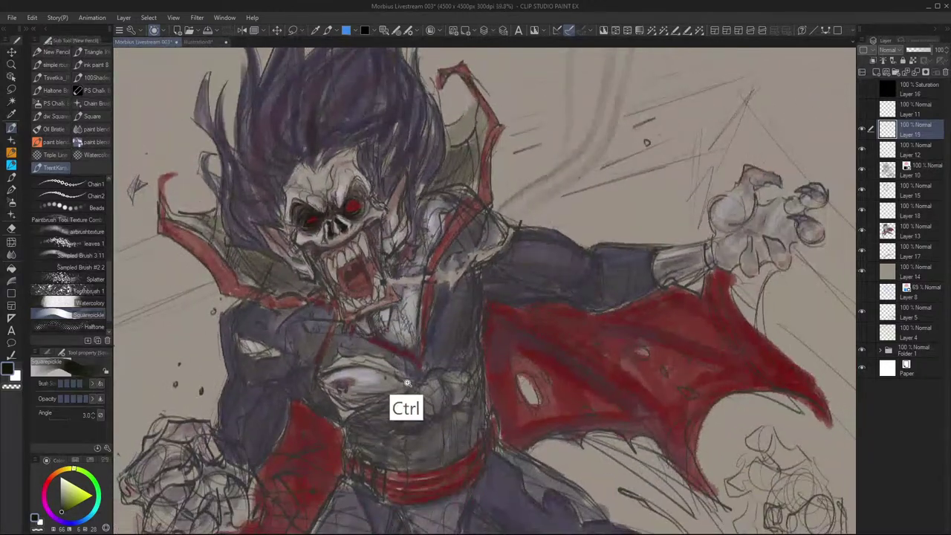
scroll(419, 398, down, 2)
scroll(421, 396, up, 1)
scroll(421, 396, up, 2)
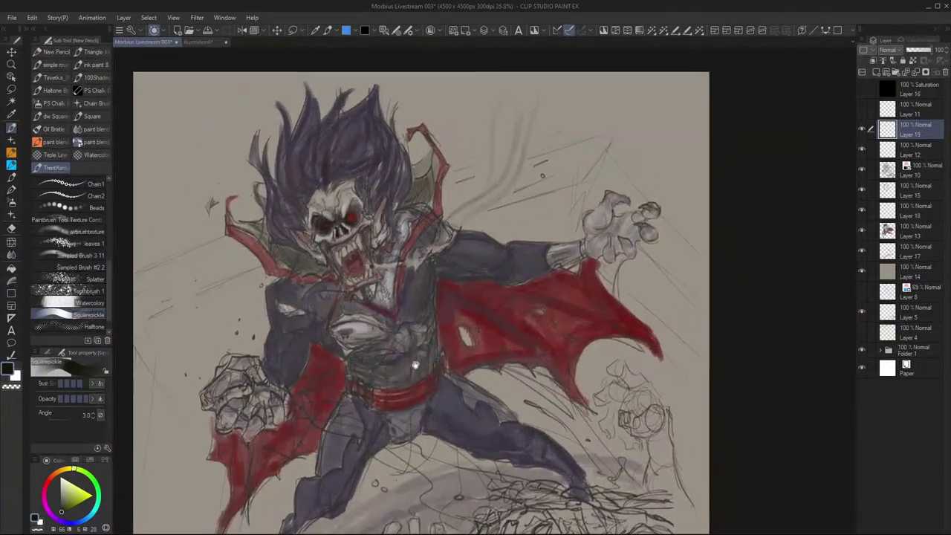
Mix a dark maroon and paint it inside the open mouth, along the lower lip and drool strand, and around the eye
click(46, 486)
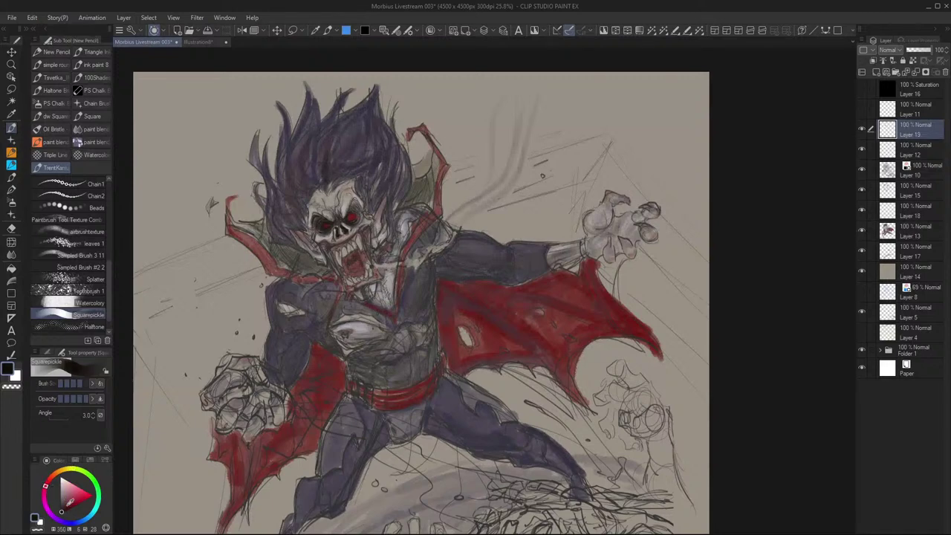
click(67, 507)
drag(68, 505, 63, 511)
mouse_move(350, 254)
mouse_down()
mouse_move(345, 266)
mouse_move(362, 268)
mouse_move(356, 276)
mouse_move(362, 226)
mouse_move(367, 241)
mouse_move(321, 242)
mouse_move(341, 251)
mouse_move(357, 237)
mouse_up()
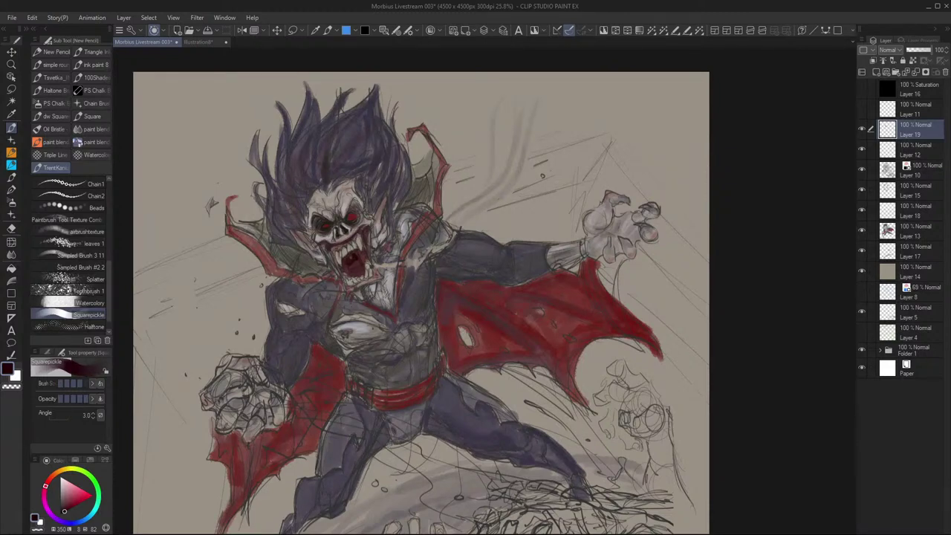
drag(348, 280, 373, 282)
drag(326, 335, 333, 317)
mouse_move(363, 226)
mouse_down()
mouse_move(370, 222)
mouse_move(347, 201)
mouse_up()
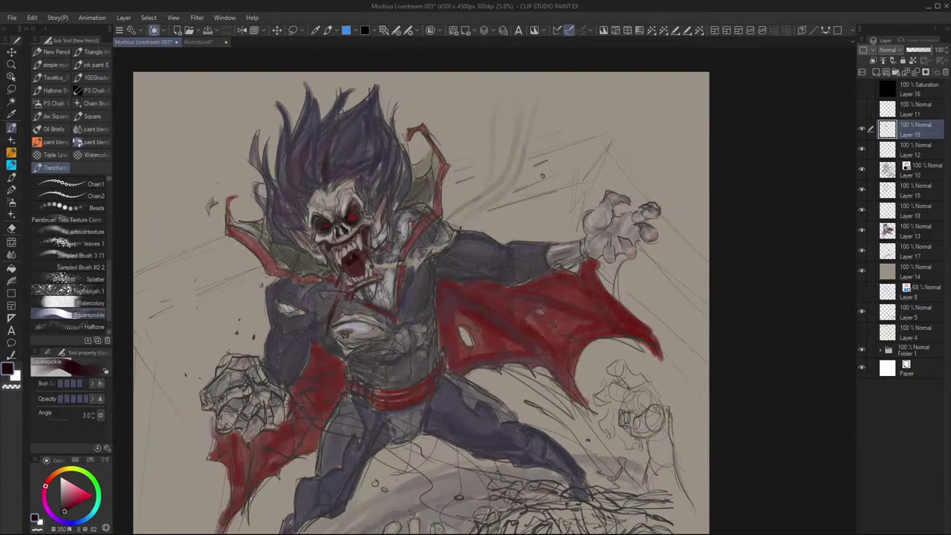
Shade the cheek crease, the inner ear and the mouth cavity with dark maroon strokes
mouse_move(332, 234)
mouse_down()
mouse_move(322, 239)
mouse_move(344, 227)
mouse_move(337, 237)
mouse_move(361, 234)
mouse_move(322, 250)
mouse_up()
drag(377, 219, 386, 199)
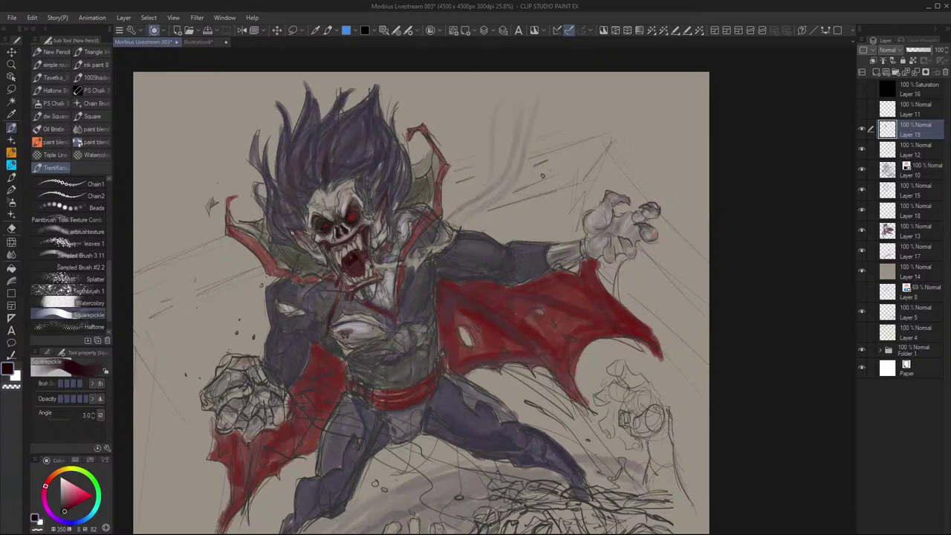
key(ctrl)
mouse_move(339, 270)
mouse_down()
mouse_move(333, 254)
mouse_move(346, 275)
mouse_move(368, 264)
mouse_move(362, 254)
mouse_up()
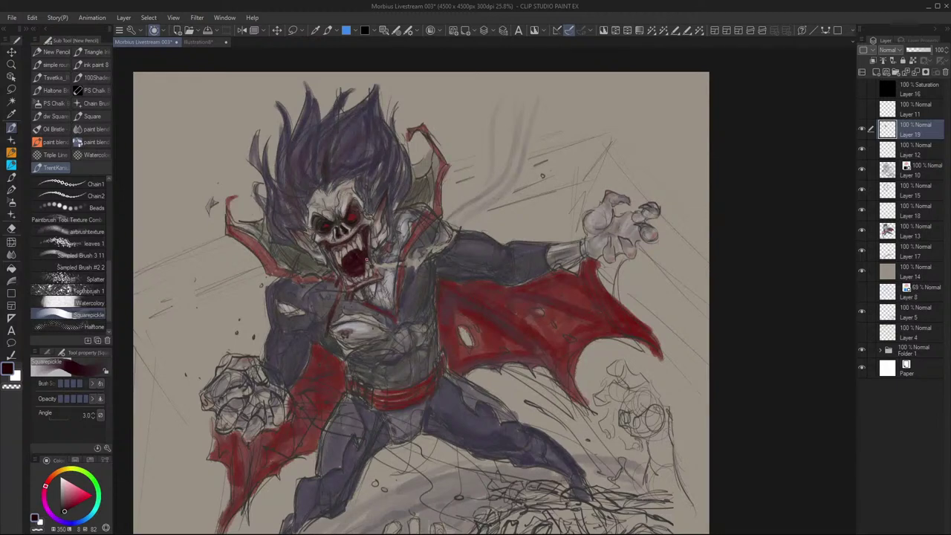
click(367, 261)
Darken the maroon to near-black and deepen the throat behind the teeth and around the tongue
click(62, 511)
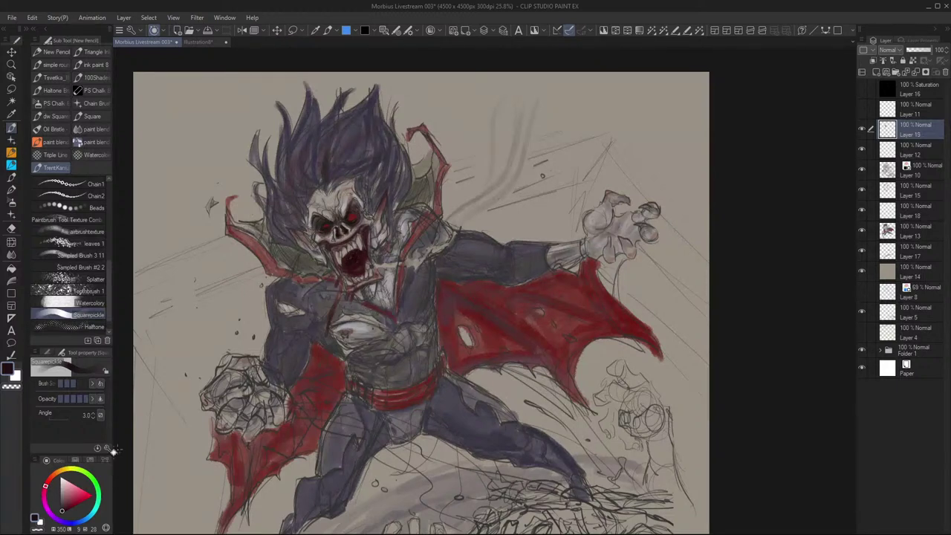
click(60, 515)
scroll(392, 253, up, 5)
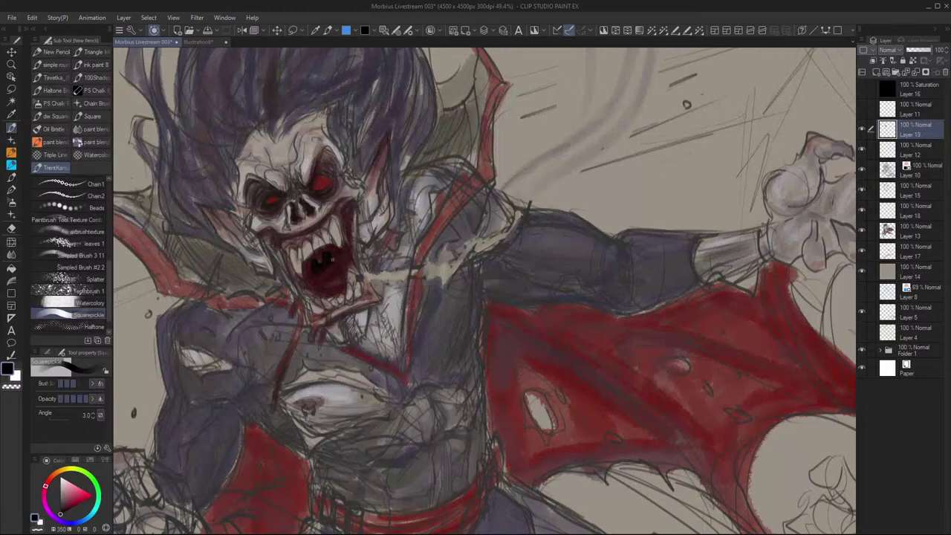
drag(306, 275, 315, 266)
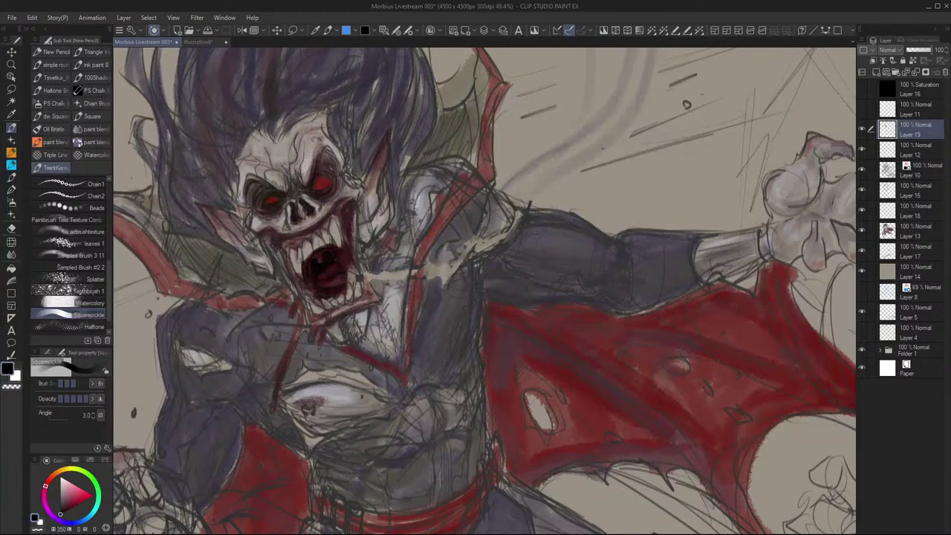
key(ctrl)
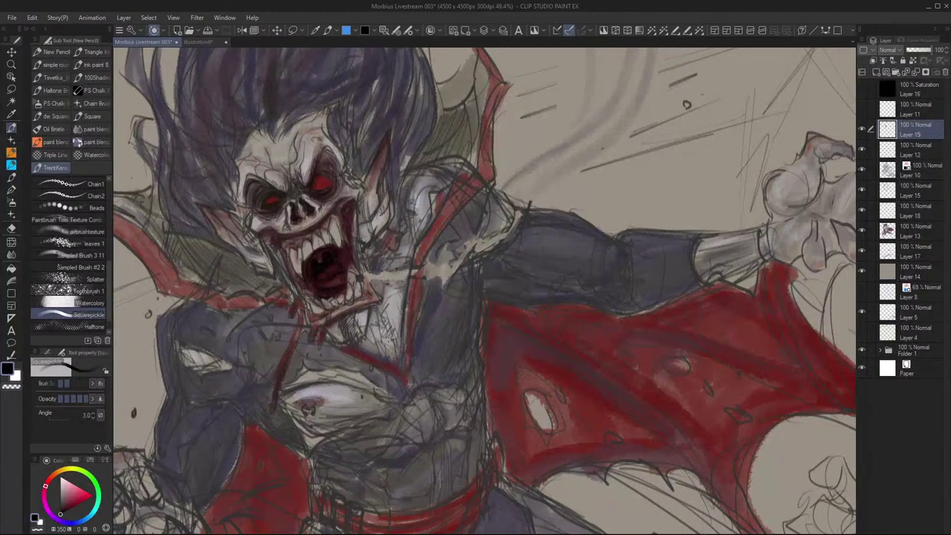
Switch to the New Pencil and outline the upper fangs and gum line in near-black
key(p)
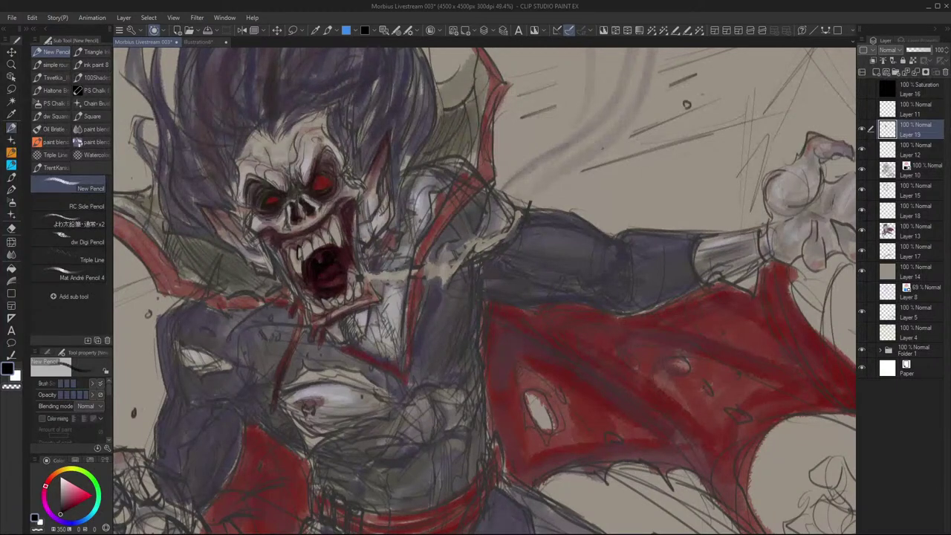
drag(303, 246, 301, 261)
drag(307, 249, 309, 264)
mouse_move(323, 229)
mouse_down()
mouse_move(322, 242)
mouse_move(332, 236)
mouse_up()
drag(328, 220, 344, 250)
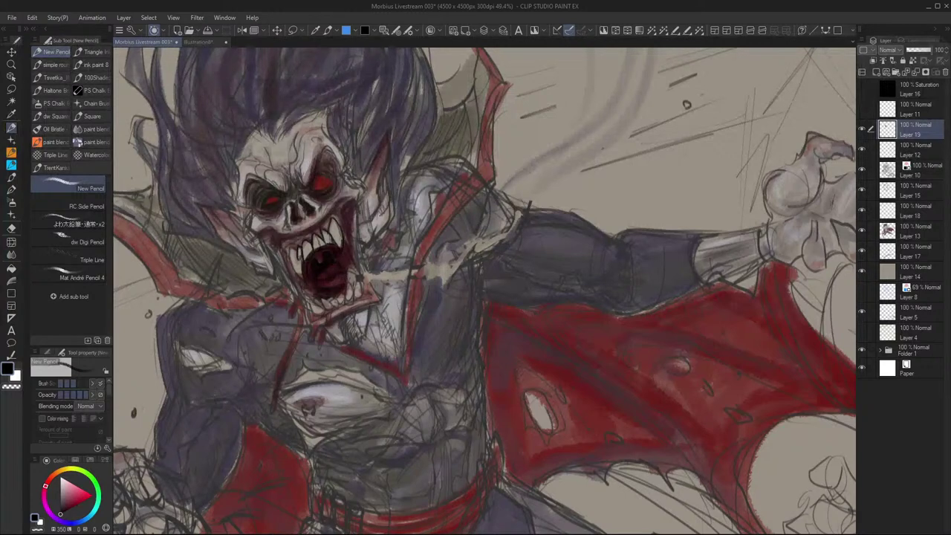
Touch up an upper tooth with a sampled light grey, then line the outermost fang with a sampled dark tone
alt+click(338, 241)
drag(341, 233, 342, 247)
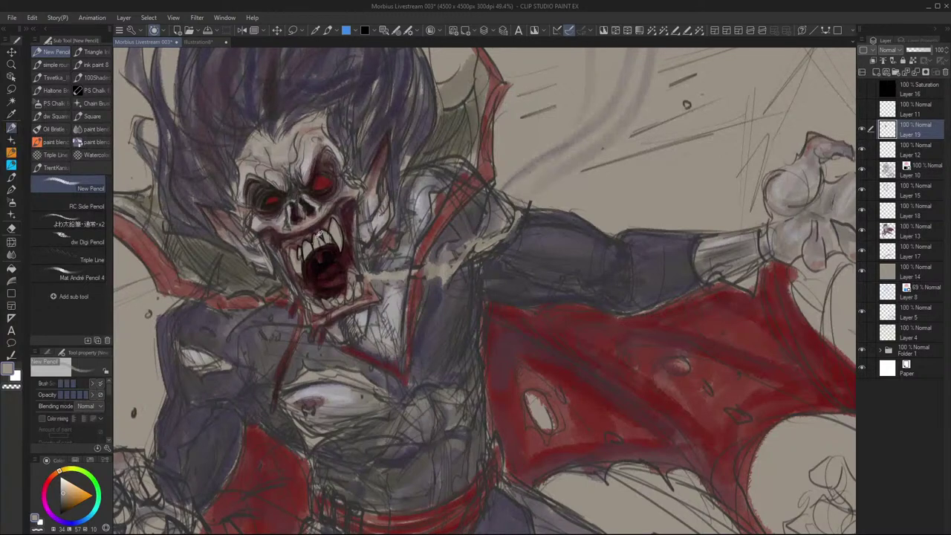
alt+click(312, 208)
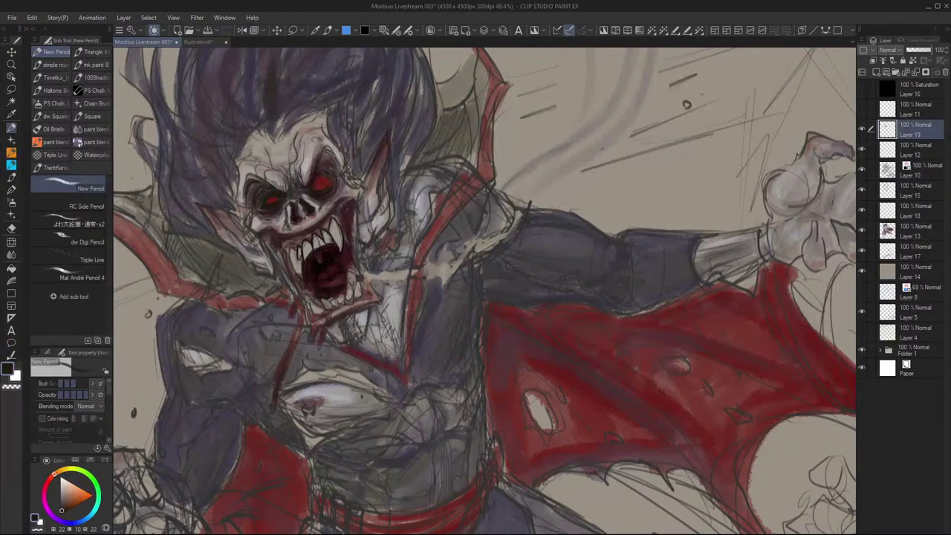
drag(293, 255, 292, 269)
Pick a near-black and ink the upper lip, chin, lower lip and cheek contours around the open mouth
scroll(415, 301, down, 3)
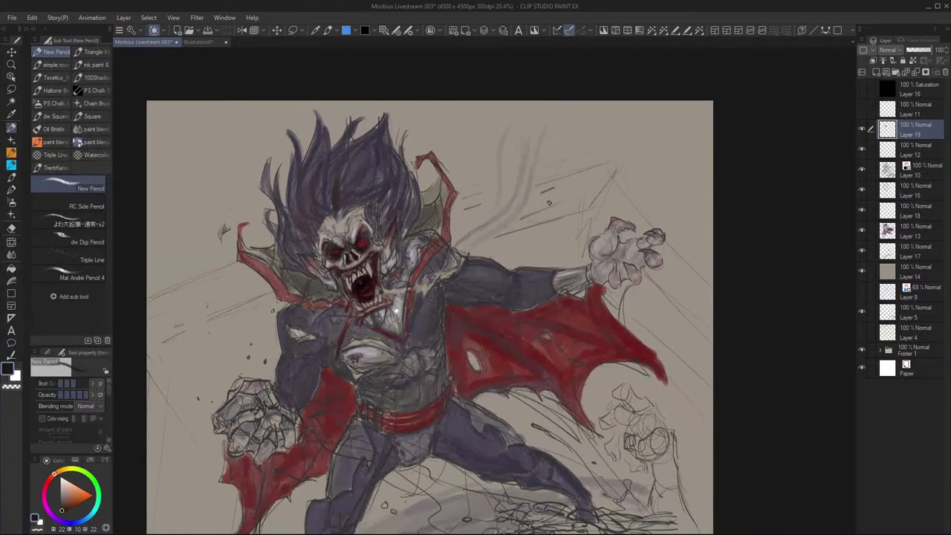
scroll(412, 298, down, 1)
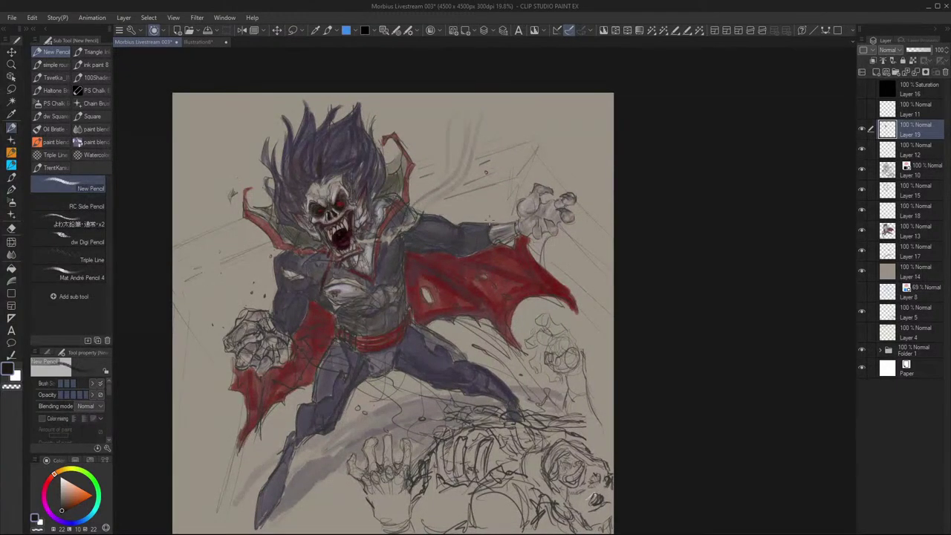
scroll(417, 426, up, 2)
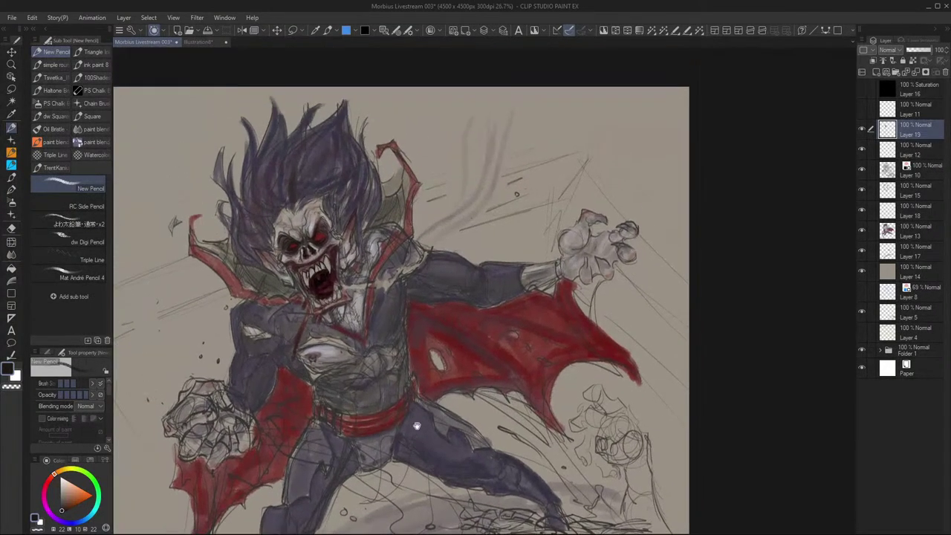
scroll(438, 356, up, 3)
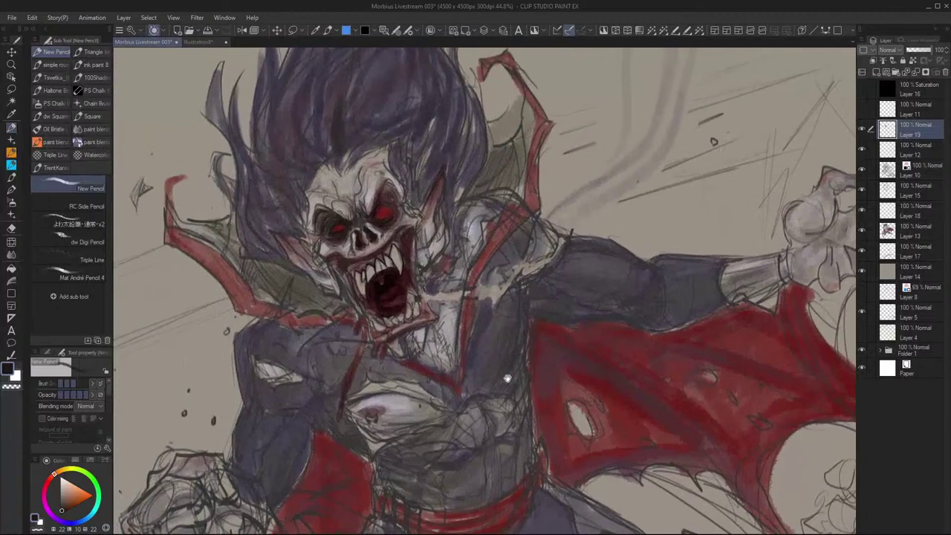
drag(508, 378, 501, 375)
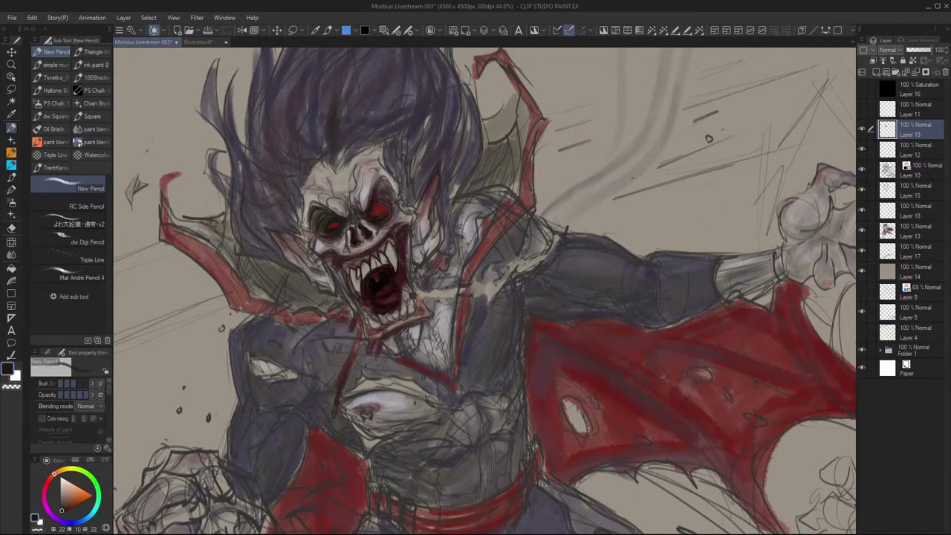
click(60, 514)
drag(339, 255, 354, 259)
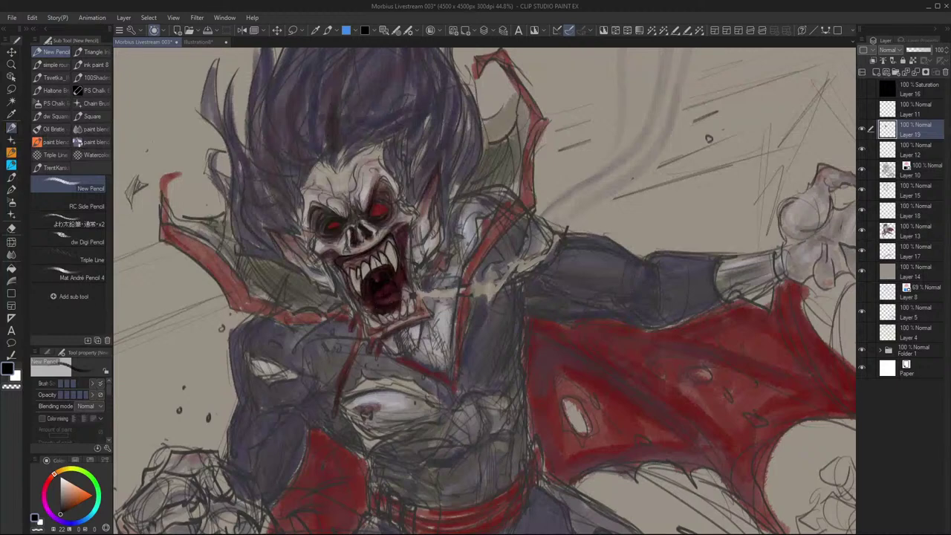
drag(378, 313, 367, 326)
drag(405, 319, 424, 313)
drag(311, 252, 319, 257)
drag(409, 236, 408, 274)
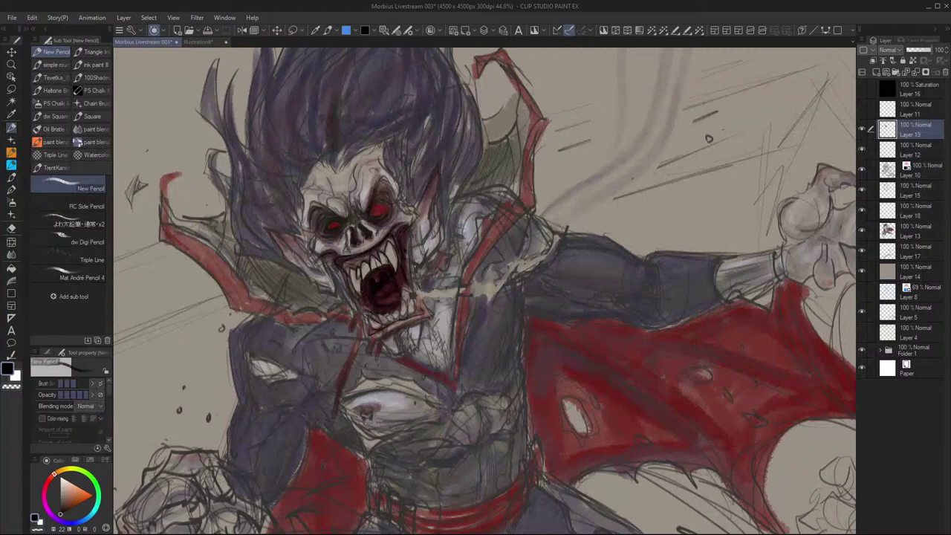
Ink the jaw edge and outline the blood-red drool strands hanging from the chin to the chest
mouse_move(360, 277)
mouse_down()
mouse_move(353, 295)
mouse_move(344, 286)
mouse_move(352, 334)
mouse_up()
drag(338, 390, 332, 417)
drag(354, 357, 346, 380)
mouse_move(366, 342)
mouse_down()
mouse_move(354, 356)
mouse_move(369, 353)
mouse_up()
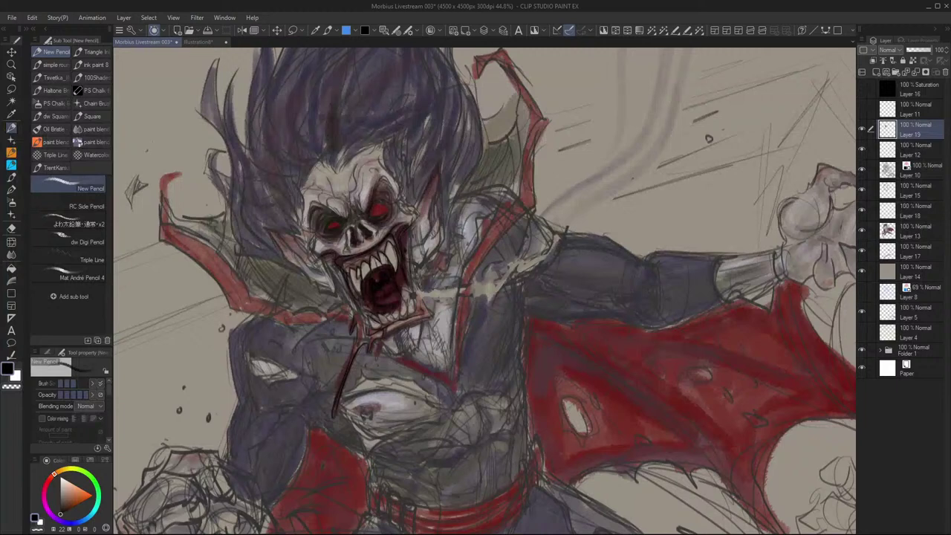
Fill in near-black shadow shapes on the neck directly beneath the chin
drag(410, 325, 396, 332)
mouse_move(406, 327)
mouse_down()
mouse_move(400, 351)
mouse_move(412, 355)
mouse_move(408, 344)
mouse_move(383, 354)
mouse_up()
mouse_move(421, 321)
mouse_down()
mouse_move(419, 340)
mouse_move(376, 358)
mouse_move(381, 350)
mouse_up()
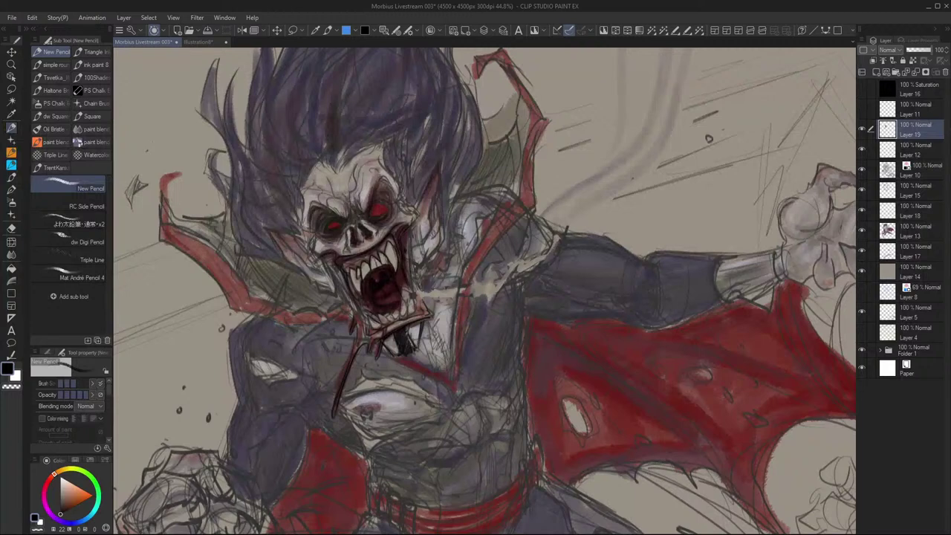
Reinforce both sides of the jaw in near-black and define the lower teeth and the nose cavity
drag(327, 260, 350, 300)
mouse_move(408, 239)
mouse_down()
mouse_move(422, 308)
mouse_move(412, 313)
mouse_up()
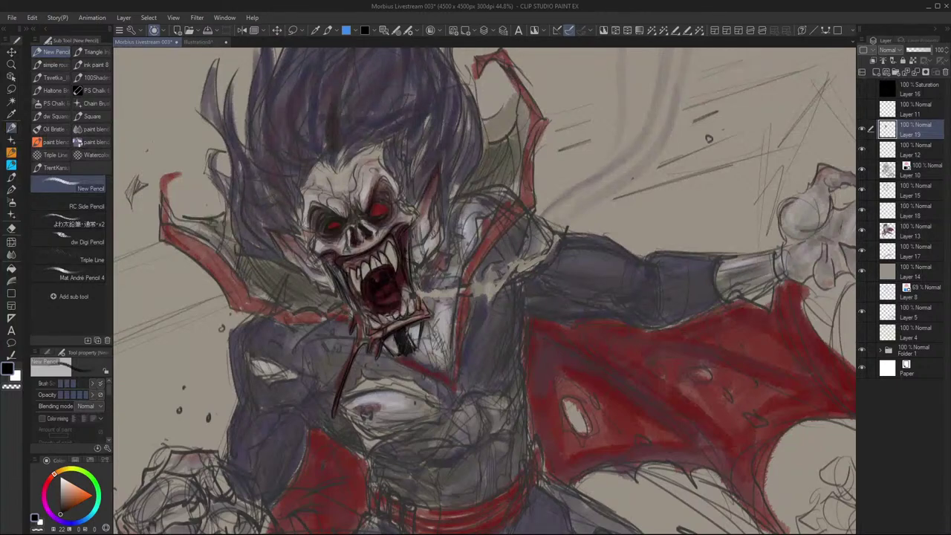
mouse_move(371, 315)
mouse_down()
mouse_move(414, 305)
mouse_move(411, 293)
mouse_up()
mouse_move(357, 221)
mouse_down()
mouse_move(369, 218)
mouse_move(376, 231)
mouse_move(349, 249)
mouse_move(382, 243)
mouse_up()
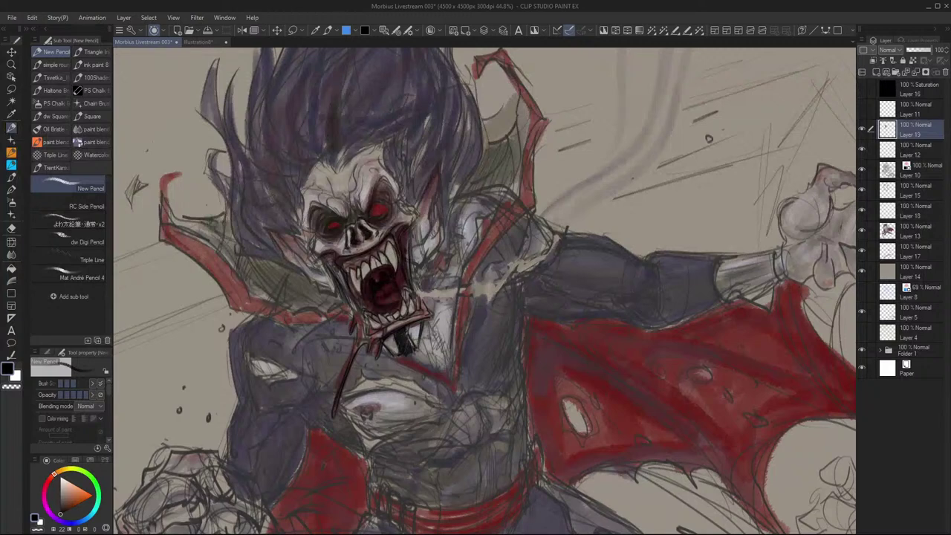
Outline both eye sockets, the red eyes and the cheekbone edge in near-black
drag(308, 250, 315, 257)
mouse_move(367, 205)
mouse_down()
mouse_move(379, 180)
mouse_move(393, 205)
mouse_up()
drag(326, 221, 341, 227)
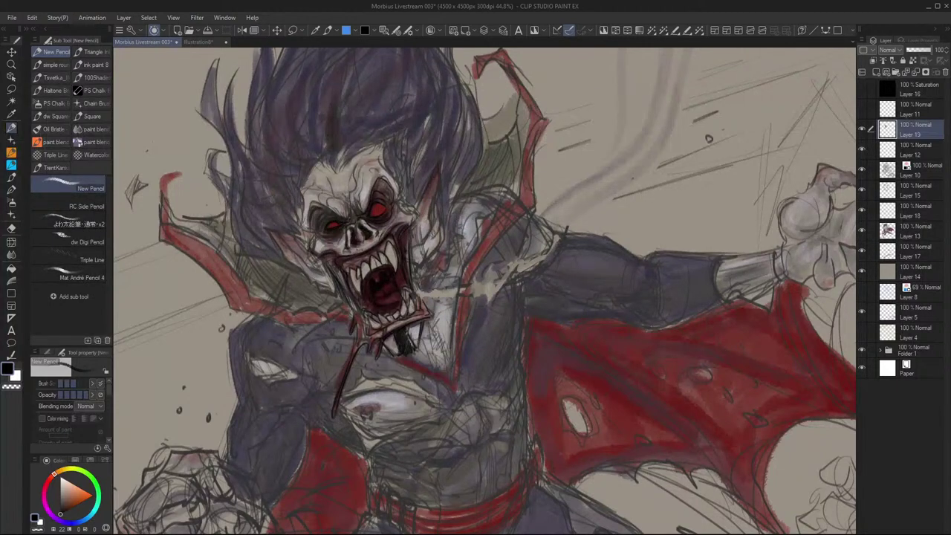
mouse_move(321, 210)
mouse_down()
mouse_move(332, 204)
mouse_move(309, 225)
mouse_up()
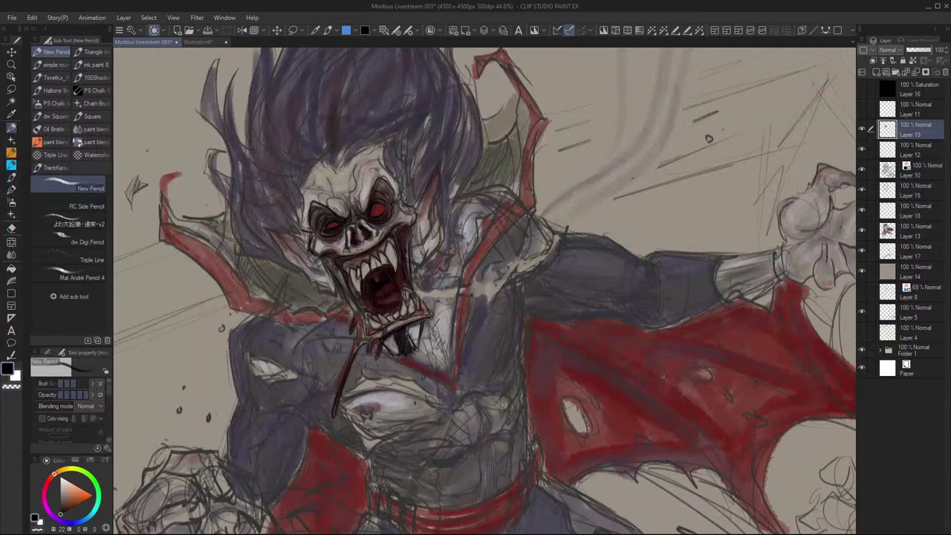
Ink the temple beside the brow and outline both pointed ears in near-black
drag(401, 183, 404, 192)
drag(423, 194, 416, 209)
drag(439, 160, 430, 225)
mouse_move(420, 259)
mouse_down()
mouse_move(412, 265)
mouse_move(443, 238)
mouse_move(445, 222)
mouse_up()
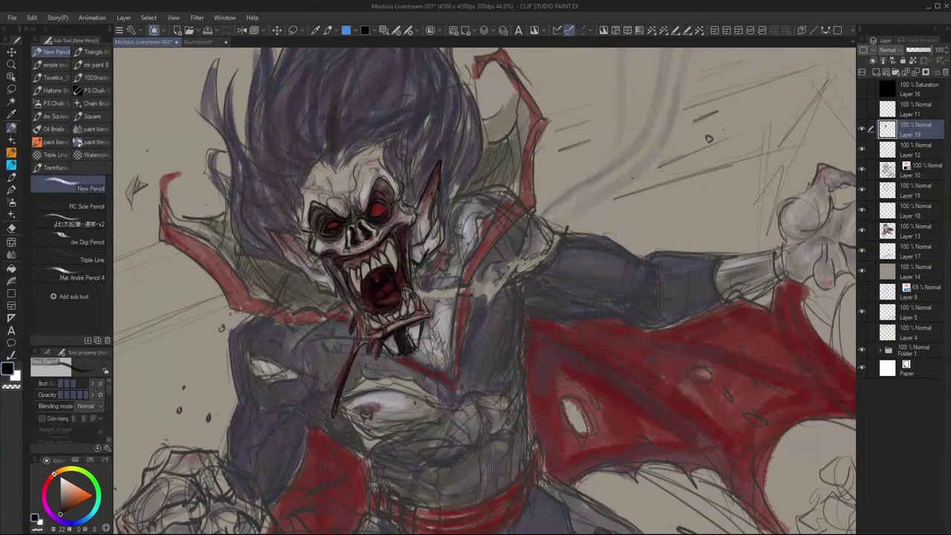
mouse_move(334, 279)
mouse_down()
mouse_move(334, 294)
mouse_move(323, 296)
mouse_move(290, 259)
mouse_move(310, 273)
mouse_move(292, 238)
mouse_move(276, 233)
mouse_up()
key(ctrl)
mouse_move(273, 228)
mouse_down()
mouse_move(264, 238)
mouse_move(275, 230)
mouse_move(297, 240)
mouse_up()
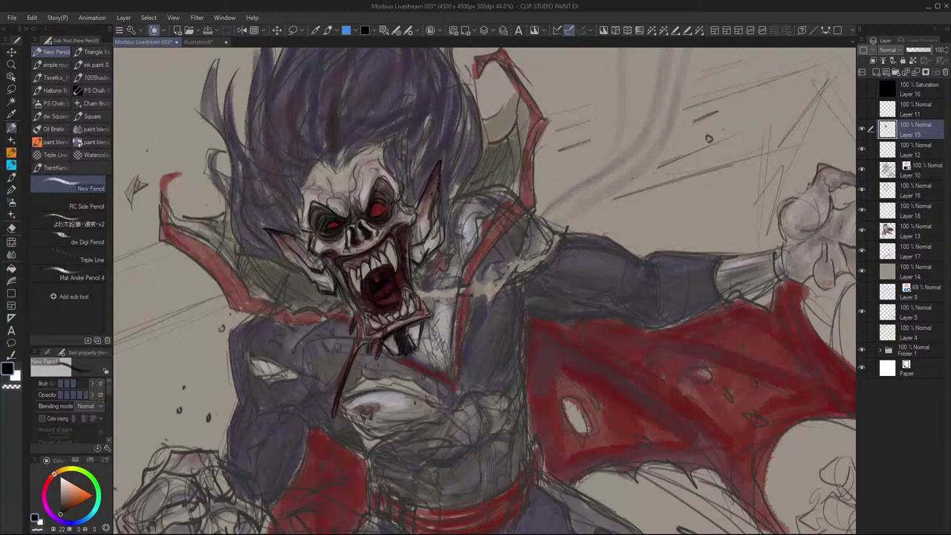
Add near-black contour lines to the brow, forehead wrinkles, temple and cheekbone
drag(403, 176, 353, 213)
drag(387, 156, 383, 170)
mouse_move(408, 200)
mouse_down()
mouse_move(401, 208)
mouse_move(413, 222)
mouse_up()
drag(329, 247, 341, 250)
Enlarge the brush and ink near-black hair strands along the hairline above the forehead and beside the temples
key(bracketright)
key(bracketright)
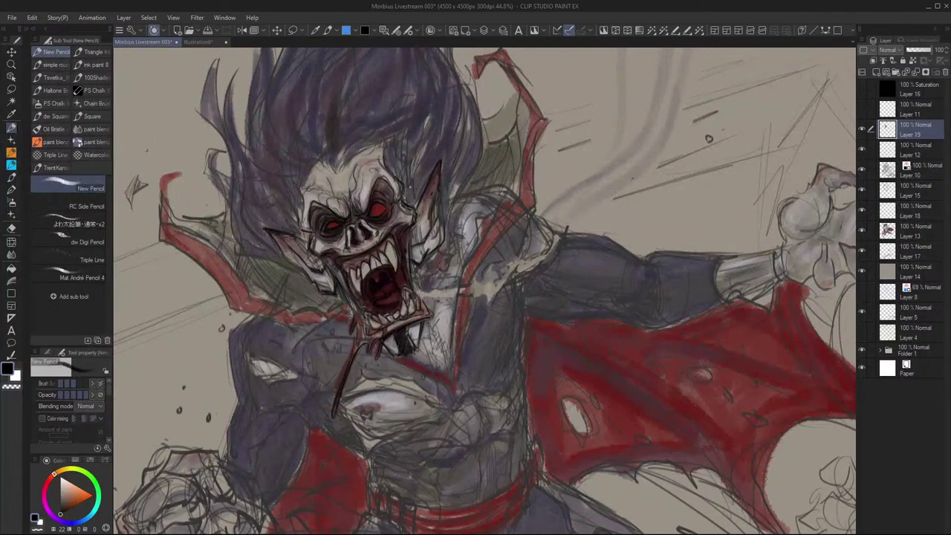
mouse_move(412, 197)
mouse_down()
mouse_move(445, 116)
mouse_move(396, 171)
mouse_move(400, 135)
mouse_up()
drag(425, 101, 385, 153)
drag(337, 135, 330, 163)
mouse_move(370, 128)
mouse_down()
mouse_move(338, 165)
mouse_move(331, 156)
mouse_move(343, 156)
mouse_up()
drag(399, 116, 349, 152)
drag(413, 116, 310, 160)
mouse_move(321, 159)
mouse_down()
mouse_move(294, 166)
mouse_move(283, 219)
mouse_up()
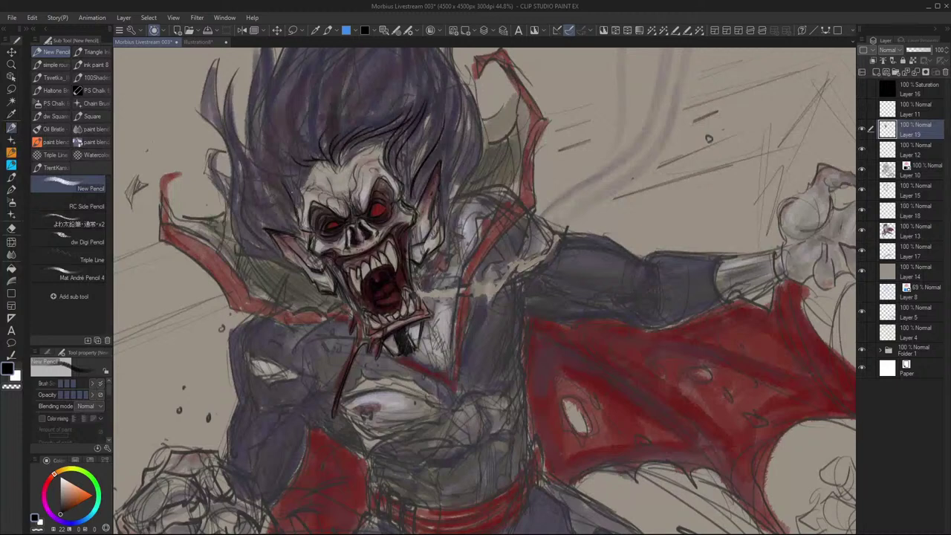
mouse_move(295, 169)
mouse_down()
mouse_move(291, 195)
mouse_move(296, 182)
mouse_up()
mouse_move(427, 144)
mouse_down()
mouse_move(401, 205)
mouse_move(410, 184)
mouse_up()
Ink the torso's side edge and outline the torn chest opening and its underside in near-black
key(ctrl)
mouse_move(463, 328)
mouse_down()
mouse_move(450, 329)
mouse_move(462, 328)
mouse_up()
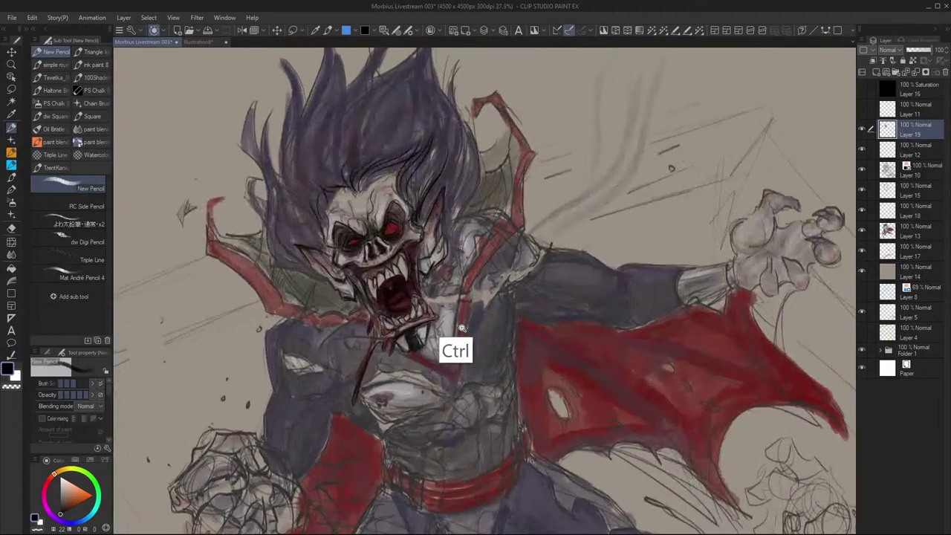
scroll(461, 328, down, 2)
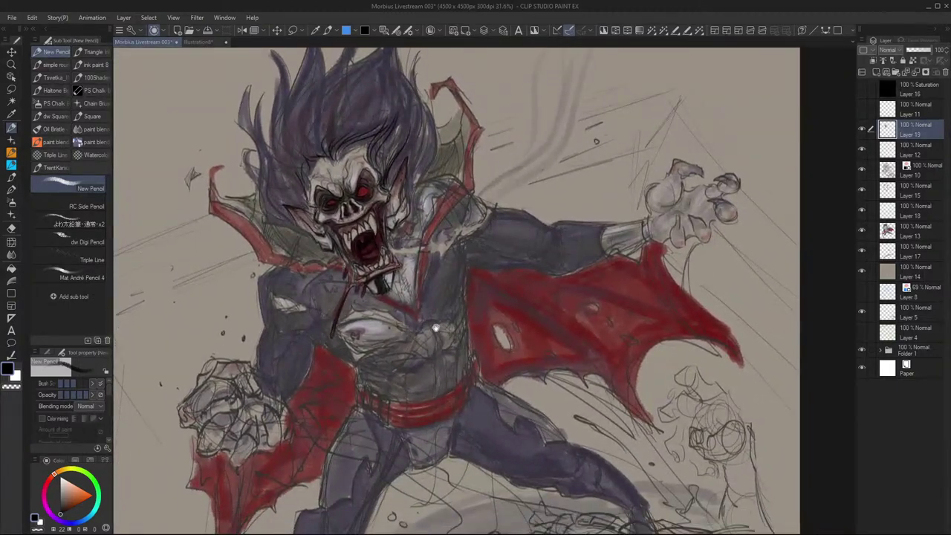
scroll(436, 328, down, 4)
scroll(437, 338, up, 3)
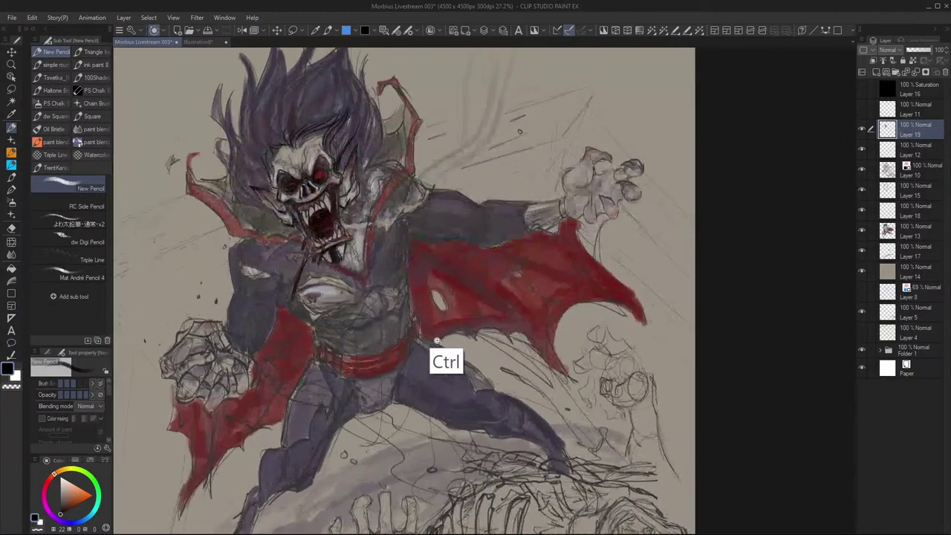
scroll(437, 341, up, 1)
drag(406, 216, 400, 261)
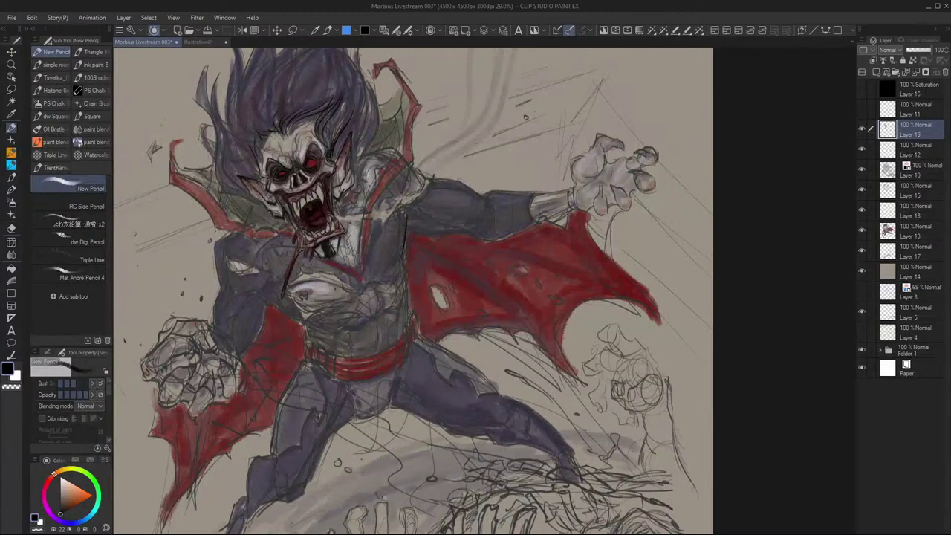
drag(270, 302, 303, 326)
mouse_move(293, 290)
mouse_down()
mouse_move(286, 301)
mouse_move(321, 281)
mouse_move(346, 282)
mouse_up()
mouse_move(297, 302)
mouse_down()
mouse_move(310, 311)
mouse_move(335, 304)
mouse_move(293, 306)
mouse_move(303, 324)
mouse_move(341, 304)
mouse_up()
drag(290, 284, 306, 269)
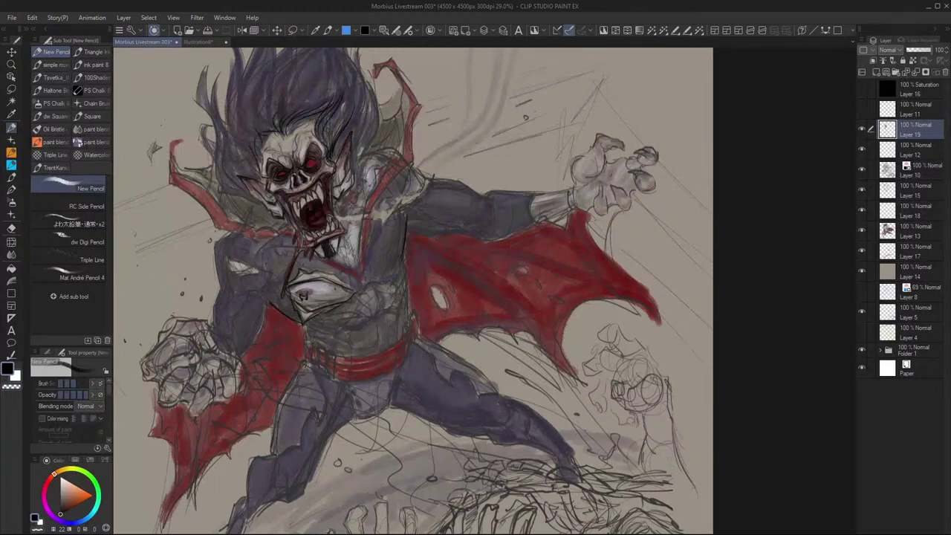
mouse_move(319, 268)
mouse_down()
mouse_move(349, 284)
mouse_move(342, 308)
mouse_up()
Outline the shoulder tear and the red trim of the open neckline in near-black
mouse_move(228, 259)
mouse_down()
mouse_move(249, 273)
mouse_move(261, 265)
mouse_up()
mouse_move(237, 259)
mouse_down()
mouse_move(252, 264)
mouse_move(234, 271)
mouse_up()
drag(361, 223, 357, 277)
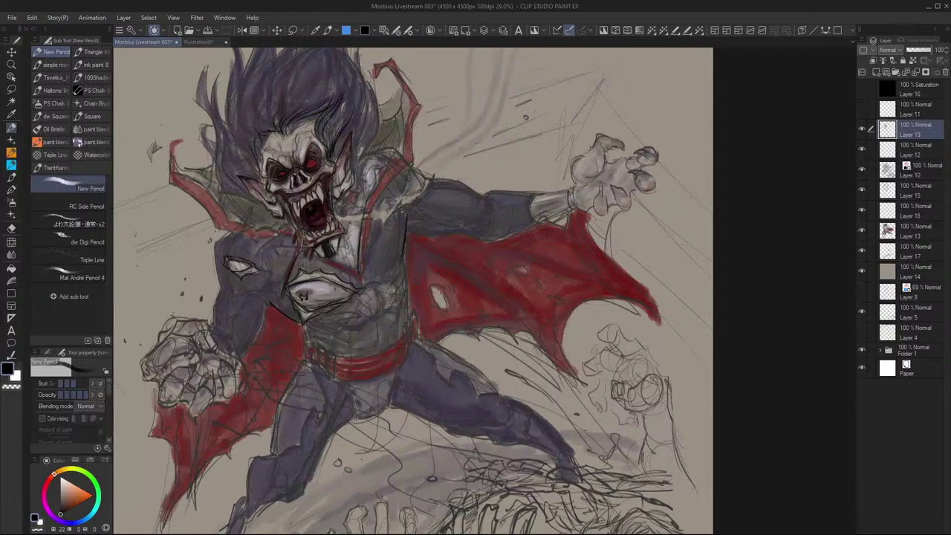
mouse_move(370, 221)
mouse_down()
mouse_move(343, 264)
mouse_move(355, 272)
mouse_move(326, 282)
mouse_up()
drag(292, 233, 261, 239)
drag(349, 162, 346, 171)
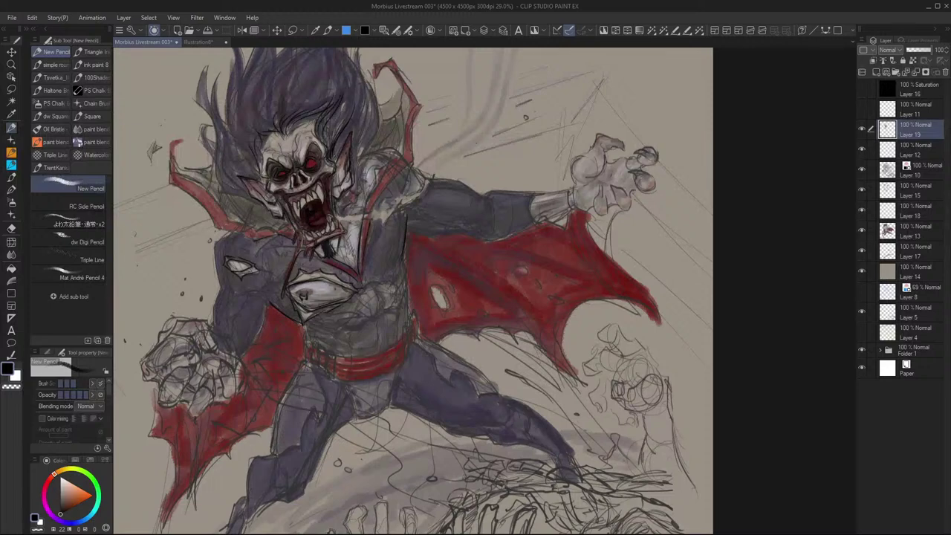
Add near-black strands to the hair above and behind the pointed ear on the outstretched-arm side
drag(337, 133, 342, 149)
drag(363, 95, 353, 158)
drag(373, 122, 348, 194)
drag(376, 104, 362, 150)
drag(376, 68, 364, 105)
Shade the underside of the outstretched arm, the opposite armpit and the upper abdomen in near-black
key(ctrl)
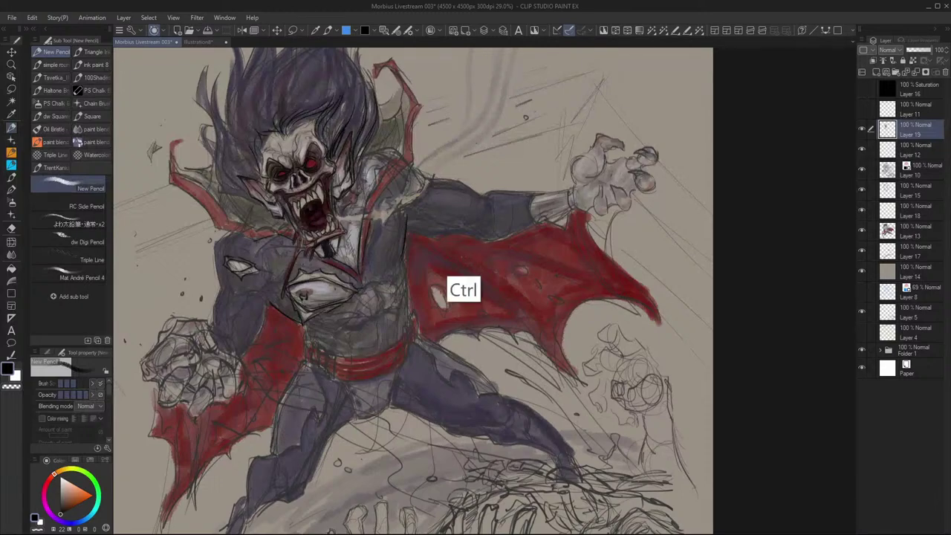
scroll(463, 297, down, 2)
scroll(463, 298, up, 2)
drag(442, 323, 376, 341)
scroll(401, 345, down, 2)
drag(444, 374, 495, 359)
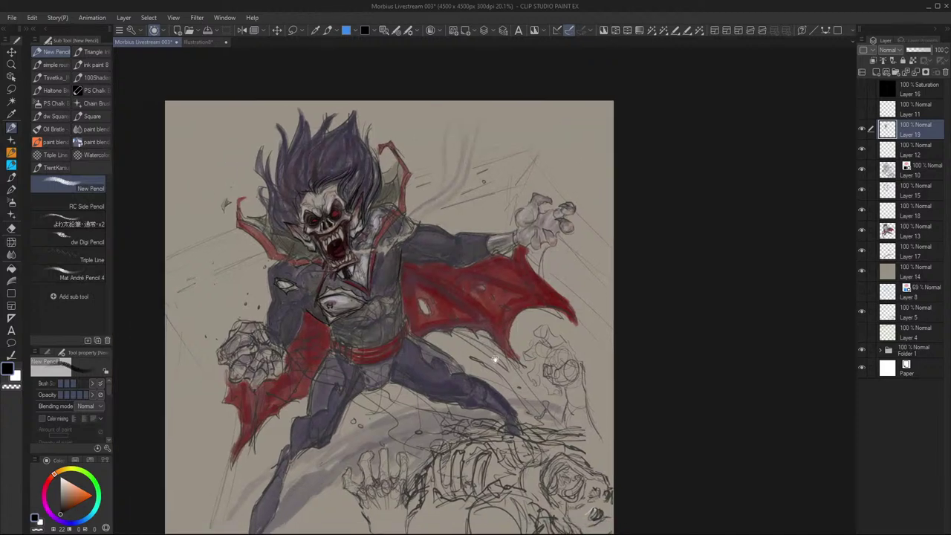
key(ctrl)
key(ctrl)
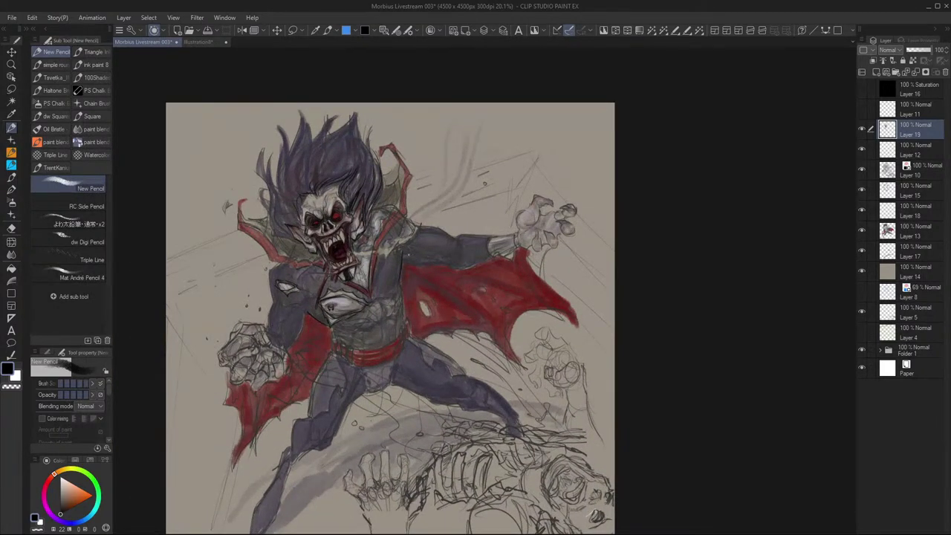
mouse_move(403, 252)
mouse_down()
mouse_move(435, 257)
mouse_move(419, 265)
mouse_move(443, 266)
mouse_move(401, 252)
mouse_up()
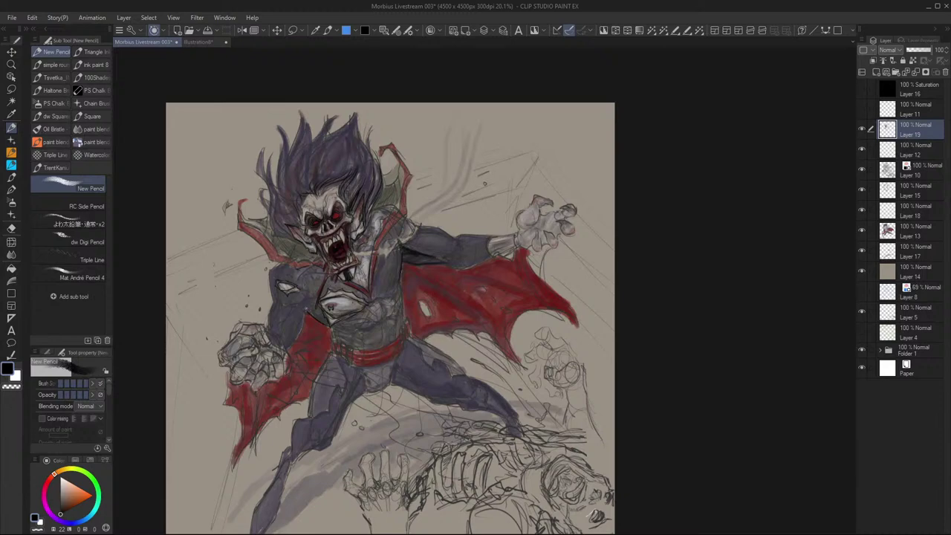
drag(292, 313, 303, 296)
drag(305, 314, 290, 351)
drag(312, 305, 307, 317)
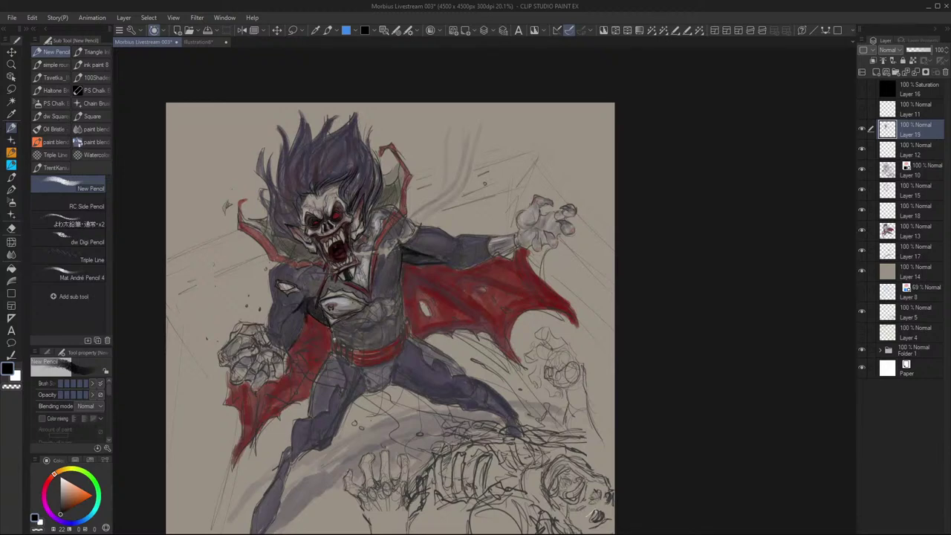
drag(342, 321, 354, 346)
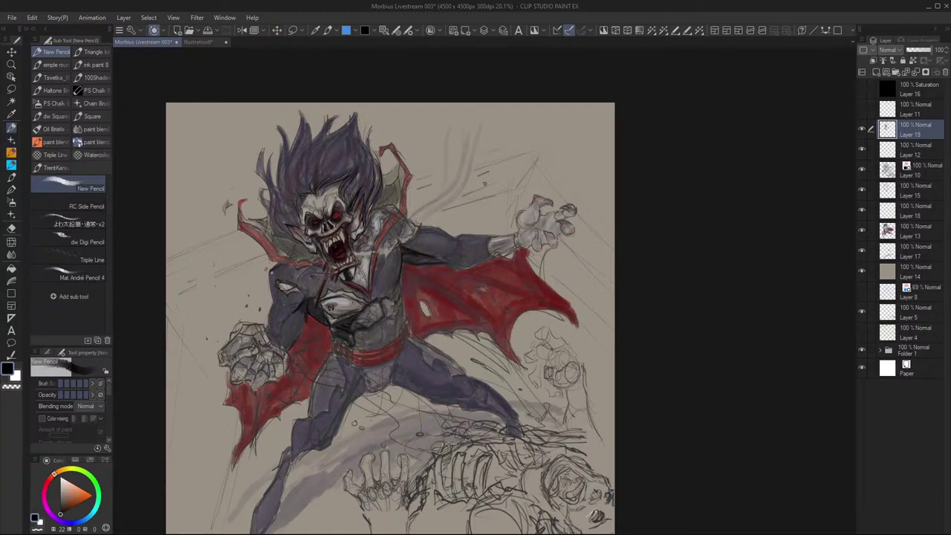
Contour both shoulders and the outstretched arm in near-black, and darken the open hand's fingers and palm edges
drag(272, 272, 272, 303)
drag(409, 223, 441, 230)
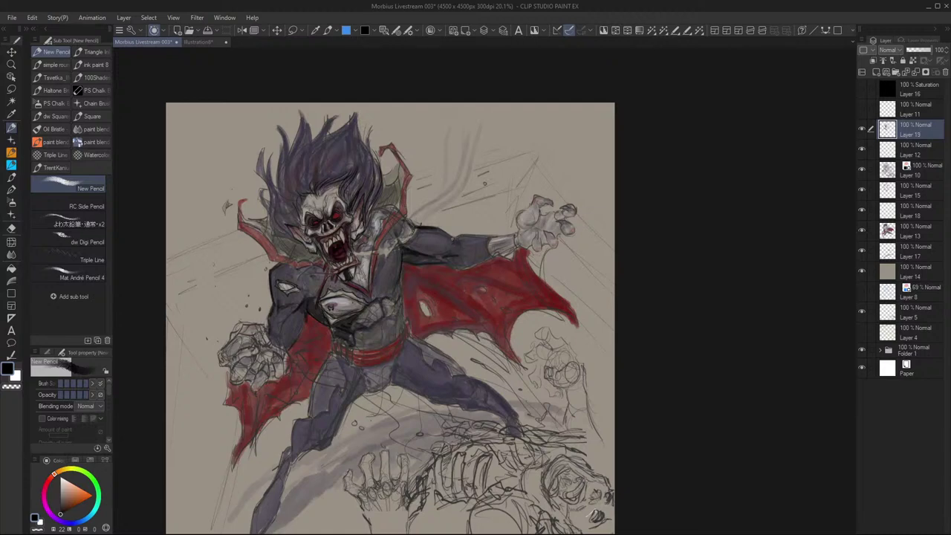
mouse_move(461, 248)
mouse_down()
mouse_move(482, 244)
mouse_move(498, 267)
mouse_up()
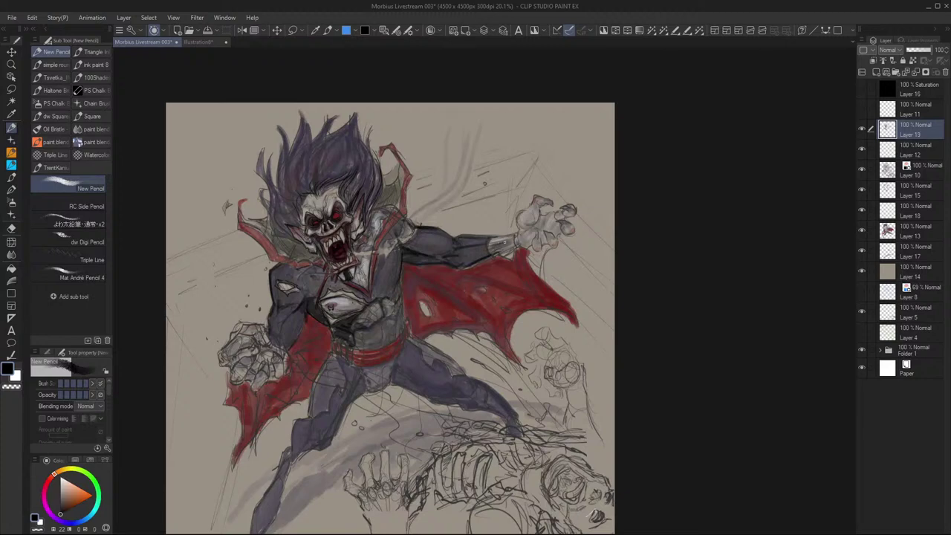
mouse_move(489, 241)
mouse_down()
mouse_move(495, 255)
mouse_move(515, 248)
mouse_up()
drag(506, 240, 511, 235)
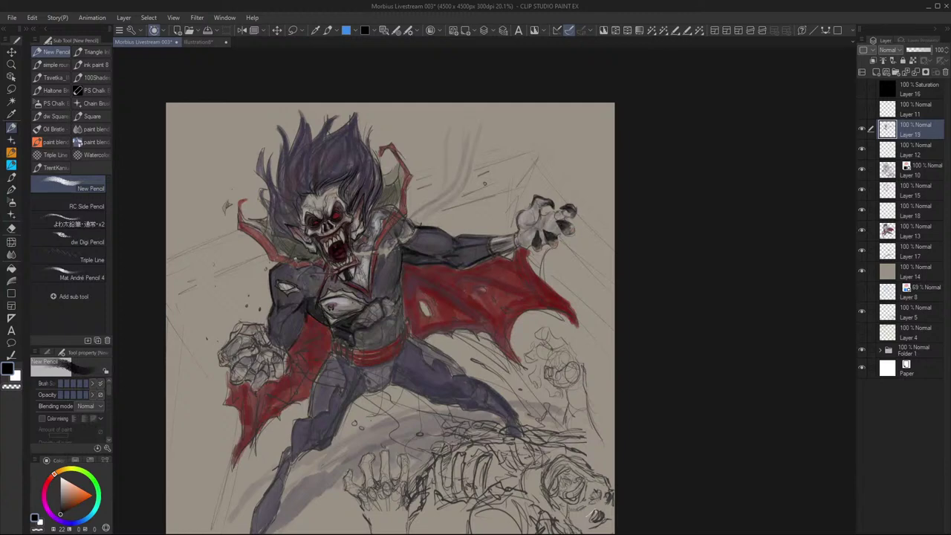
Darken the collar lining, abdomen, trunks and both thighs with near-black shading
mouse_move(315, 259)
mouse_down()
mouse_move(281, 251)
mouse_move(314, 254)
mouse_move(247, 218)
mouse_move(265, 218)
mouse_up()
mouse_move(372, 229)
mouse_down()
mouse_move(358, 243)
mouse_move(376, 227)
mouse_move(384, 192)
mouse_move(396, 205)
mouse_move(388, 205)
mouse_move(388, 185)
mouse_up()
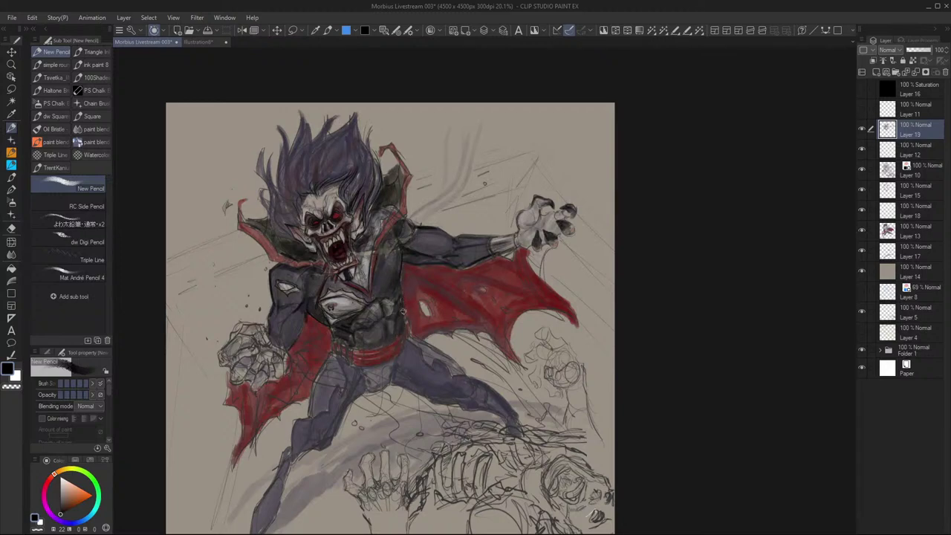
drag(362, 343, 380, 344)
mouse_move(344, 349)
mouse_down()
mouse_move(389, 344)
mouse_move(365, 376)
mouse_move(385, 385)
mouse_up()
mouse_move(363, 371)
mouse_down()
mouse_move(392, 362)
mouse_move(367, 375)
mouse_move(370, 391)
mouse_move(383, 369)
mouse_move(386, 385)
mouse_move(396, 361)
mouse_move(357, 384)
mouse_move(343, 383)
mouse_move(337, 357)
mouse_move(336, 422)
mouse_move(358, 392)
mouse_move(345, 362)
mouse_move(341, 413)
mouse_move(320, 441)
mouse_move(302, 427)
mouse_up()
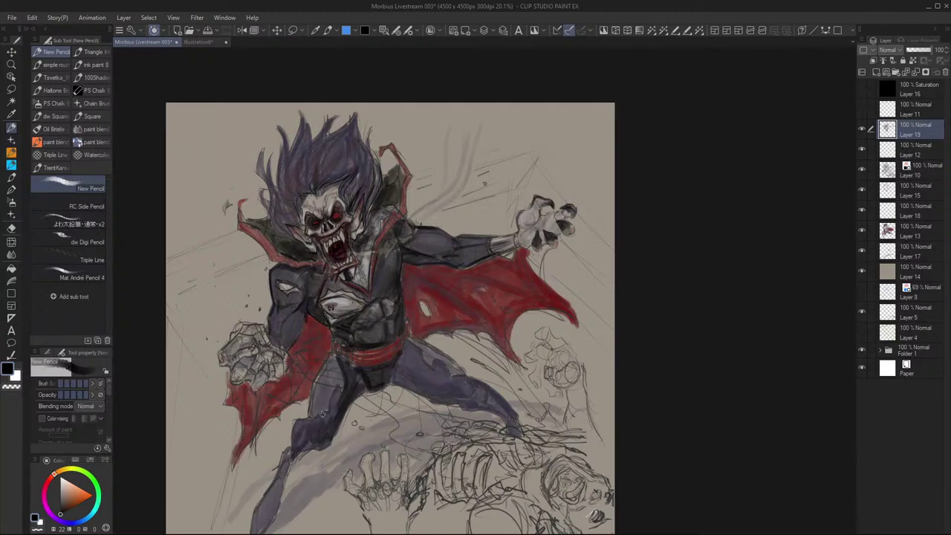
mouse_move(393, 381)
mouse_down()
mouse_move(426, 382)
mouse_move(395, 375)
mouse_move(405, 370)
mouse_move(457, 399)
mouse_move(403, 342)
mouse_move(400, 360)
mouse_move(408, 353)
mouse_move(415, 371)
mouse_move(422, 357)
mouse_move(413, 346)
mouse_move(440, 376)
mouse_move(426, 361)
mouse_move(445, 363)
mouse_move(456, 379)
mouse_move(443, 391)
mouse_move(459, 391)
mouse_move(464, 406)
mouse_move(477, 392)
mouse_move(461, 392)
mouse_move(487, 389)
mouse_up()
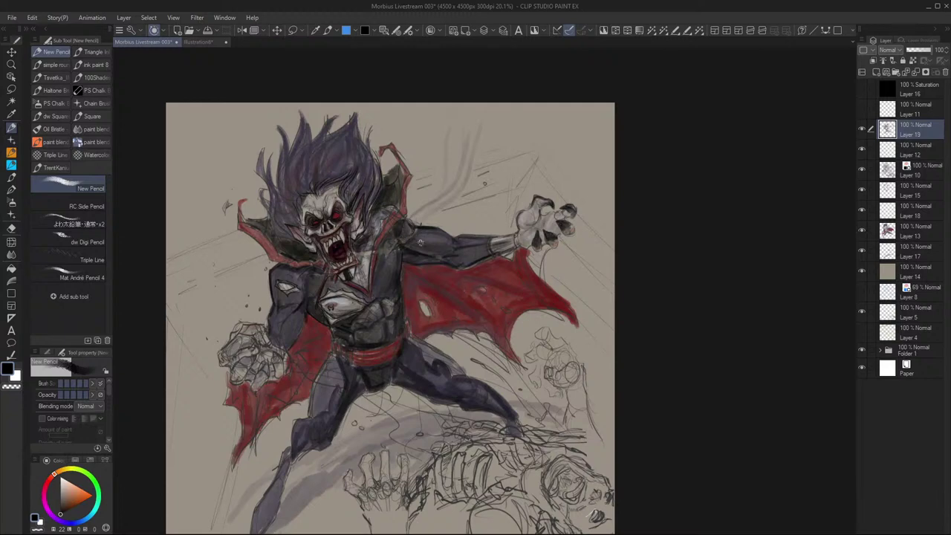
Paint thick near-black strands through the whole spiky hair mass
mouse_move(289, 209)
mouse_down()
mouse_move(300, 161)
mouse_move(285, 173)
mouse_move(306, 144)
mouse_move(303, 190)
mouse_move(306, 130)
mouse_move(304, 179)
mouse_move(304, 133)
mouse_move(314, 169)
mouse_move(307, 179)
mouse_move(340, 113)
mouse_move(331, 171)
mouse_up()
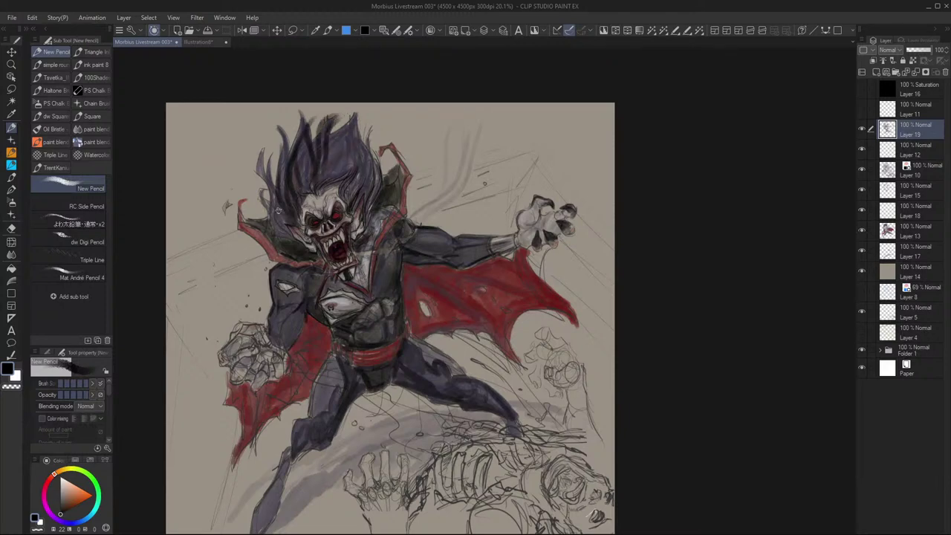
mouse_move(279, 199)
mouse_down()
mouse_move(277, 223)
mouse_move(296, 243)
mouse_move(280, 232)
mouse_move(280, 220)
mouse_move(289, 236)
mouse_move(290, 223)
mouse_move(277, 202)
mouse_move(266, 204)
mouse_move(260, 159)
mouse_move(275, 147)
mouse_move(287, 186)
mouse_move(304, 195)
mouse_move(344, 159)
mouse_up()
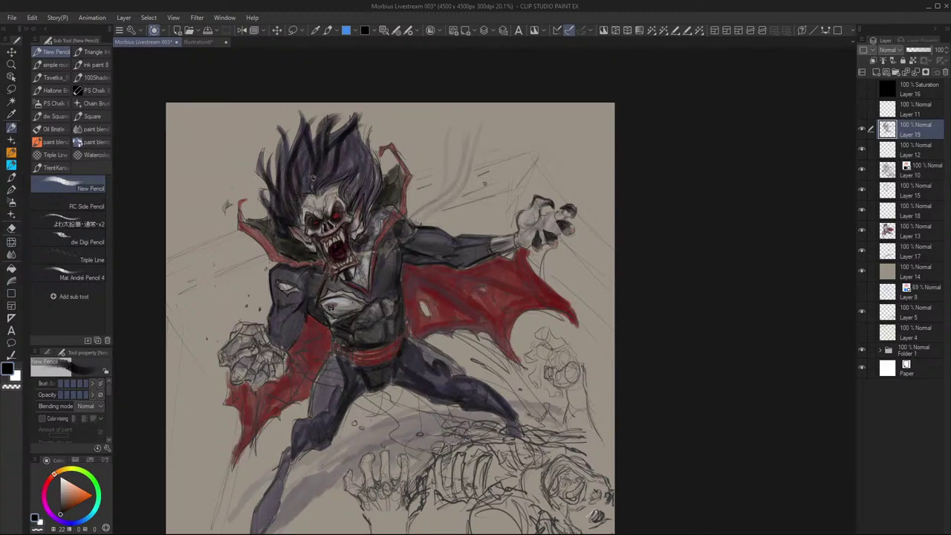
mouse_move(327, 182)
mouse_down()
mouse_move(353, 201)
mouse_move(363, 165)
mouse_move(350, 190)
mouse_move(355, 196)
mouse_move(365, 175)
mouse_move(354, 210)
mouse_move(369, 181)
mouse_move(350, 180)
mouse_move(364, 142)
mouse_move(371, 192)
mouse_move(370, 181)
mouse_move(369, 206)
mouse_move(358, 213)
mouse_move(376, 209)
mouse_move(364, 243)
mouse_move(389, 178)
mouse_up()
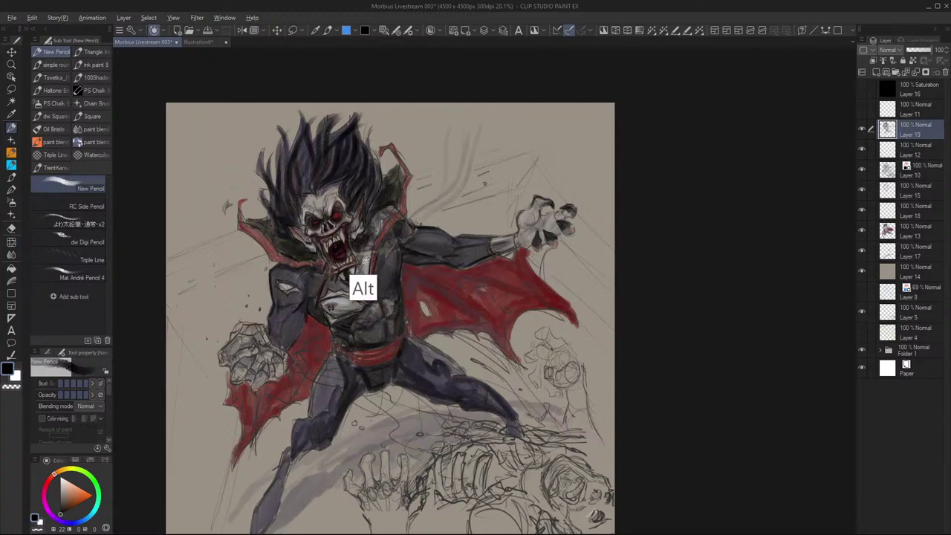
Lighten the bare neck and shoulder with a sampled pale grey, and deepen the hair with a sampled near-black
alt+click(366, 261)
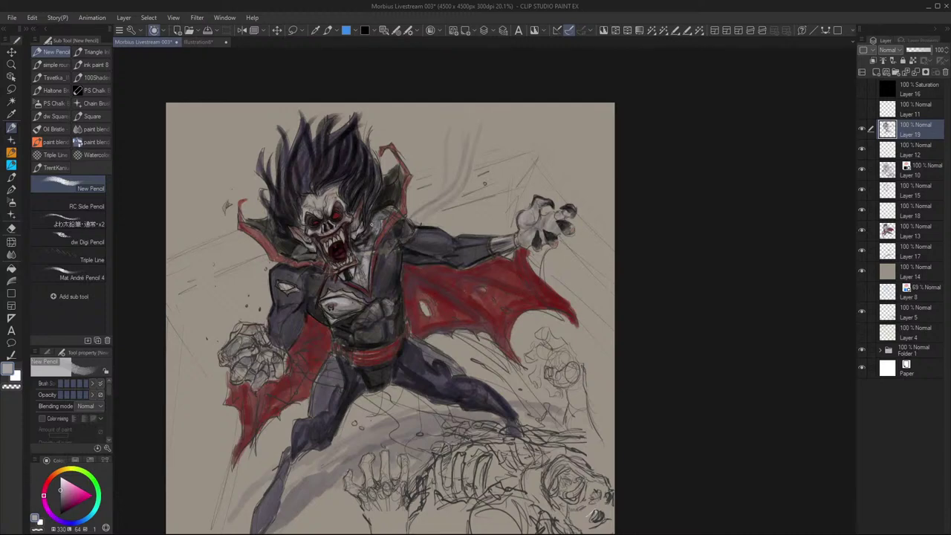
drag(375, 221, 387, 211)
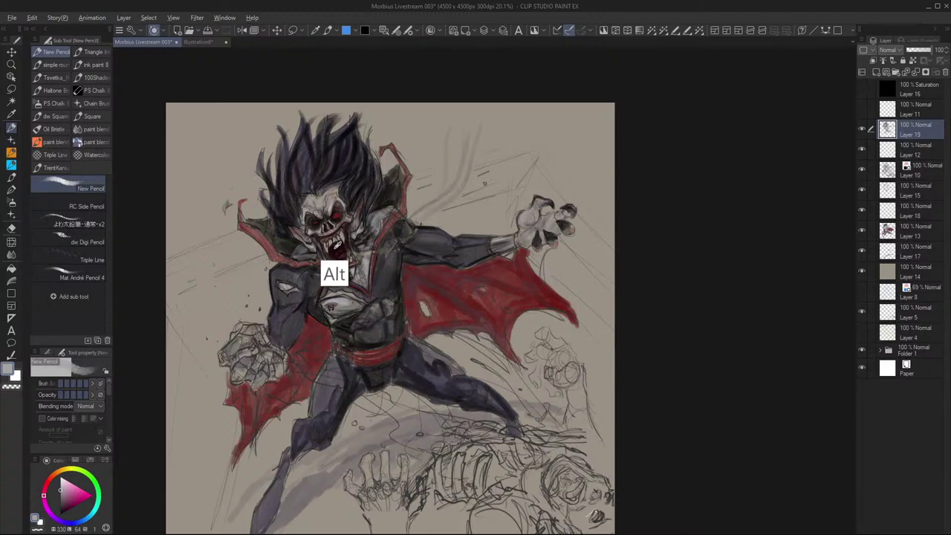
alt+click(351, 176)
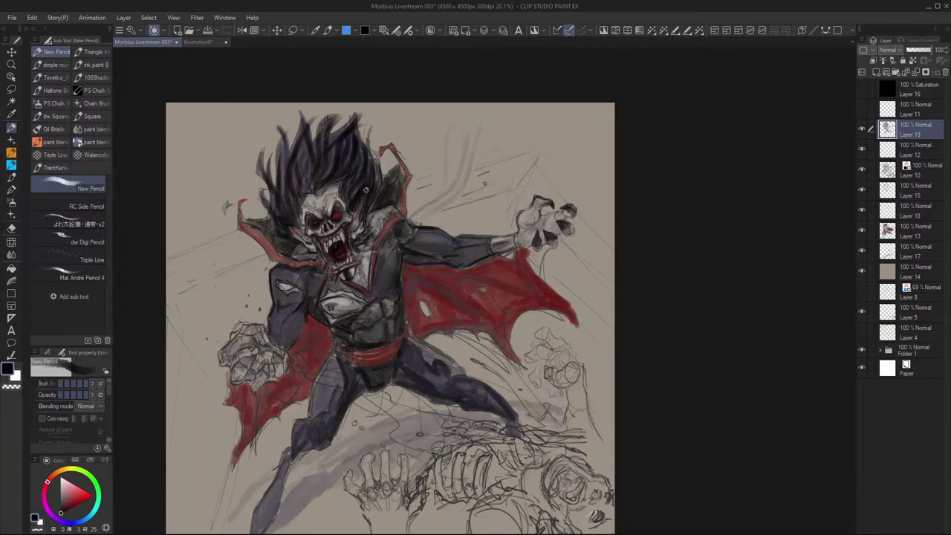
mouse_move(367, 152)
mouse_down()
mouse_move(374, 176)
mouse_move(350, 146)
mouse_move(324, 168)
mouse_move(313, 155)
mouse_move(301, 179)
mouse_move(294, 148)
mouse_move(313, 185)
mouse_up()
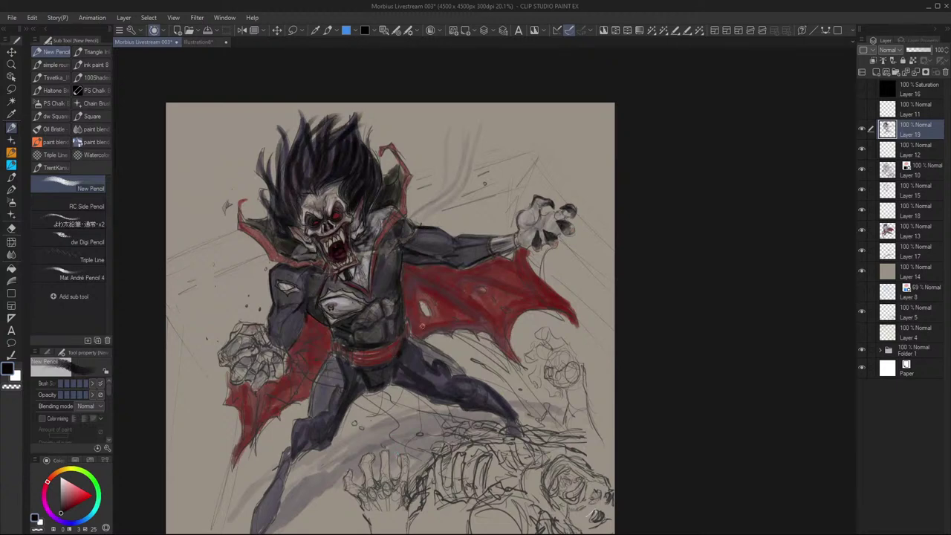
mouse_move(504, 373)
mouse_down()
mouse_move(489, 372)
mouse_move(499, 372)
mouse_up()
scroll(499, 371, up, 2)
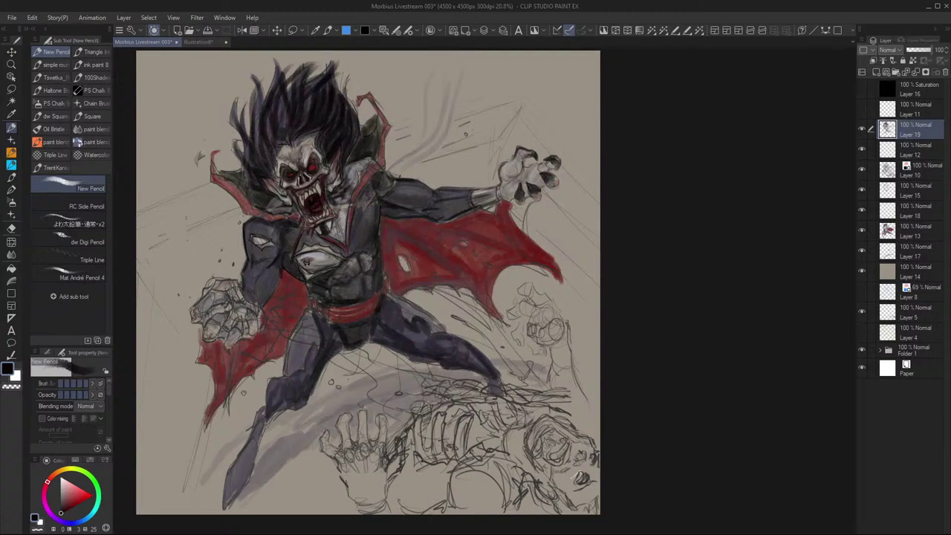
click(69, 503)
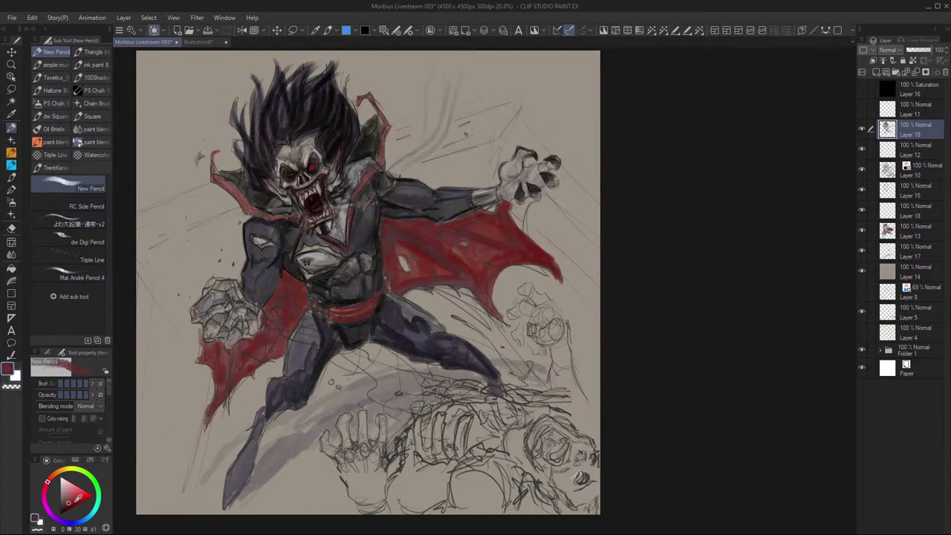
click(65, 505)
click(66, 502)
click(65, 508)
click(62, 510)
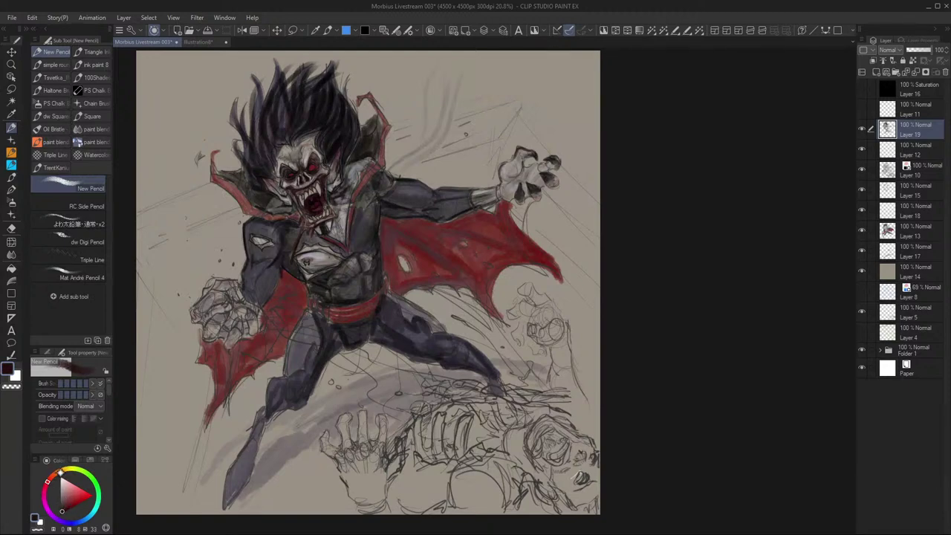
click(63, 470)
click(62, 512)
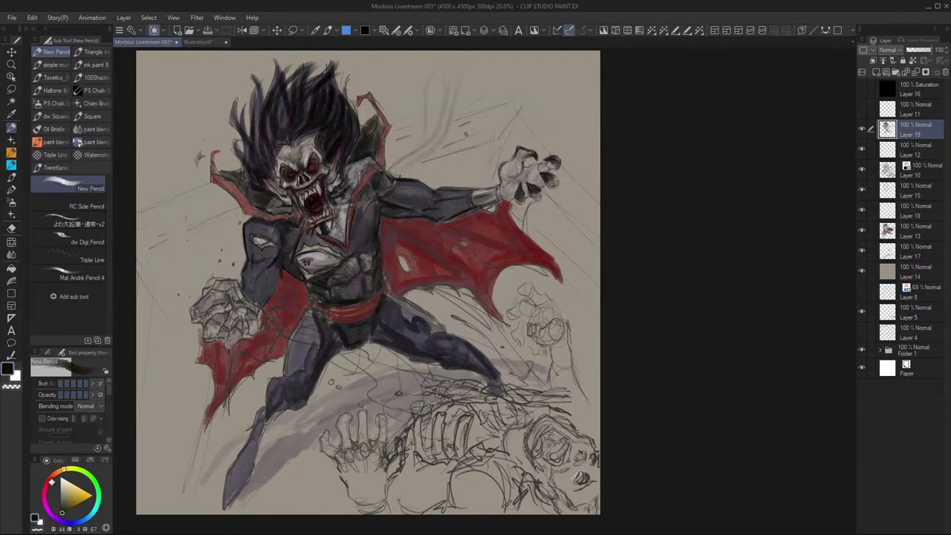
Choose a near-black violet and shade the red sash, the torso's side and the folds of the cape
click(51, 482)
click(65, 506)
click(60, 514)
click(61, 521)
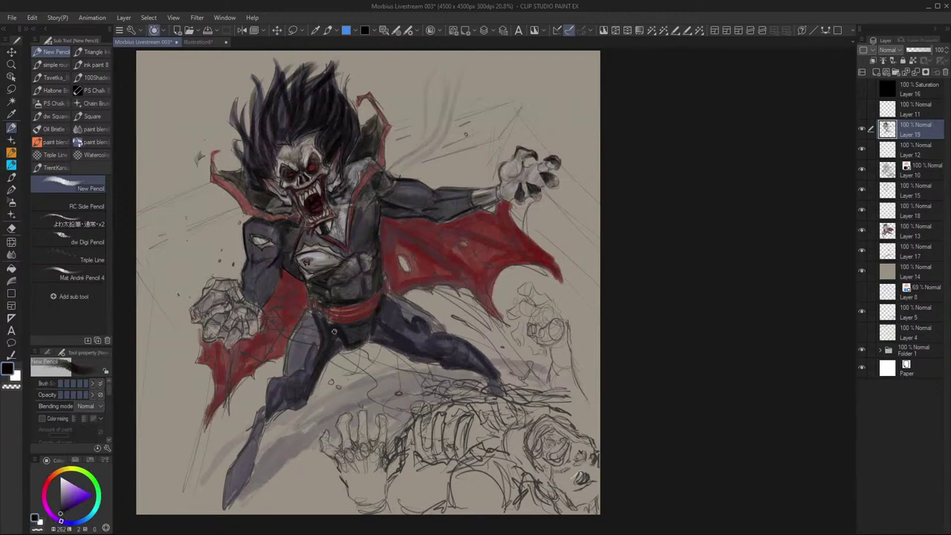
drag(330, 324, 361, 321)
drag(340, 324, 370, 308)
mouse_move(337, 316)
mouse_down()
mouse_move(369, 310)
mouse_move(384, 275)
mouse_up()
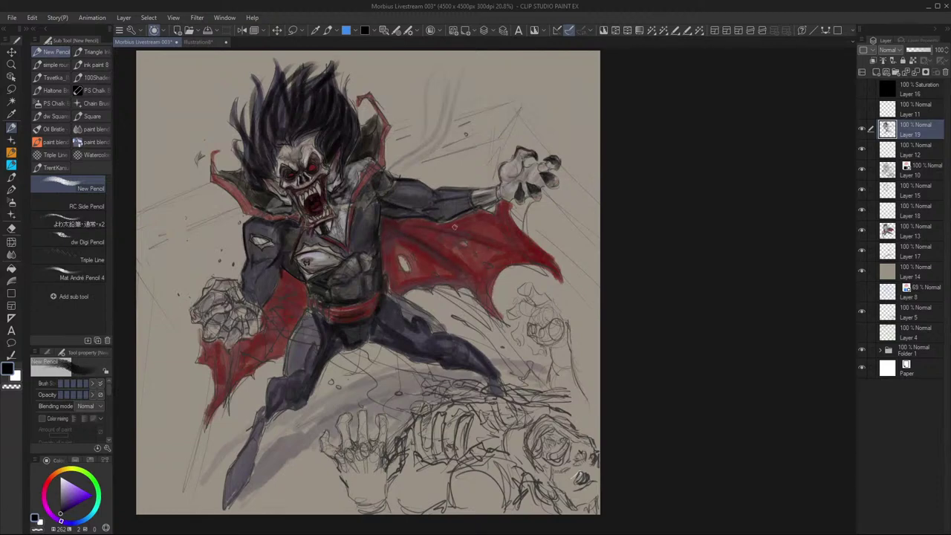
mouse_move(293, 290)
mouse_down()
mouse_move(254, 375)
mouse_move(207, 416)
mouse_up()
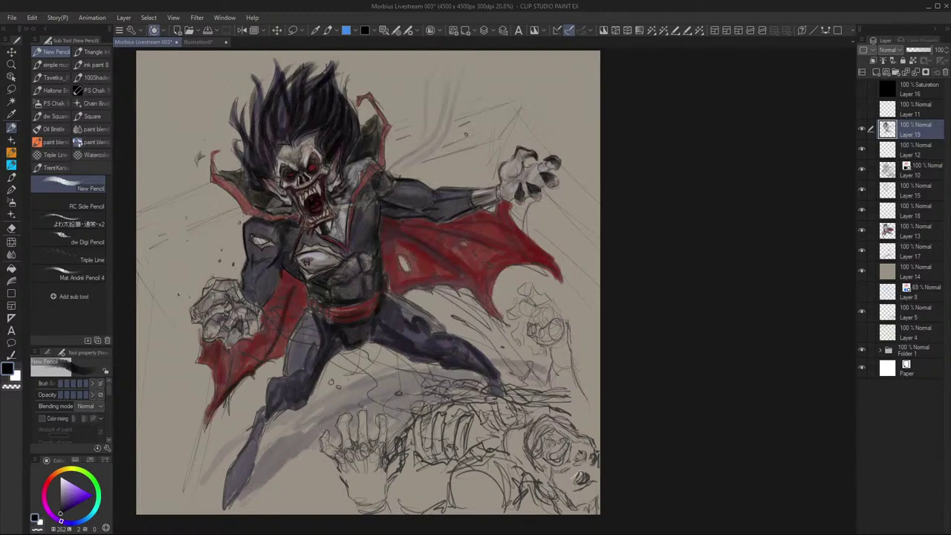
Touch up the near-black contours on the lowered forearm and beside the outstretched thigh
drag(238, 285, 241, 301)
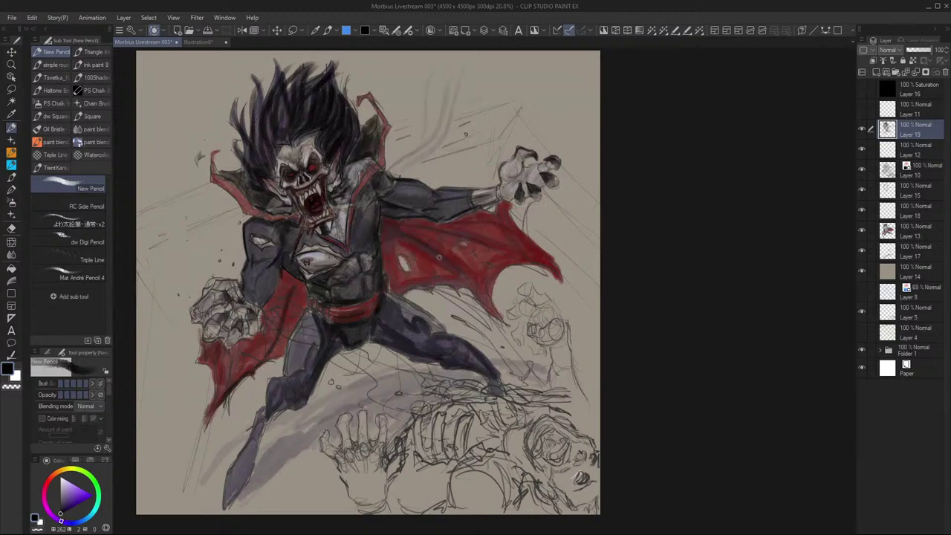
mouse_move(422, 303)
mouse_down()
mouse_move(402, 304)
mouse_move(424, 303)
mouse_up()
scroll(423, 303, up, 3)
scroll(427, 306, down, 1)
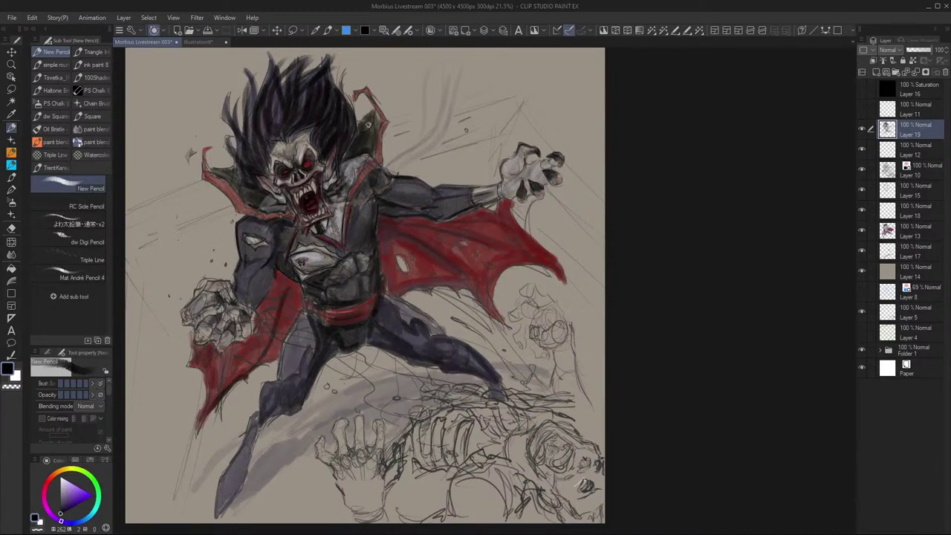
With the PS Chalk brush, sample a pale grey from the forehead and paint fine highlight strands through the spiky hair
key(b)
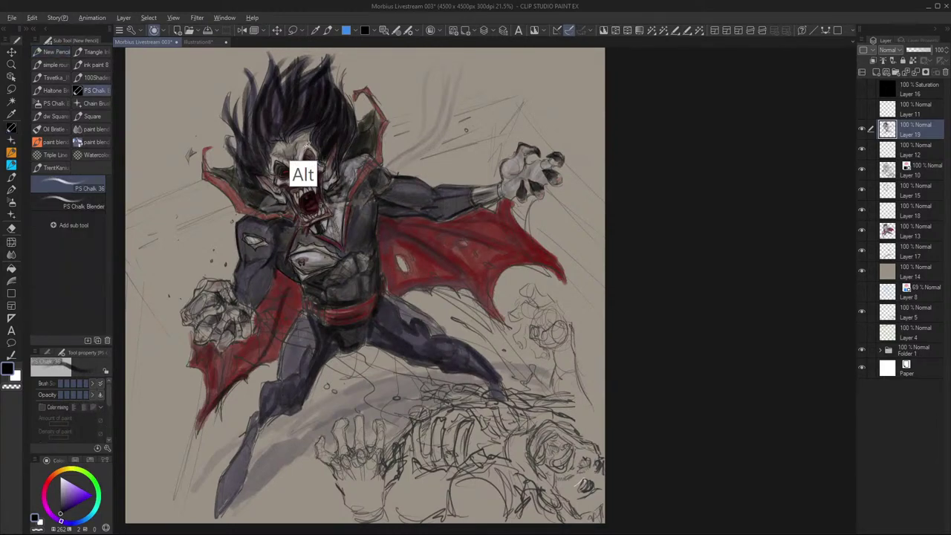
alt+click(305, 146)
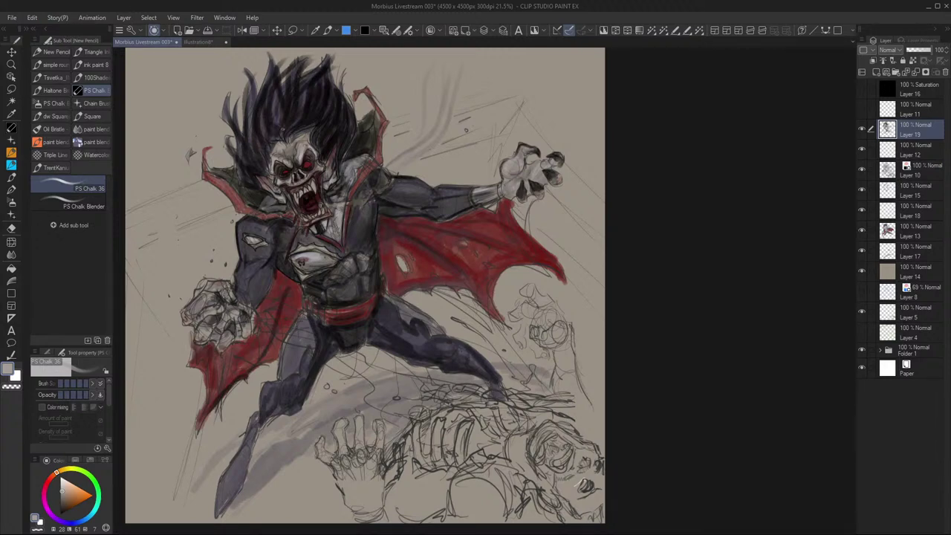
mouse_move(279, 123)
mouse_down()
mouse_move(276, 86)
mouse_move(299, 79)
mouse_move(321, 124)
mouse_up()
drag(280, 95, 288, 111)
drag(295, 69, 334, 108)
drag(290, 110, 316, 123)
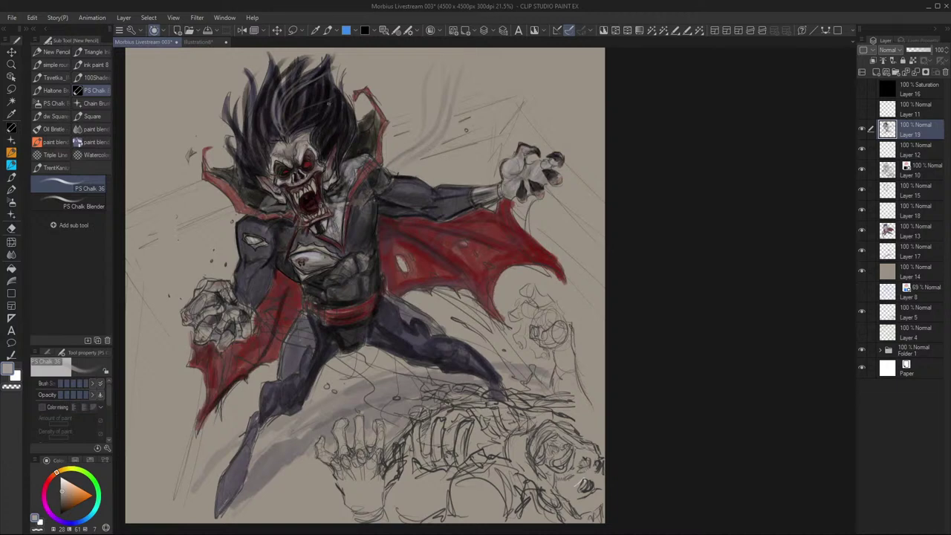
mouse_move(320, 88)
mouse_down()
mouse_move(336, 126)
mouse_move(340, 112)
mouse_up()
drag(338, 117, 323, 142)
drag(346, 97, 339, 125)
mouse_move(249, 112)
mouse_down()
mouse_move(253, 138)
mouse_move(267, 146)
mouse_move(266, 157)
mouse_move(247, 156)
mouse_up()
drag(236, 140, 227, 152)
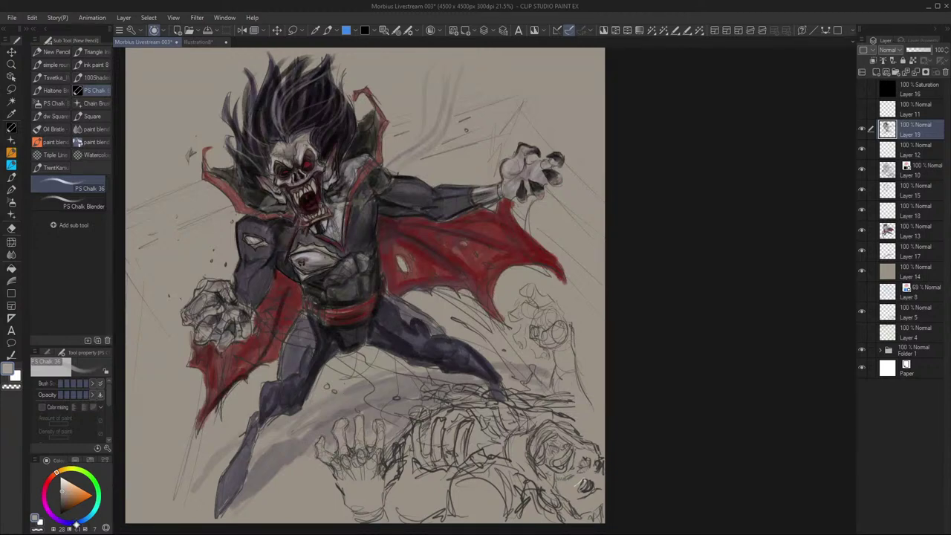
Block in the knuckles and back of the lowered clawed hand with picked and sampled mid-greys
drag(434, 296, 453, 307)
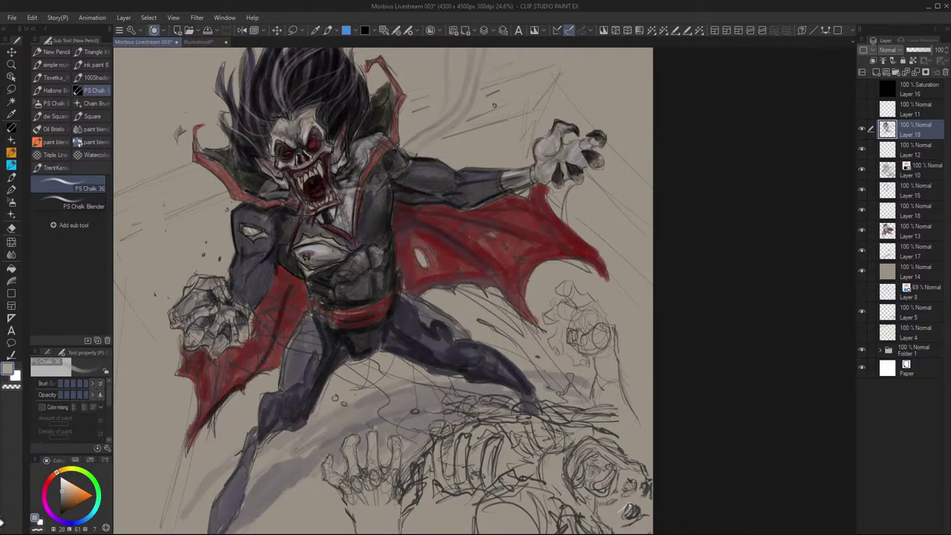
click(66, 492)
mouse_move(189, 319)
mouse_down()
mouse_move(218, 307)
mouse_move(216, 334)
mouse_move(213, 313)
mouse_move(232, 319)
mouse_move(219, 297)
mouse_move(231, 305)
mouse_move(203, 307)
mouse_up()
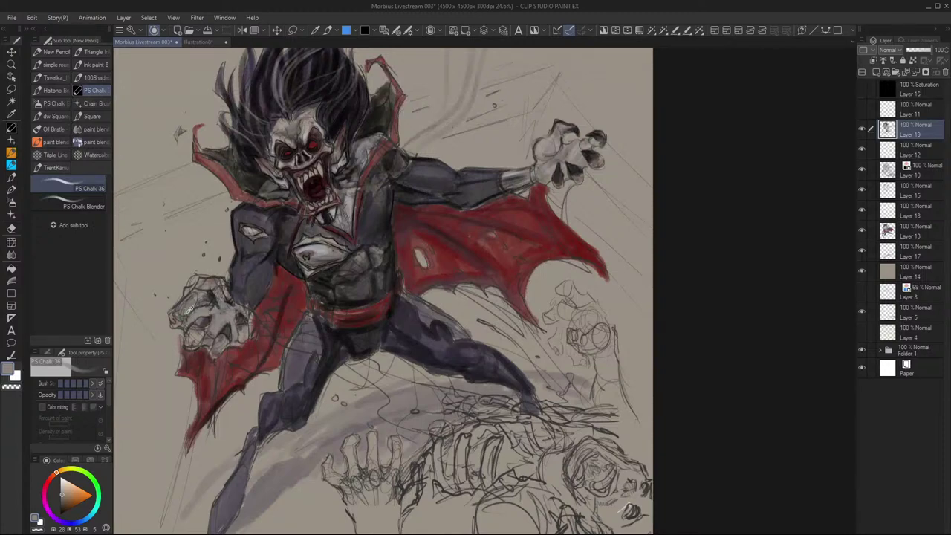
alt+click(186, 311)
drag(186, 317, 215, 293)
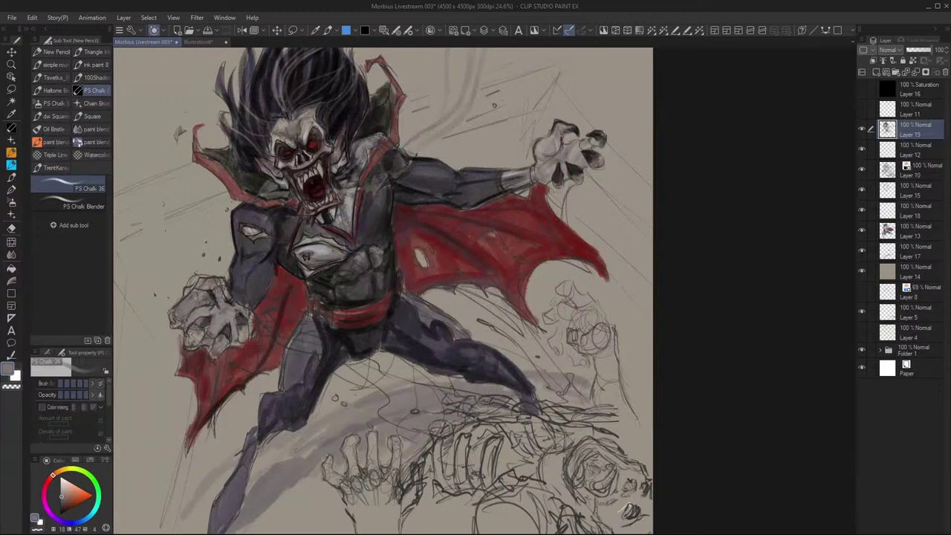
Sample a dark tone and shade the hollows between the lowered hand's fingers and the adjoining wrist
alt+click(209, 317)
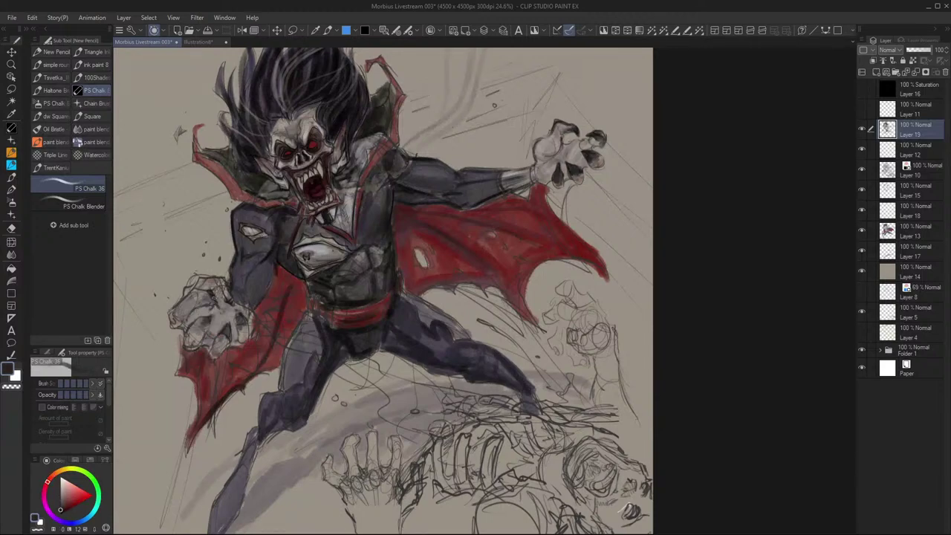
mouse_move(212, 294)
mouse_down()
mouse_move(201, 319)
mouse_move(194, 310)
mouse_move(212, 297)
mouse_move(233, 327)
mouse_up()
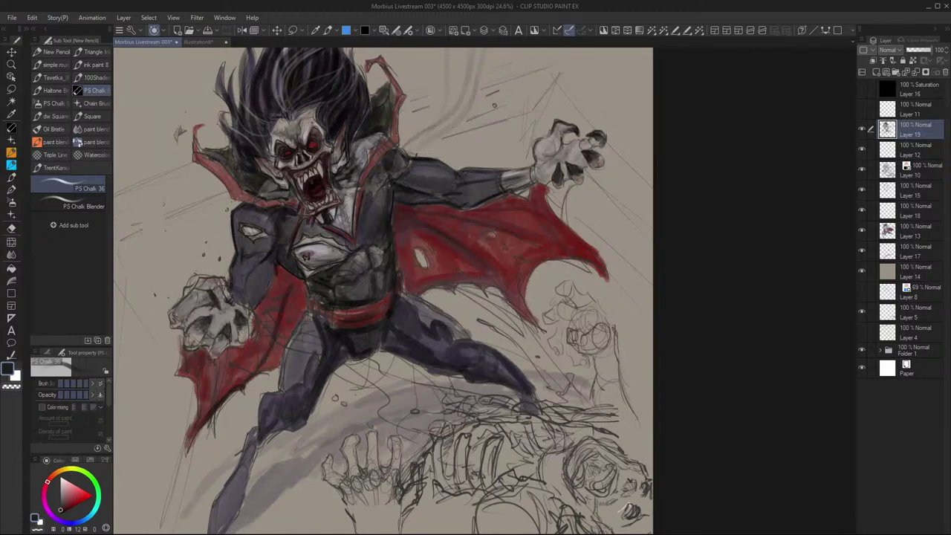
mouse_move(230, 291)
mouse_down()
mouse_move(228, 304)
mouse_move(215, 301)
mouse_move(220, 318)
mouse_move(246, 309)
mouse_up()
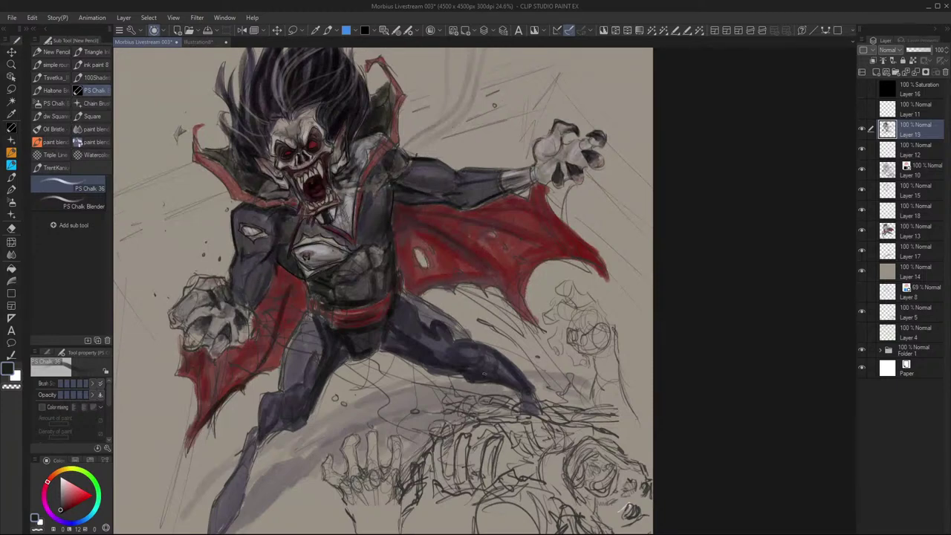
mouse_move(510, 388)
mouse_down()
mouse_move(494, 397)
mouse_move(499, 389)
mouse_up()
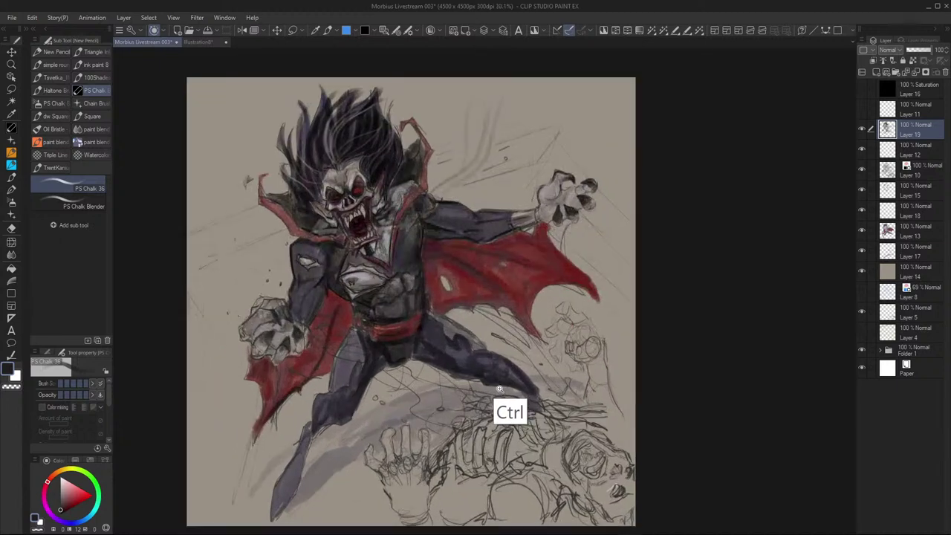
scroll(499, 389, down, 1)
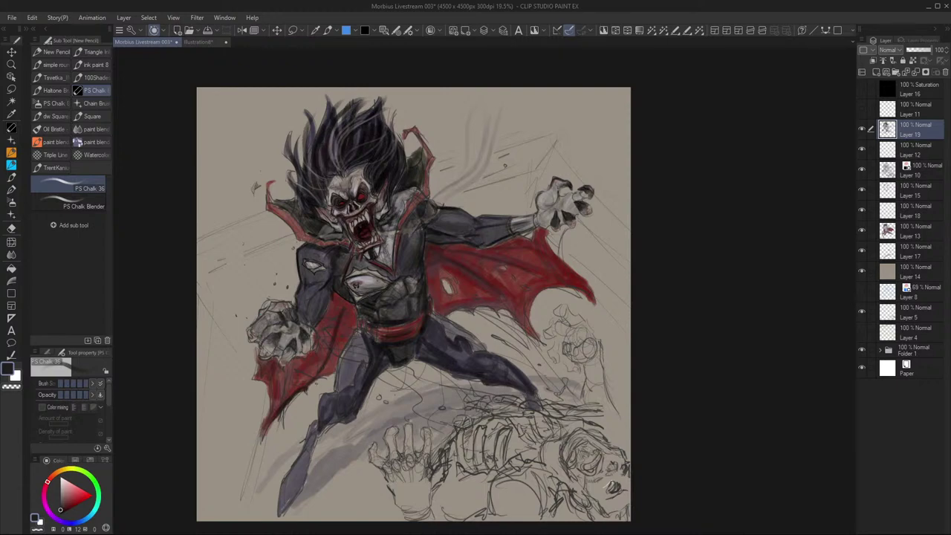
Refine the lowered hand's fingers and palm with sampled greys, and darken their contours with a sampled near-black
alt+click(307, 336)
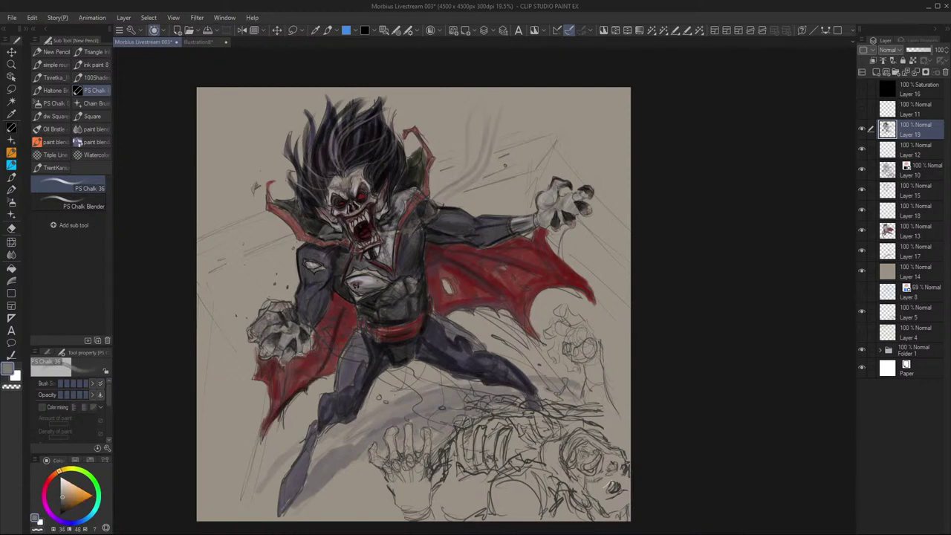
alt+click(315, 333)
alt+click(372, 273)
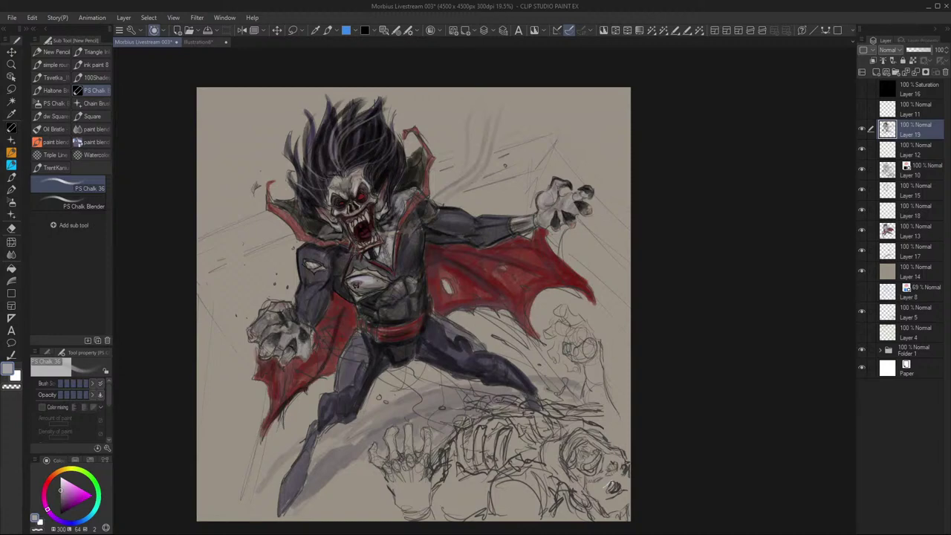
alt+click(302, 358)
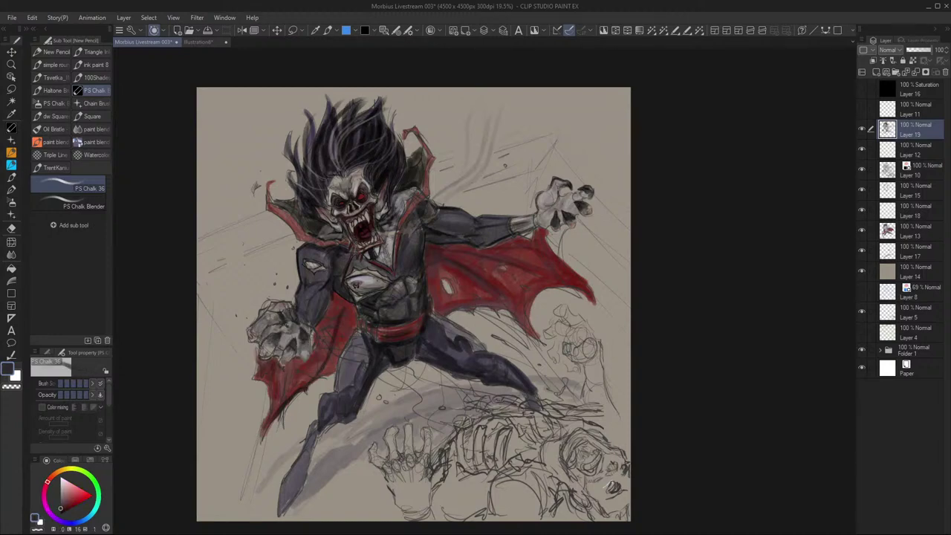
alt+click(283, 307)
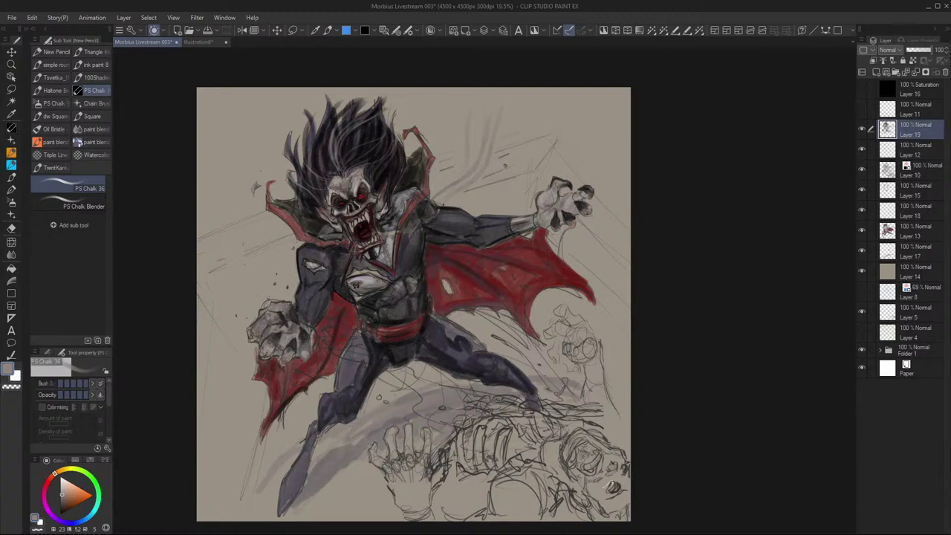
alt+click(364, 250)
mouse_move(260, 334)
mouse_down()
mouse_move(282, 326)
mouse_move(280, 346)
mouse_move(293, 348)
mouse_up()
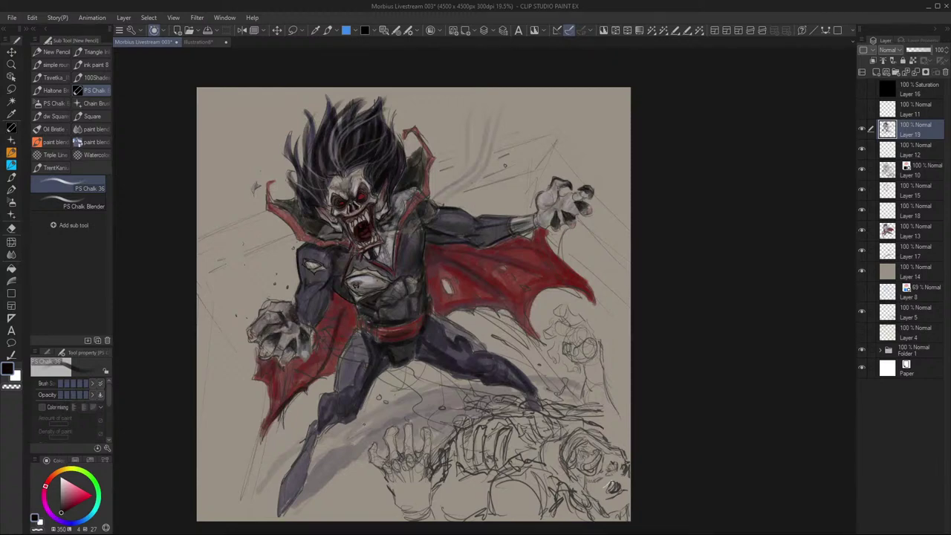
Strengthen the raised hand's wrist, the cape's tears and the folds on both cape sides with near-black strokes
mouse_move(548, 208)
mouse_down()
mouse_move(570, 195)
mouse_move(572, 209)
mouse_move(539, 227)
mouse_up()
mouse_move(448, 250)
mouse_down()
mouse_move(484, 248)
mouse_move(507, 268)
mouse_up()
mouse_move(452, 279)
mouse_down()
mouse_move(441, 291)
mouse_move(450, 301)
mouse_up()
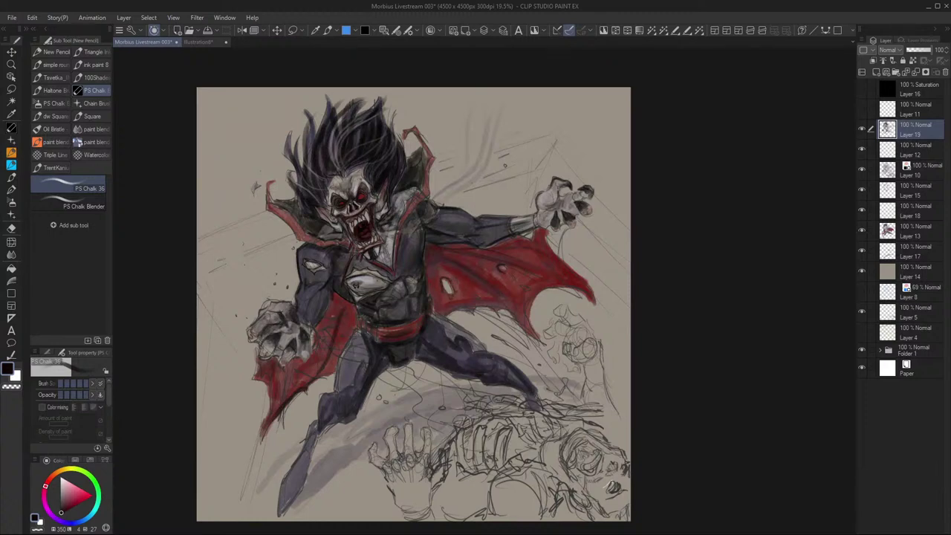
drag(332, 329, 329, 337)
drag(285, 382, 280, 394)
mouse_move(257, 361)
mouse_down()
mouse_move(253, 382)
mouse_move(269, 385)
mouse_move(258, 372)
mouse_move(272, 356)
mouse_move(297, 367)
mouse_up()
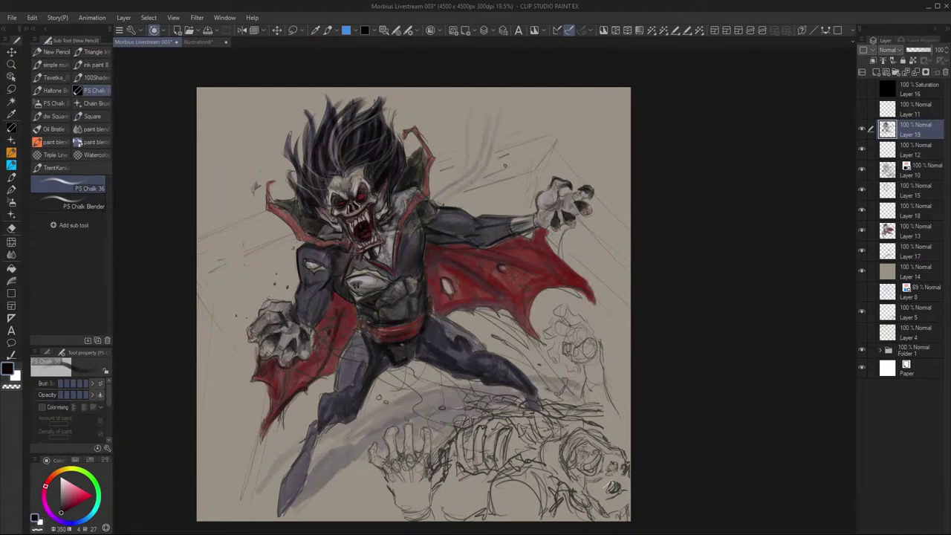
Draw near-black fold lines across the red sash and ink the muscle contours of both thighs
drag(405, 330, 419, 319)
drag(369, 328, 408, 327)
mouse_move(360, 321)
mouse_down()
mouse_move(409, 324)
mouse_move(361, 318)
mouse_move(382, 342)
mouse_up()
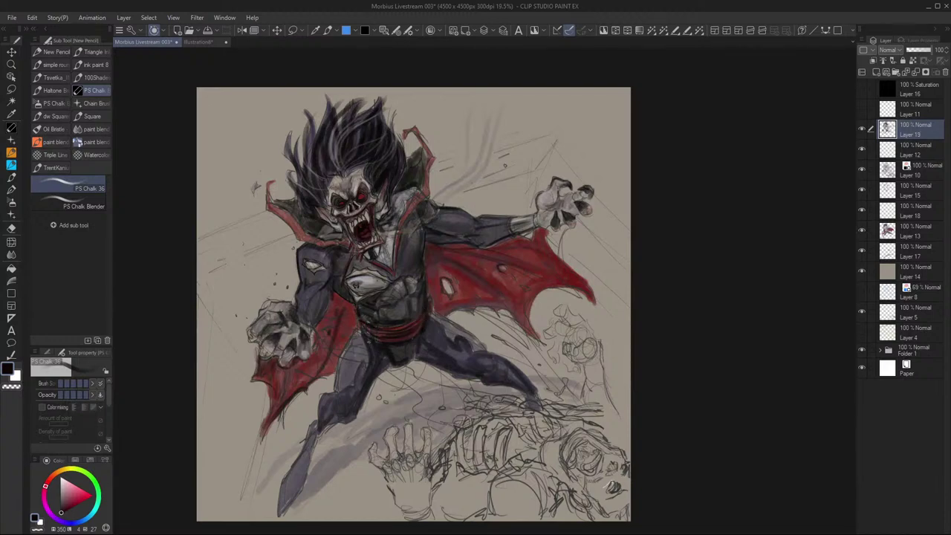
mouse_move(368, 361)
mouse_down()
mouse_move(335, 396)
mouse_move(337, 364)
mouse_up()
mouse_move(466, 339)
mouse_down()
mouse_move(474, 353)
mouse_move(485, 343)
mouse_move(475, 337)
mouse_up()
drag(432, 314, 471, 332)
drag(471, 411, 477, 337)
Darken the edges and inner lining of both sides of the high red-trimmed collar with near-black strokes
drag(384, 150, 375, 182)
drag(381, 163, 402, 115)
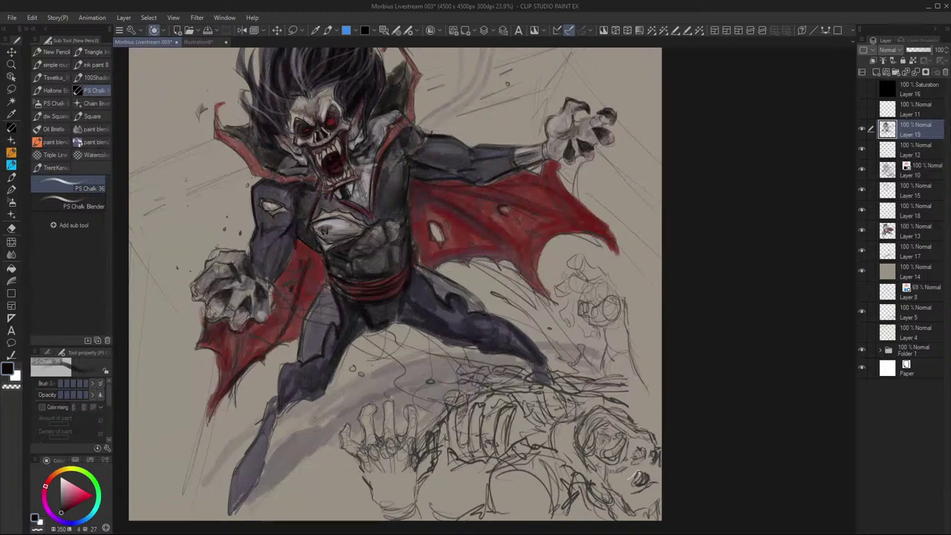
mouse_move(388, 146)
mouse_down()
mouse_move(412, 119)
mouse_move(414, 95)
mouse_up()
drag(238, 152, 265, 178)
drag(225, 144, 219, 104)
drag(239, 139, 281, 165)
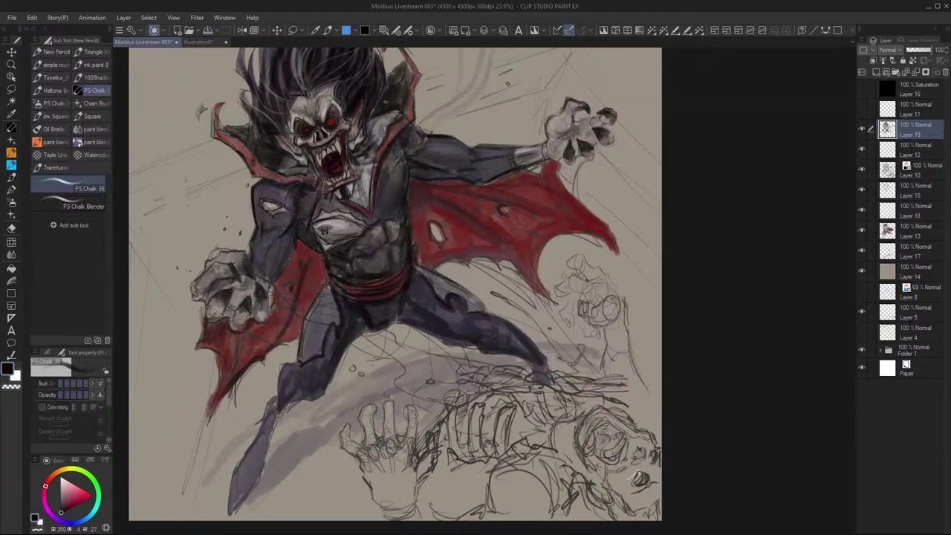
scroll(497, 289, down, 6)
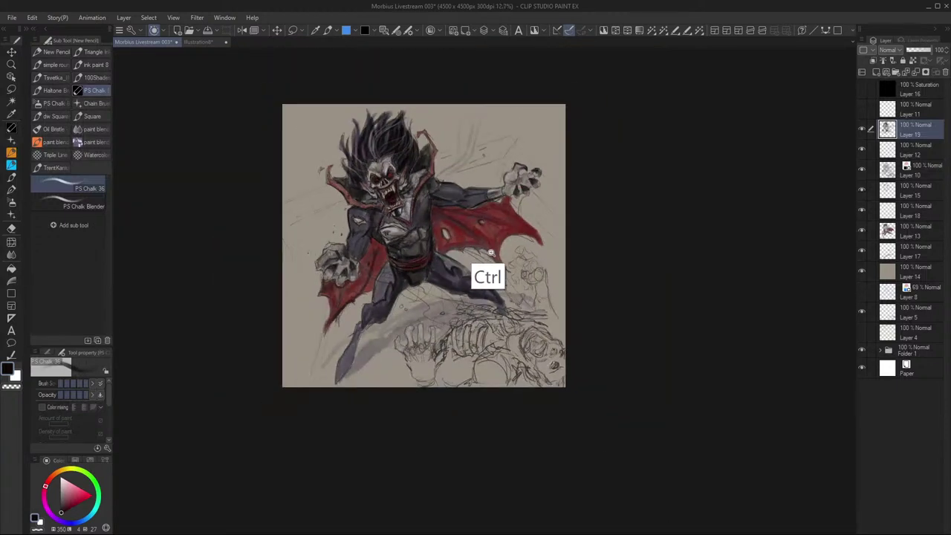
scroll(497, 289, up, 4)
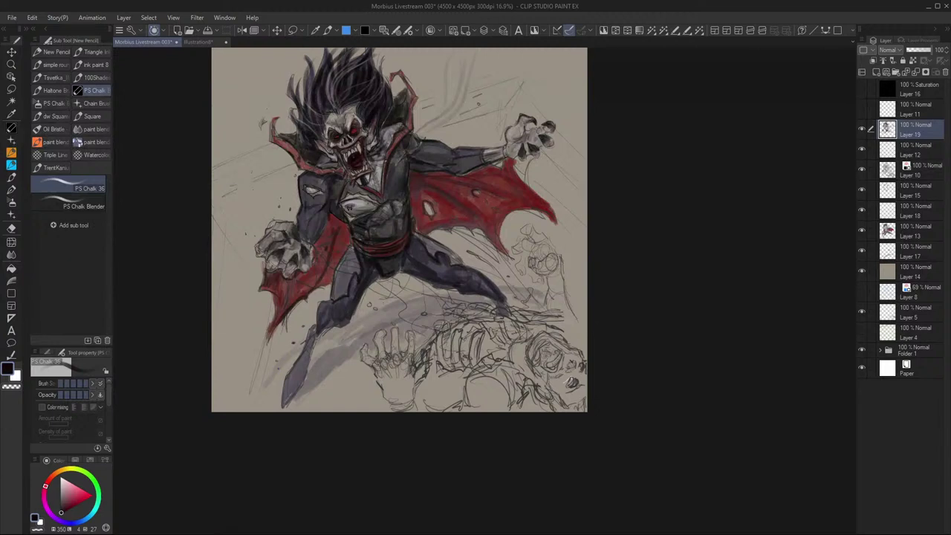
Scatter small near-black debris chunks and specks in the background around the figure
drag(280, 351, 277, 360)
drag(272, 181, 270, 188)
drag(428, 75, 430, 79)
mouse_move(405, 300)
ctrl+mouse_down()
mouse_move(382, 301)
mouse_move(397, 301)
ctrl+mouse_up()
scroll(396, 300, up, 2)
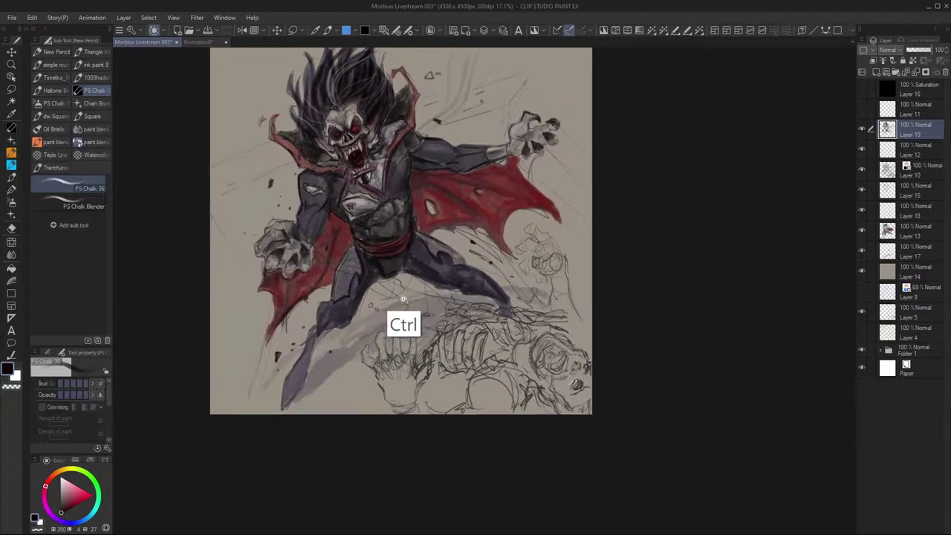
scroll(397, 300, down, 1)
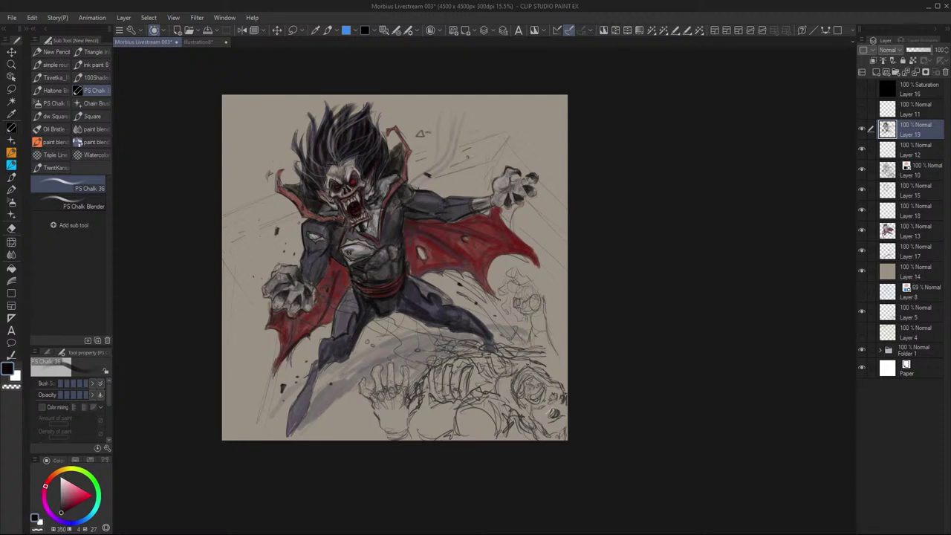
scroll(426, 312, up, 2)
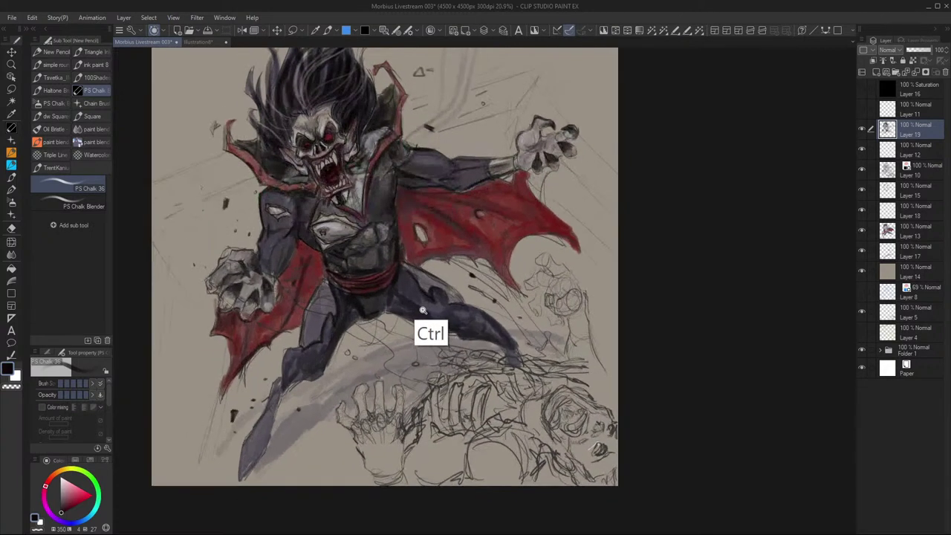
drag(423, 361, 422, 397)
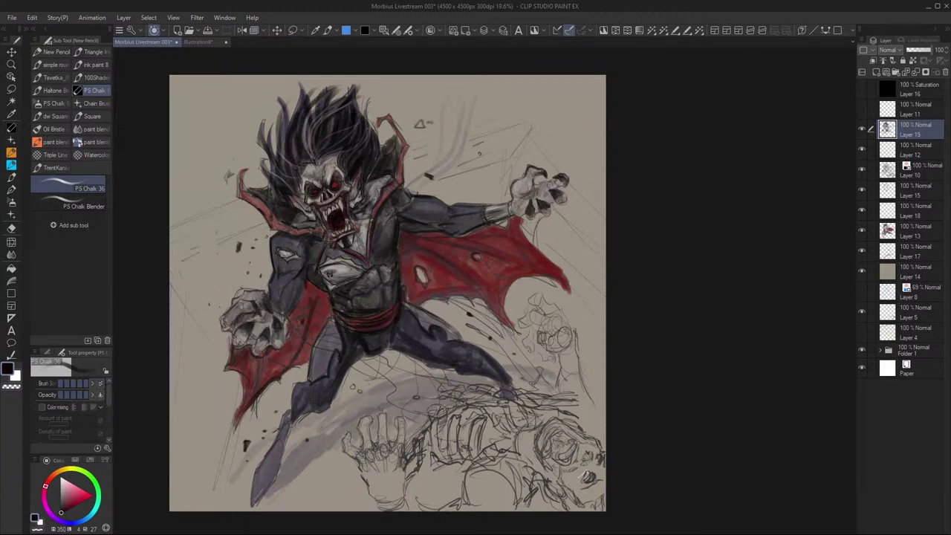
Choose a dusty pink and add flesh accents to the nose, ears and inside of the mouth
scroll(376, 227, up, 3)
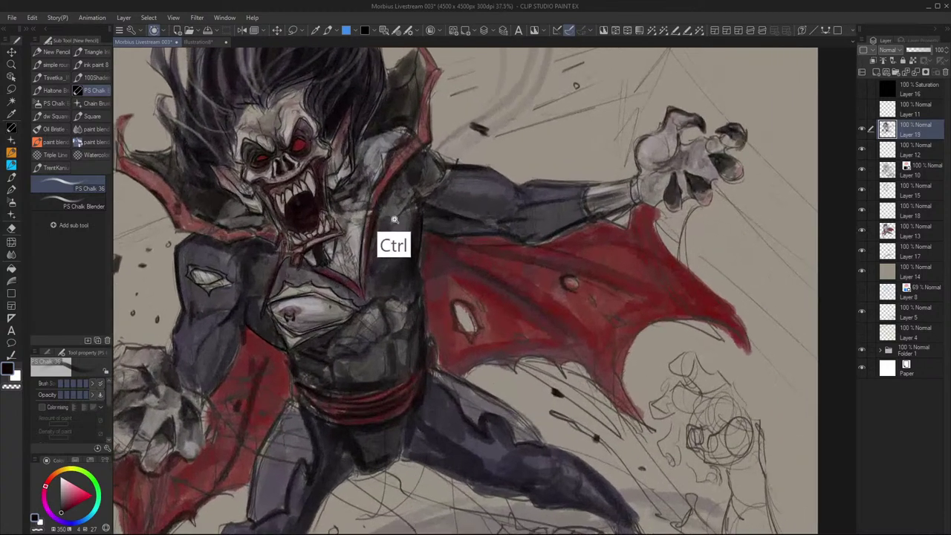
drag(72, 489, 54, 471)
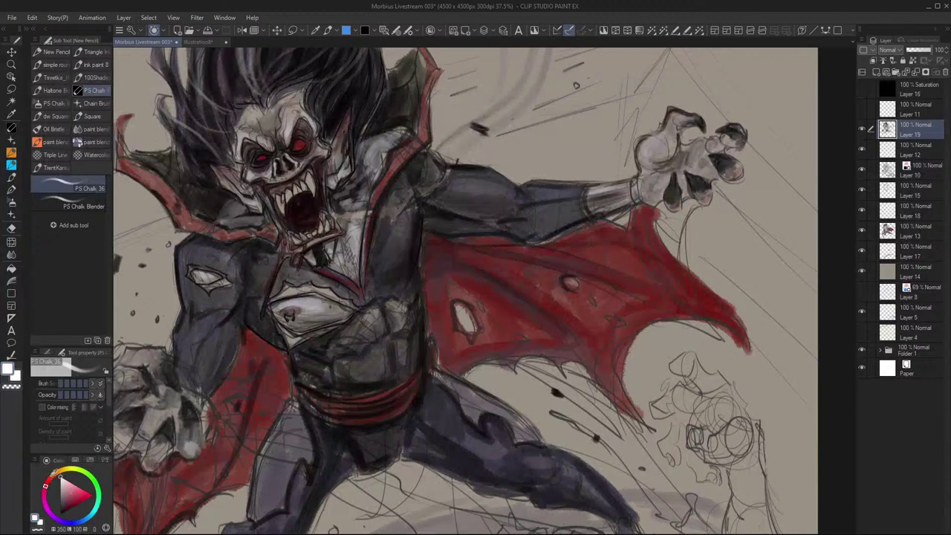
click(70, 490)
drag(309, 218, 301, 216)
drag(280, 192, 277, 191)
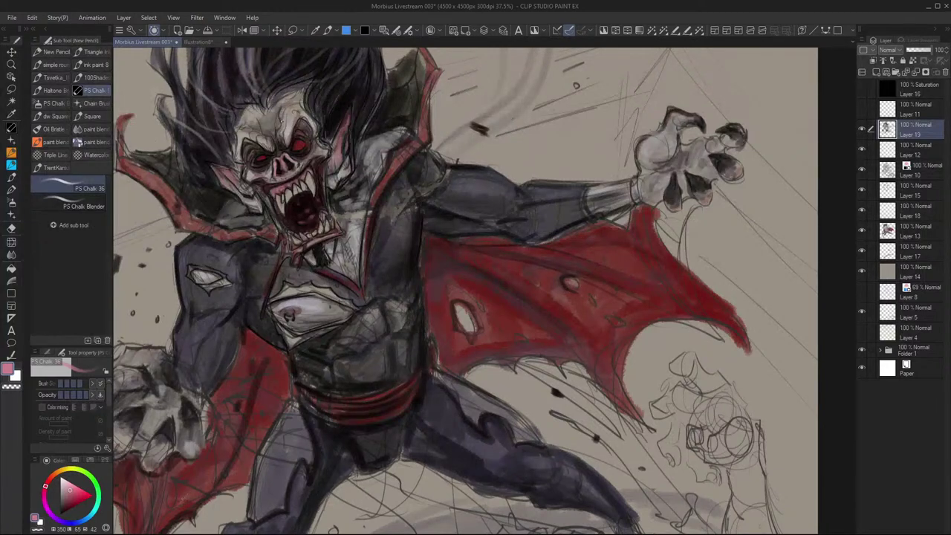
scroll(343, 227, down, 4)
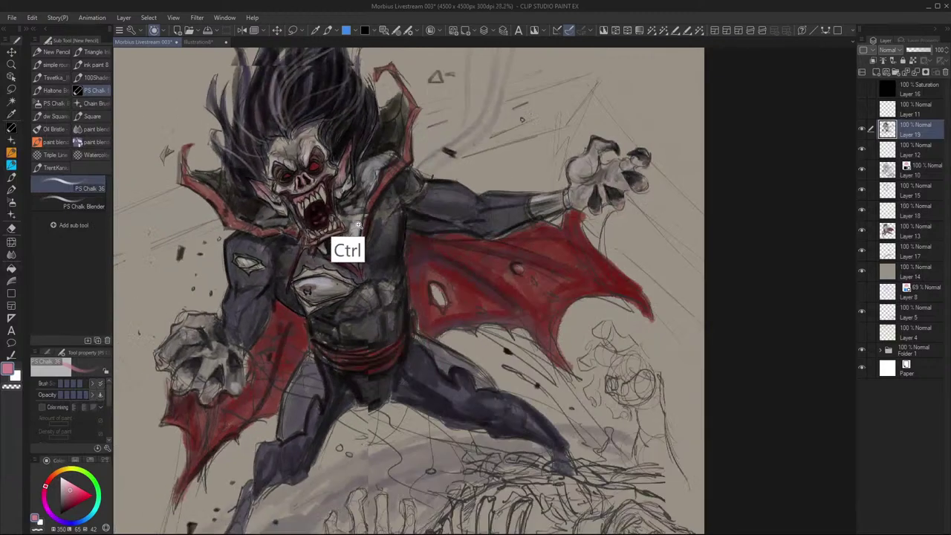
scroll(360, 239, up, 3)
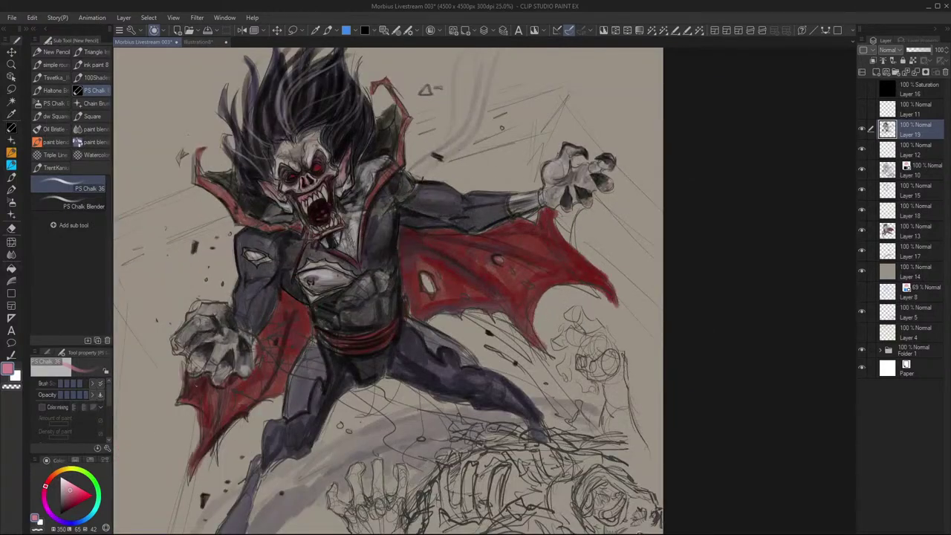
Deepen the flesh around the nose and mouth with a dark muted red, and retouch the cheek with a sampled grey-beige
click(69, 503)
click(48, 480)
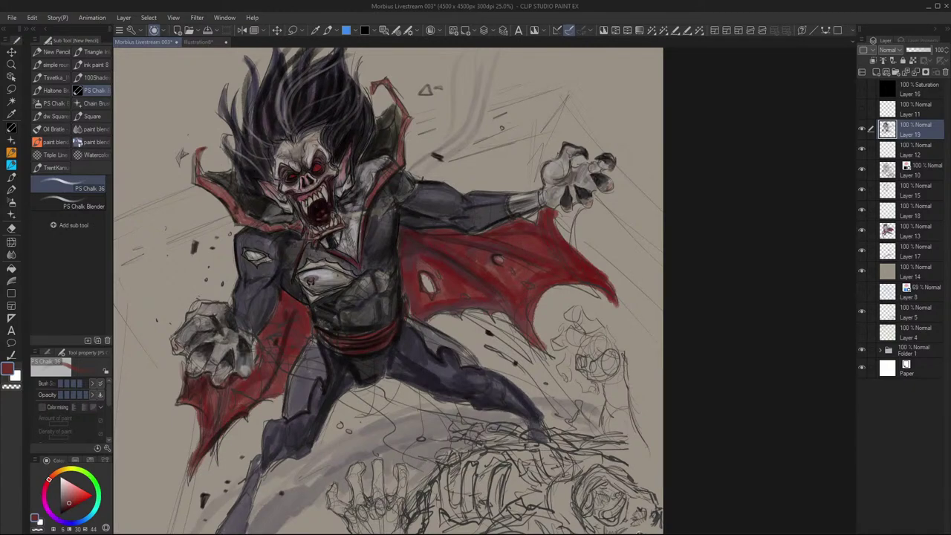
scroll(331, 249, down, 3)
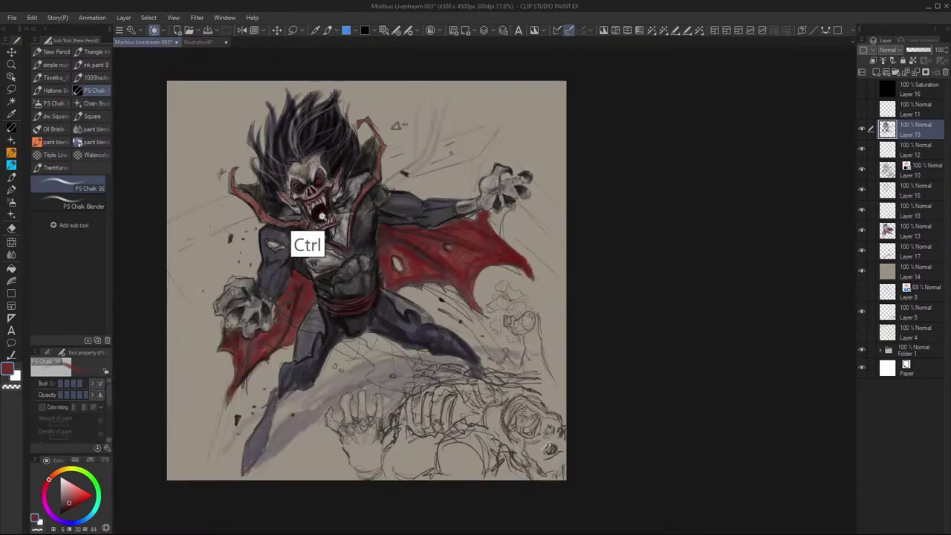
scroll(331, 249, up, 1)
scroll(328, 253, up, 3)
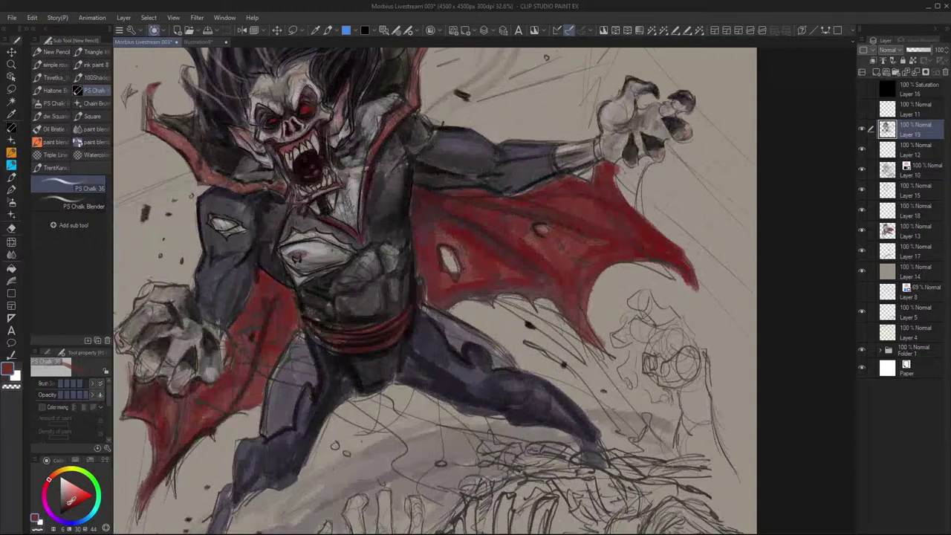
click(63, 507)
click(289, 148)
alt+click(329, 206)
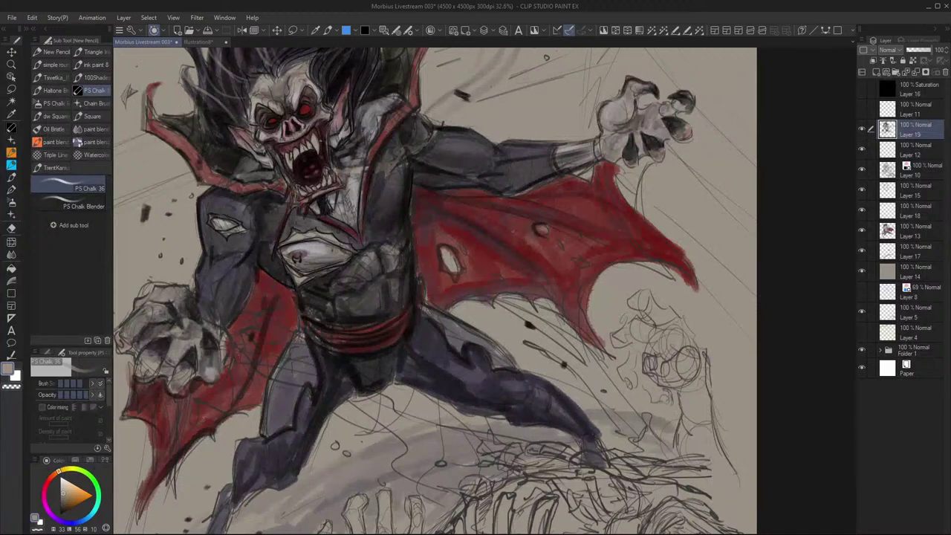
drag(319, 136, 319, 149)
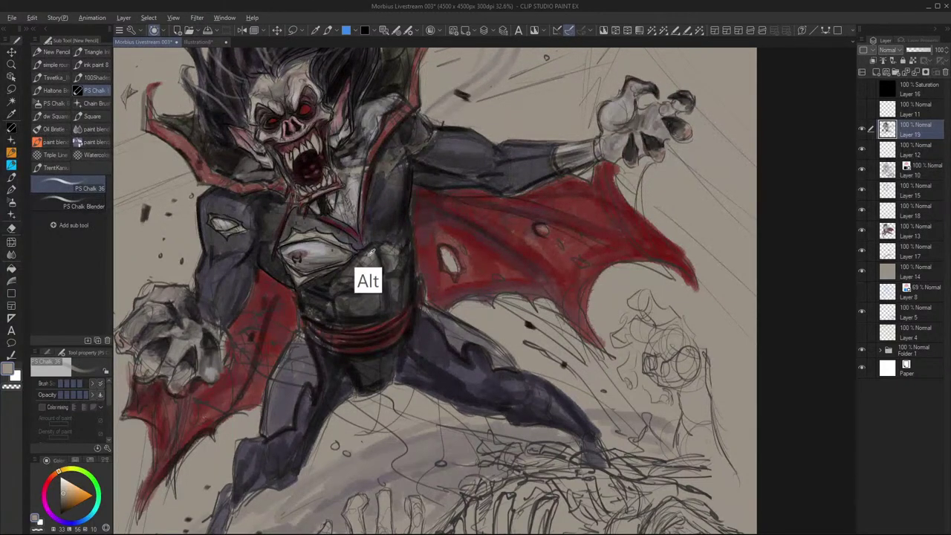
Sample grey and dark tones from the torso and rework the shading of the abdominal muscles and the side of the ribs
alt+click(371, 251)
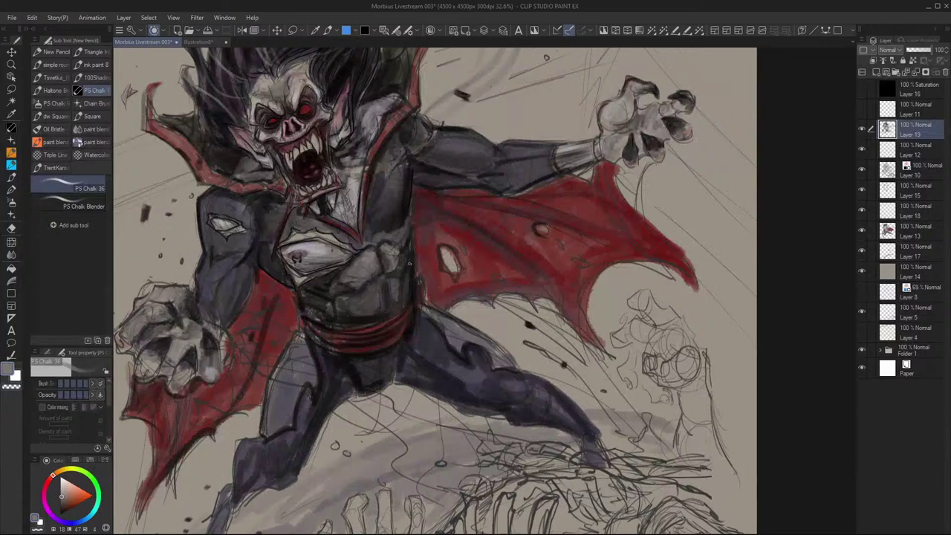
alt+click(380, 239)
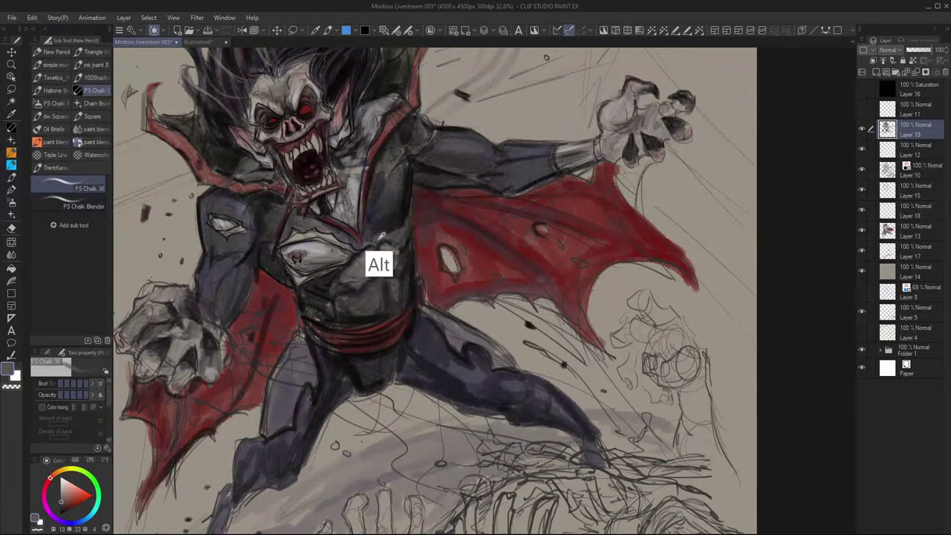
alt+click(409, 212)
alt+click(408, 229)
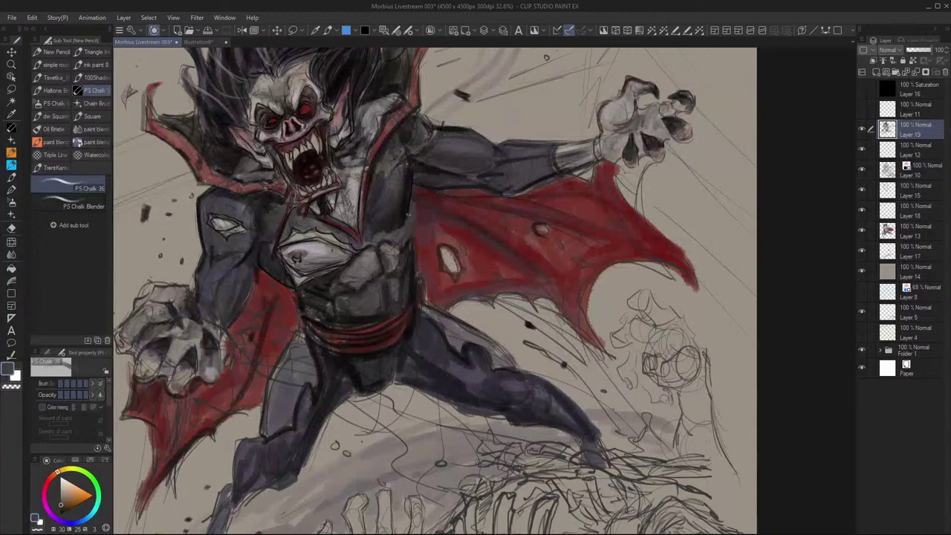
alt+click(407, 198)
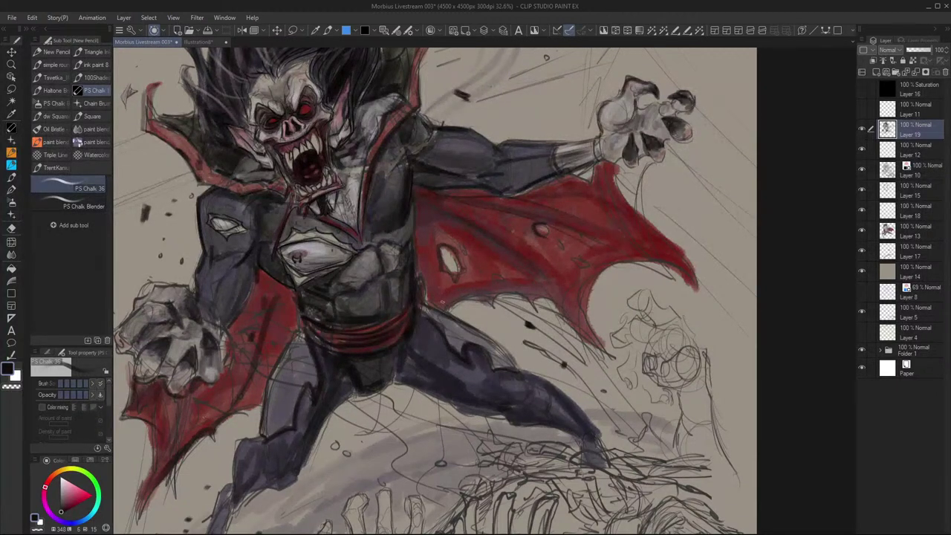
Add near-black accent strokes around the open mouth and along the inner edge of the collar on the chest
key(ctrl)
ctrl+scroll(343, 195, down, 3)
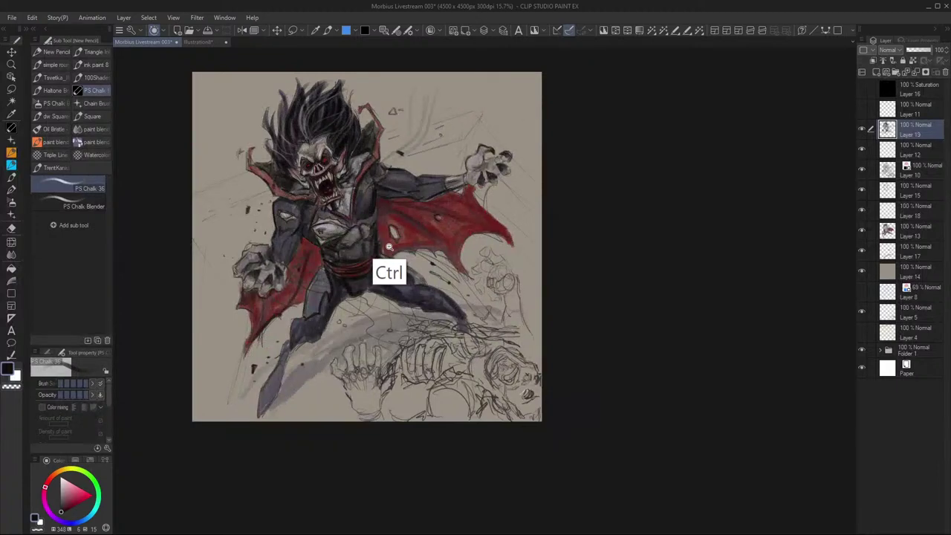
ctrl+scroll(379, 244, up, 1)
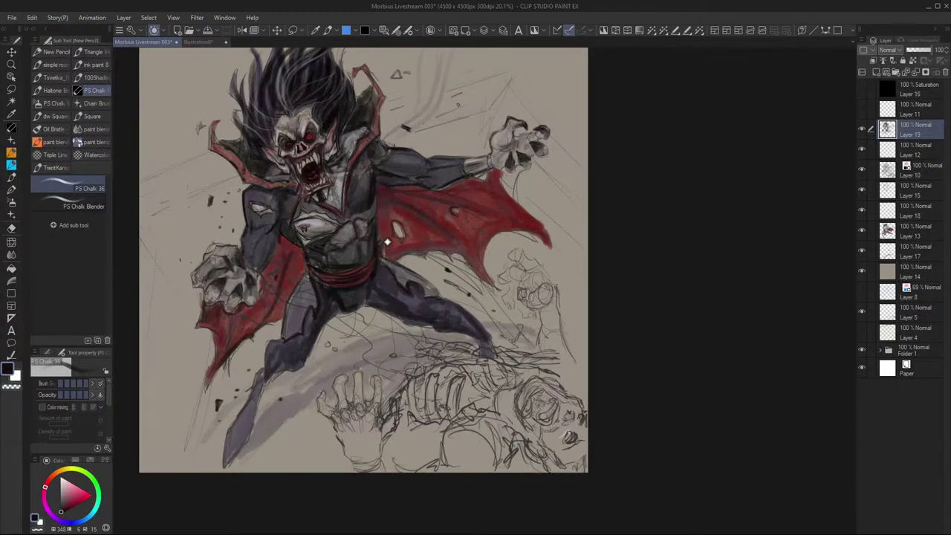
ctrl+scroll(379, 245, down, 1)
ctrl+scroll(375, 246, up, 3)
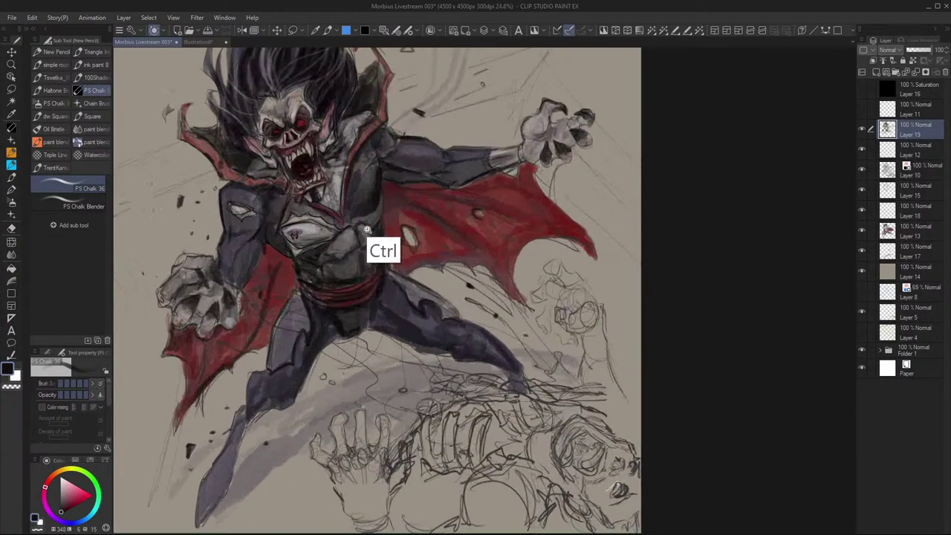
ctrl+scroll(387, 227, up, 2)
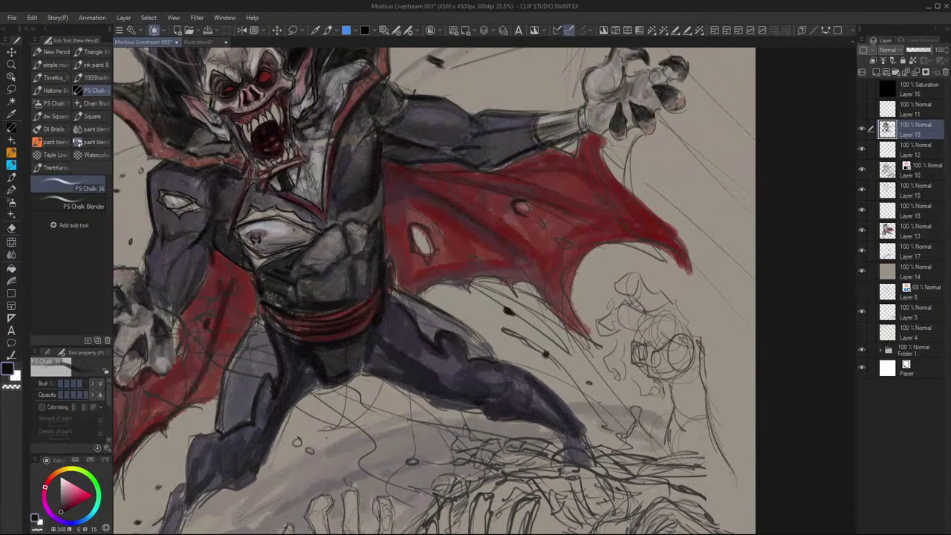
drag(278, 95, 274, 104)
drag(270, 173, 303, 160)
key(ctrl+z)
drag(332, 192, 314, 203)
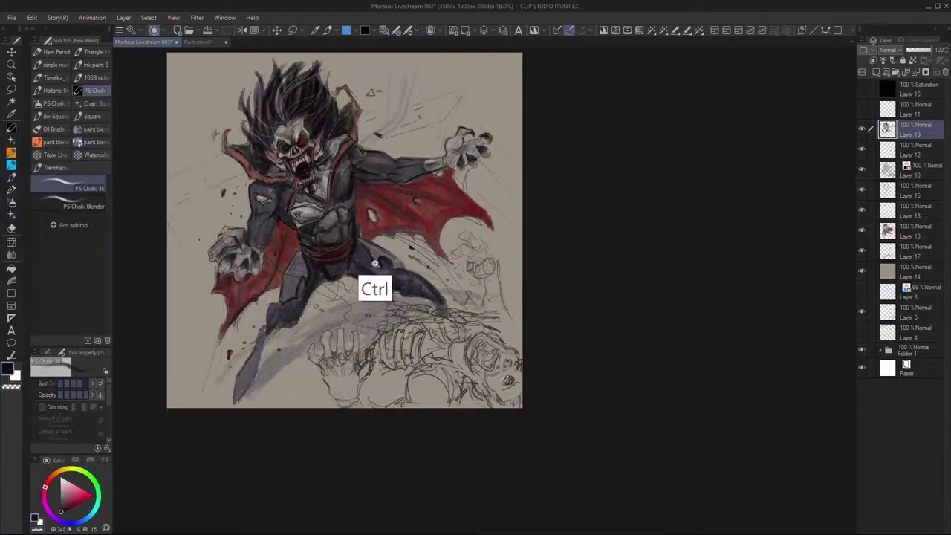
drag(364, 263, 362, 266)
scroll(362, 264, up, 3)
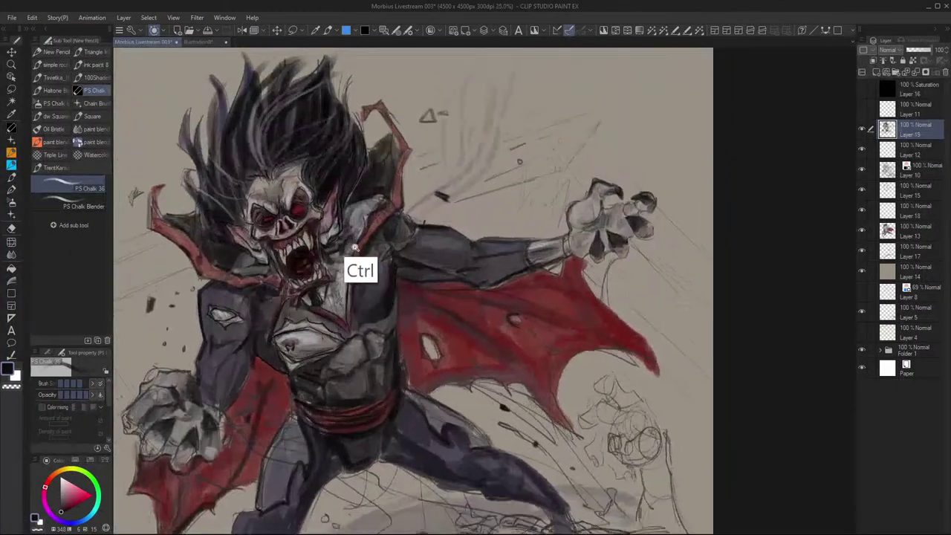
Retouch the skin around the nose and cheek with a sampled grey-beige, and pick up the dark red from the mouth
alt+click(295, 227)
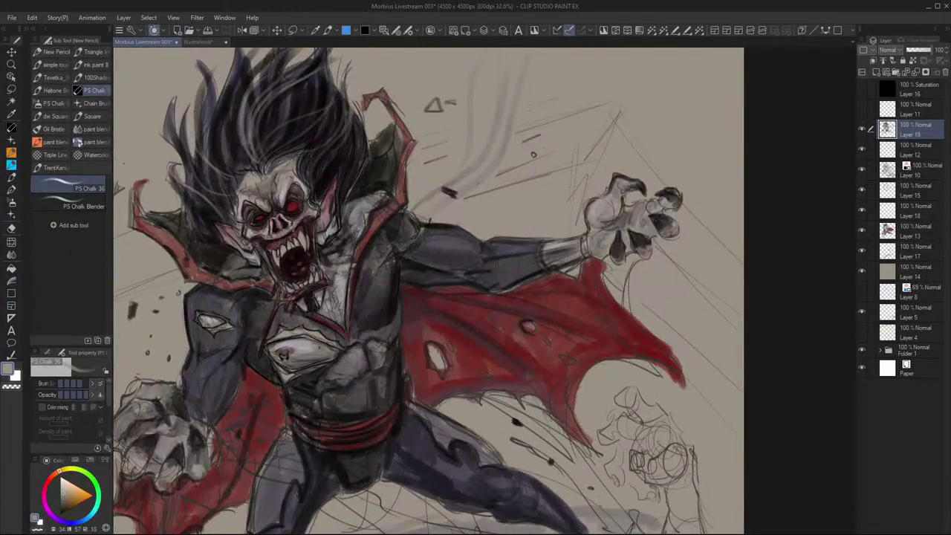
drag(296, 228, 306, 220)
drag(262, 242, 274, 239)
alt+click(293, 262)
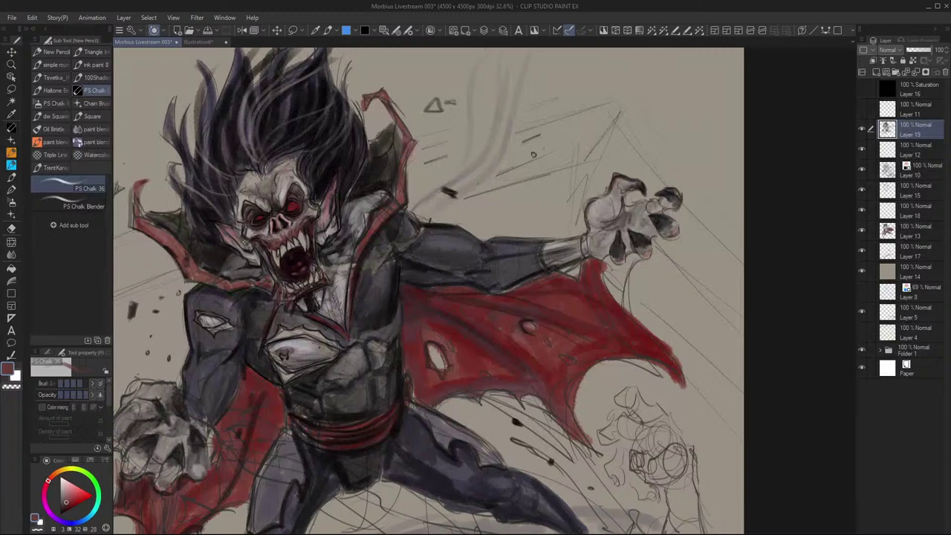
drag(356, 353, 318, 307)
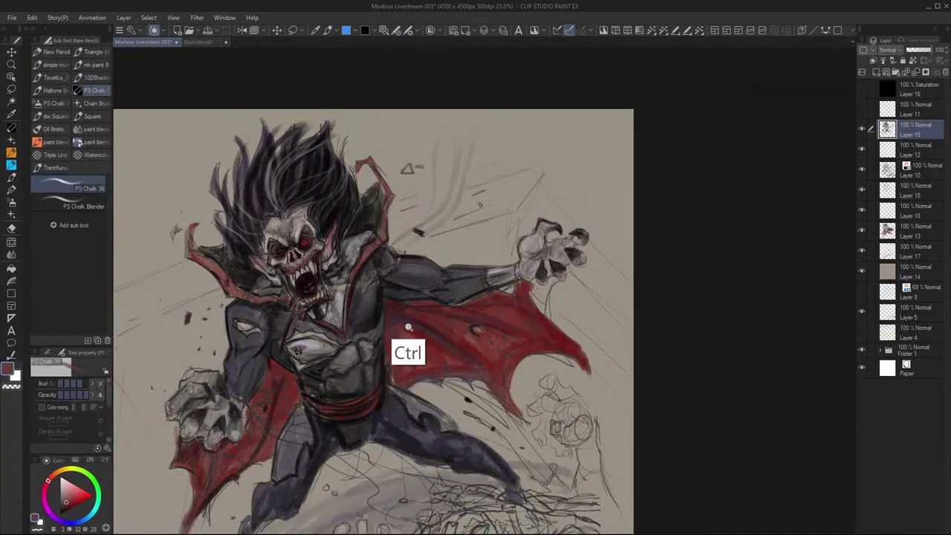
drag(406, 324, 440, 357)
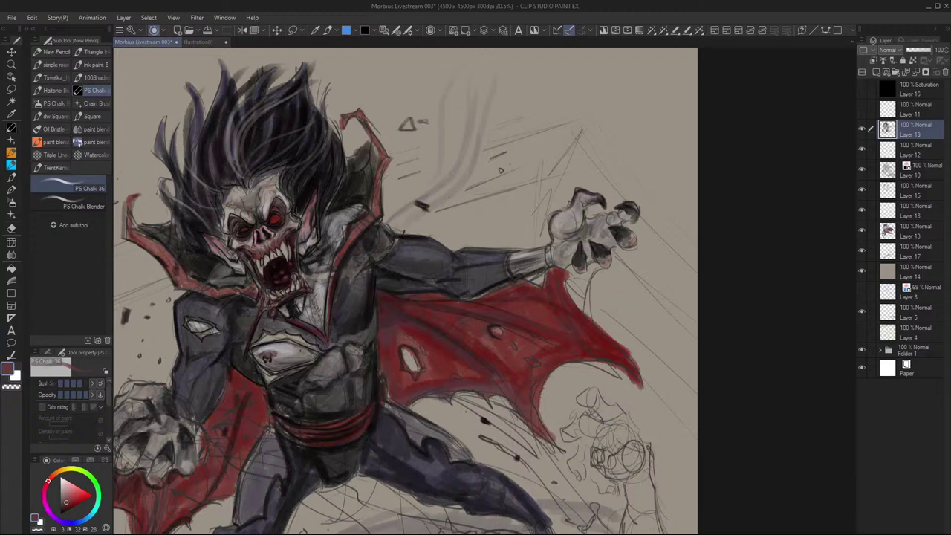
Set the painting colour to near-black and paint dark strands through the upper middle of the vampire's hair with PS Chalk 36
scroll(449, 346, down, 2)
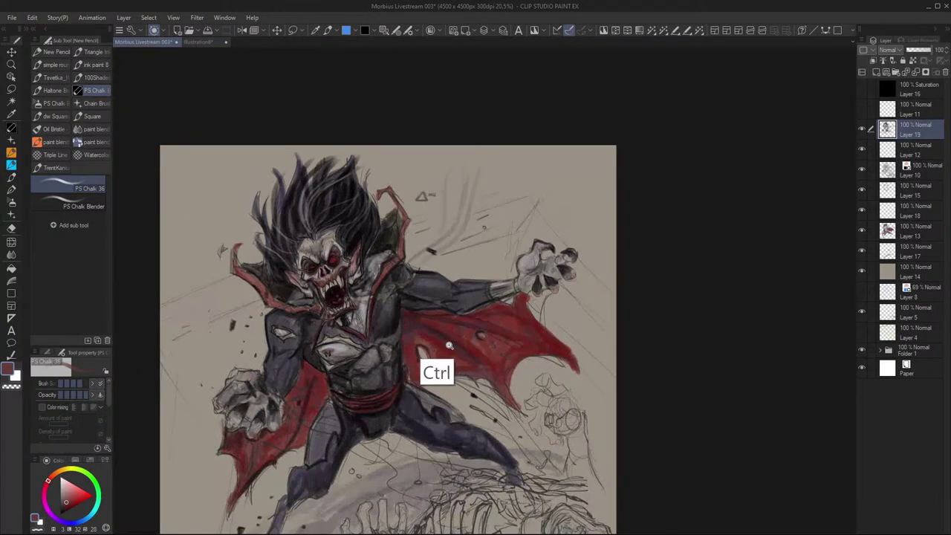
scroll(448, 345, up, 1)
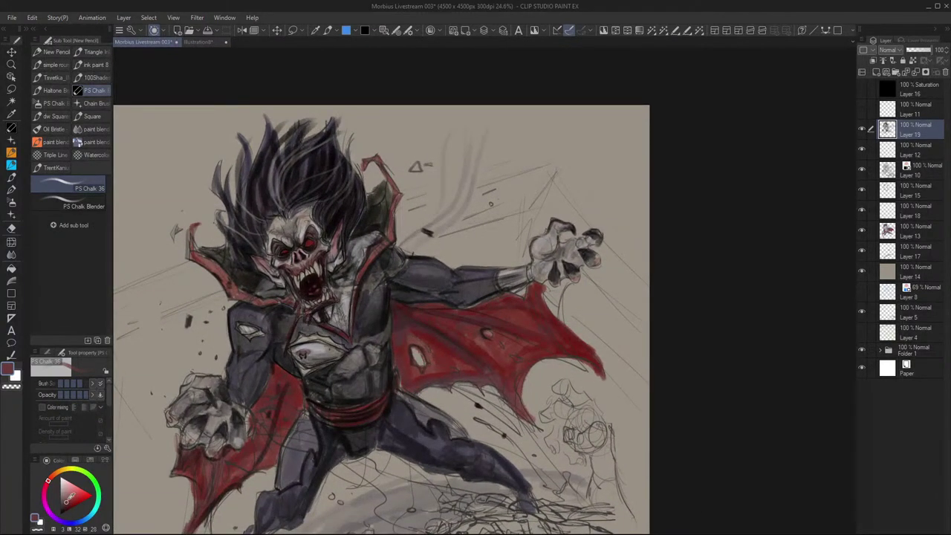
click(60, 514)
mouse_move(338, 161)
mouse_down()
mouse_move(345, 138)
mouse_move(326, 117)
mouse_up()
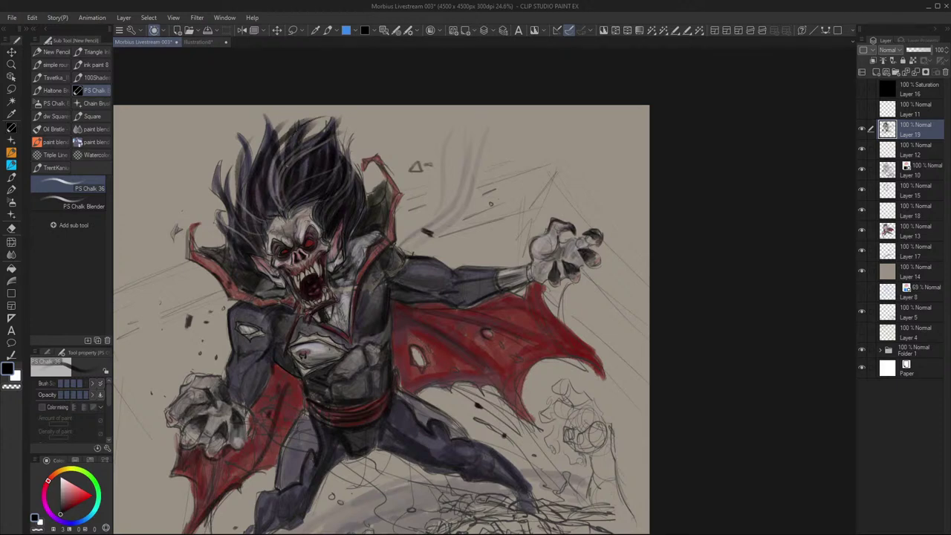
mouse_move(280, 148)
mouse_down()
mouse_move(328, 117)
mouse_move(305, 129)
mouse_up()
mouse_move(296, 137)
mouse_down()
mouse_move(290, 148)
mouse_move(324, 144)
mouse_up()
drag(300, 179, 314, 162)
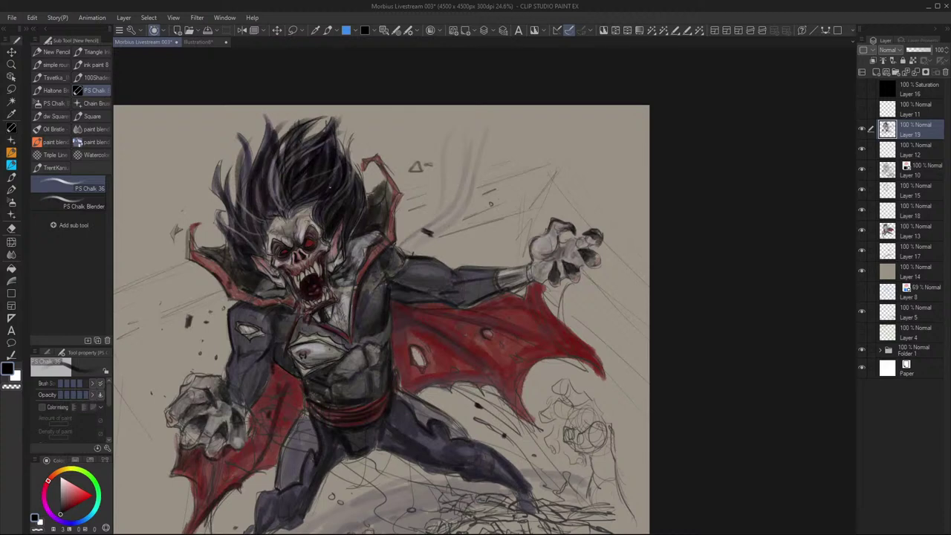
Deepen the hair with black strands above the forehead, beside the ears and through the centre locks
drag(295, 224, 315, 212)
drag(265, 254, 268, 259)
drag(359, 193, 361, 212)
drag(276, 180, 280, 201)
mouse_move(284, 148)
mouse_down()
mouse_move(274, 200)
mouse_move(260, 199)
mouse_move(270, 205)
mouse_up()
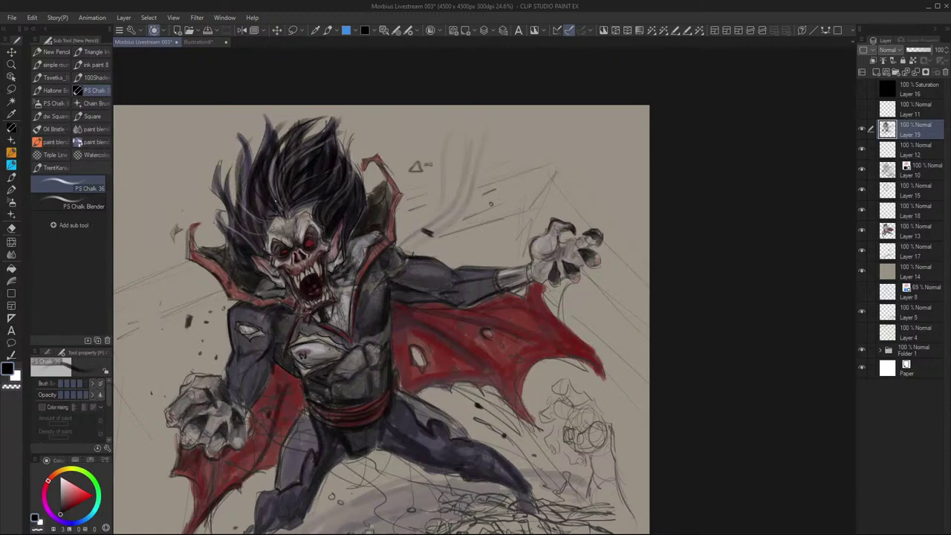
Paint black strands with curling tips onto the upper locks on the left half of the hair and its top edge
drag(273, 158, 270, 190)
mouse_move(244, 202)
mouse_down()
mouse_move(240, 134)
mouse_move(227, 132)
mouse_move(239, 132)
mouse_up()
mouse_move(253, 164)
mouse_down()
mouse_move(243, 135)
mouse_move(245, 148)
mouse_move(260, 116)
mouse_move(290, 132)
mouse_move(327, 109)
mouse_up()
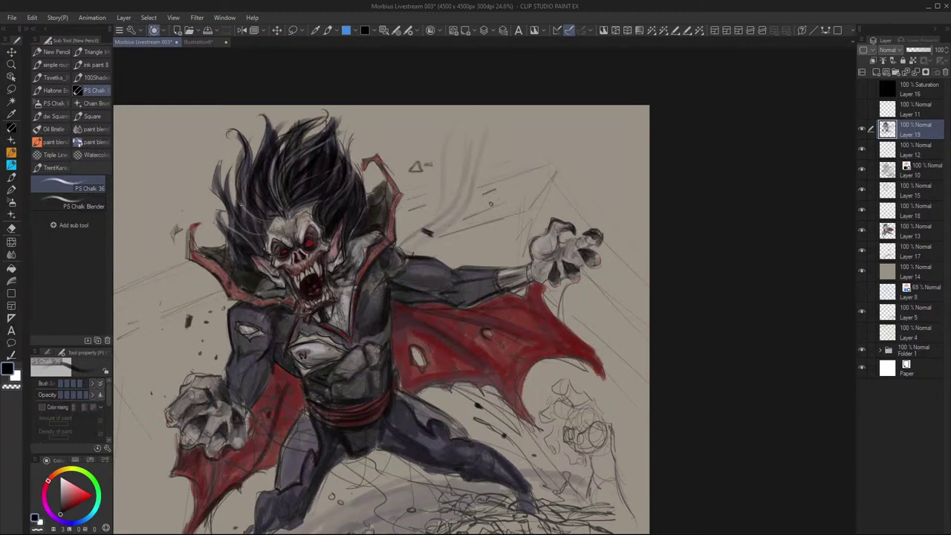
Darken and extend the outer hair strands on the left side of the head down toward the collar
drag(241, 207, 261, 224)
drag(240, 188, 247, 207)
mouse_move(213, 164)
mouse_down()
mouse_move(224, 202)
mouse_move(212, 179)
mouse_move(224, 195)
mouse_move(230, 171)
mouse_up()
drag(238, 202, 233, 192)
drag(233, 232, 218, 213)
drag(219, 214, 219, 208)
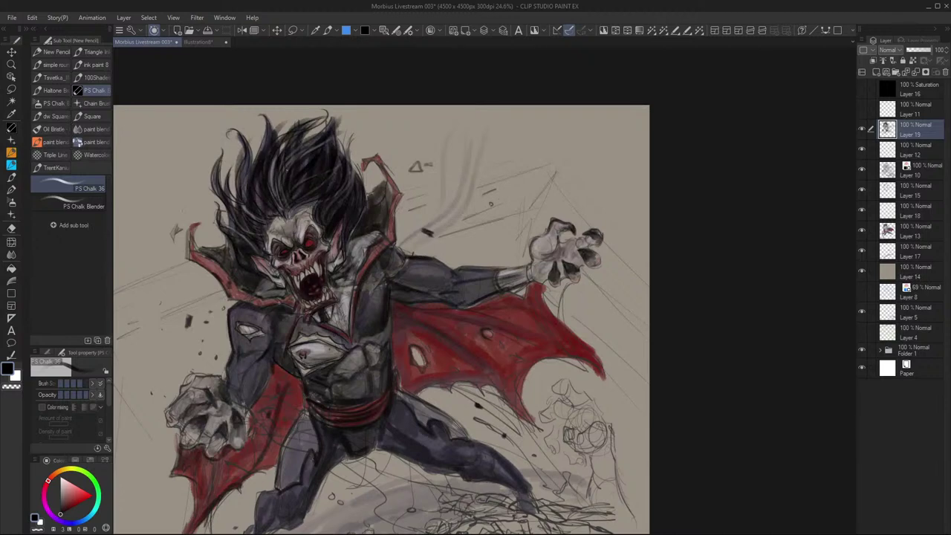
drag(240, 252, 253, 262)
Choose a dark reddish brown as the painting colour and touch up the figure around the face
click(55, 474)
click(73, 505)
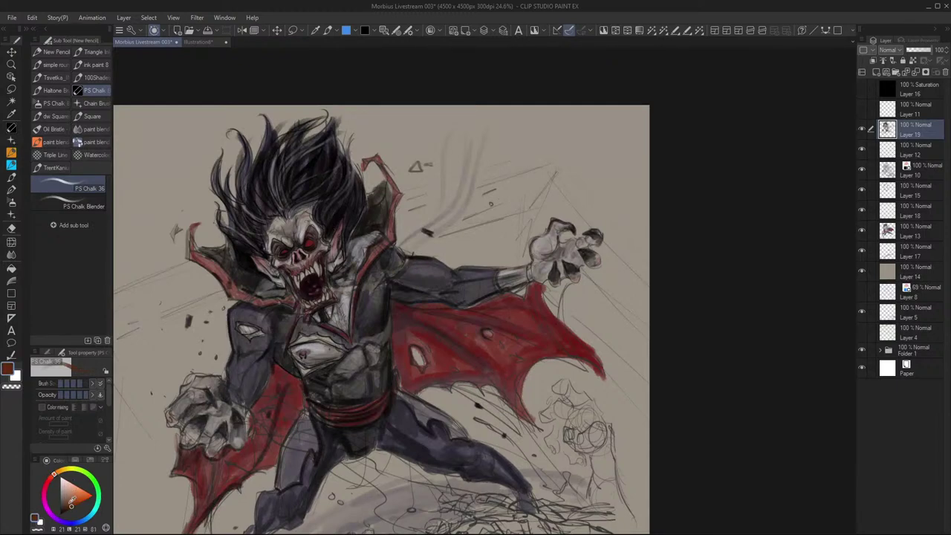
click(53, 474)
scroll(393, 344, down, 3)
scroll(389, 340, up, 4)
drag(389, 339, 405, 340)
drag(380, 290, 480, 276)
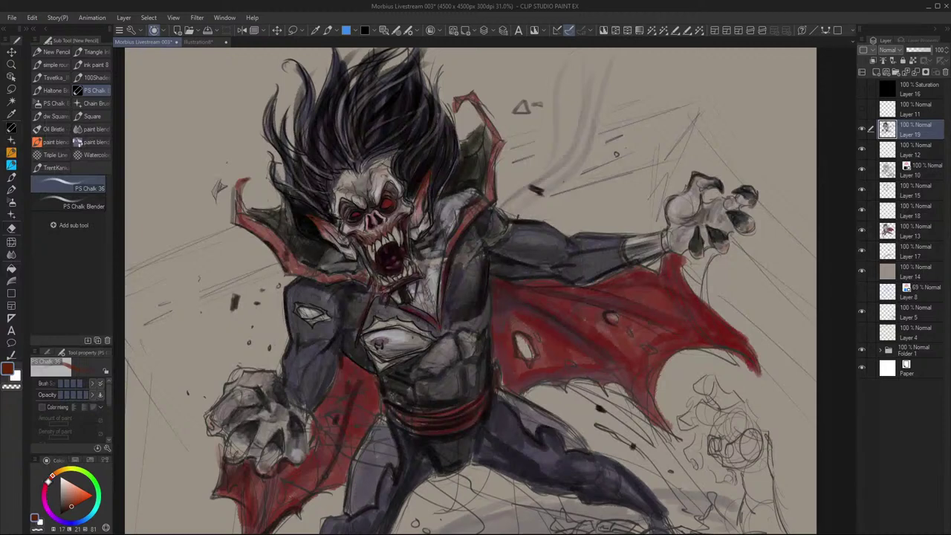
Set the painting colour to black and paint dark dripping strands from the mouth and chin down over the chest
click(47, 484)
drag(69, 507, 60, 517)
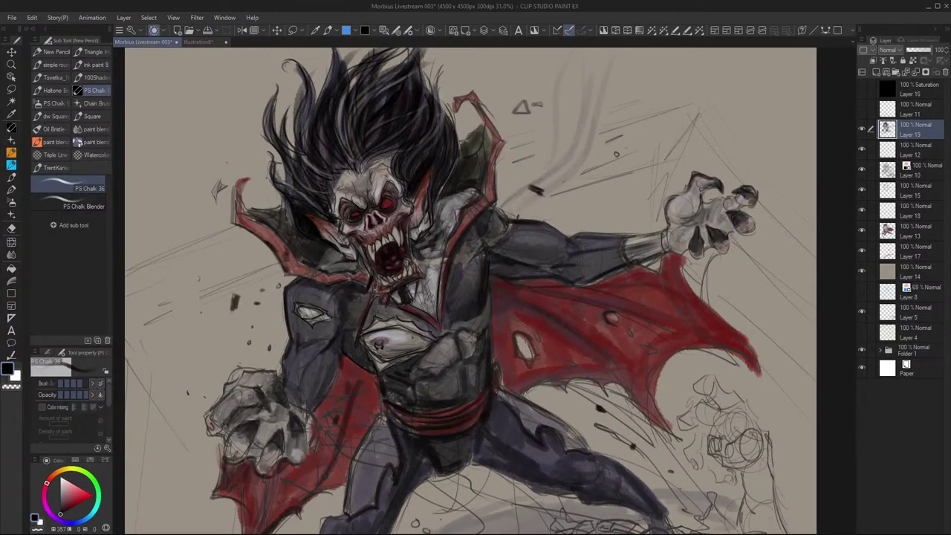
mouse_move(373, 288)
mouse_down()
mouse_move(369, 306)
mouse_move(397, 285)
mouse_move(412, 298)
mouse_up()
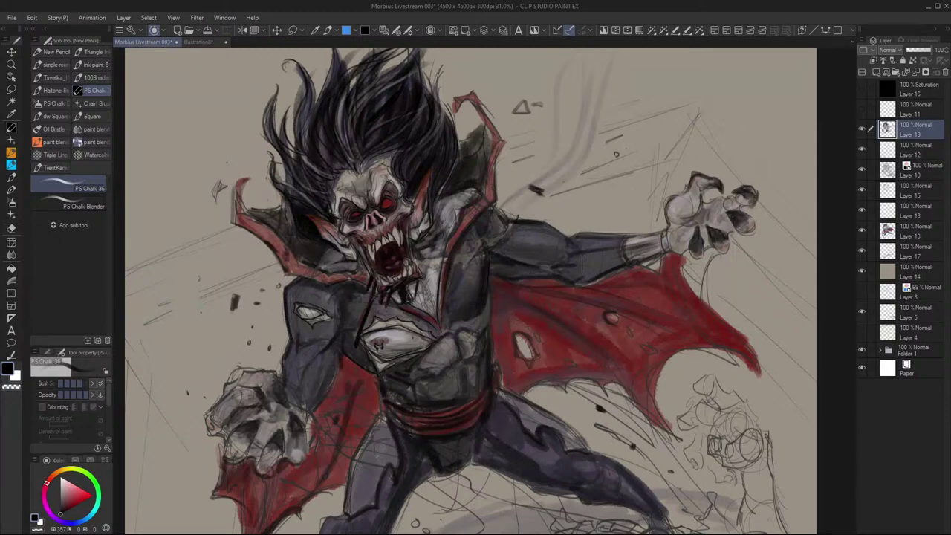
key(ctrl+s)
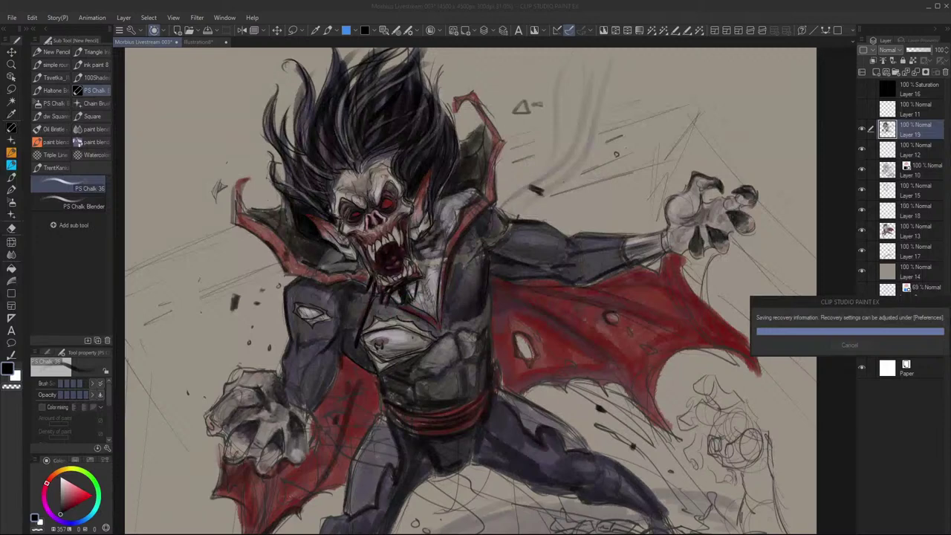
drag(873, 301, 429, 204)
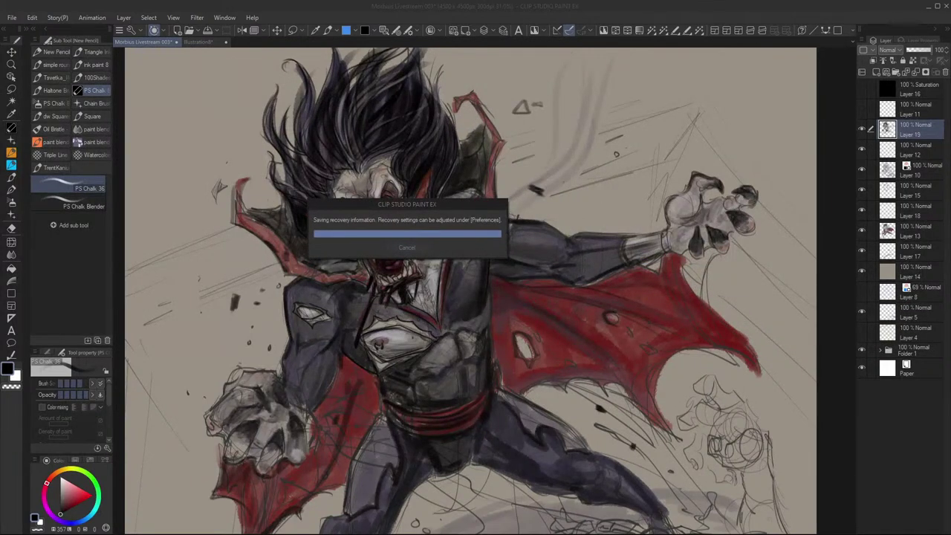
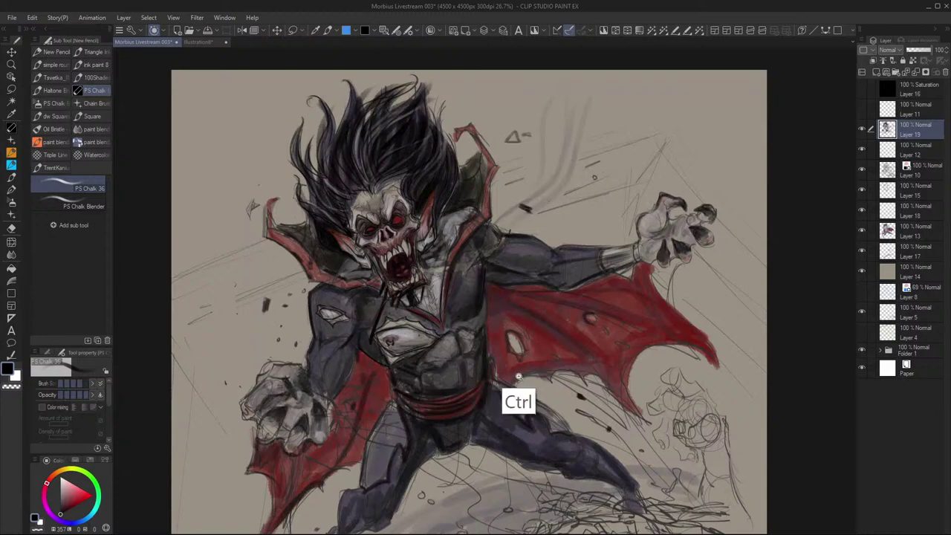
Switch to the New Pencil brush and darken the shading on the outstretched arm and along the torso beside the other arm
drag(528, 378, 518, 378)
scroll(518, 378, up, 2)
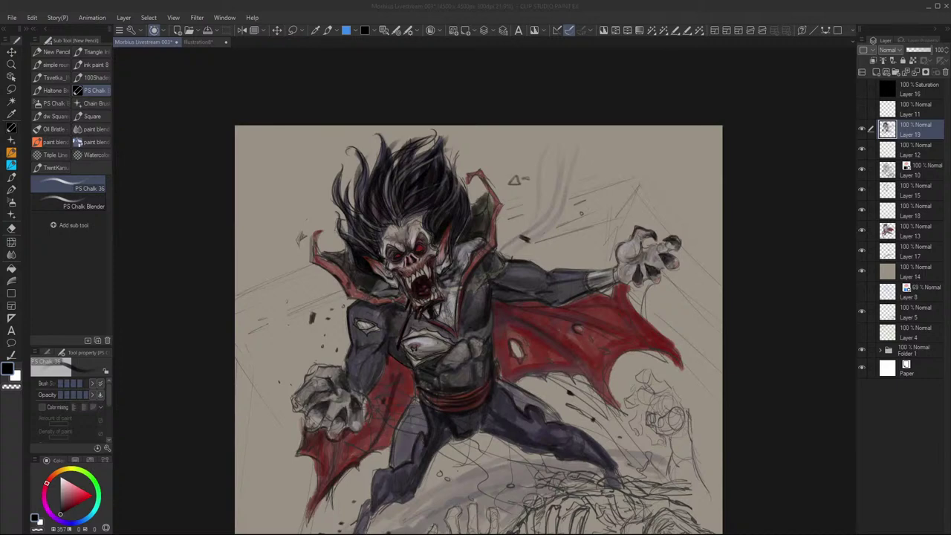
drag(522, 381, 452, 321)
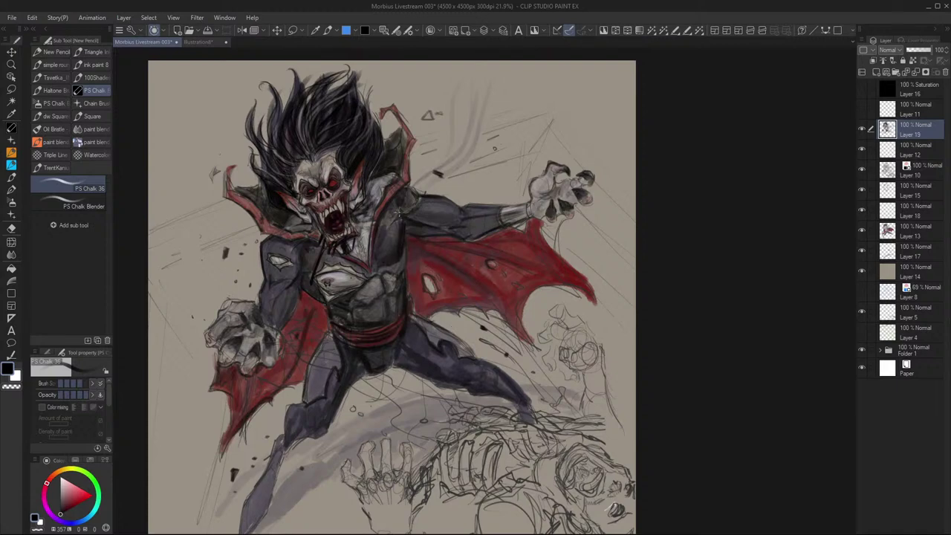
key(ctrl)
key(period)
key(p)
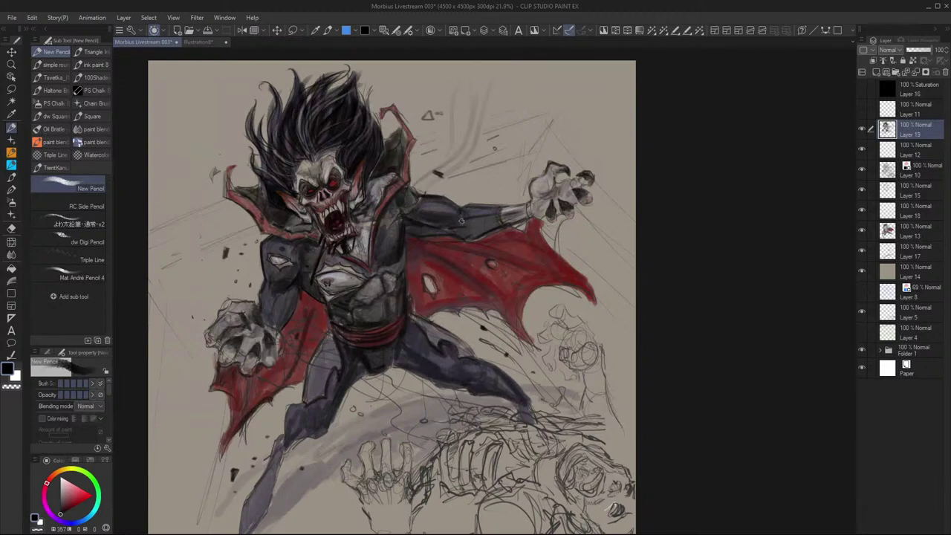
mouse_move(463, 223)
mouse_down()
mouse_move(480, 230)
mouse_move(519, 213)
mouse_up()
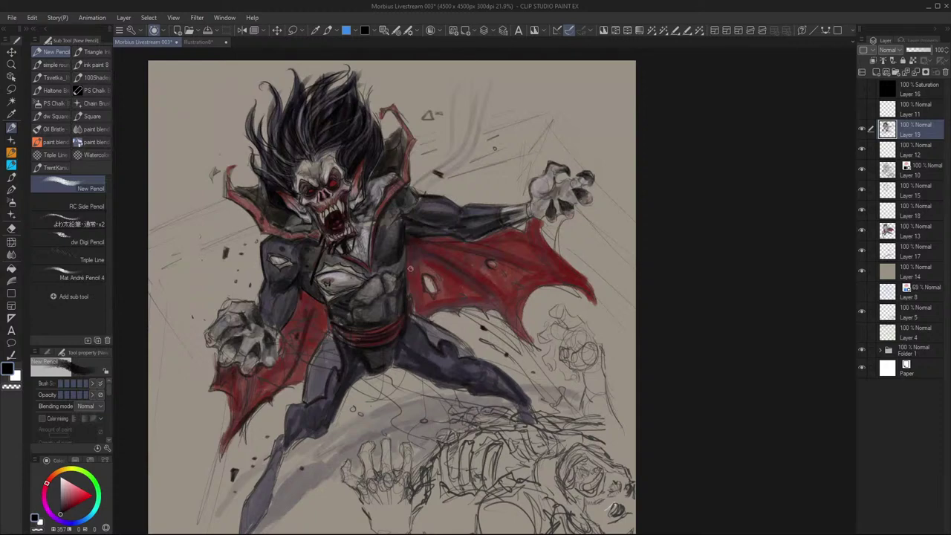
drag(303, 292, 303, 321)
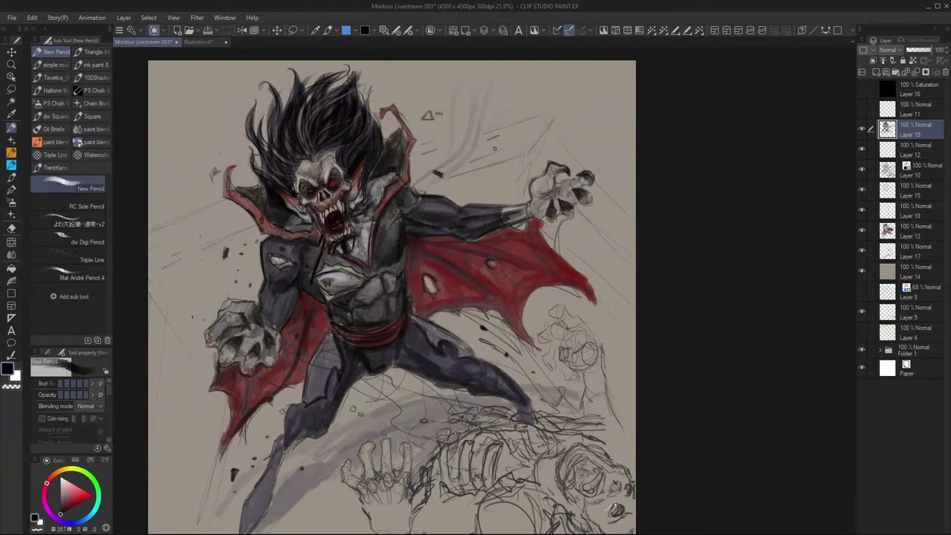
Sample a light grey from the forehead and paint small pale torn patches on the extended thigh with New Pencil
key(e)
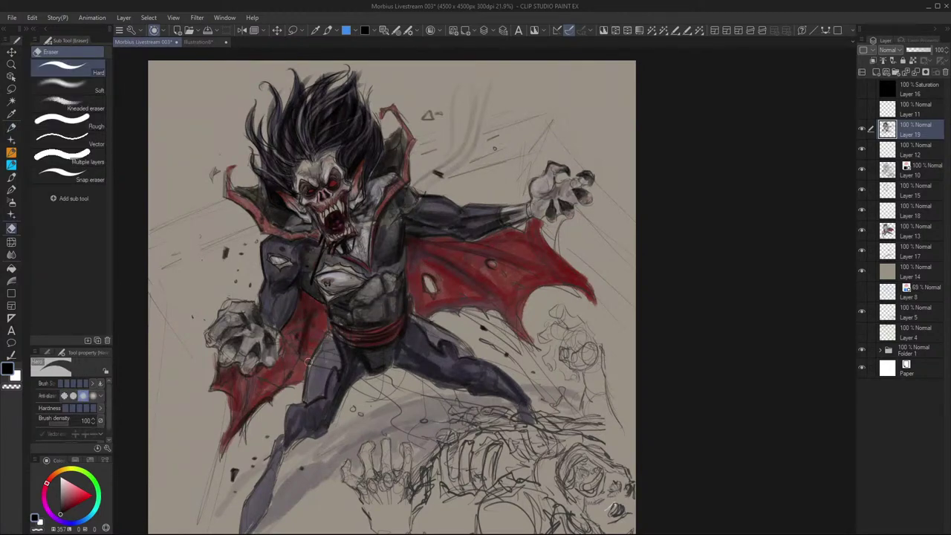
scroll(423, 419, down, 3)
scroll(426, 432, up, 2)
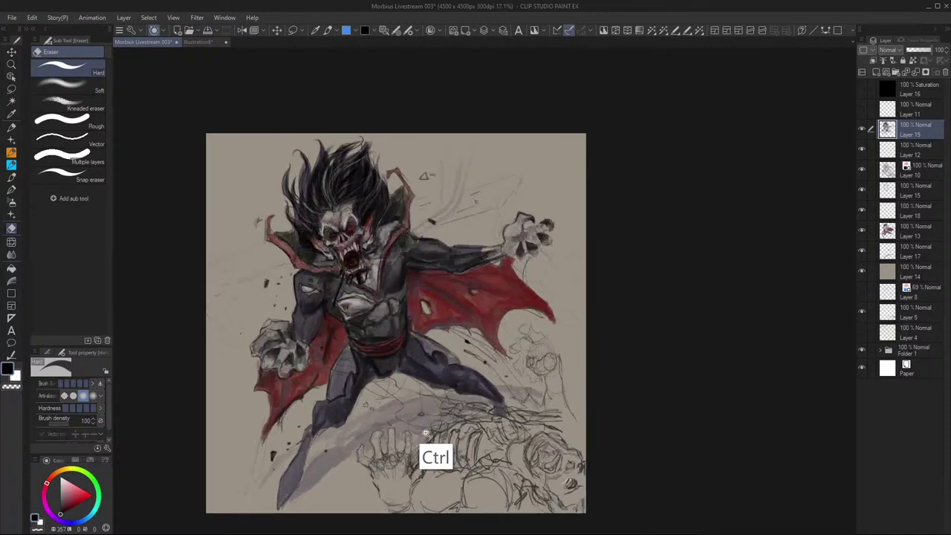
scroll(426, 434, up, 1)
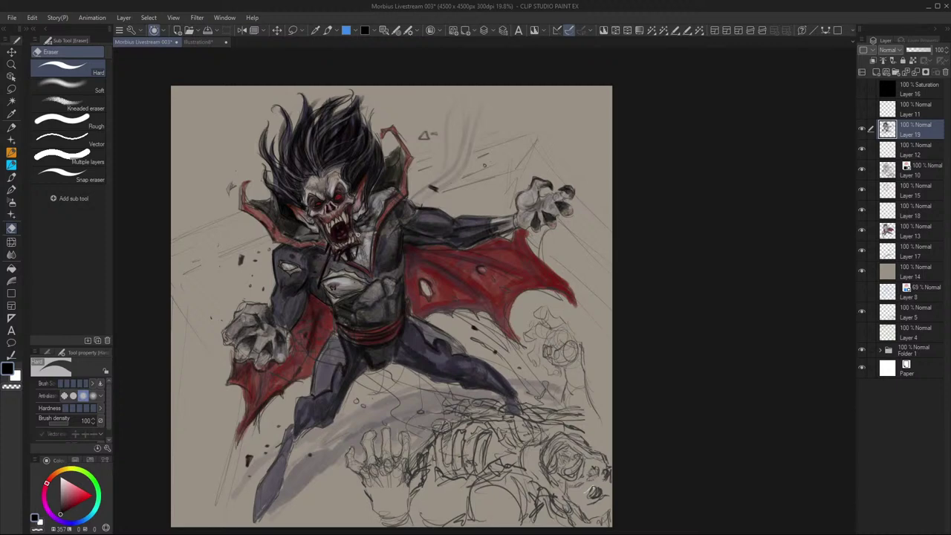
alt+click(338, 178)
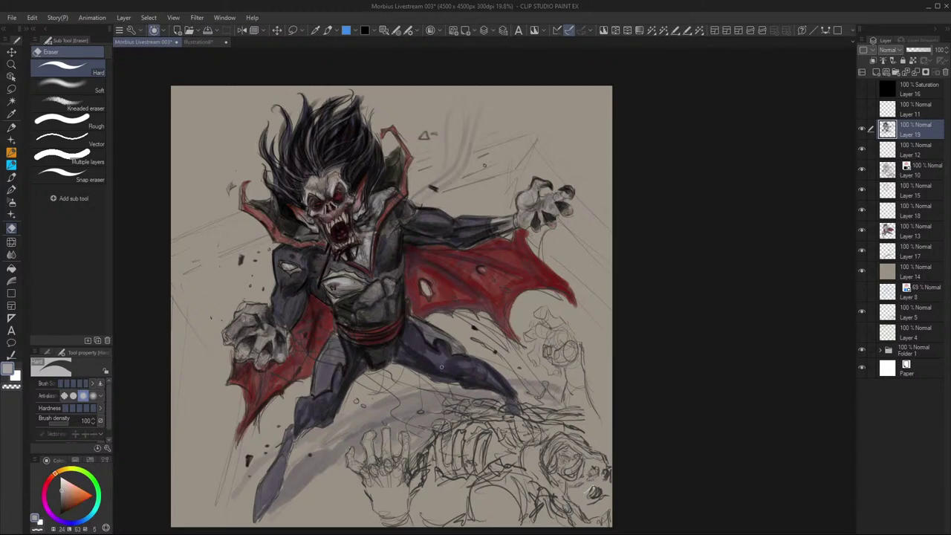
key(p)
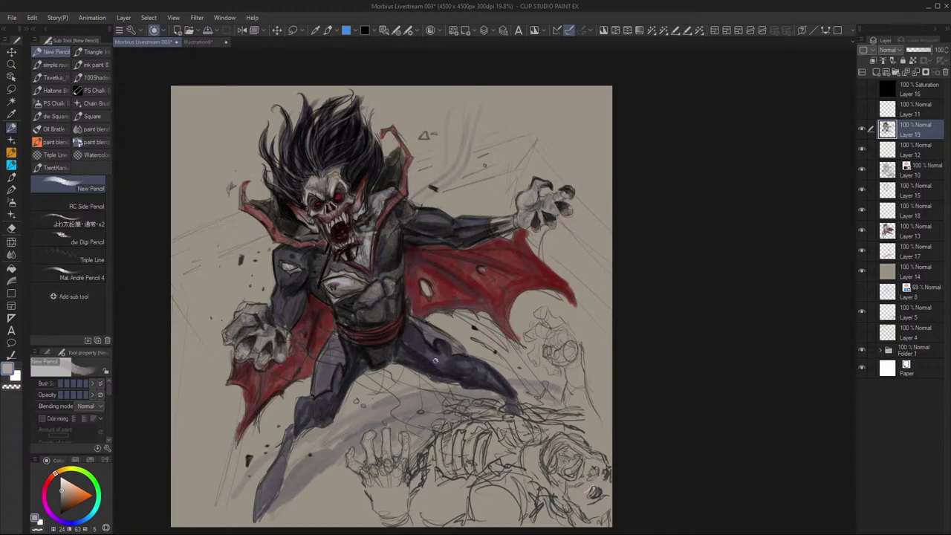
mouse_move(437, 362)
mouse_down()
mouse_move(421, 351)
mouse_move(433, 369)
mouse_up()
Switch to PS Chalk 36 and rework the torn sleeve patch on the upper arm using black and sampled light and dark tones
click(94, 90)
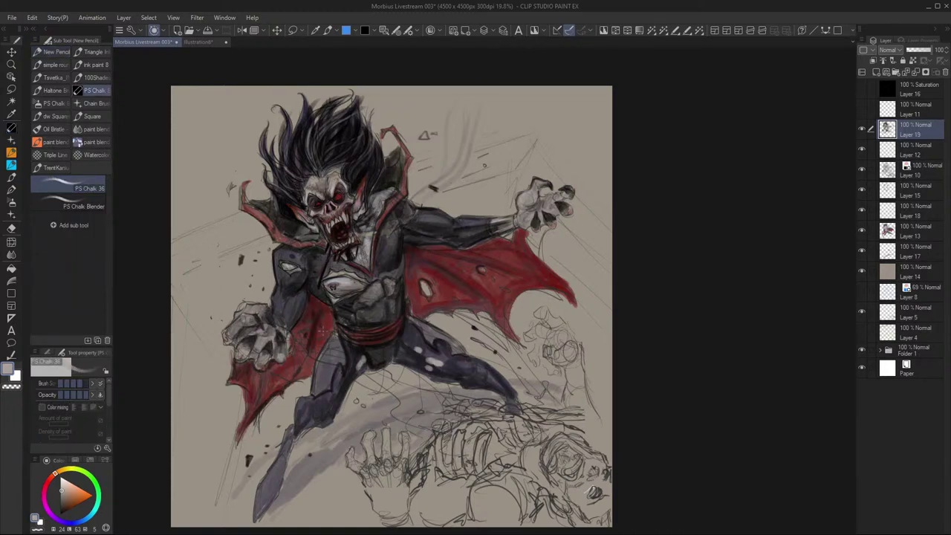
drag(72, 499, 60, 515)
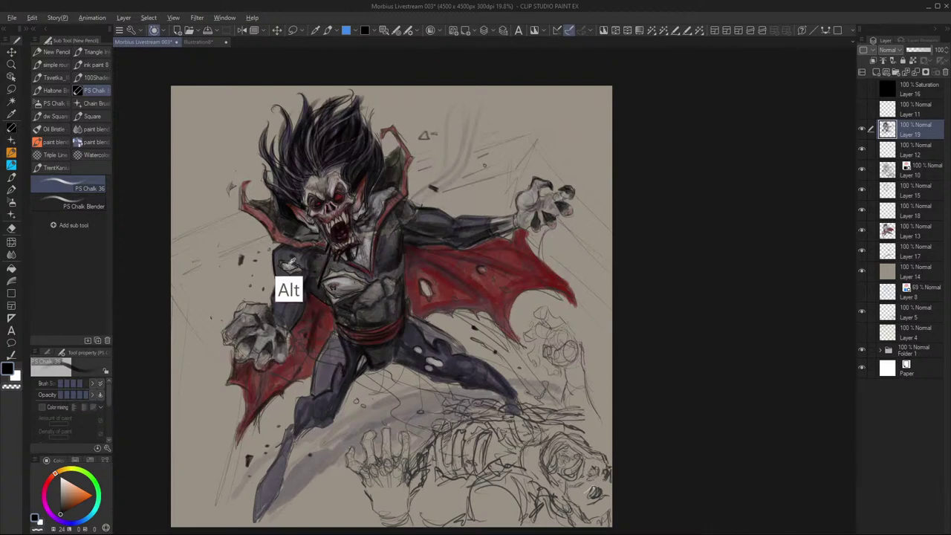
alt+click(291, 266)
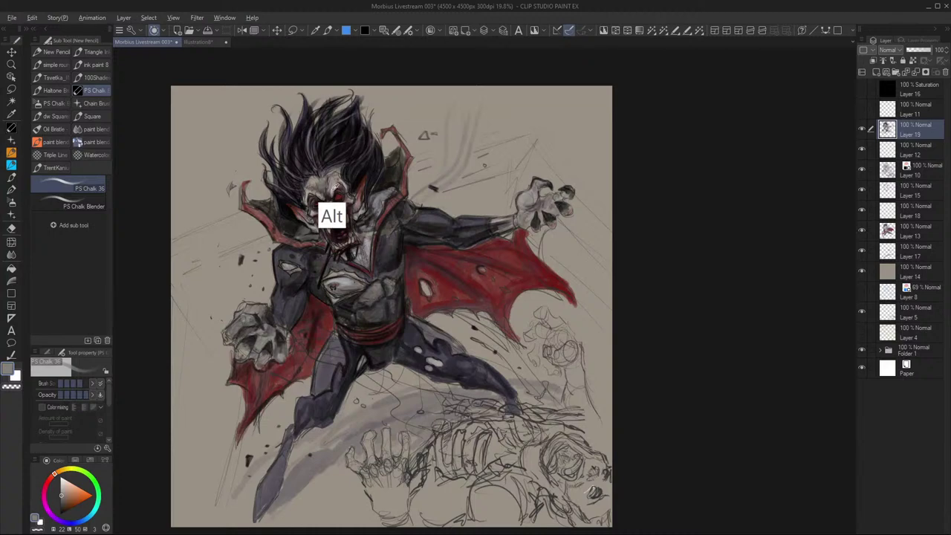
alt+click(332, 214)
drag(284, 263, 288, 266)
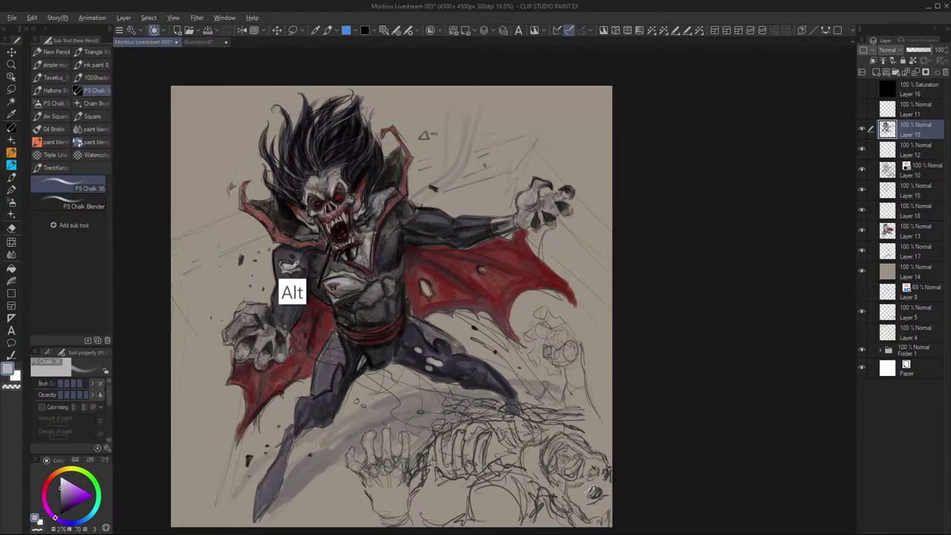
alt+click(297, 273)
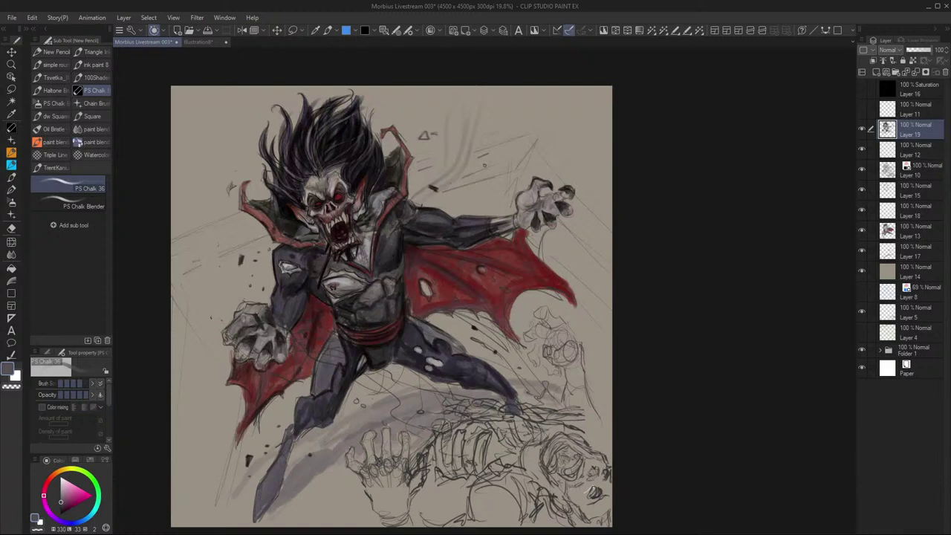
alt+click(333, 245)
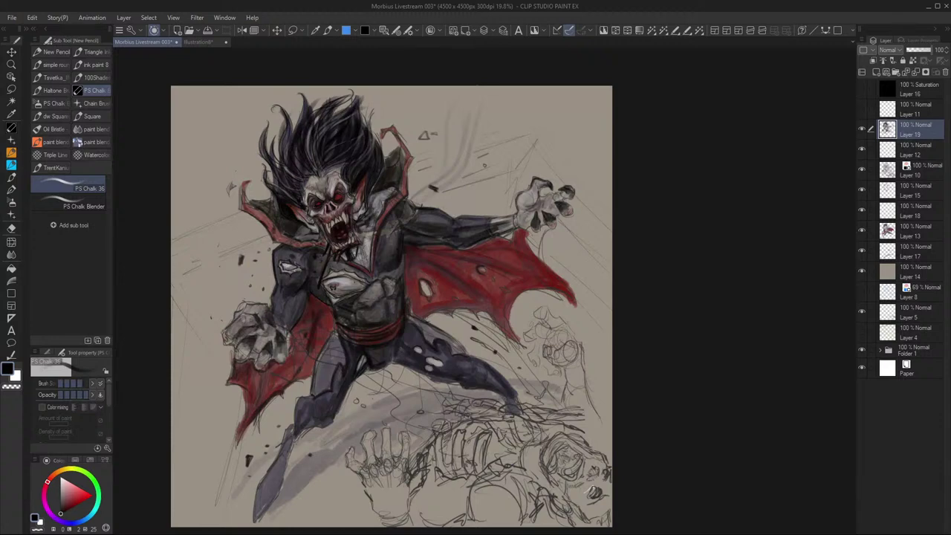
drag(283, 252, 295, 259)
alt+click(297, 274)
Try a stroke over the pale torn area of the chest with a dark tone sampled from the suit
scroll(364, 321, down, 2)
scroll(362, 322, up, 4)
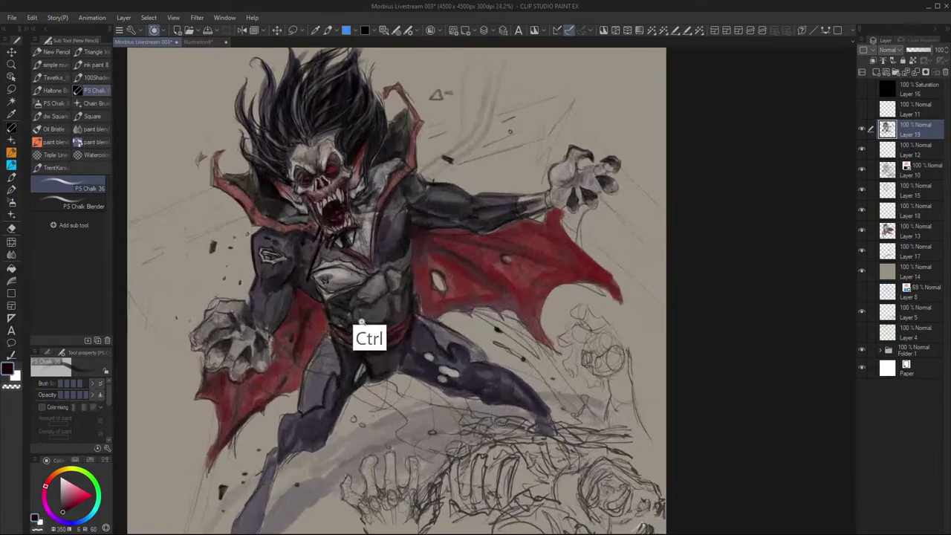
scroll(362, 322, down, 1)
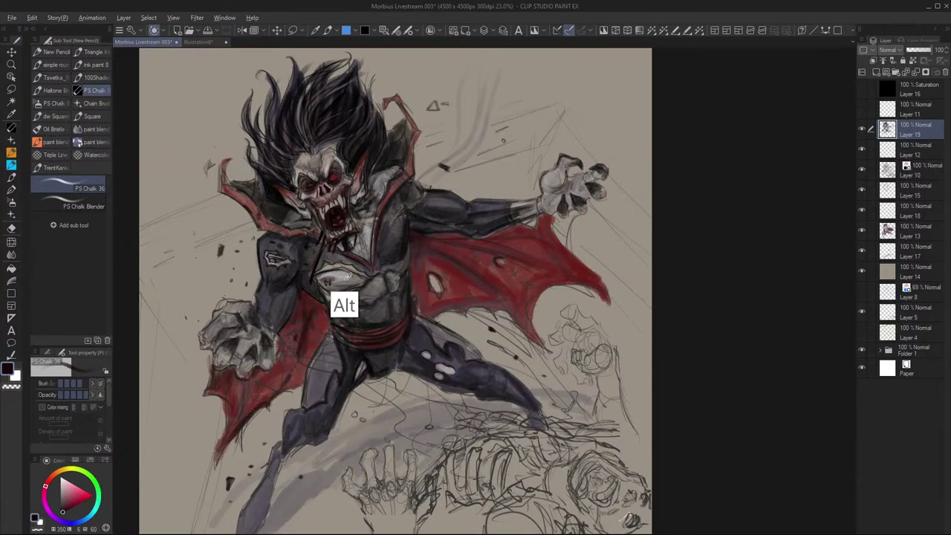
alt+click(345, 304)
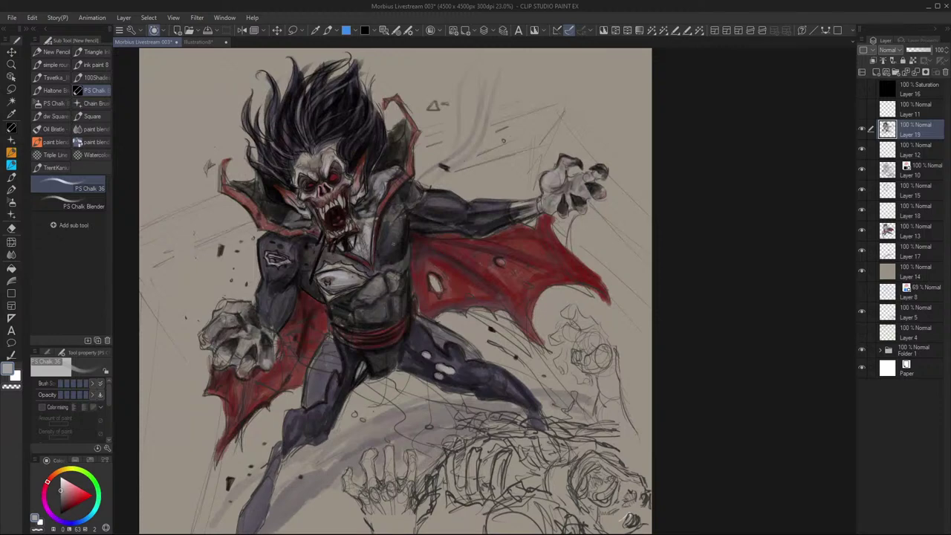
alt+click(393, 253)
drag(327, 283, 343, 287)
key(ctrl+z)
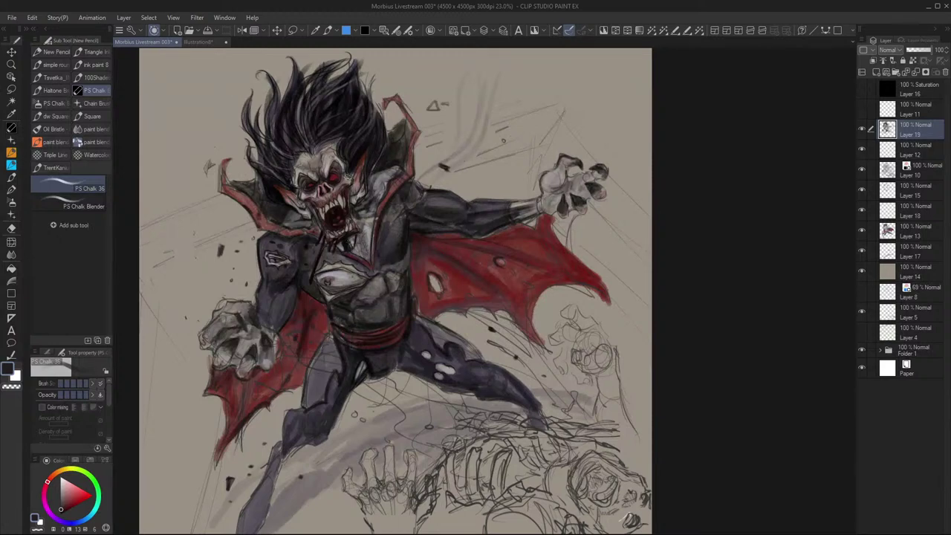
scroll(371, 264, down, 1)
scroll(368, 273, down, 1)
scroll(385, 281, down, 1)
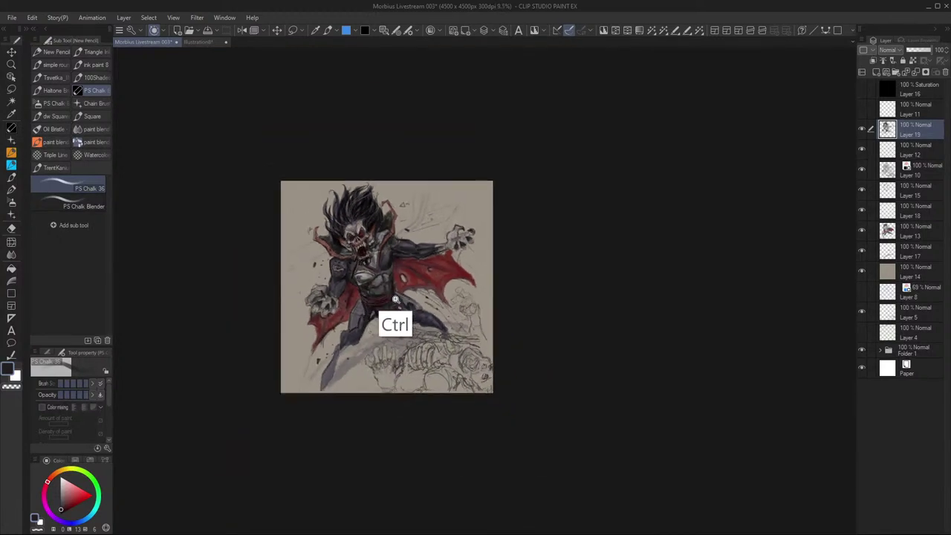
Examine the whole figure's balance, including the torn chest, cape and extended thigh, from overview and close range
scroll(414, 318, up, 1)
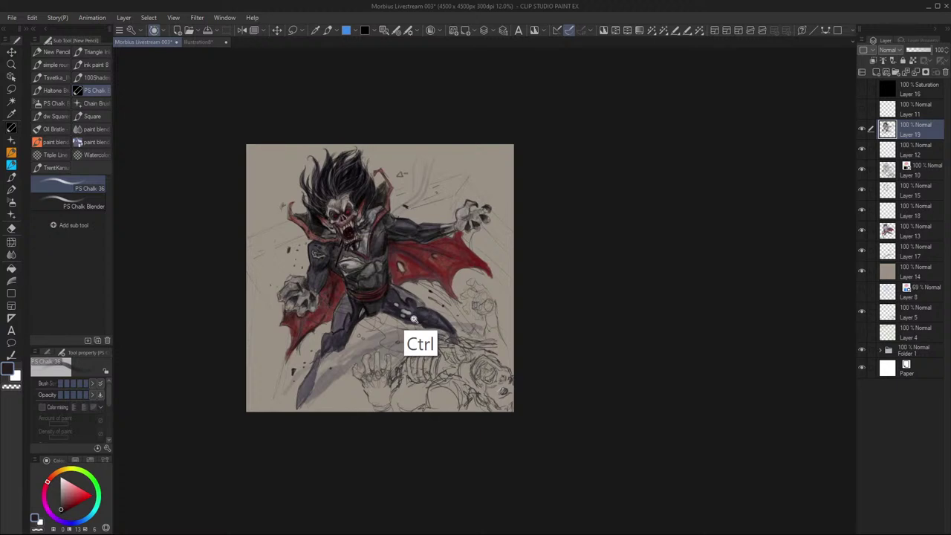
scroll(414, 320, down, 1)
scroll(416, 336, down, 1)
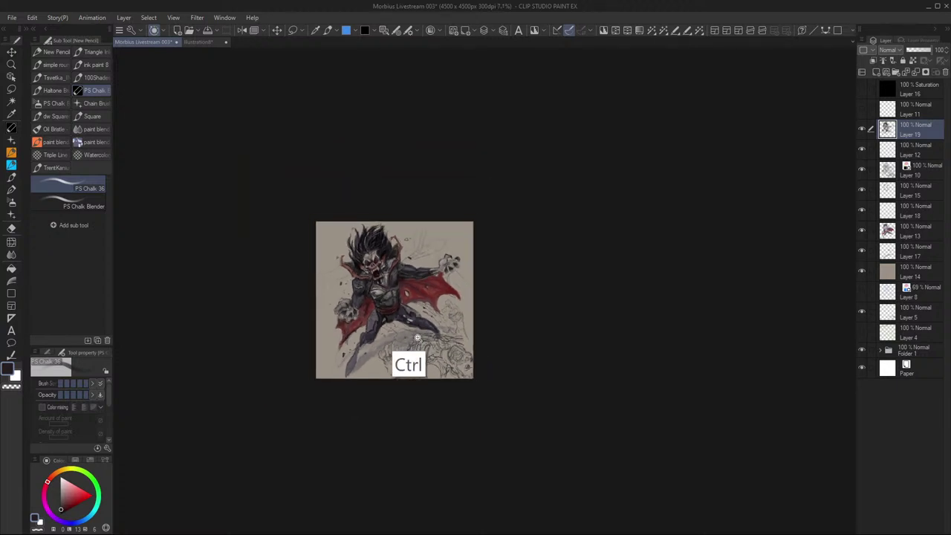
scroll(427, 347, up, 2)
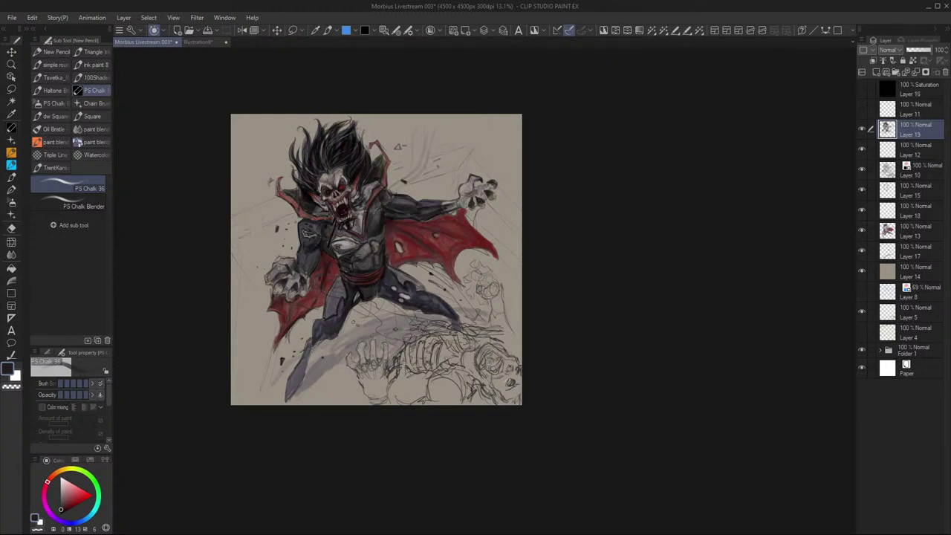
scroll(470, 311, up, 2)
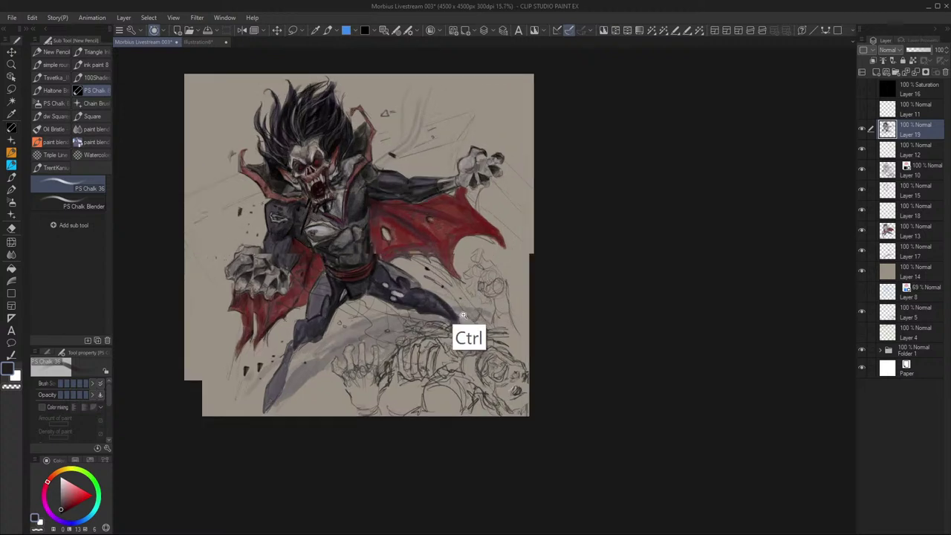
drag(471, 311, 454, 368)
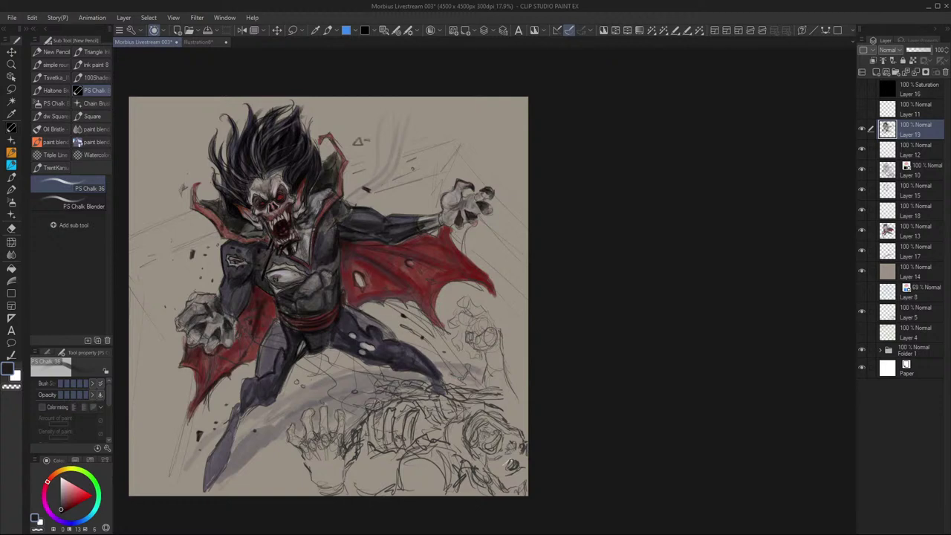
scroll(412, 349, up, 1)
scroll(412, 349, down, 2)
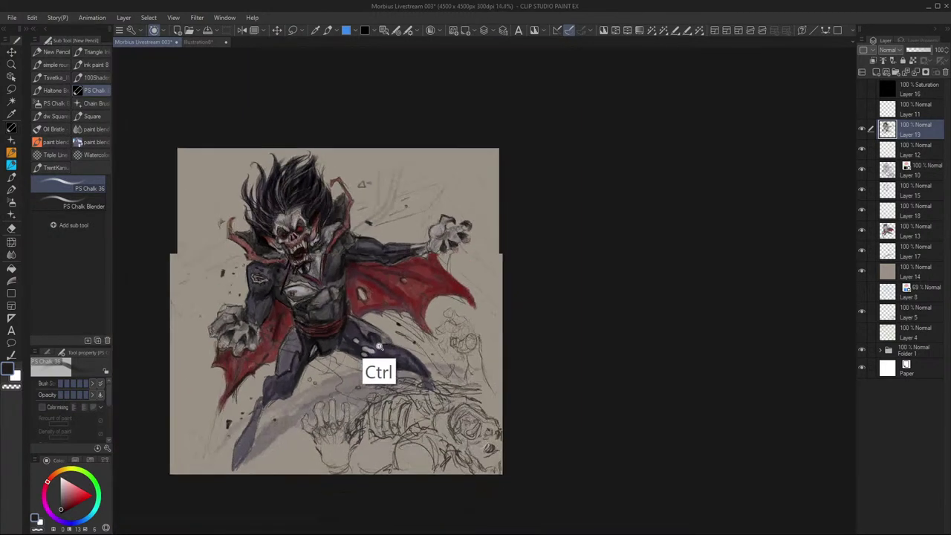
scroll(344, 235, up, 2)
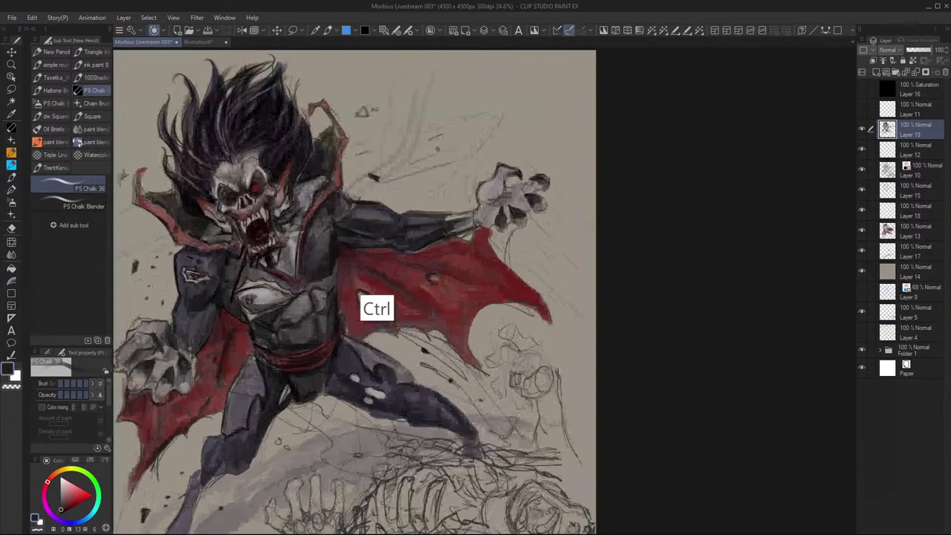
scroll(316, 290, up, 2)
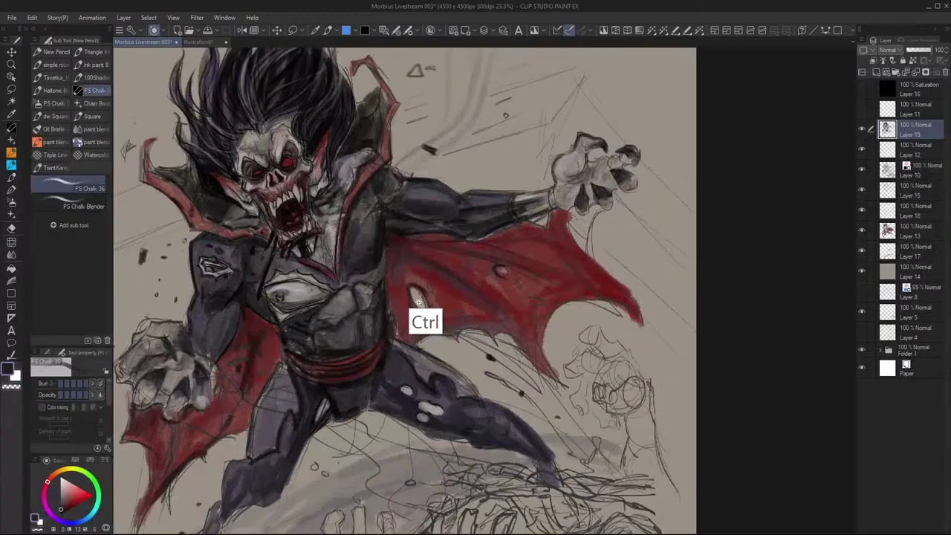
scroll(430, 339, down, 3)
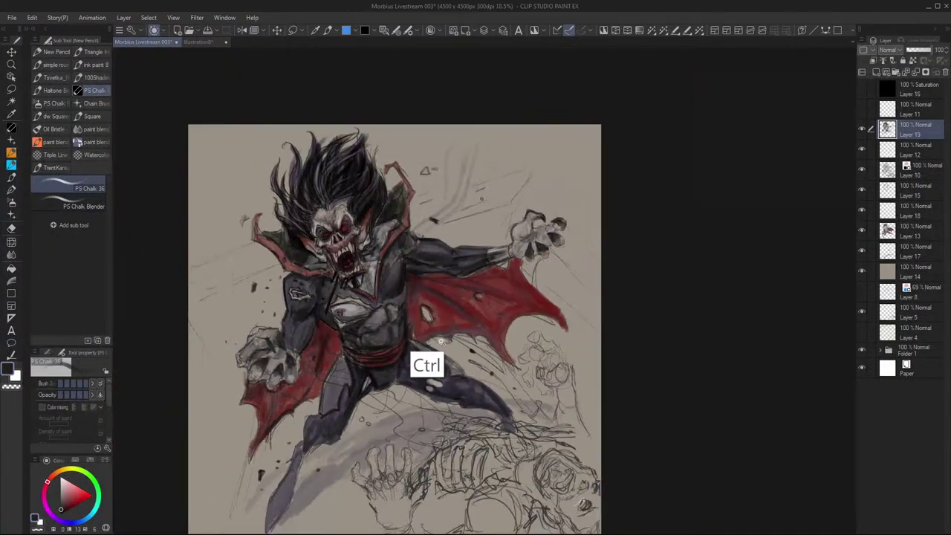
scroll(430, 340, up, 3)
scroll(430, 340, down, 1)
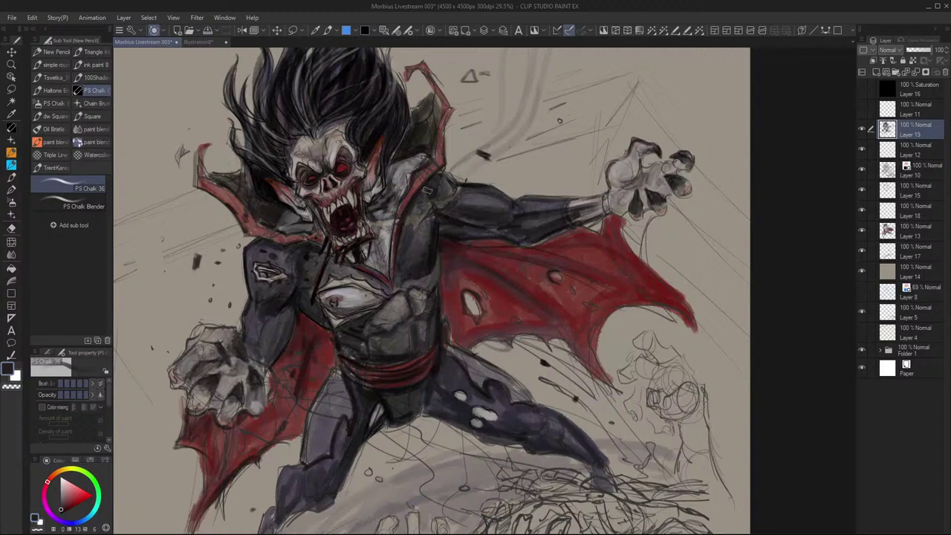
Choose a light warm cream and paint small highlights on the teeth and around the open jaw with PS Chalk 36
scroll(389, 226, up, 2)
scroll(389, 226, up, 1)
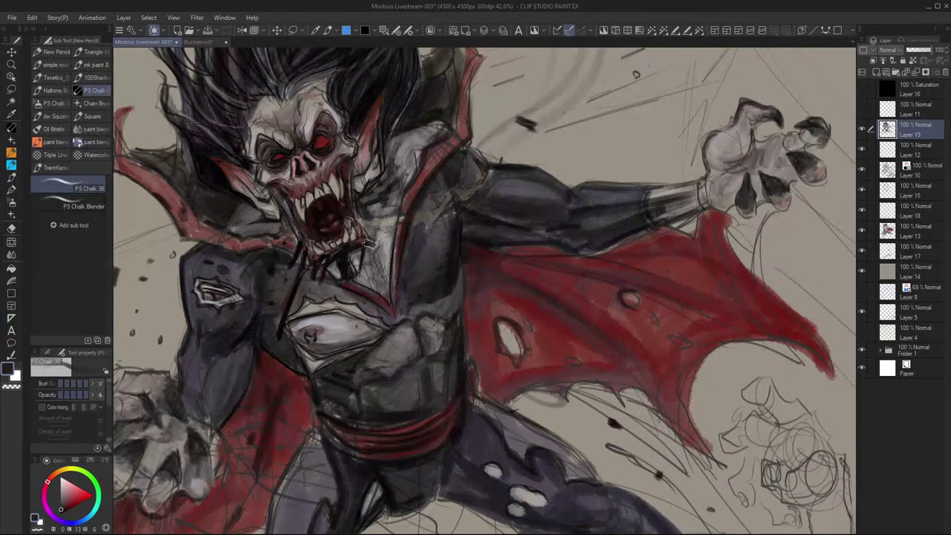
click(64, 499)
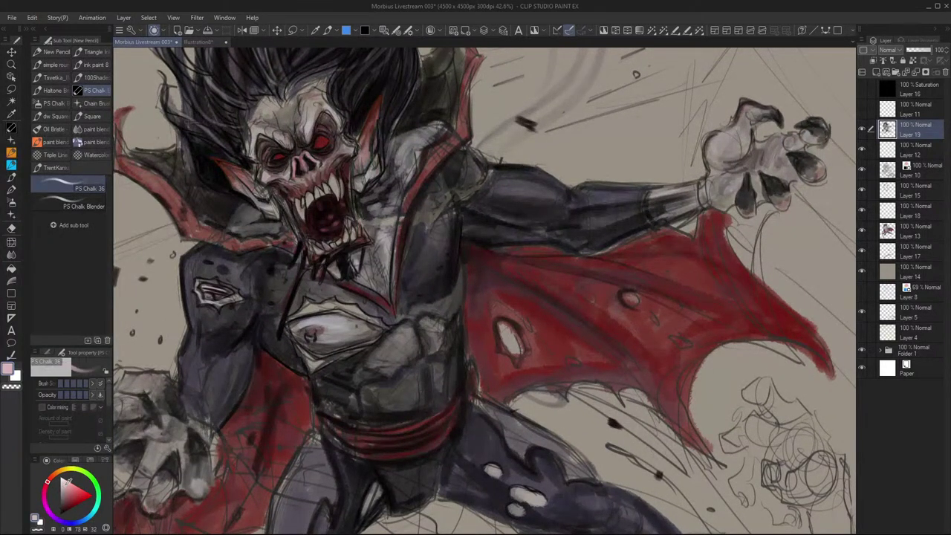
click(53, 474)
click(68, 483)
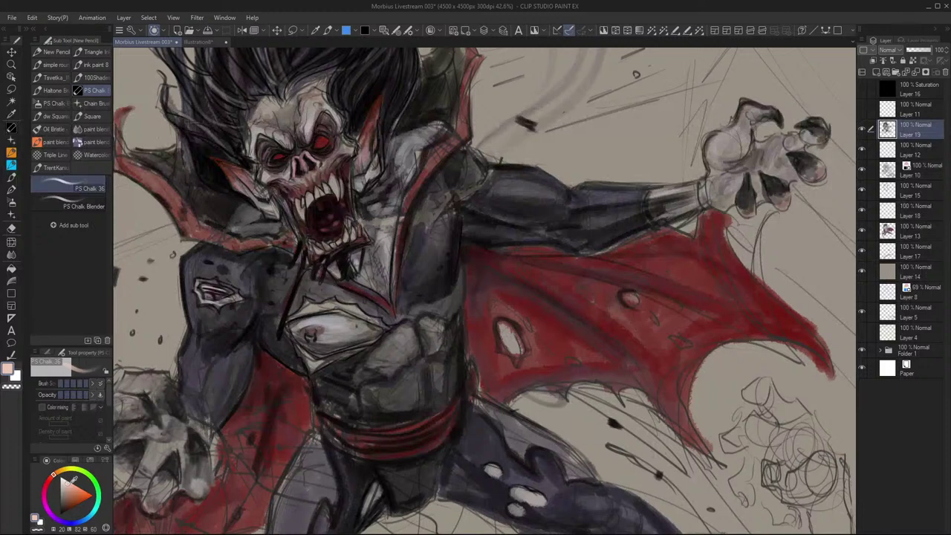
click(59, 471)
click(66, 480)
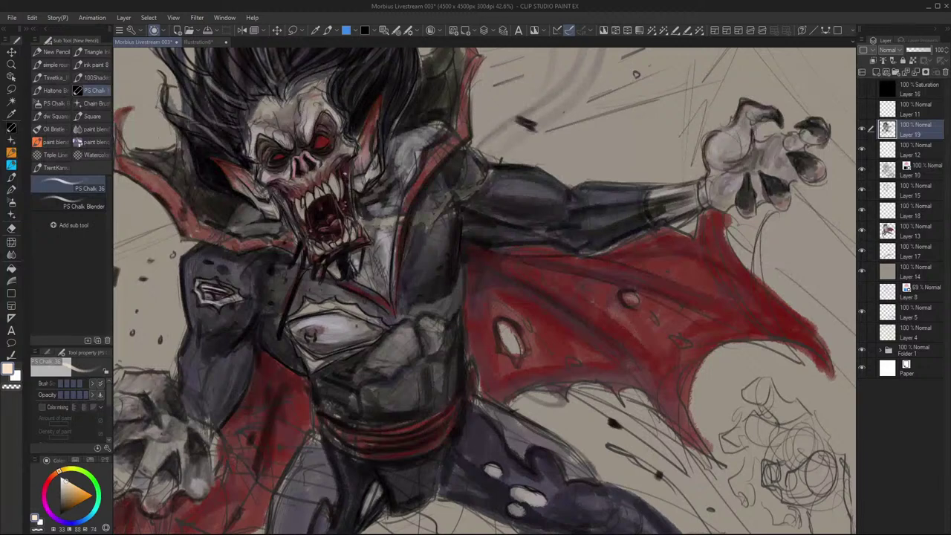
drag(302, 228, 299, 243)
Deepen the blood around the jaw and its hanging strand with dark reds, and touch up highlights with pale yellow
click(48, 479)
click(73, 500)
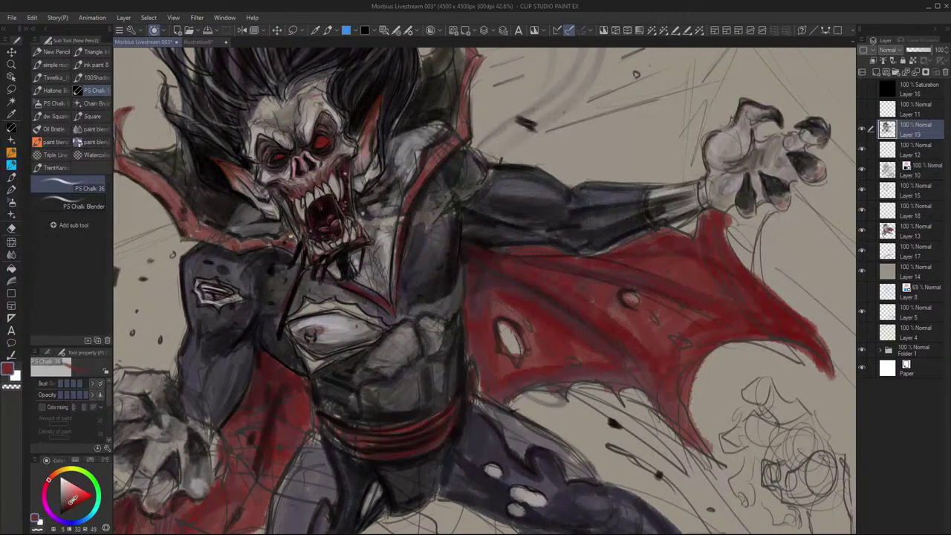
drag(73, 500, 65, 510)
click(46, 484)
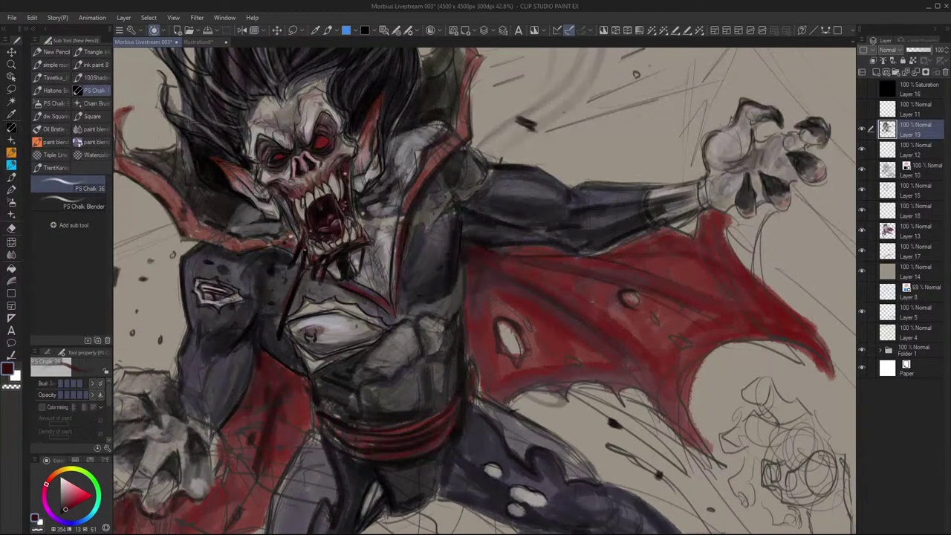
drag(65, 509, 63, 511)
click(65, 484)
click(65, 469)
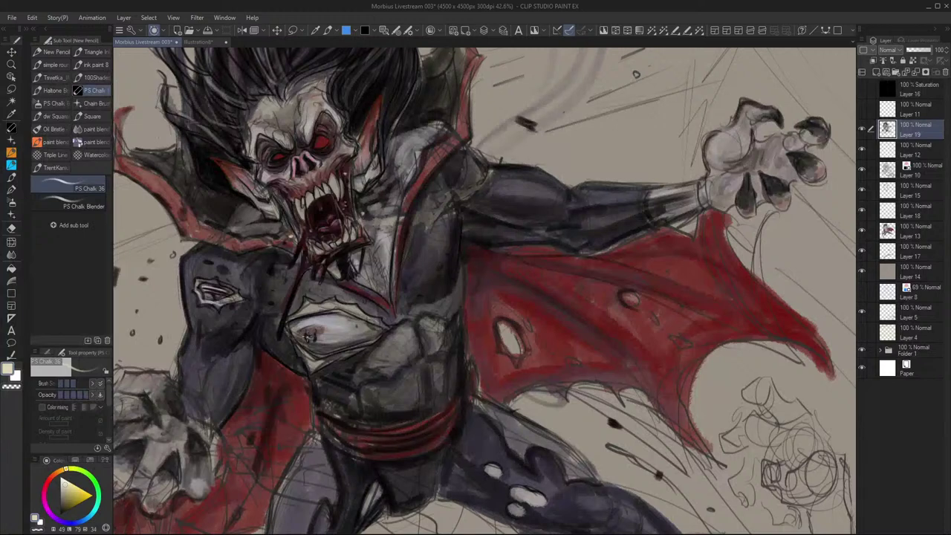
Sample skin tones from the exposed chest patch and soften the shading around the nipple
alt+click(319, 325)
alt+click(318, 324)
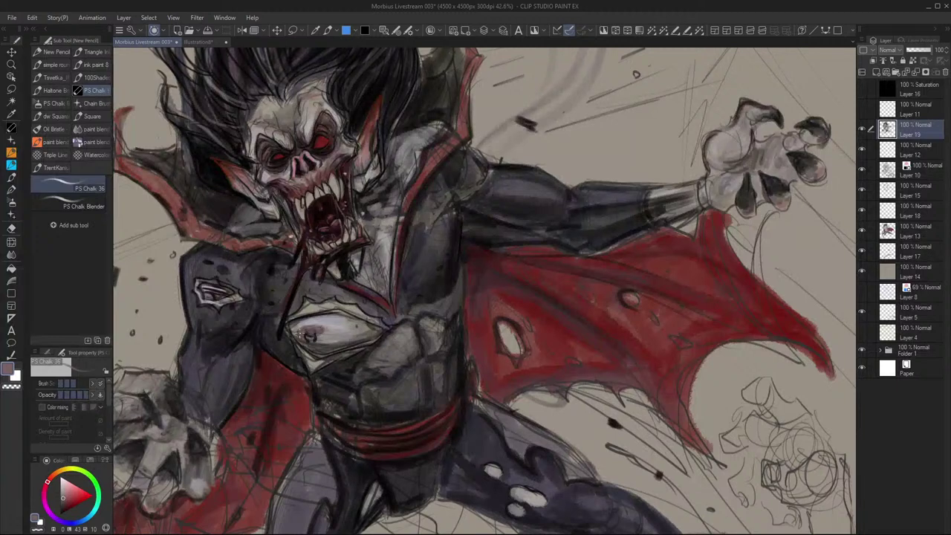
alt+click(297, 324)
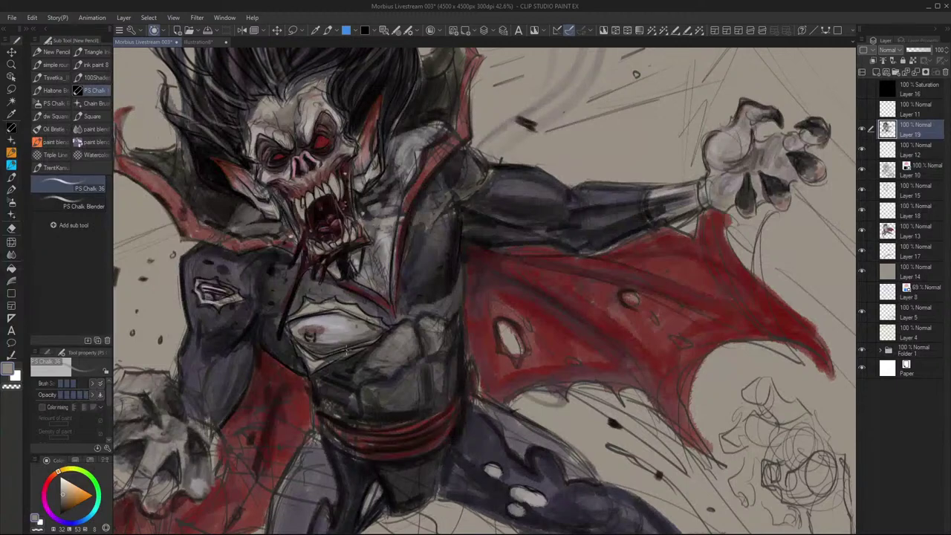
Choose a light cream and add fine highlights to the teeth, the exposed chest and the dripping strands at the jaw
scroll(338, 342, down, 3)
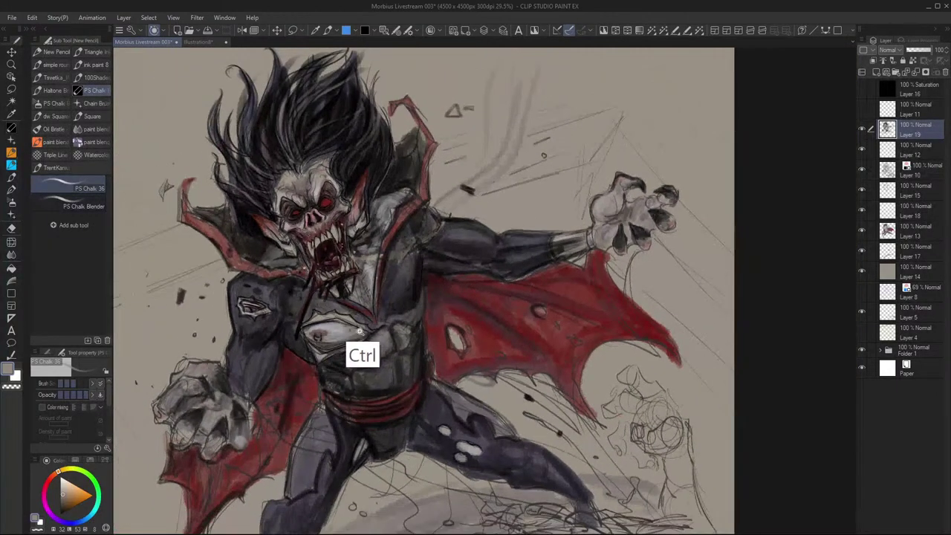
scroll(338, 340, up, 3)
scroll(339, 340, up, 2)
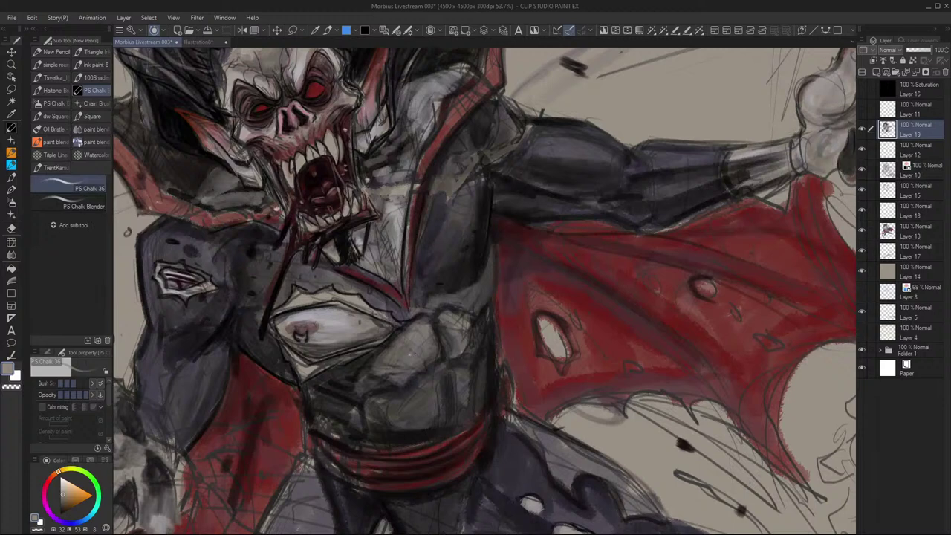
click(67, 479)
click(69, 476)
scroll(309, 390, down, 2)
scroll(310, 389, down, 2)
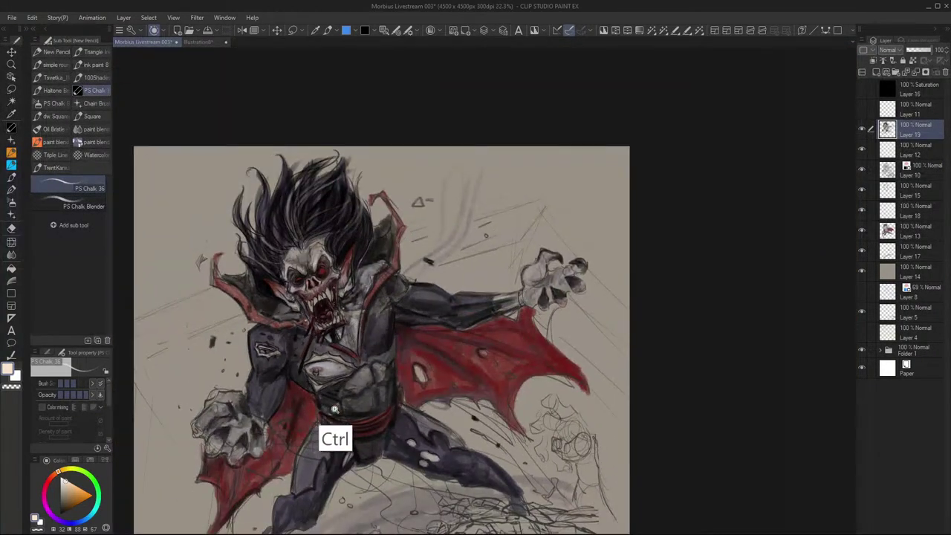
scroll(333, 412, up, 2)
scroll(327, 272, up, 2)
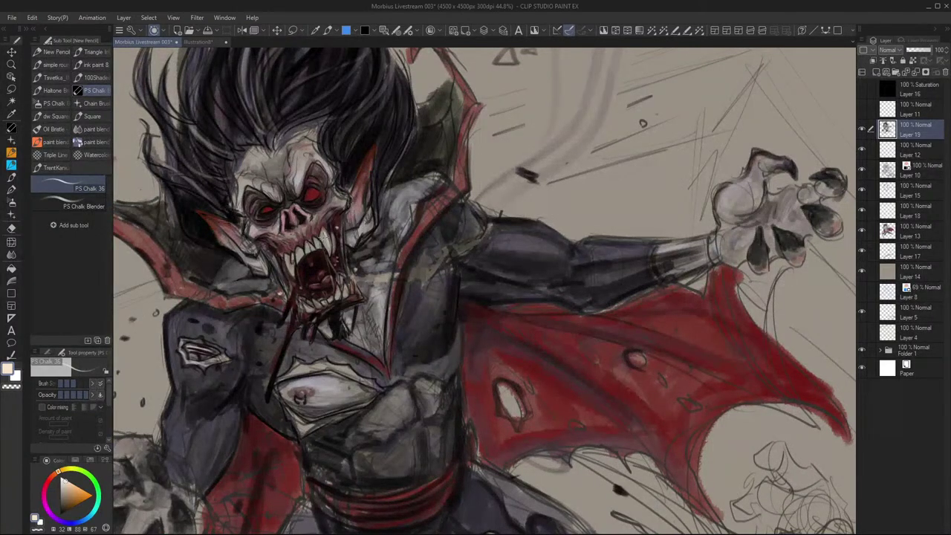
drag(317, 240, 315, 248)
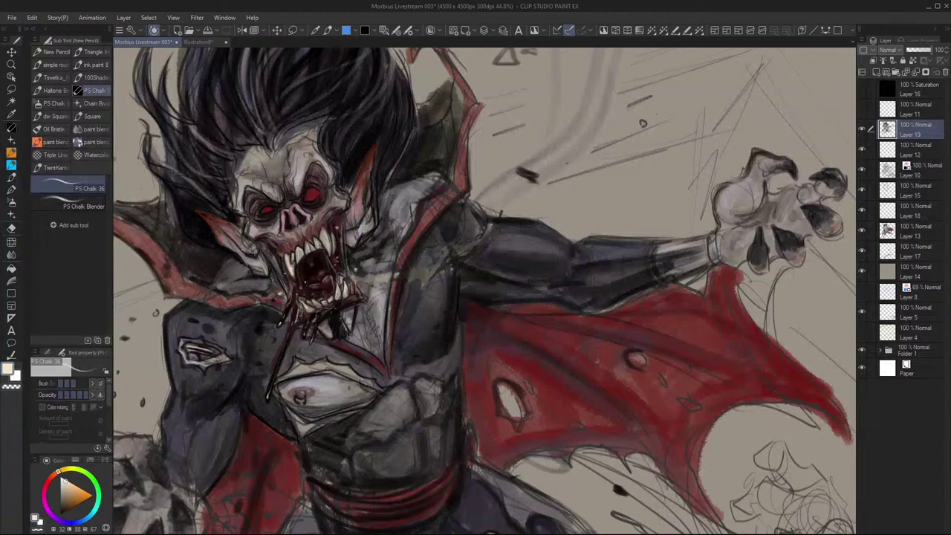
Sample dark suit tones, rework the costume around the dripping strand and torn chest, and enlarge the brush
key(ctrl)
drag(424, 339, 452, 382)
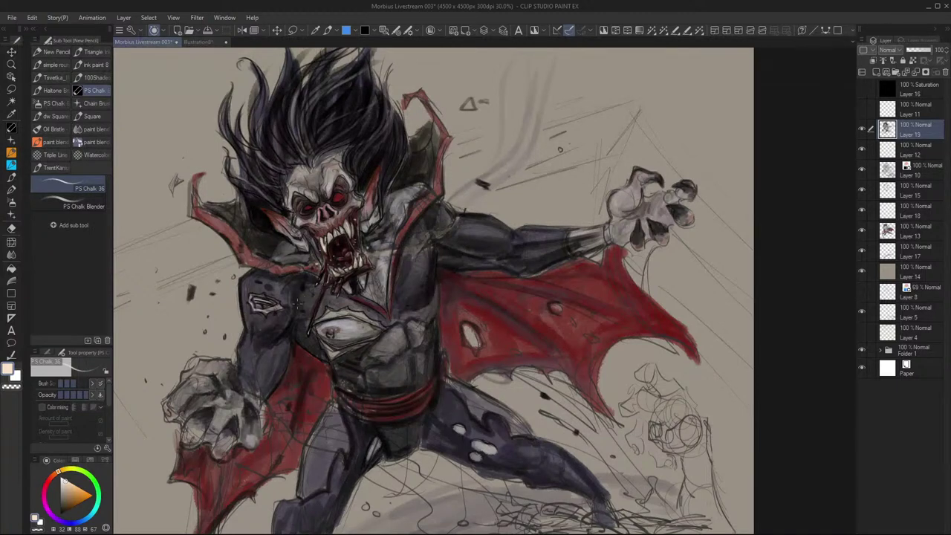
alt+click(310, 303)
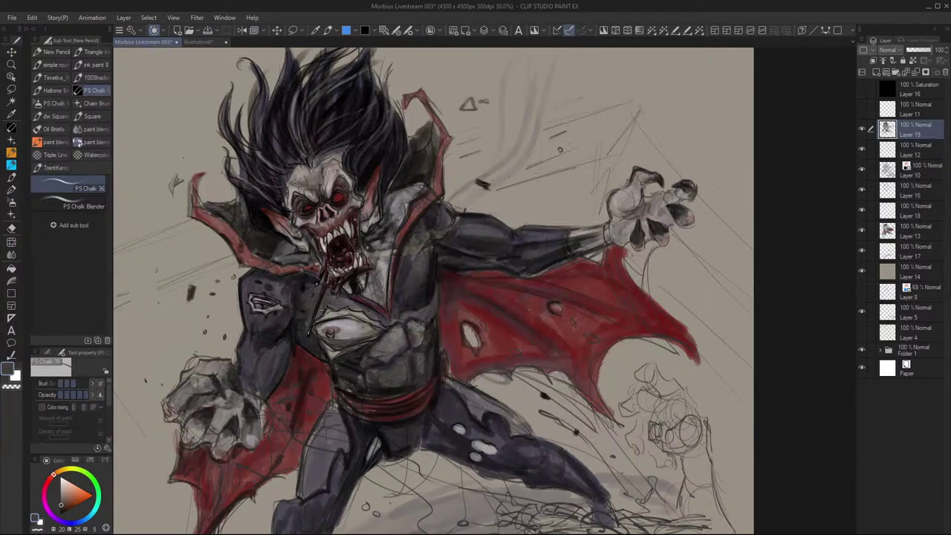
scroll(331, 342, up, 3)
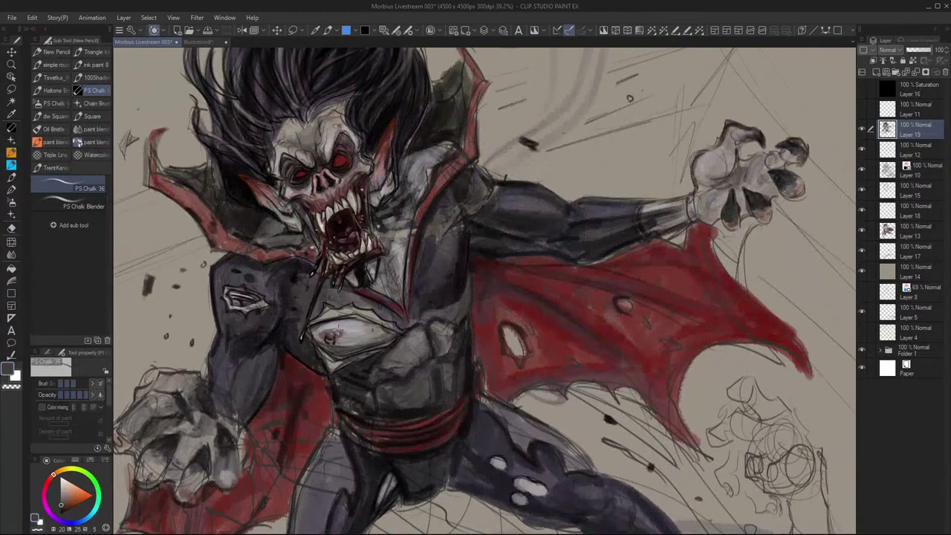
alt+click(324, 294)
alt+click(453, 283)
key(])
key(])
key(])
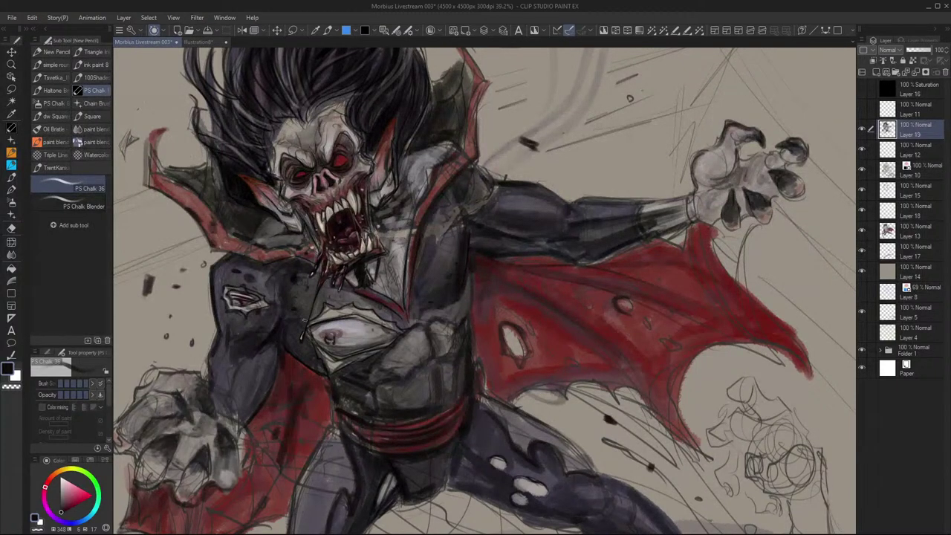
Sample light and dark tones around the V-shaped neckline and refine the shading on the exposed chest below the jaw
alt+click(396, 294)
mouse_move(394, 259)
mouse_down()
mouse_move(402, 285)
mouse_move(378, 277)
mouse_move(395, 272)
mouse_move(395, 285)
mouse_move(382, 276)
mouse_move(367, 285)
mouse_move(374, 269)
mouse_move(358, 284)
mouse_move(381, 279)
mouse_move(370, 288)
mouse_move(385, 290)
mouse_move(382, 257)
mouse_move(371, 287)
mouse_move(391, 251)
mouse_up()
alt+click(382, 289)
alt+click(401, 256)
alt+click(378, 261)
alt+click(405, 247)
key([)
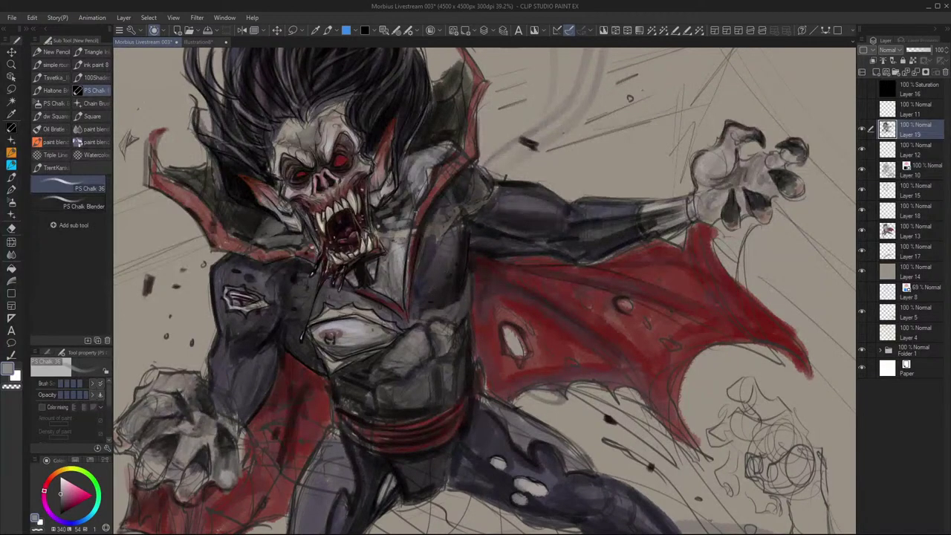
scroll(417, 290, down, 5)
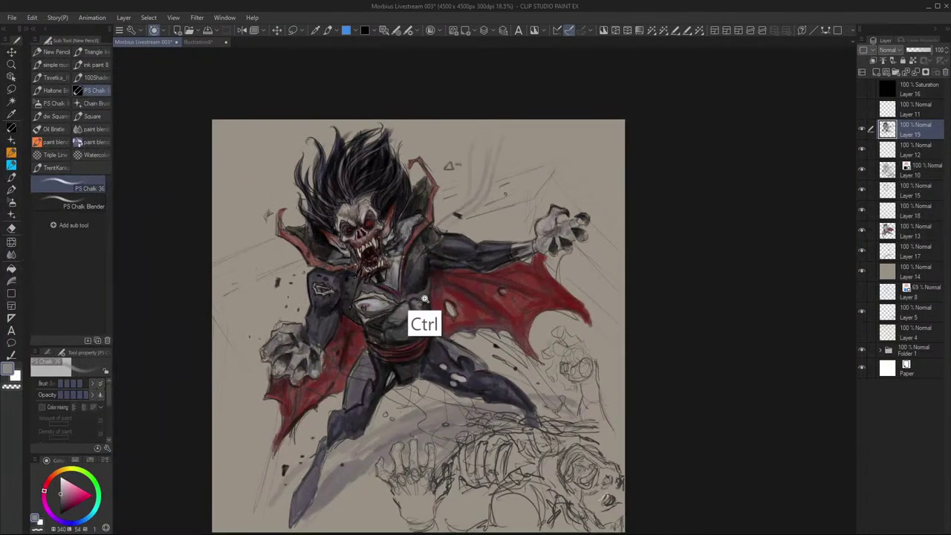
scroll(417, 289, up, 4)
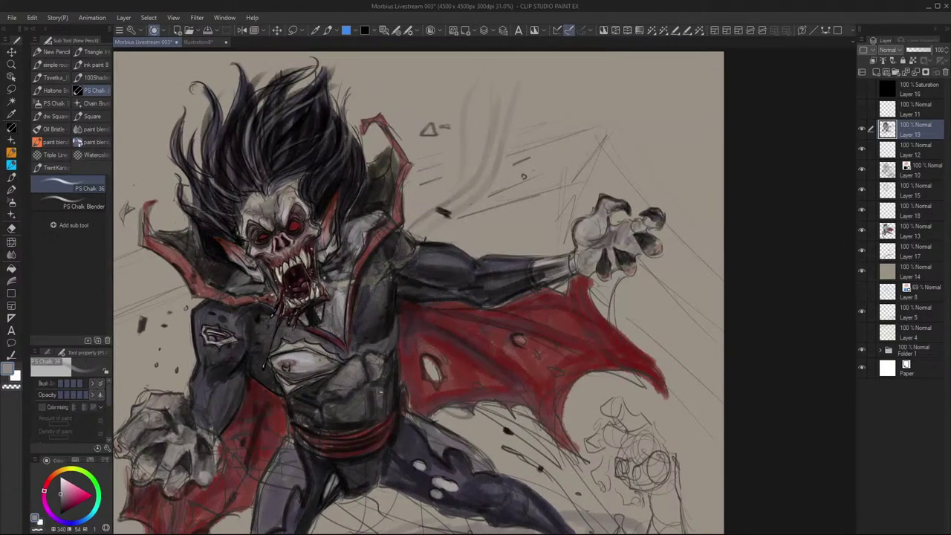
scroll(362, 375, down, 3)
scroll(361, 371, down, 2)
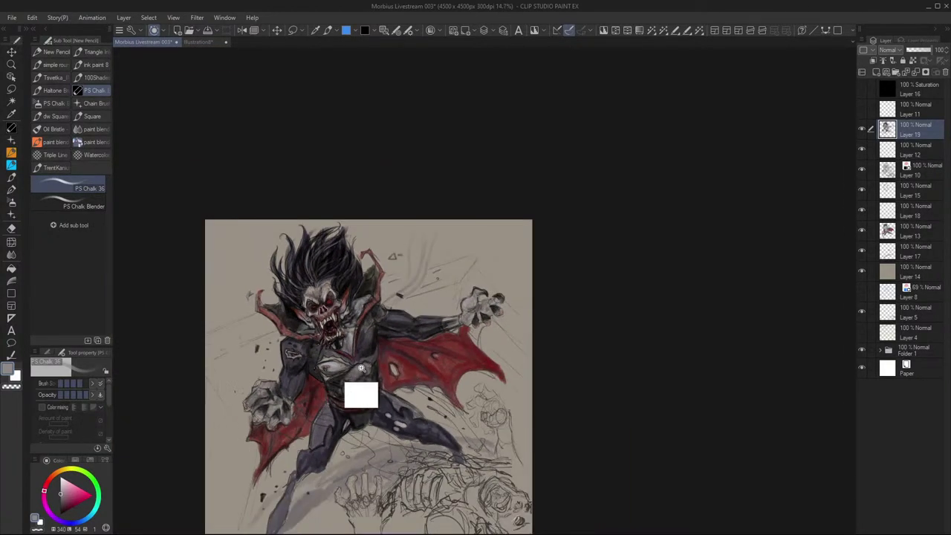
scroll(362, 369, up, 4)
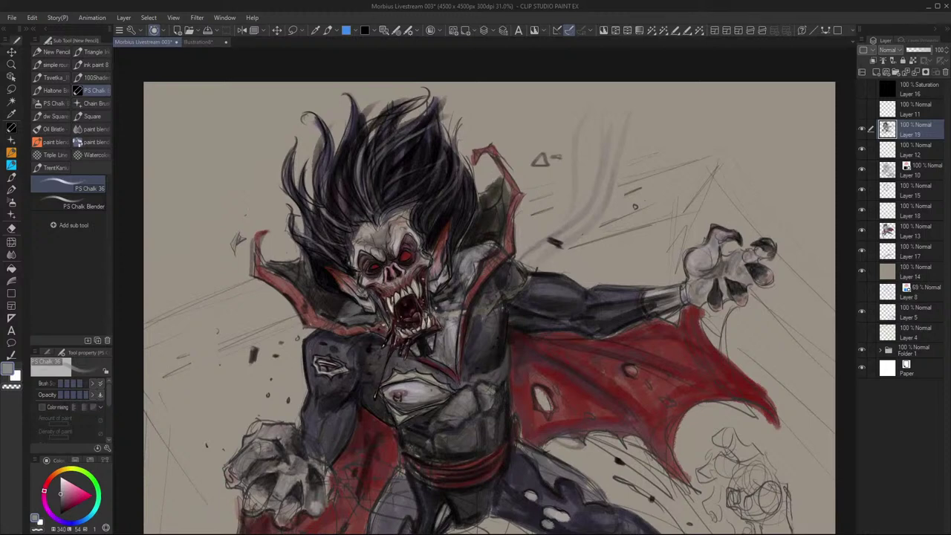
Choose a pale cream and paint highlights along the forehead and the brow ridges between the eyes
scroll(428, 327, up, 1)
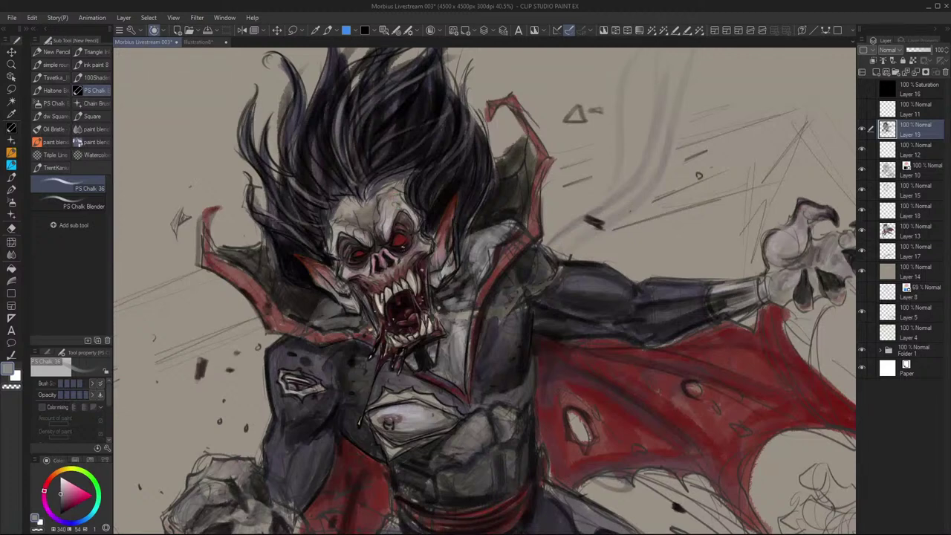
click(69, 480)
click(65, 478)
click(66, 468)
click(64, 478)
click(63, 479)
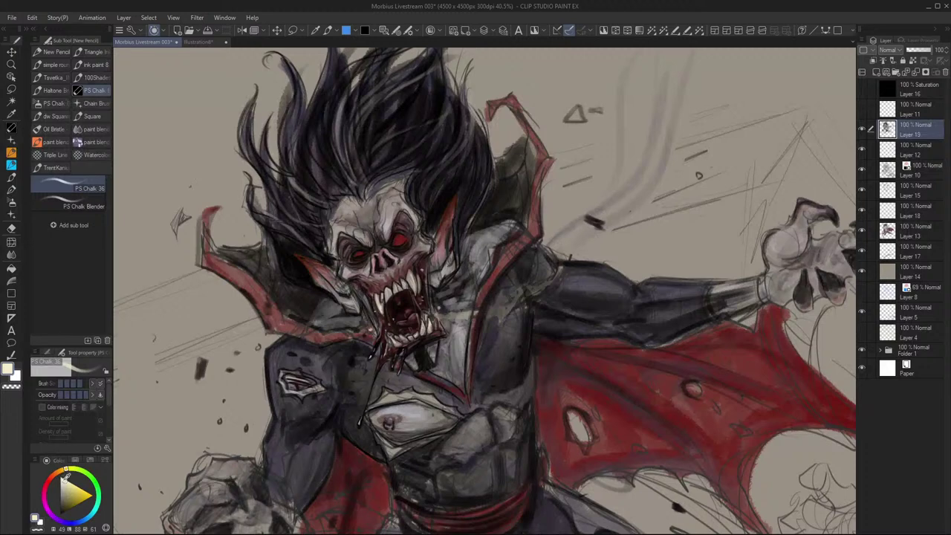
drag(63, 469, 64, 467)
drag(386, 211, 382, 239)
mouse_move(368, 231)
mouse_down()
mouse_move(372, 239)
mouse_move(377, 222)
mouse_move(361, 236)
mouse_move(408, 224)
mouse_up()
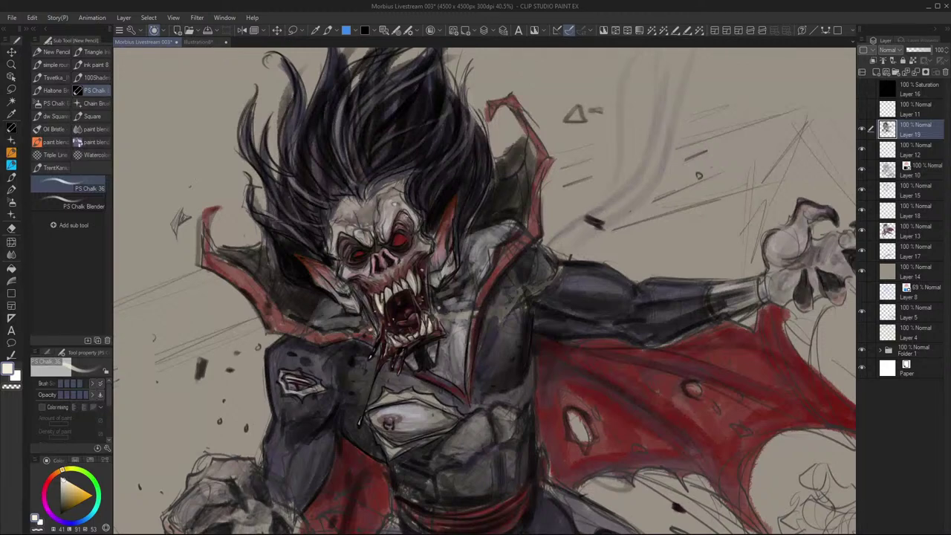
Add fine cream highlights around the eye sockets, nose, upper lip and cheekbone
mouse_move(338, 250)
mouse_down()
mouse_move(350, 238)
mouse_move(387, 254)
mouse_up()
drag(389, 261, 398, 255)
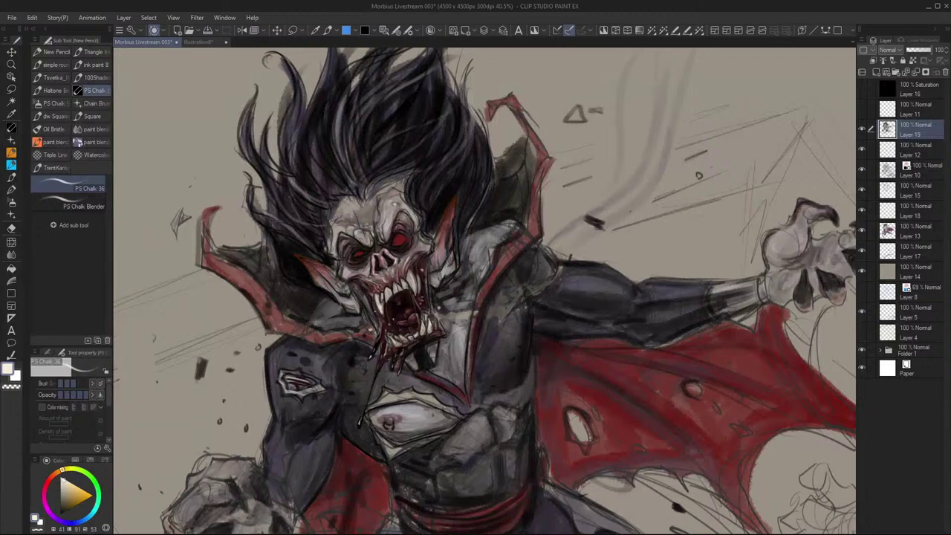
drag(383, 285, 367, 294)
drag(373, 284, 364, 290)
drag(419, 258, 414, 267)
Sample dark and light grey tones from the face and refine the cheek edge beside the ear
scroll(425, 312, down, 3)
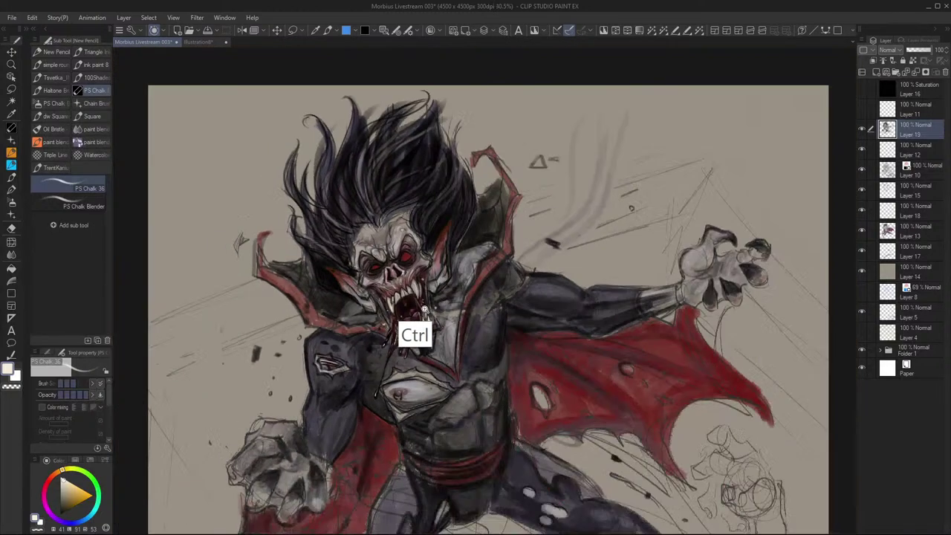
scroll(425, 312, up, 4)
scroll(425, 312, down, 2)
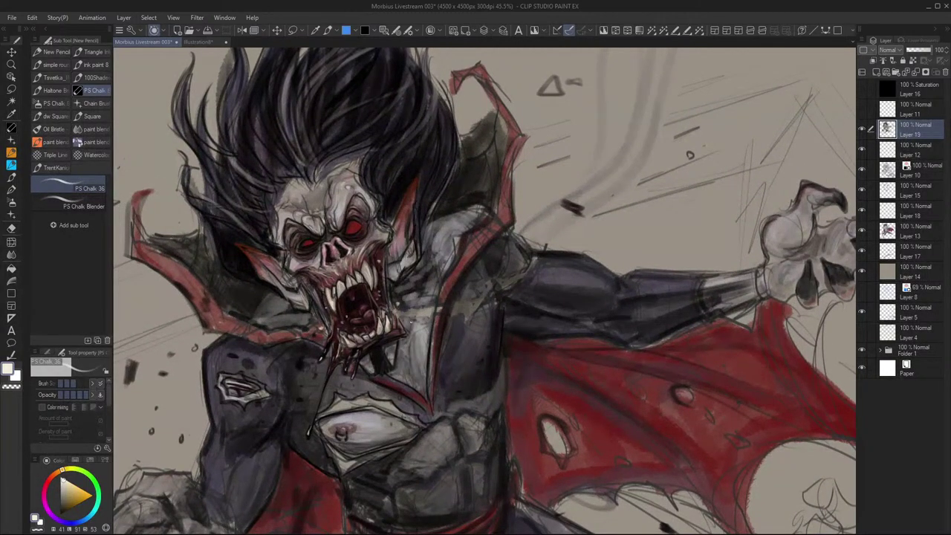
scroll(379, 334, down, 2)
scroll(379, 334, up, 3)
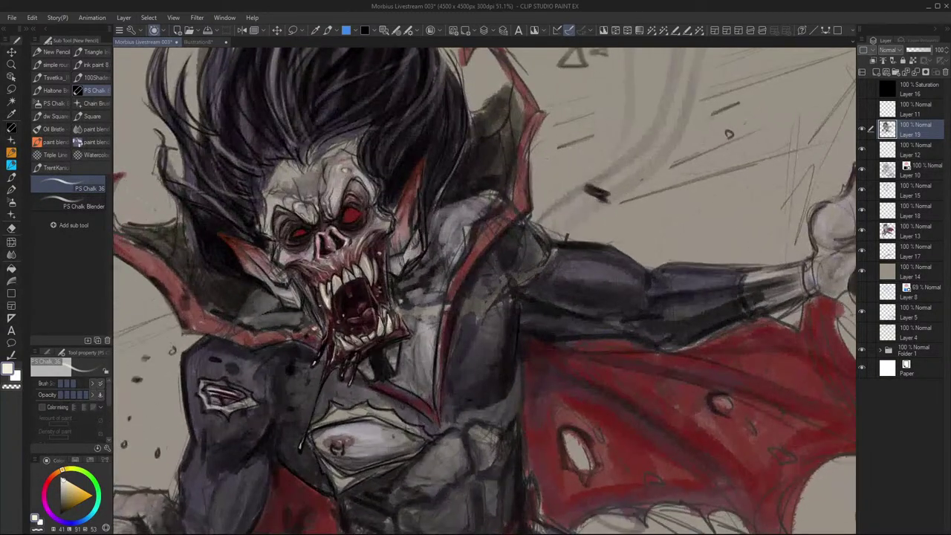
alt+click(358, 313)
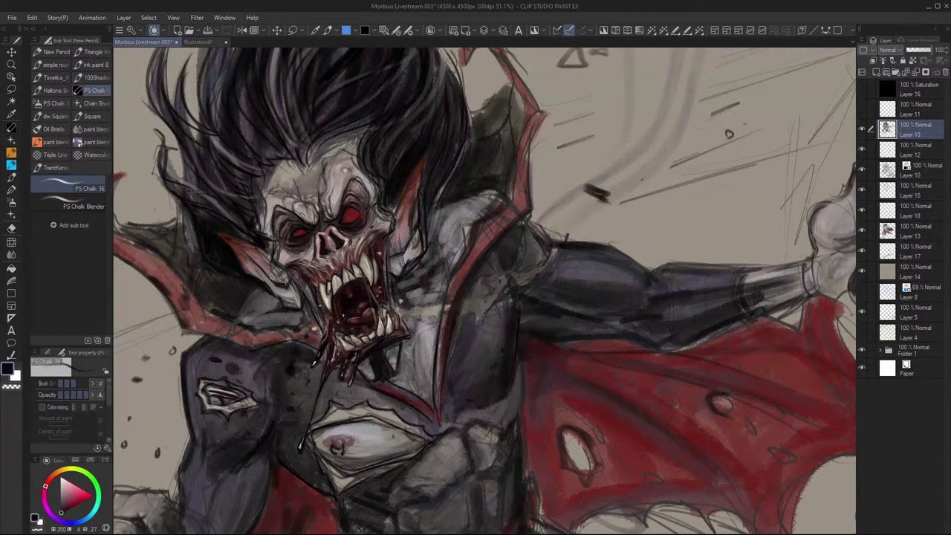
alt+click(277, 255)
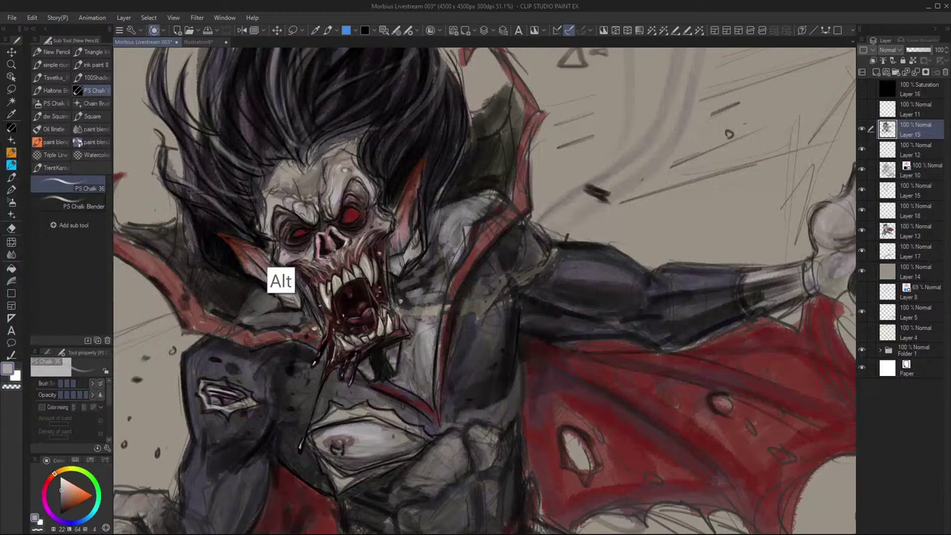
drag(277, 252, 279, 261)
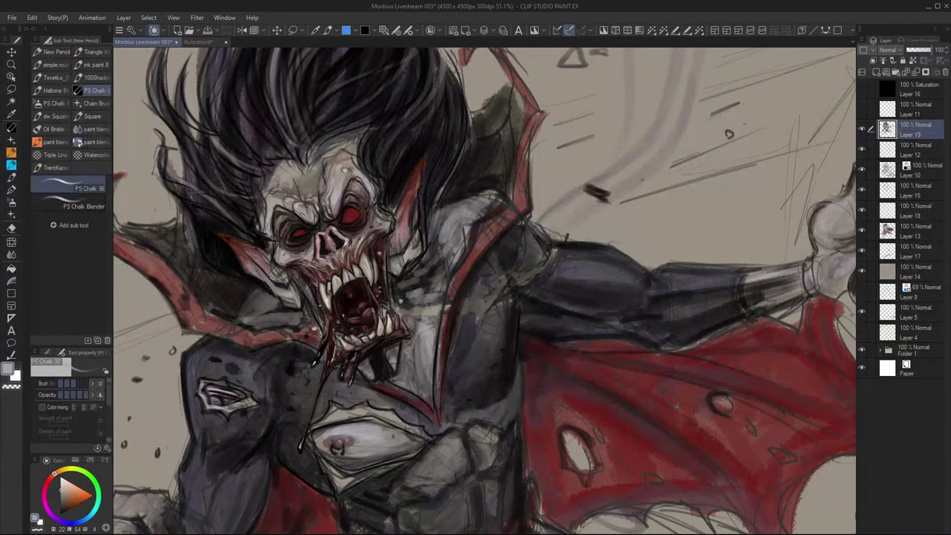
alt+click(302, 255)
alt+click(297, 272)
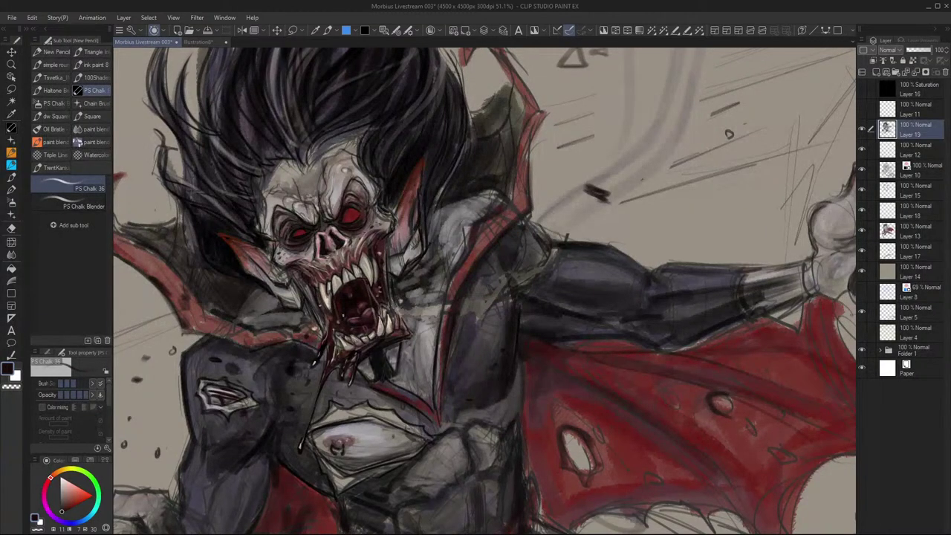
Enlarge the brush, dab the sampled dark tone into the eye nearest the outstretched arm and save the illustration
scroll(497, 345, down, 2)
scroll(493, 350, up, 1)
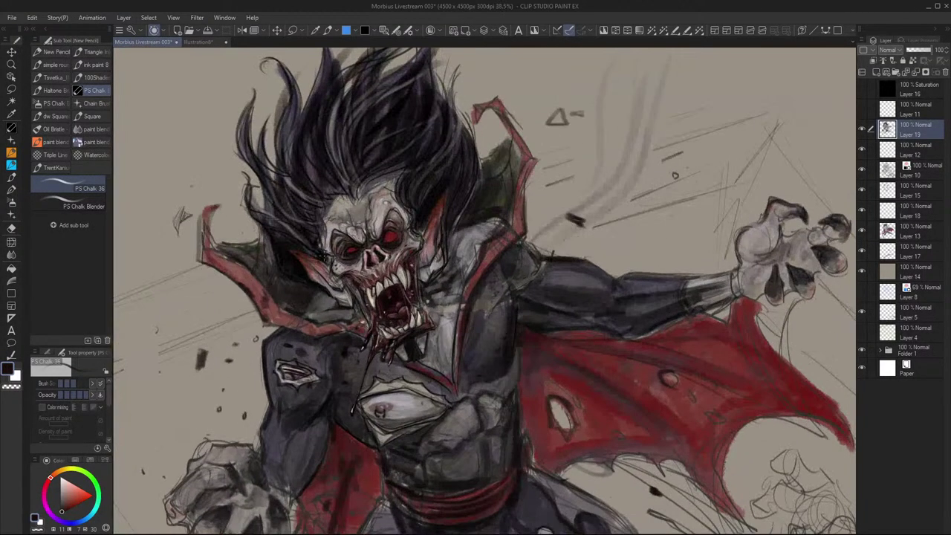
scroll(476, 395, down, 2)
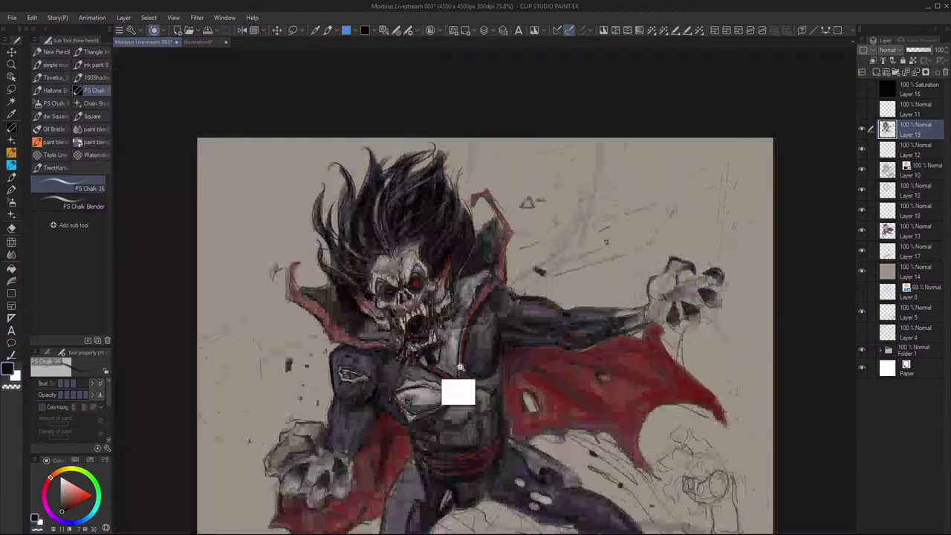
scroll(476, 395, up, 2)
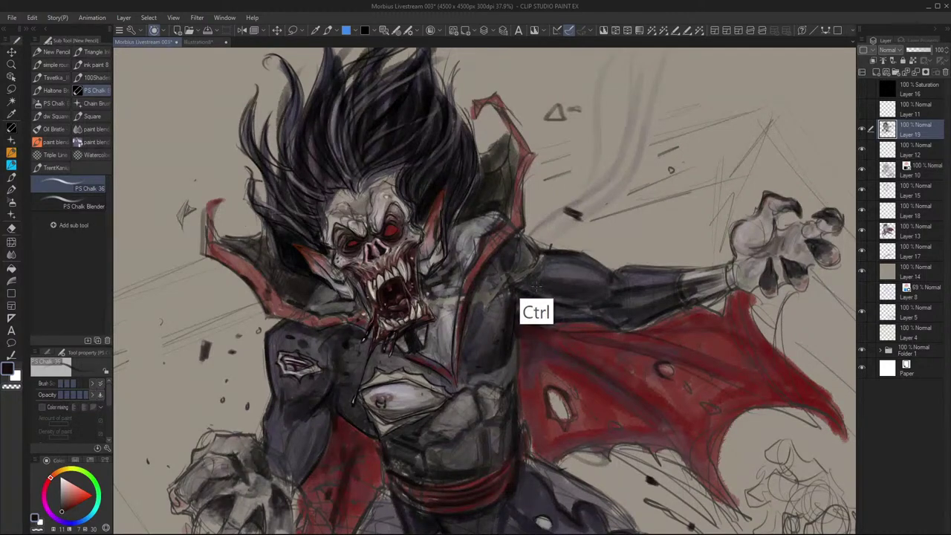
key(bracketright)
key(bracketright)
key(bracketright)
key(bracketright)
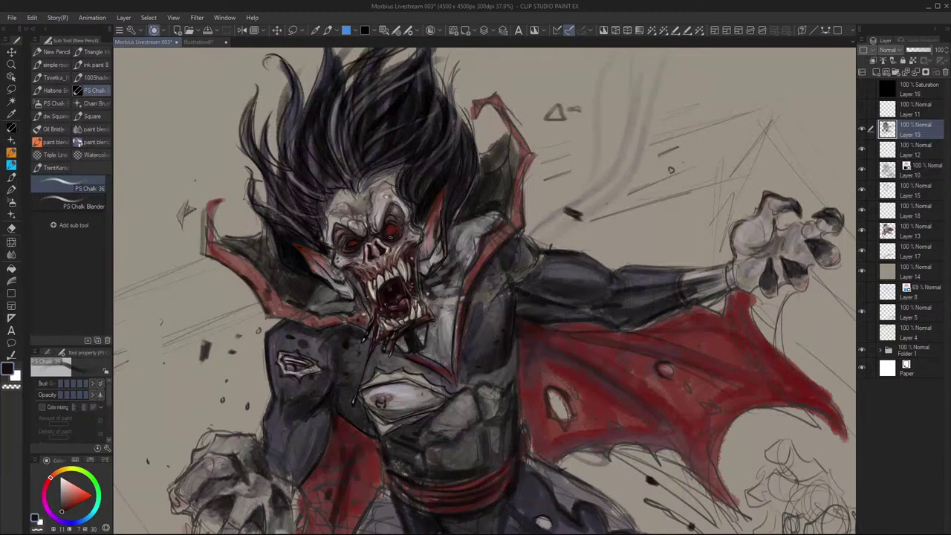
click(390, 240)
key(ctrl+s)
scroll(526, 301, down, 5)
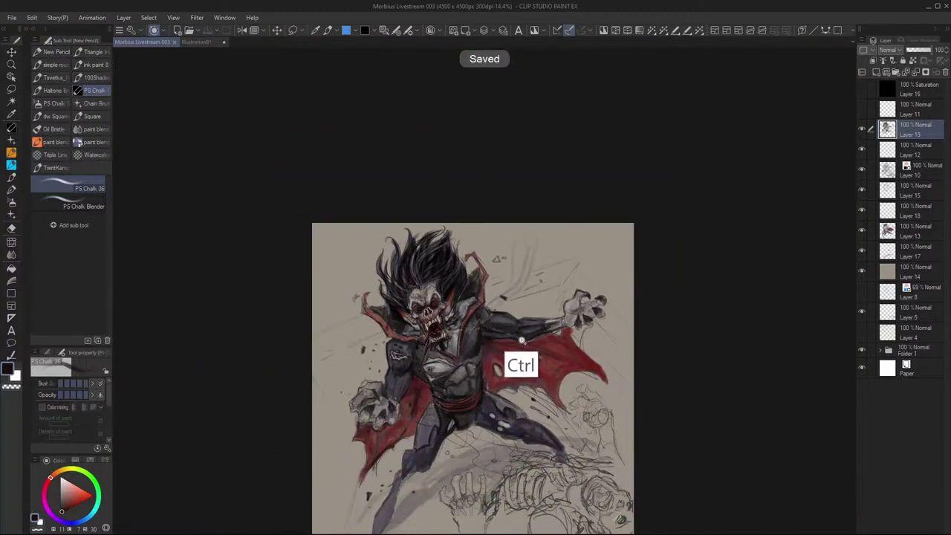
scroll(432, 388, up, 5)
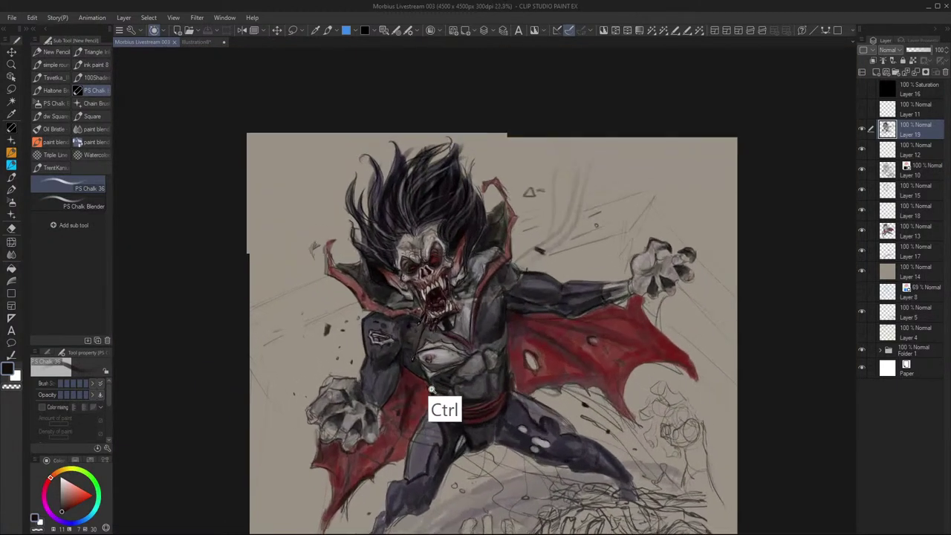
scroll(431, 389, down, 5)
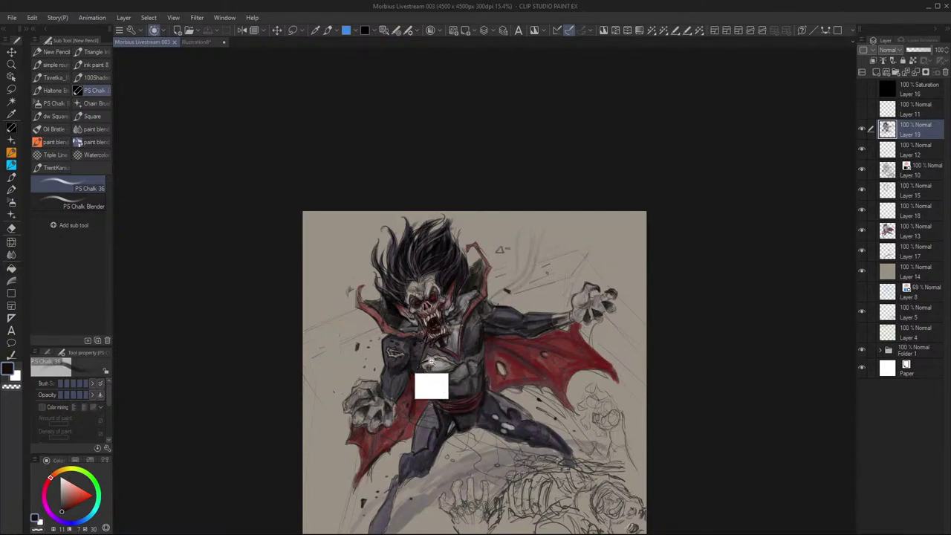
Choose a light yellow-orange and paint glowing centres in both red eyes
scroll(446, 358, up, 5)
scroll(452, 355, up, 2)
alt+click(420, 376)
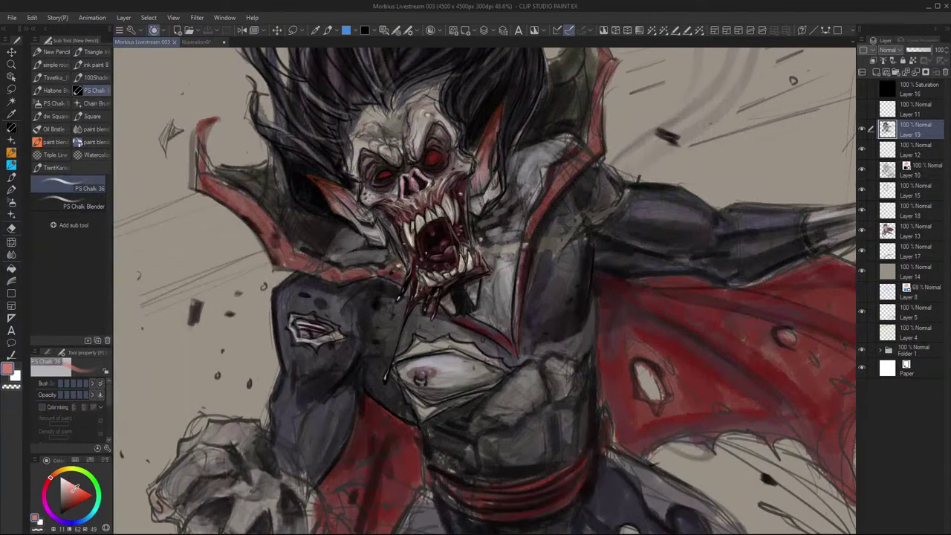
click(62, 475)
click(74, 487)
click(62, 469)
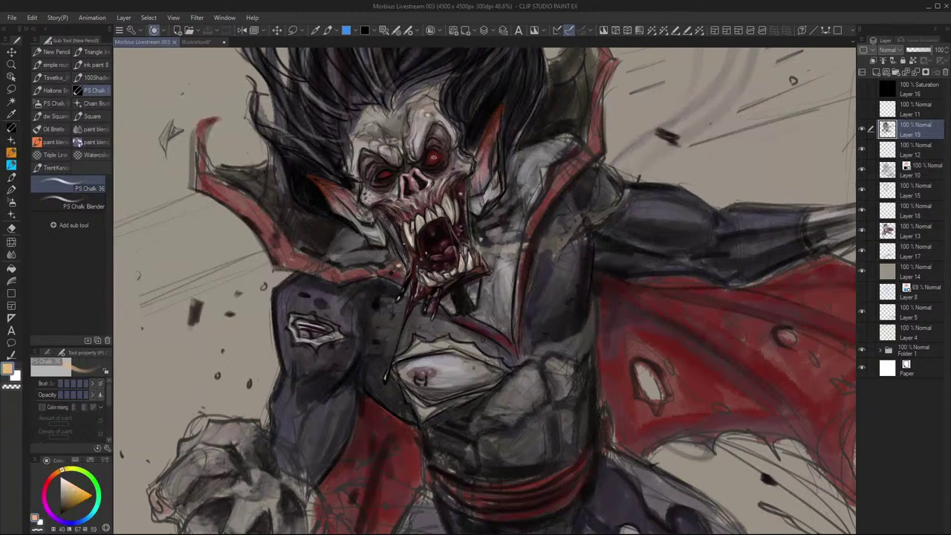
drag(432, 157, 385, 173)
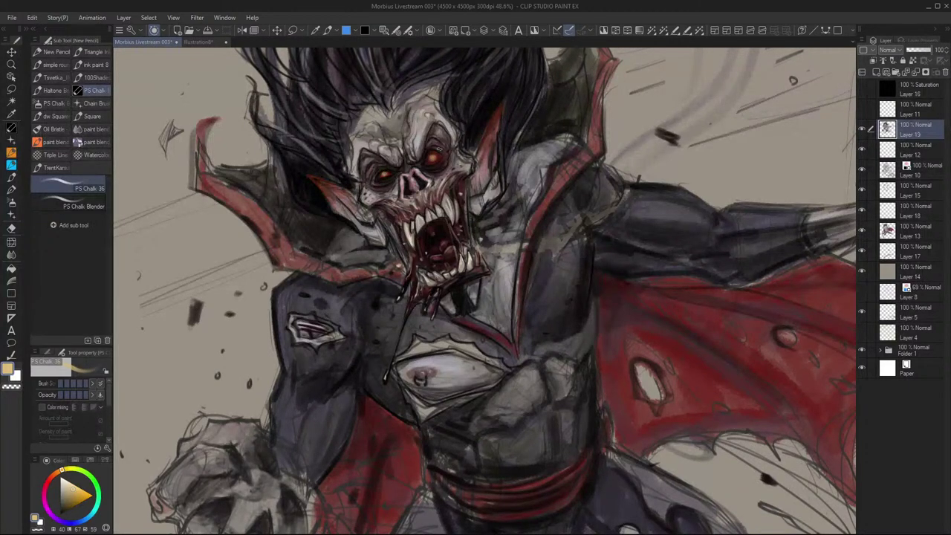
key(ctrl+z)
click(384, 174)
click(432, 156)
drag(492, 250, 489, 254)
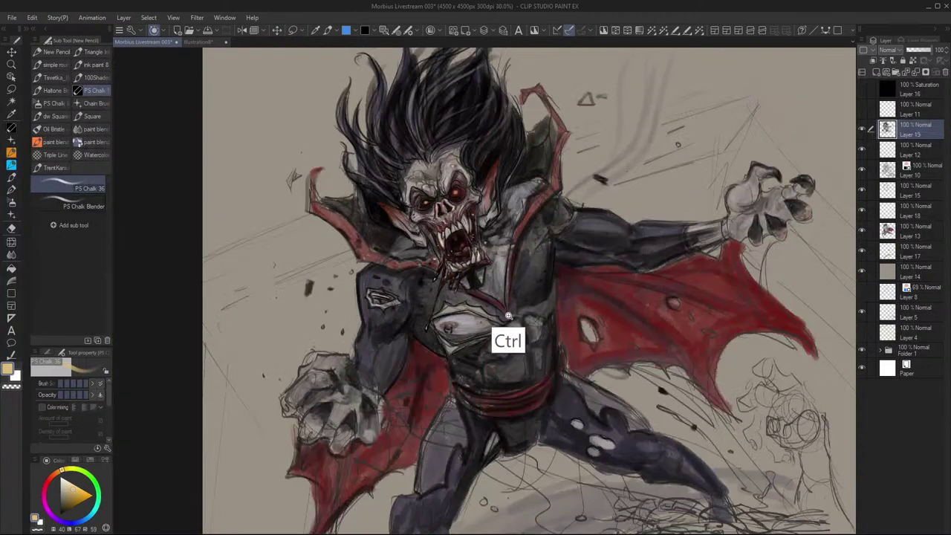
Change the colour to white and reduce the brush size for fine glints in the eyes
scroll(508, 316, down, 1)
scroll(508, 316, up, 3)
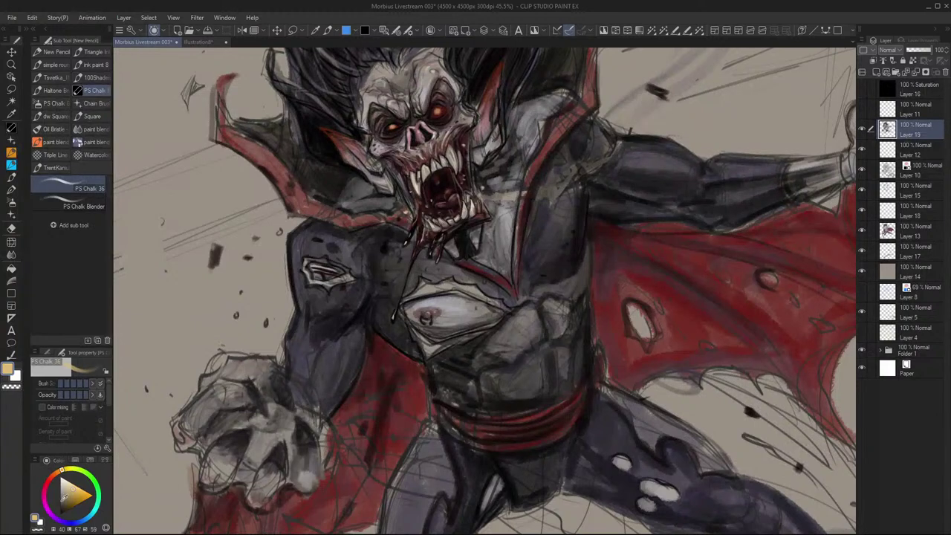
click(50, 477)
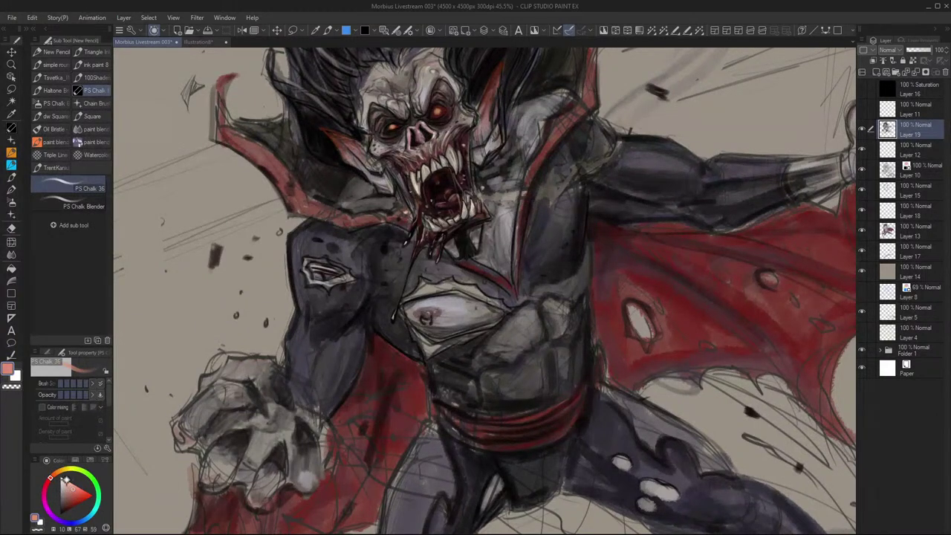
drag(70, 479, 60, 475)
key([)
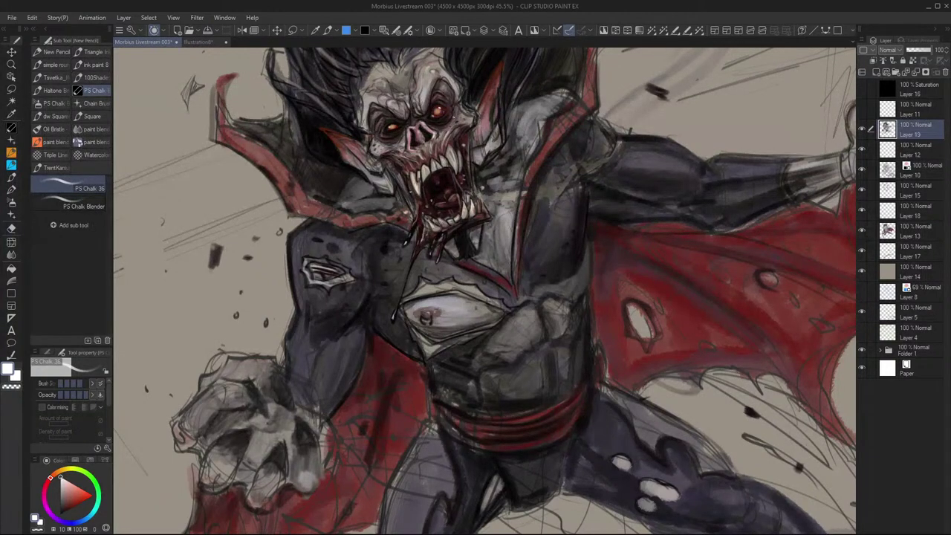
Sample a dark red from the eye nearest the outstretched arm and review the face against the whole figure
scroll(468, 169, down, 6)
drag(502, 230, 453, 365)
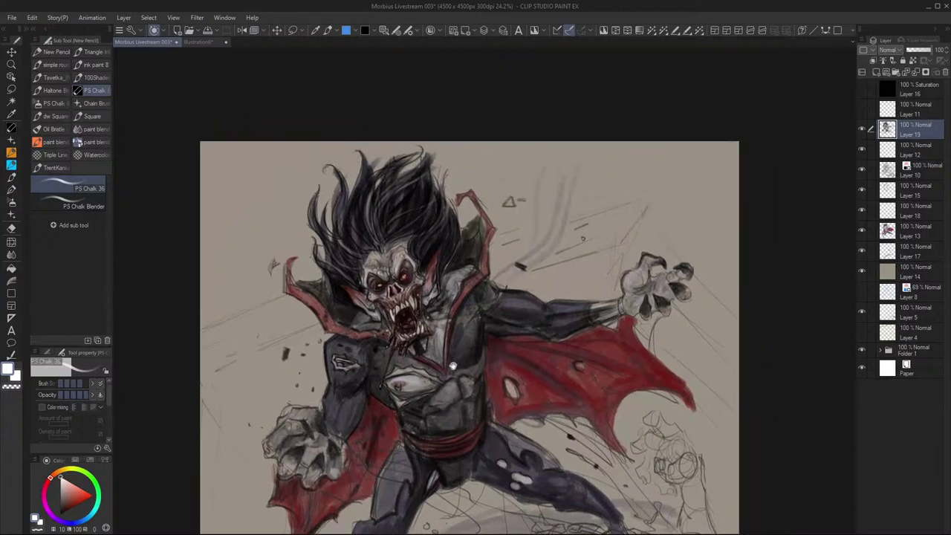
scroll(446, 367, down, 1)
scroll(468, 348, up, 3)
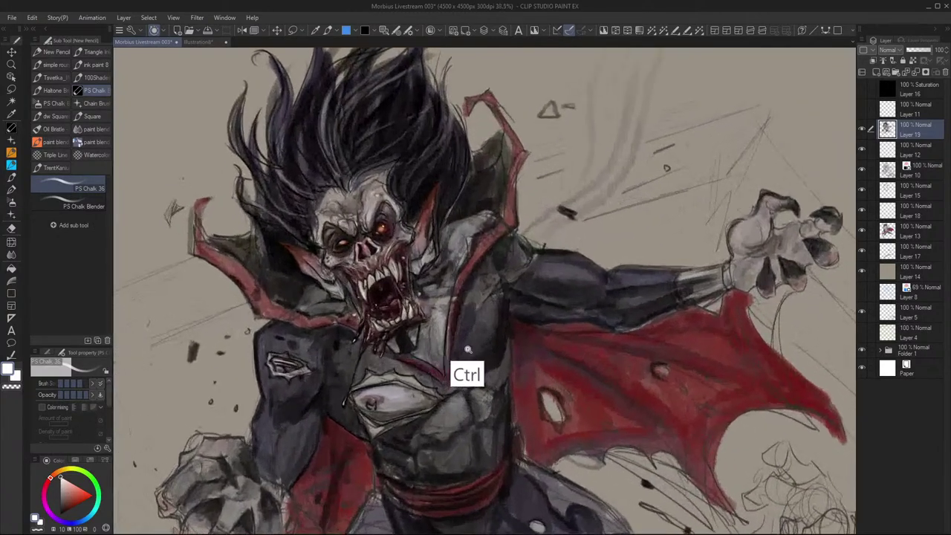
scroll(467, 348, up, 2)
alt+click(359, 174)
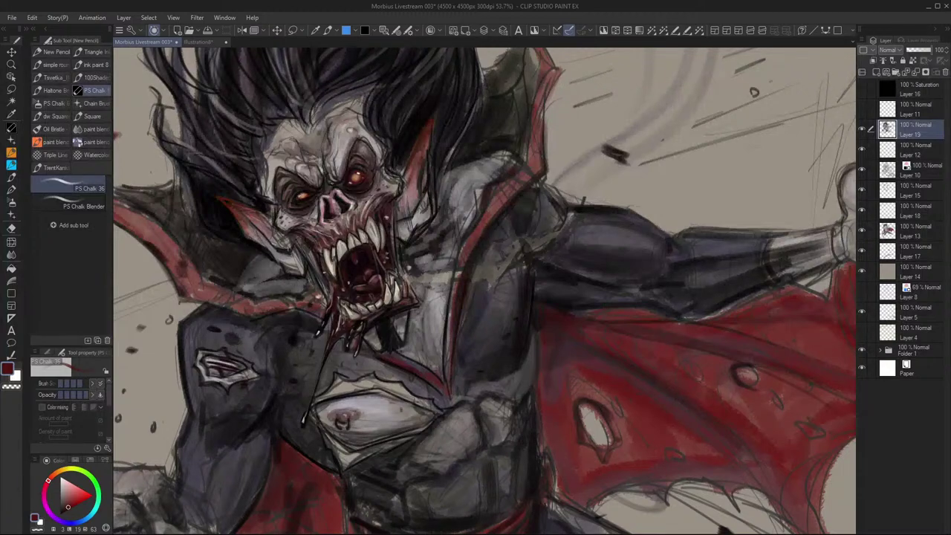
scroll(428, 238, down, 3)
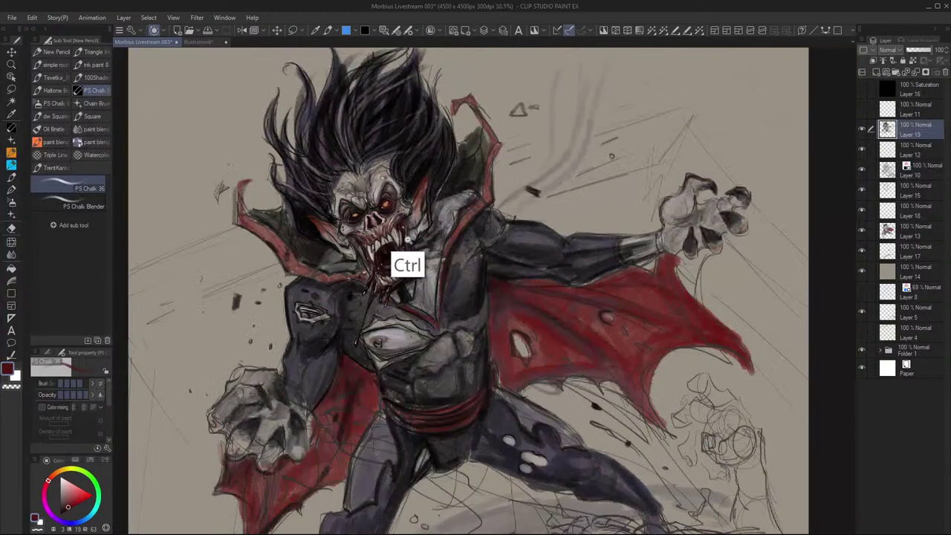
scroll(463, 269, down, 1)
scroll(458, 273, up, 3)
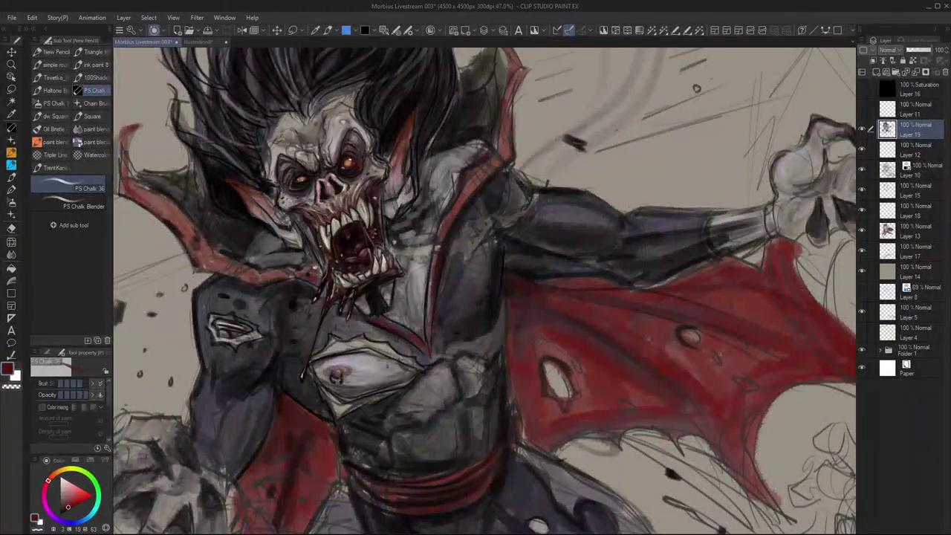
scroll(450, 252, down, 3)
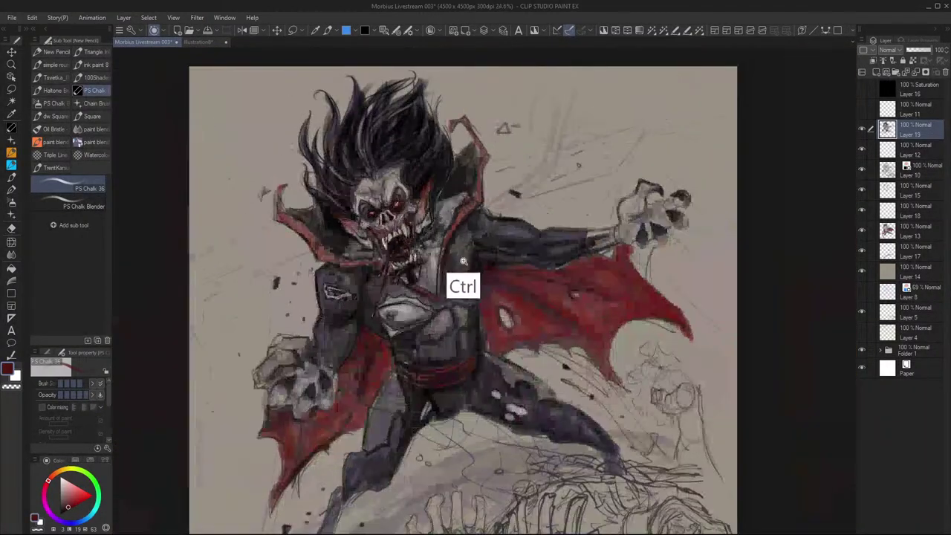
Examine the glowing eyes and bloody jaw close up and within the whole figure
scroll(384, 226, up, 2)
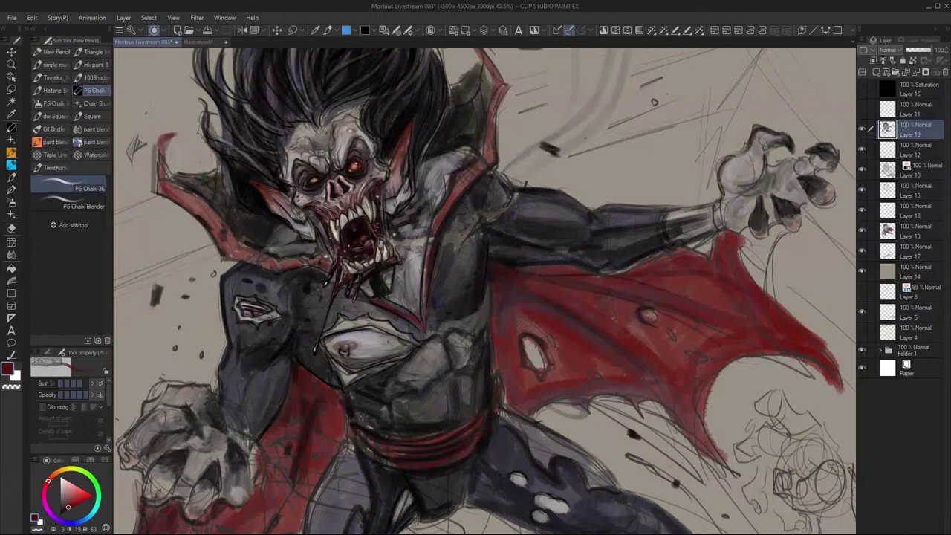
scroll(475, 297, down, 3)
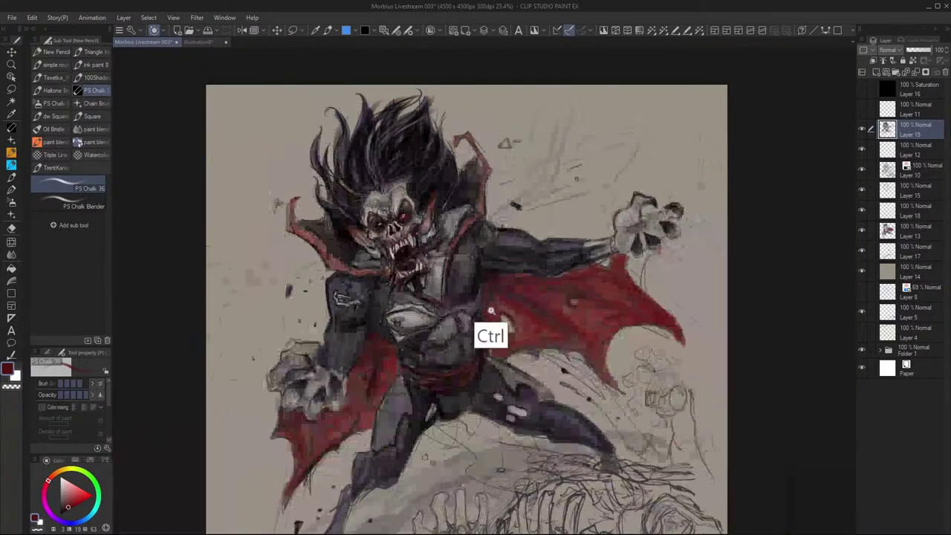
scroll(488, 320, up, 2)
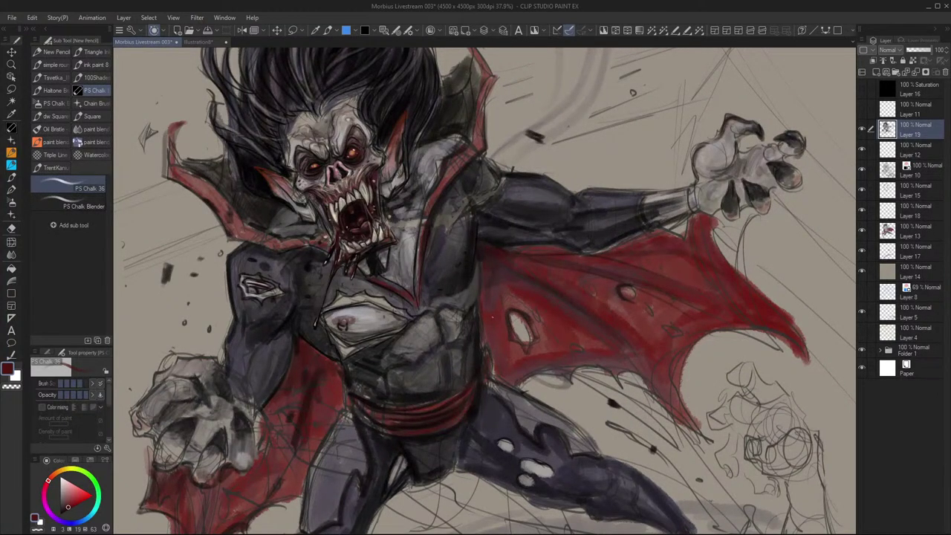
scroll(382, 212, down, 2)
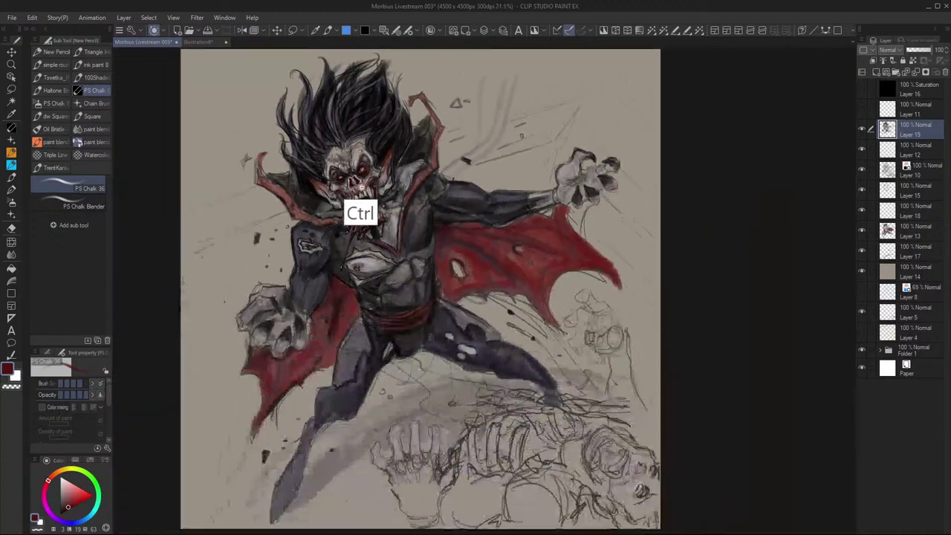
scroll(314, 206, up, 2)
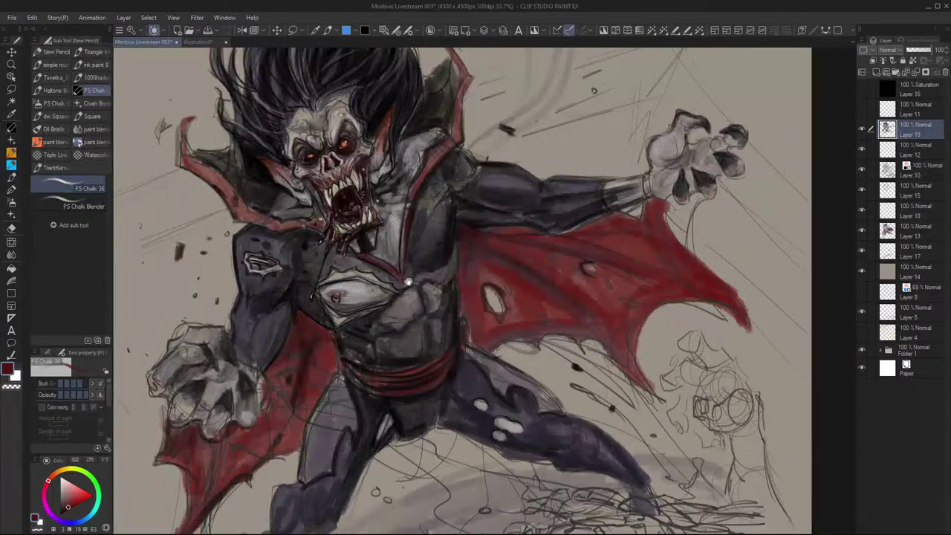
scroll(396, 280, down, 2)
scroll(396, 279, down, 1)
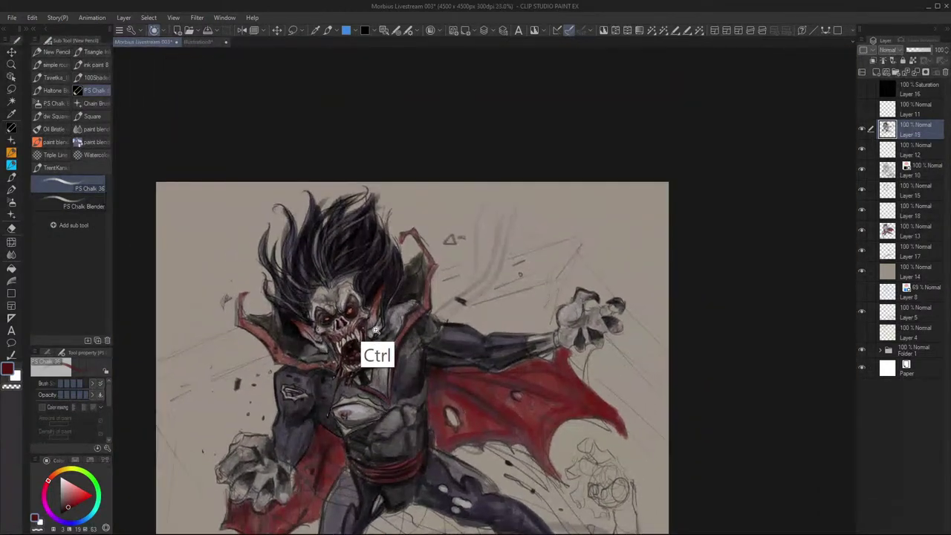
scroll(379, 355, up, 3)
scroll(408, 367, down, 4)
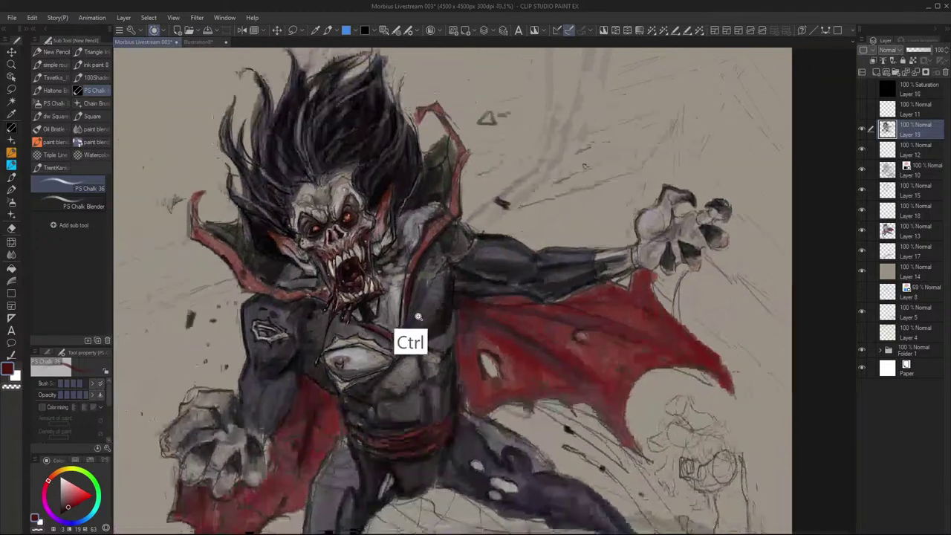
scroll(411, 339, up, 4)
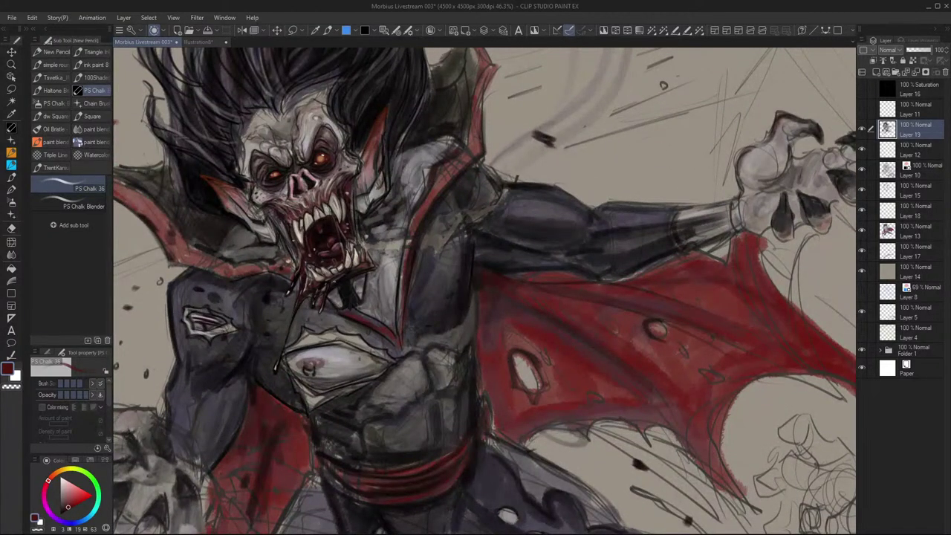
Darken the brush colour to a near-black for the eye sockets and check the face against the figure
click(65, 512)
click(61, 513)
mouse_move(62, 511)
mouse_down()
mouse_move(70, 523)
mouse_move(64, 510)
mouse_up()
click(66, 511)
click(62, 513)
scroll(406, 279, down, 3)
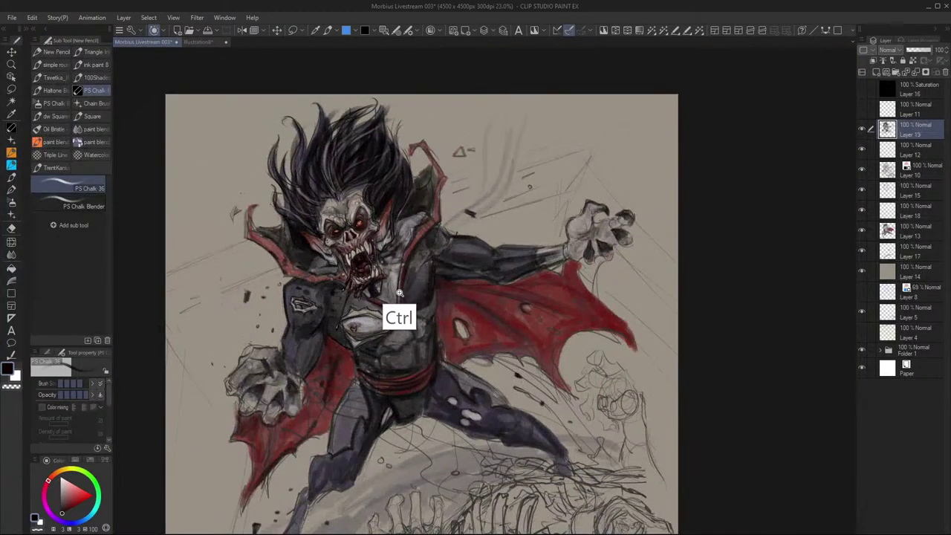
scroll(408, 288, up, 2)
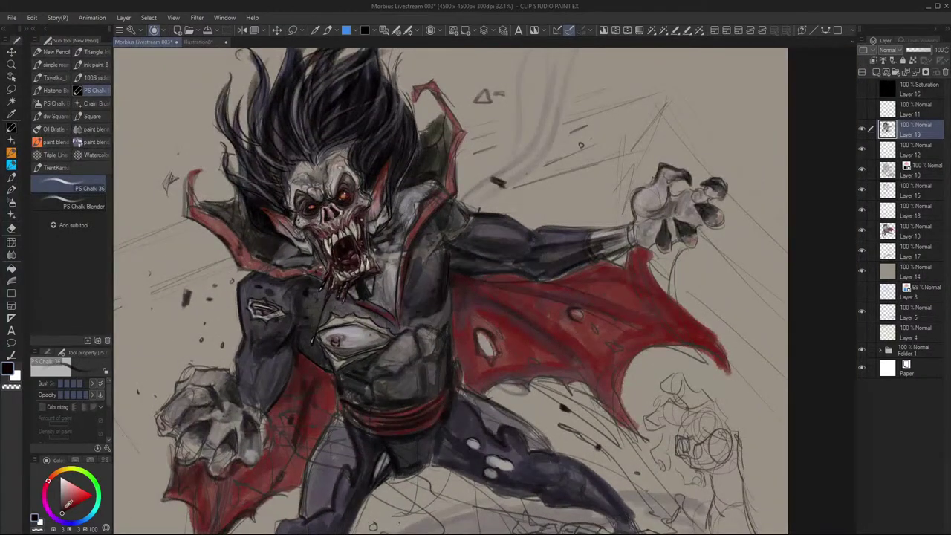
Change the brush colour to a very dark red and compare the eyes with the overall figure
click(65, 508)
scroll(445, 305, down, 2)
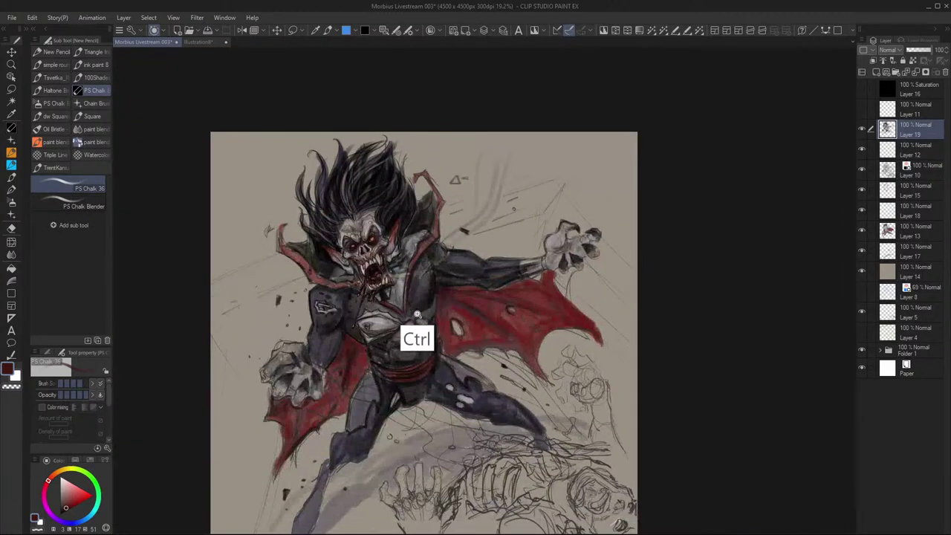
scroll(416, 314, up, 3)
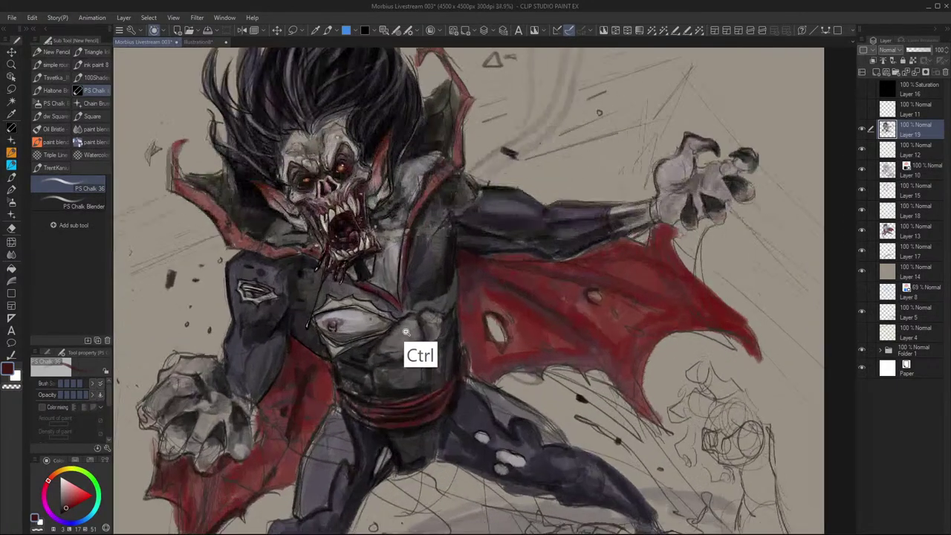
Switch to black and deepen the shadows around both eye sockets and the brow
click(60, 514)
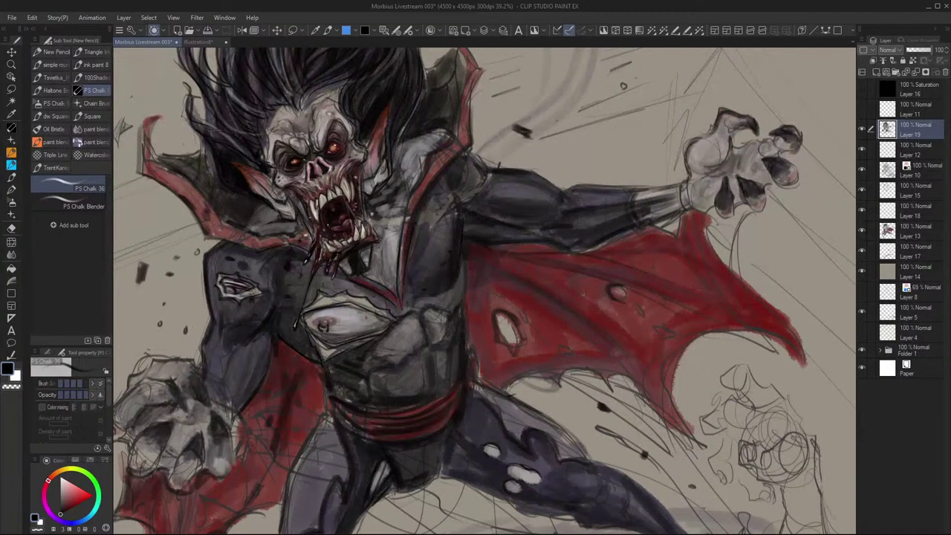
drag(301, 165, 282, 162)
mouse_move(334, 141)
mouse_down()
mouse_move(342, 145)
mouse_move(285, 176)
mouse_move(281, 162)
mouse_up()
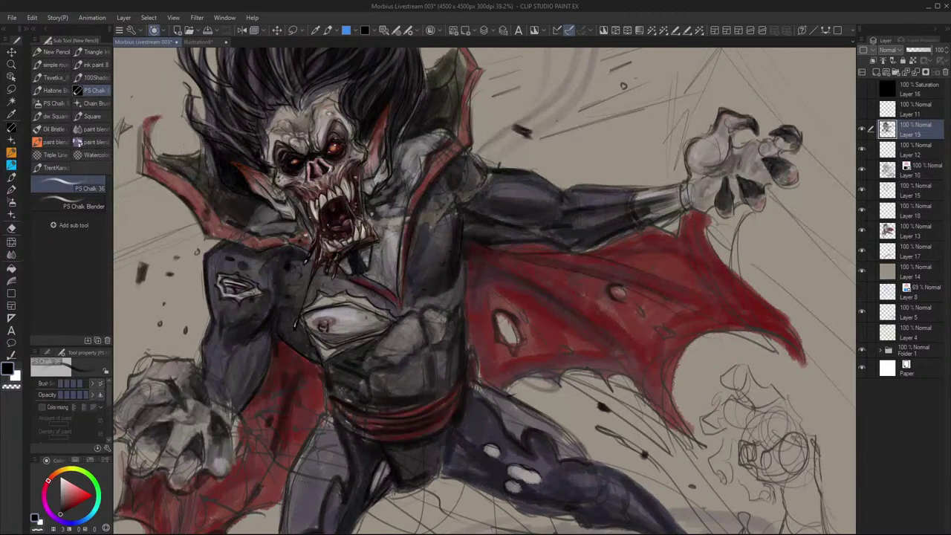
drag(329, 139, 342, 126)
Sample a dark red from the cape and paint a bloody slash across the exposed chest
scroll(420, 336, down, 3)
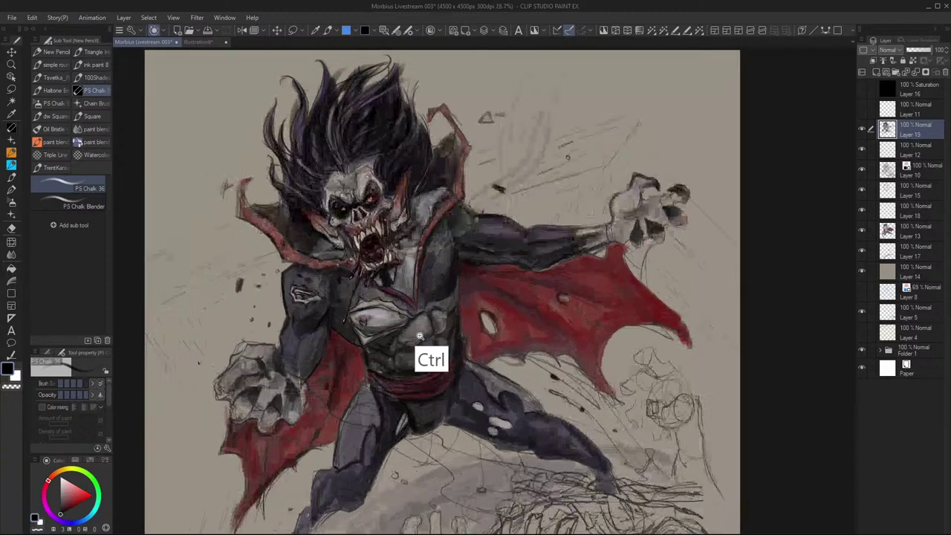
scroll(420, 336, up, 1)
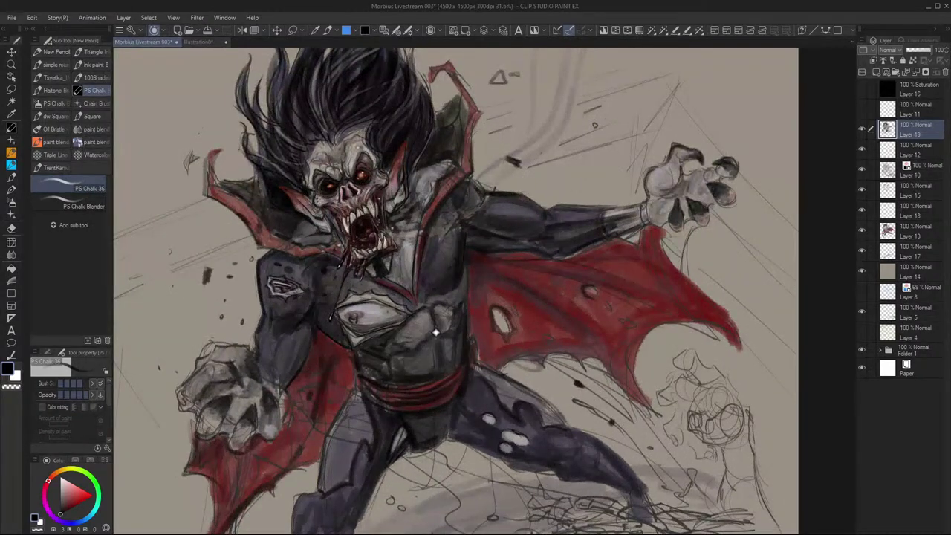
key(ctrl)
key(ctrl+shift)
key(ctrl)
scroll(424, 323, down, 5)
scroll(424, 324, up, 6)
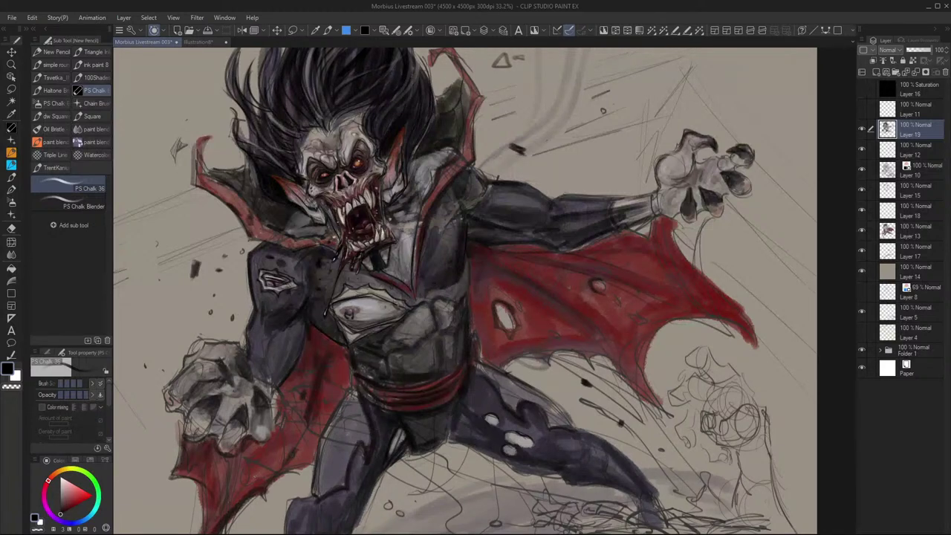
alt+click(512, 281)
drag(371, 309, 397, 309)
drag(368, 312, 393, 306)
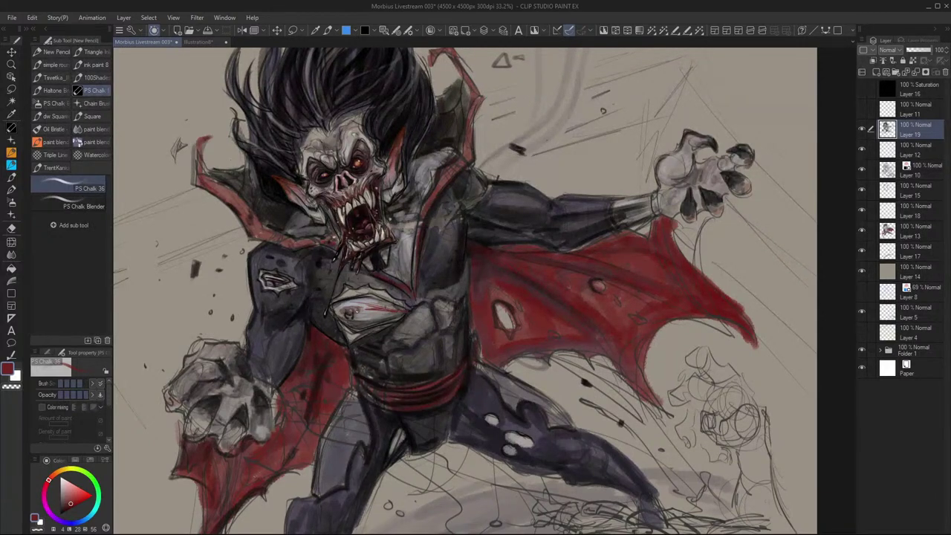
Sample a dark costume tone, refine the edges of the chest slash and pick a muted red from the wound
ctrl+drag(399, 321, 370, 321)
ctrl+drag(390, 353, 410, 309)
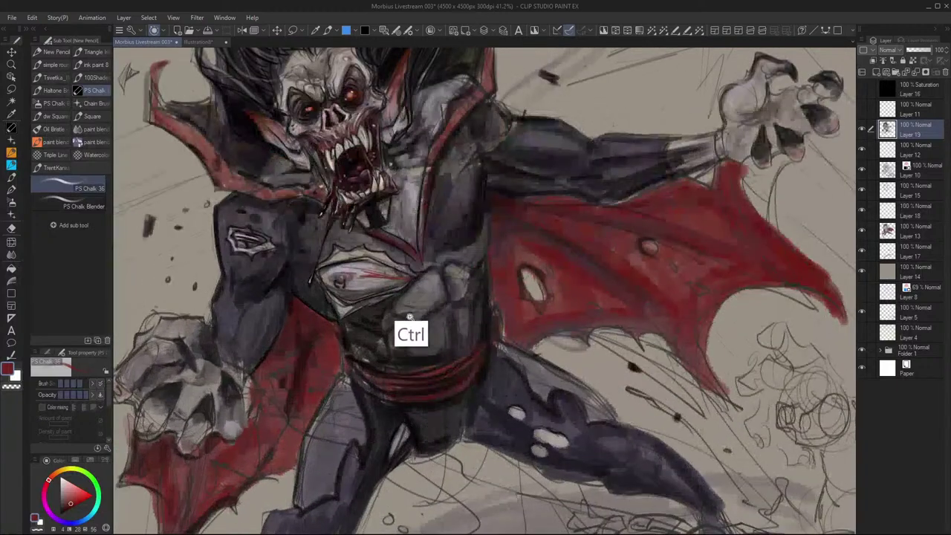
alt+click(417, 274)
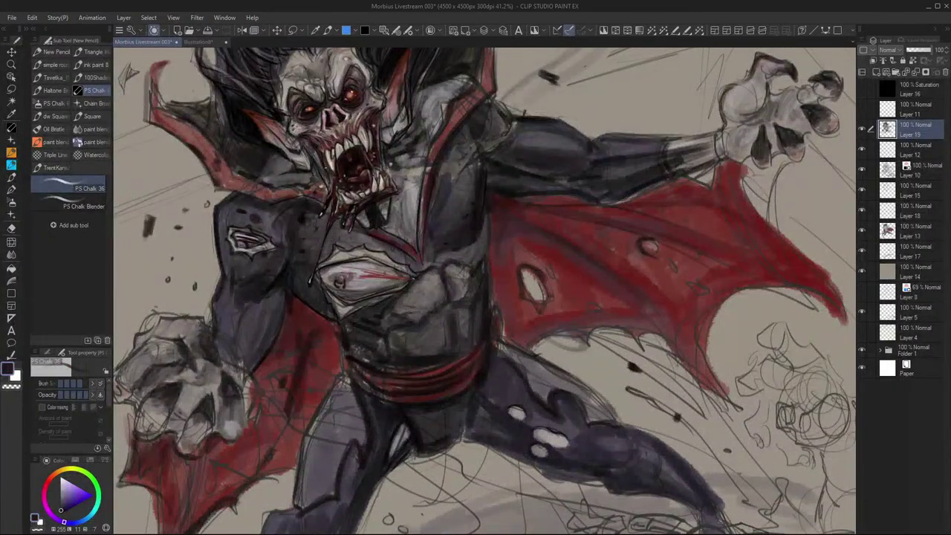
mouse_move(380, 278)
mouse_down()
mouse_move(395, 277)
mouse_move(370, 270)
mouse_up()
alt+click(379, 272)
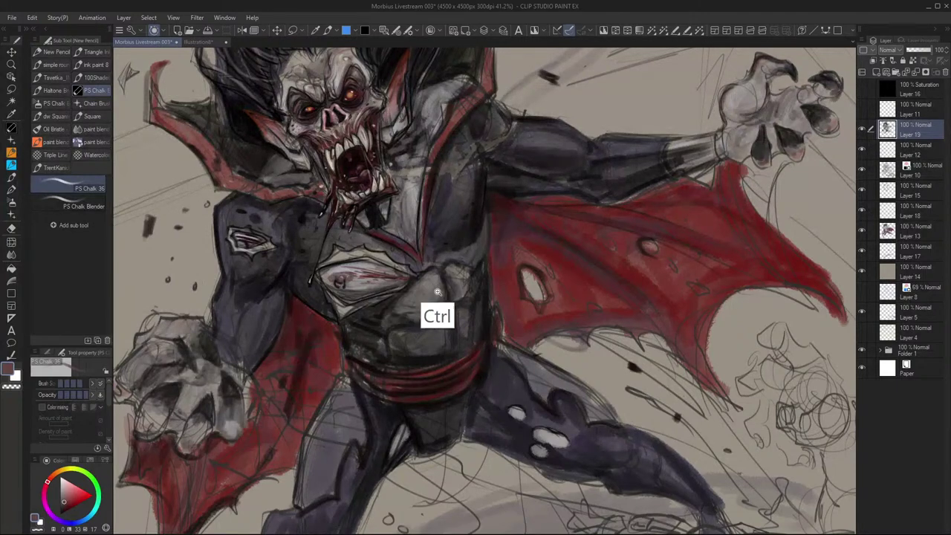
Sample a light grey from the chest skin and paint it around the slash in the torn costume opening
scroll(438, 293, down, 5)
scroll(453, 326, up, 2)
scroll(451, 330, up, 1)
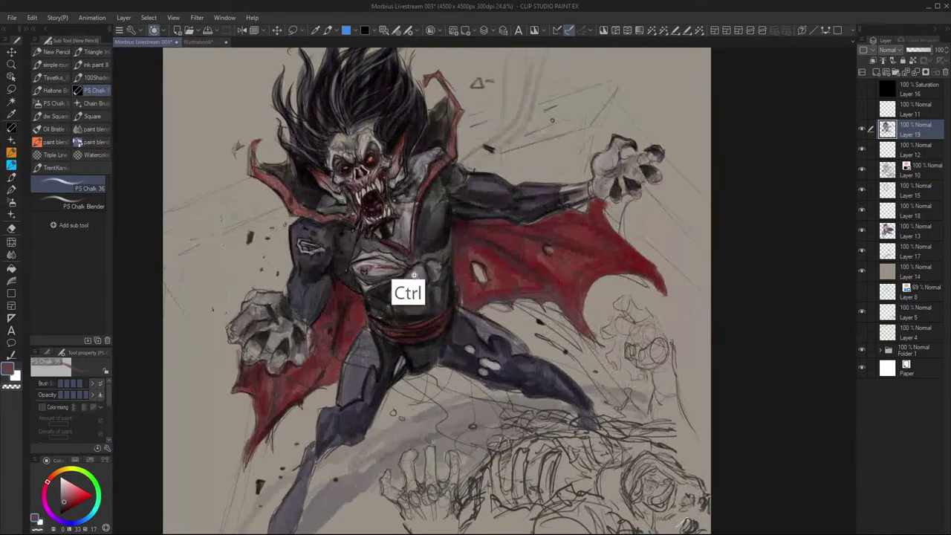
alt+click(402, 277)
alt+click(372, 285)
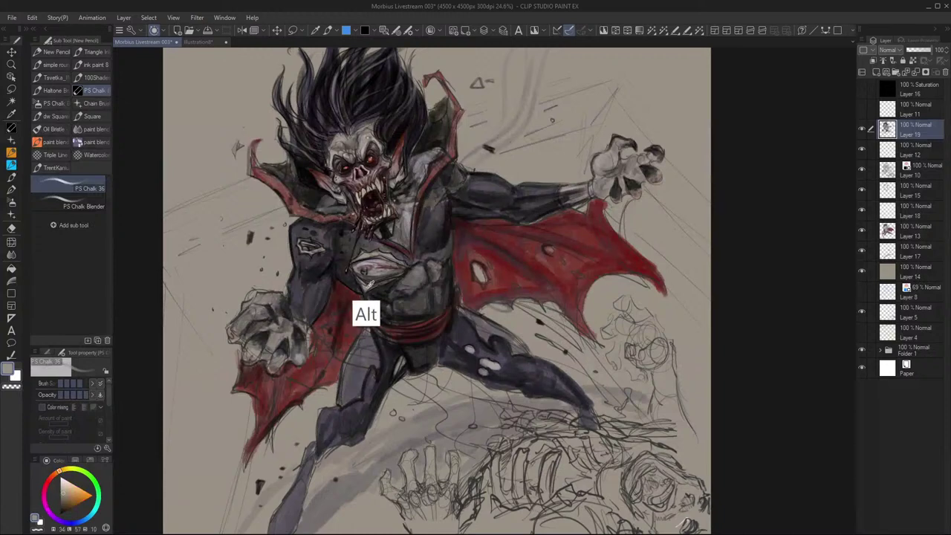
mouse_move(390, 282)
mouse_down()
mouse_move(403, 272)
mouse_move(383, 286)
mouse_move(349, 270)
mouse_up()
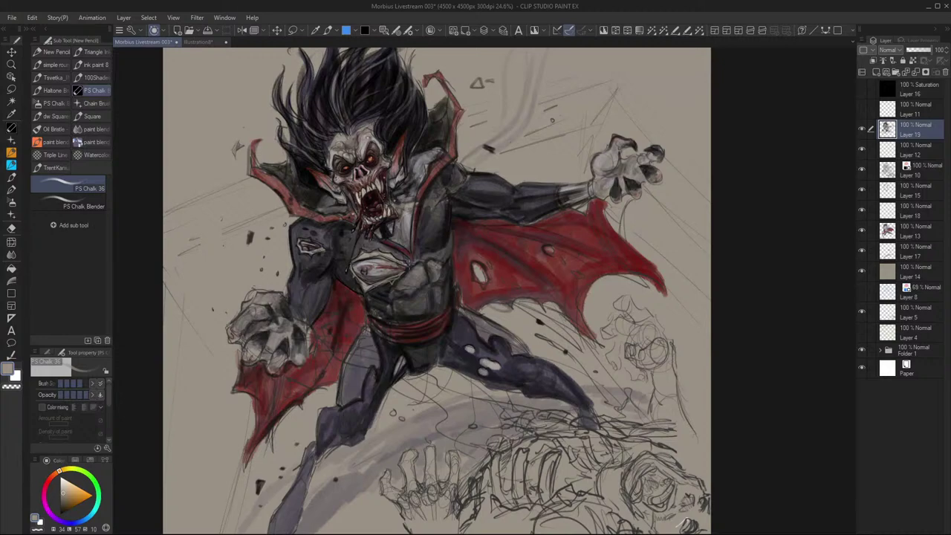
Choose a pale lavender and paint highlights on the collar-side shoulder and the upper abdominal muscles
key(ctrl+minus)
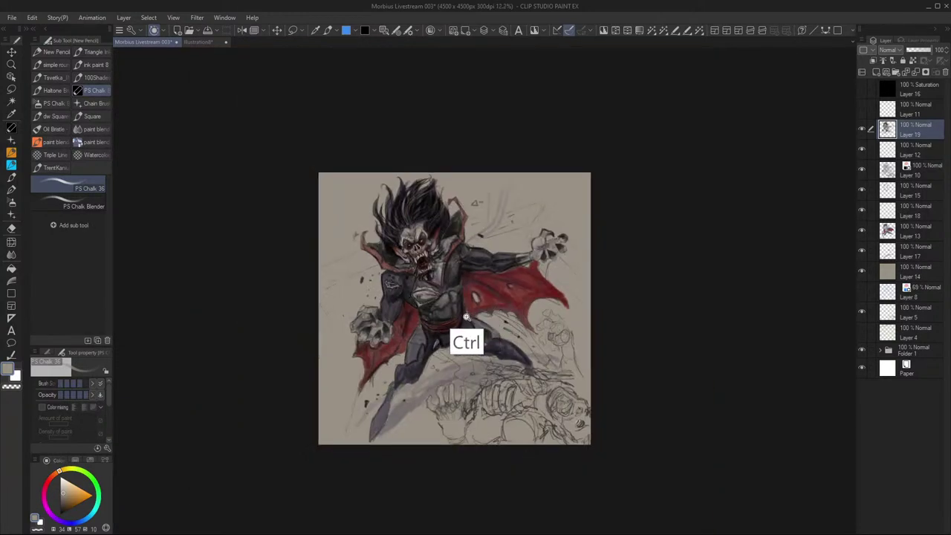
scroll(466, 318, up, 4)
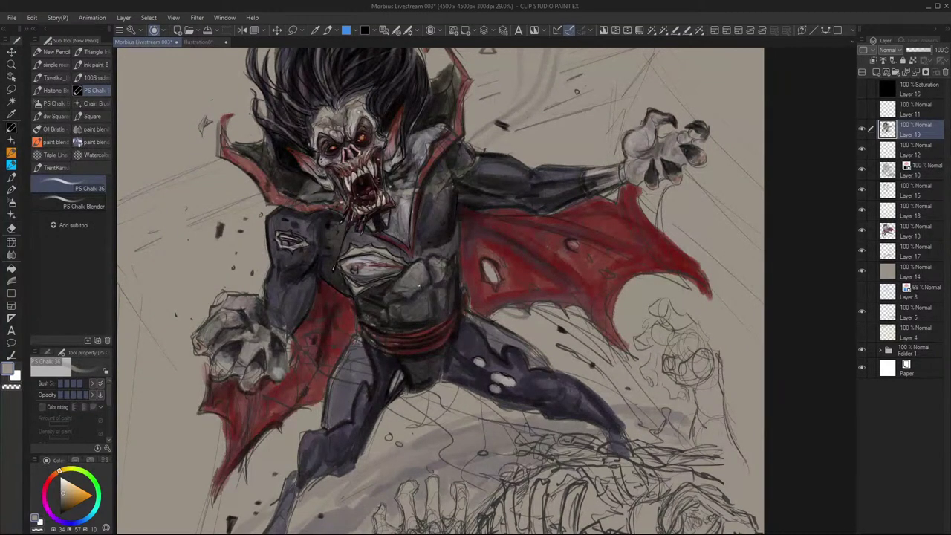
click(66, 484)
click(71, 522)
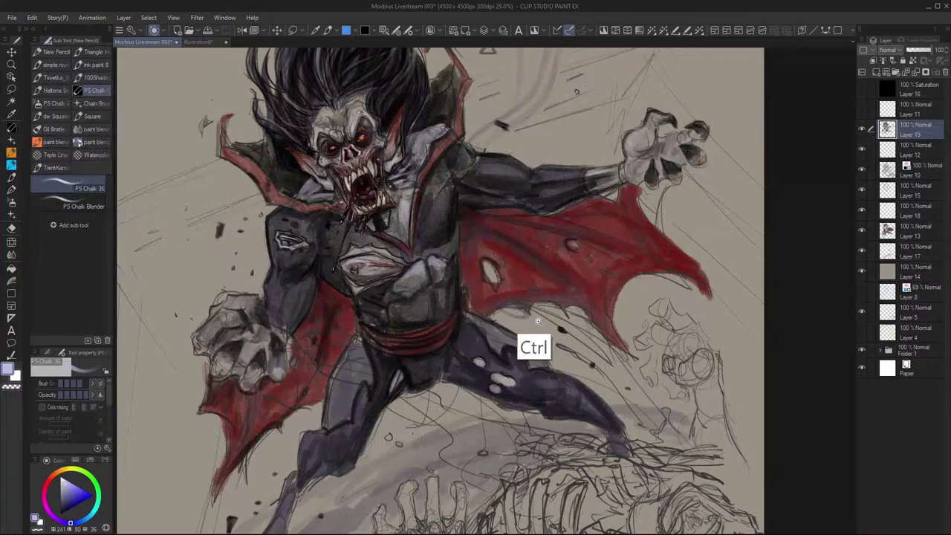
Paint lavender highlights down the costumed side of the chest and blend them with tones sampled from the same area
scroll(534, 322, down, 2)
scroll(534, 323, up, 2)
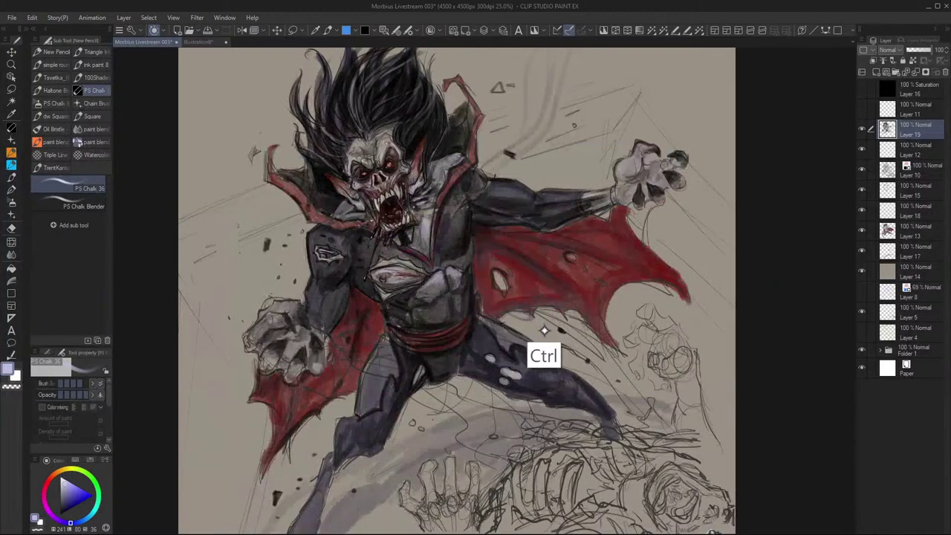
scroll(545, 330, down, 2)
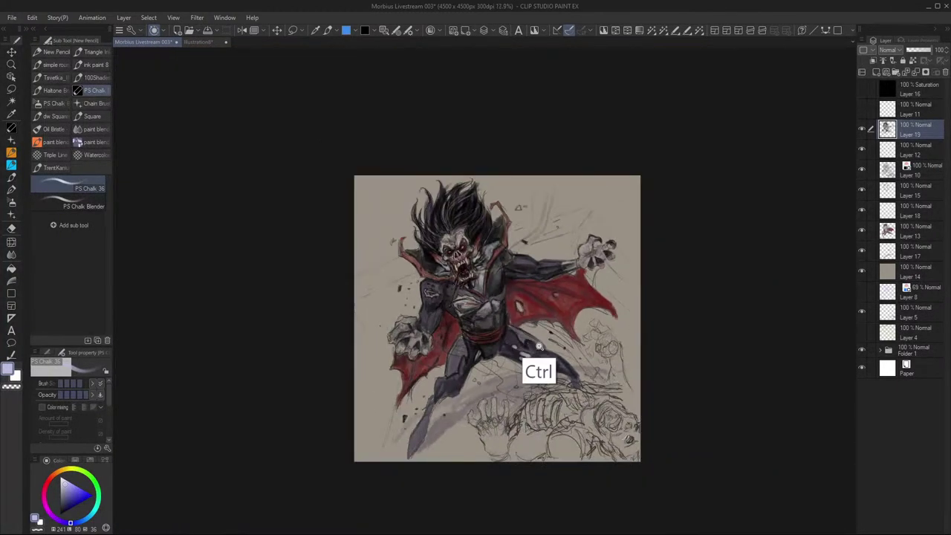
scroll(531, 348, up, 3)
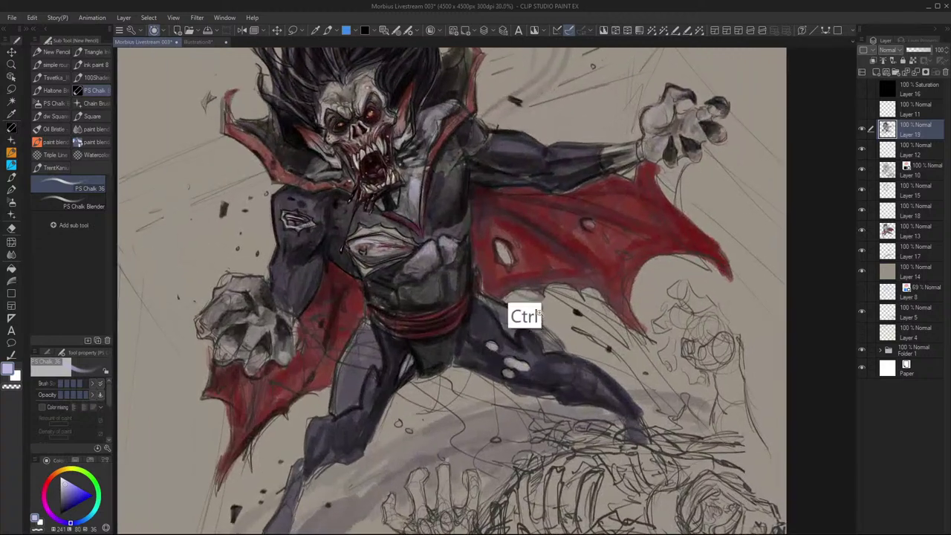
mouse_move(450, 180)
mouse_down()
mouse_move(457, 165)
mouse_move(450, 189)
mouse_move(457, 186)
mouse_move(440, 159)
mouse_move(459, 143)
mouse_move(467, 210)
mouse_move(470, 202)
mouse_move(466, 224)
mouse_move(437, 235)
mouse_move(451, 233)
mouse_up()
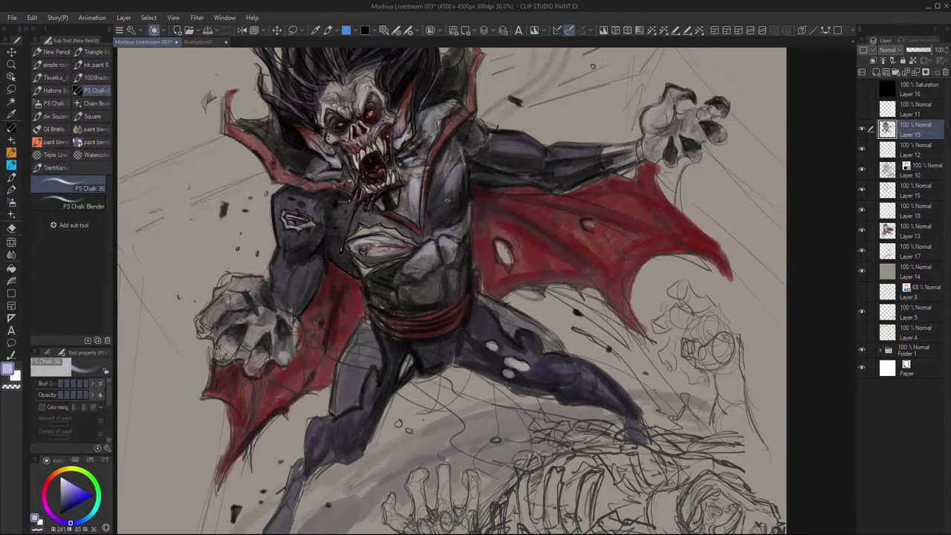
alt+click(447, 201)
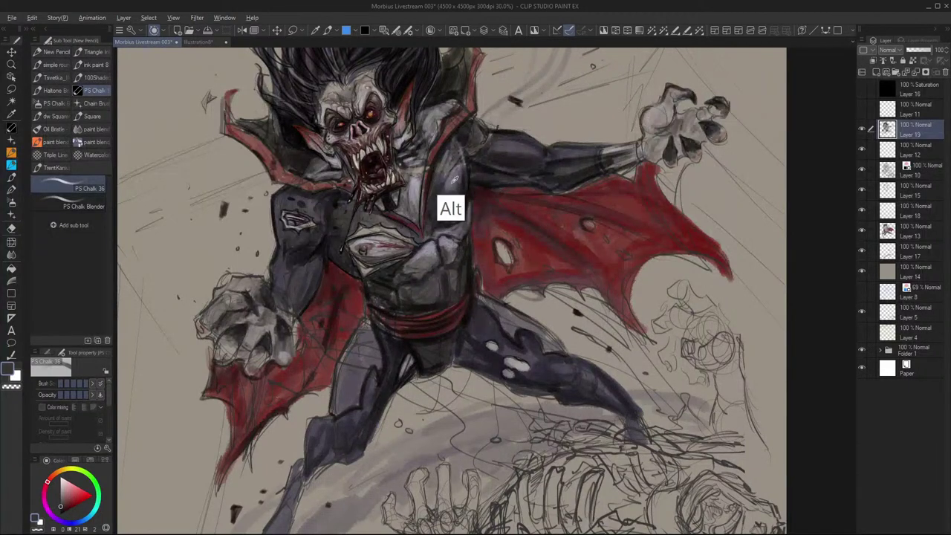
alt+click(440, 207)
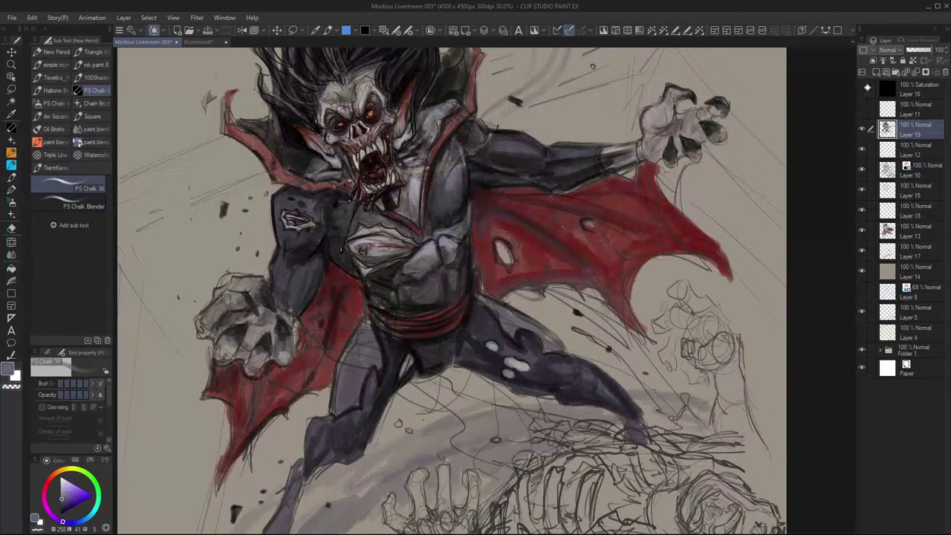
Add a new raster layer directly above Layer 19
click(877, 73)
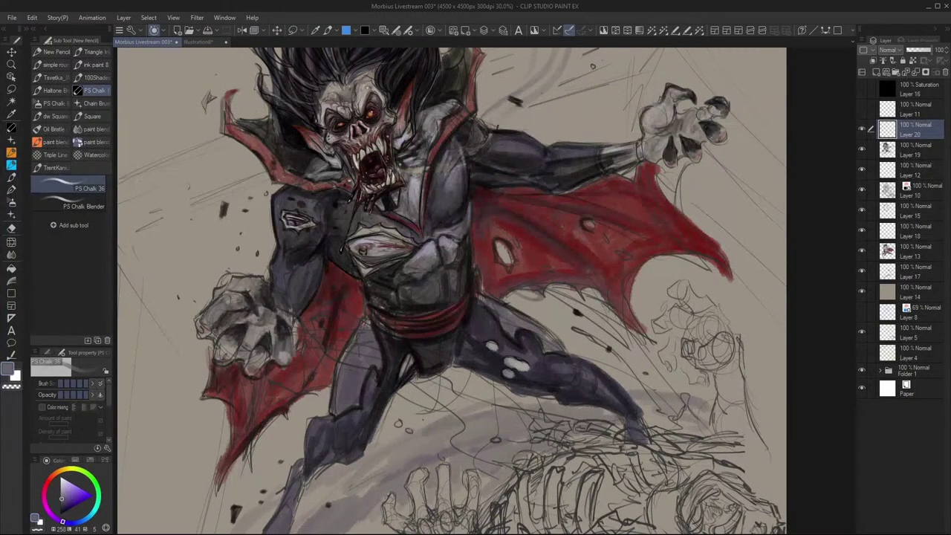
scroll(449, 345, down, 3)
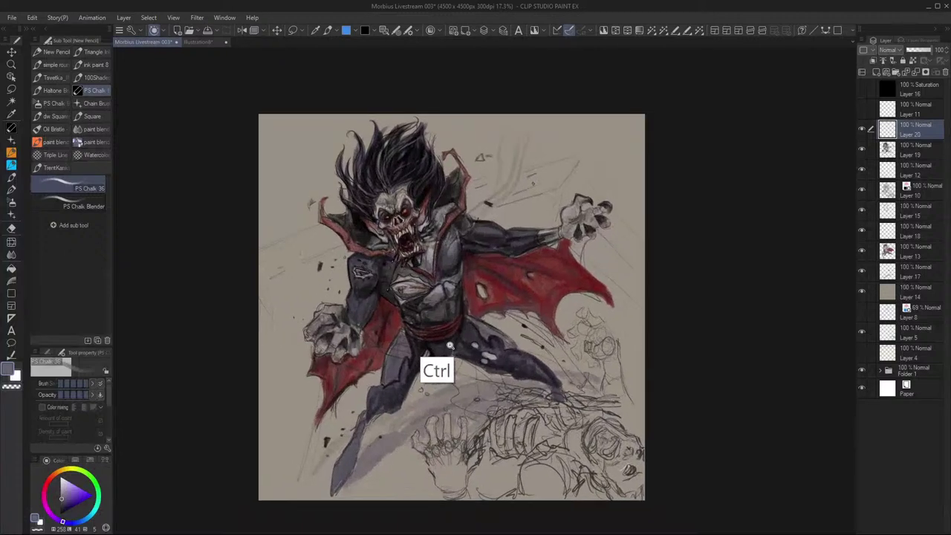
Choose a bright yellow and paint a small glowing spot at the centre of the torn chest on Layer 20
drag(450, 346, 444, 345)
click(49, 479)
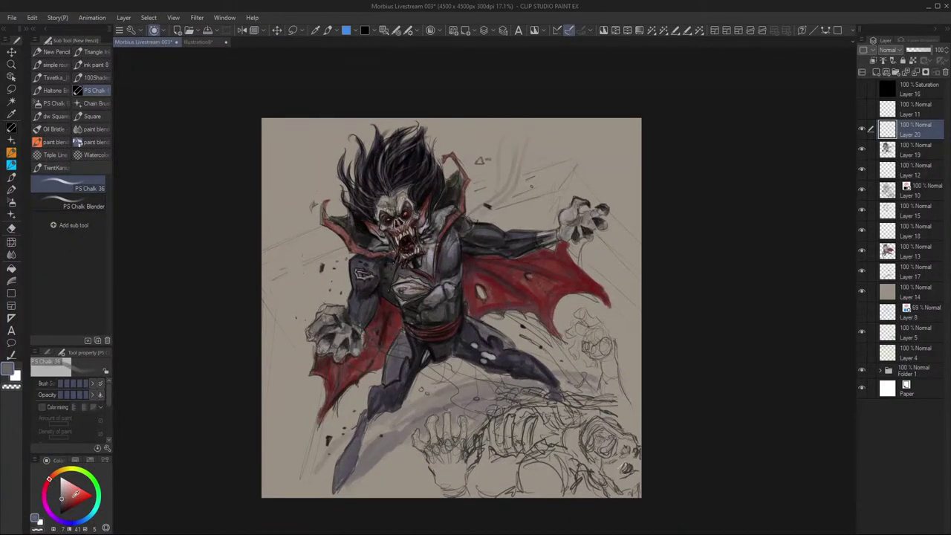
drag(75, 492, 88, 490)
click(68, 469)
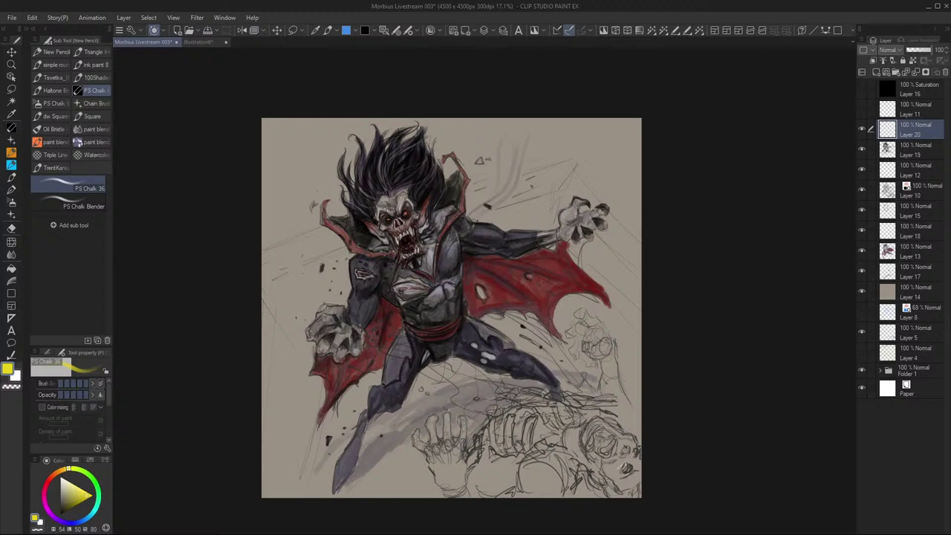
drag(402, 291, 401, 291)
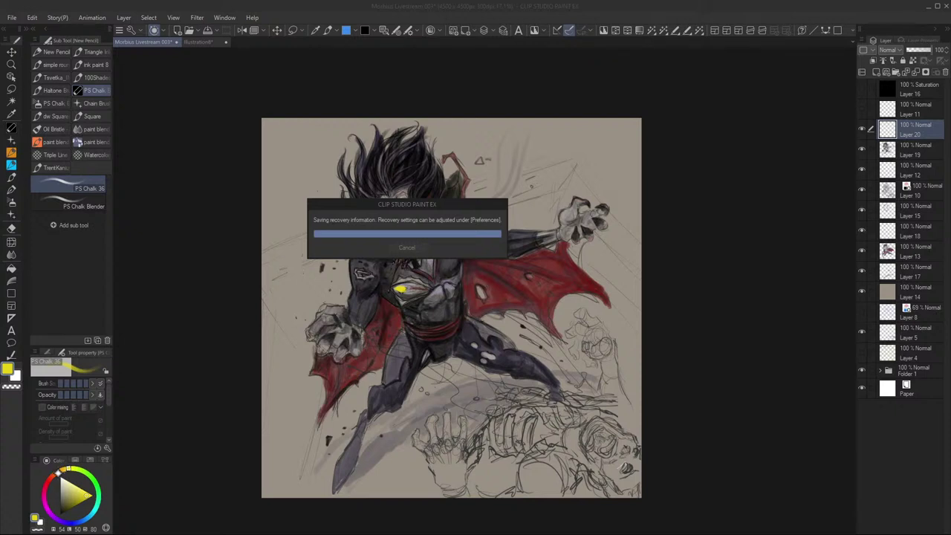
Surround the yellow chest spot with an oval of dark orange, ringed by red and magenta-purple
click(59, 471)
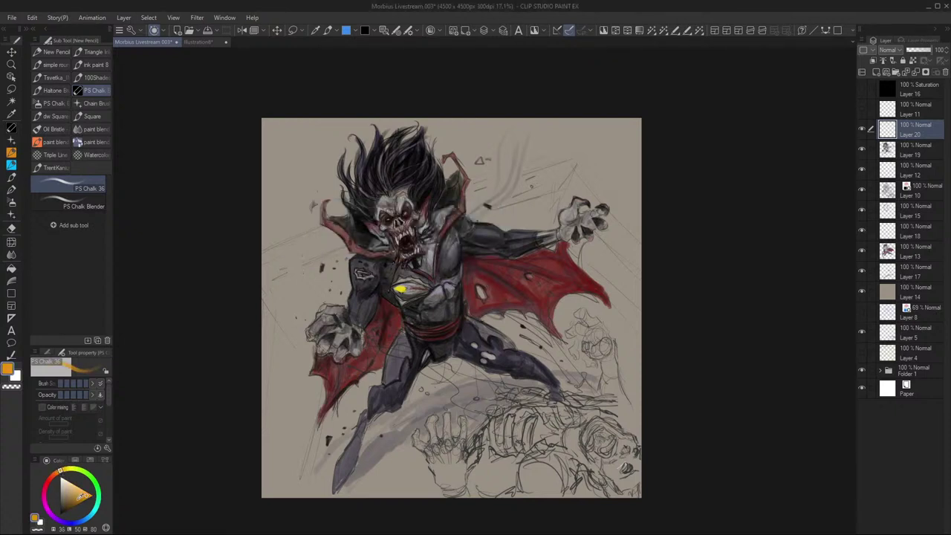
click(78, 501)
mouse_move(395, 286)
mouse_down()
mouse_move(402, 296)
mouse_move(393, 283)
mouse_move(393, 293)
mouse_move(410, 297)
mouse_move(396, 274)
mouse_move(419, 289)
mouse_up()
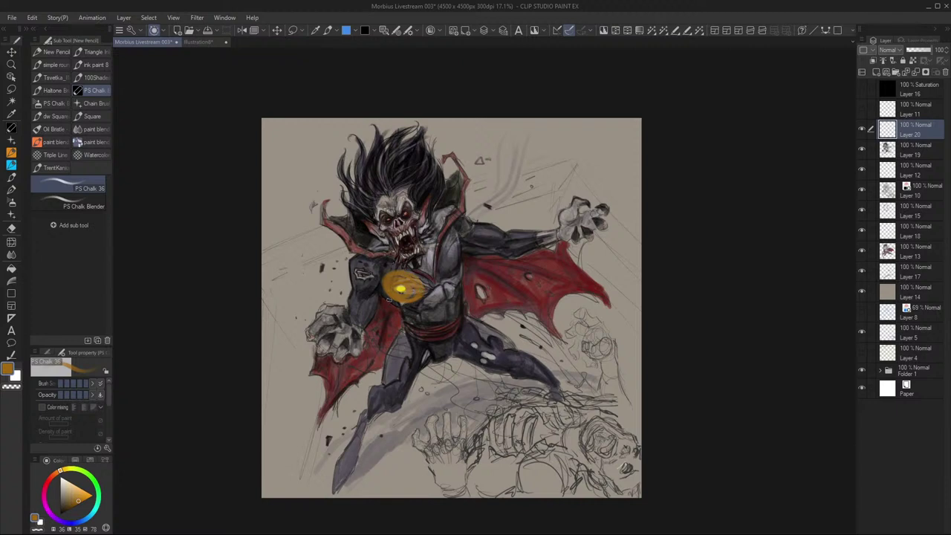
drag(64, 480, 48, 480)
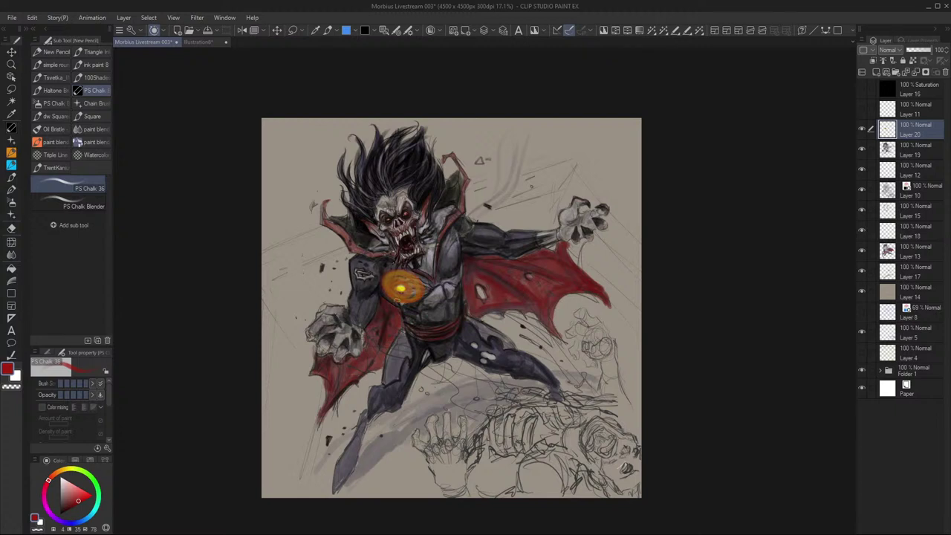
drag(48, 482, 49, 510)
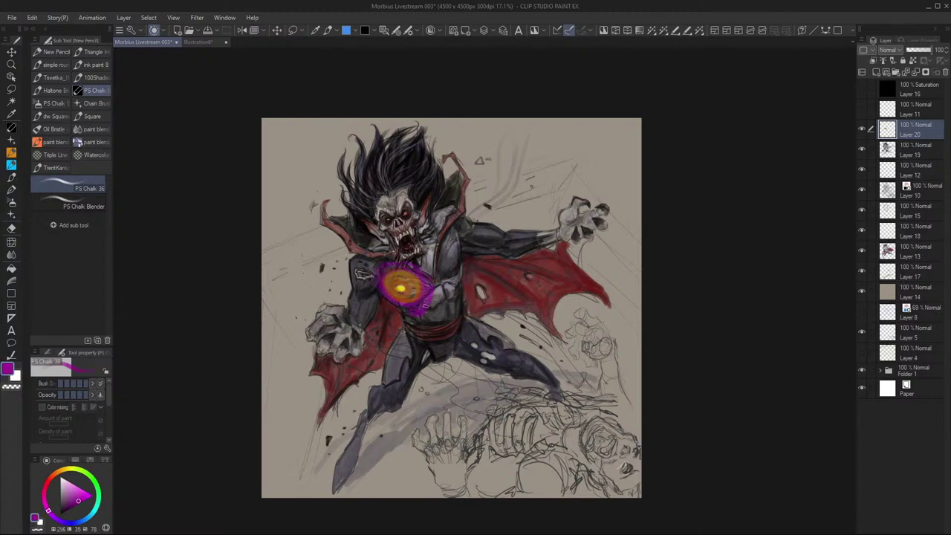
Choose a deep blue-violet and paint it over the torso, bent arm, waist and upper thighs around the chest glow
click(64, 522)
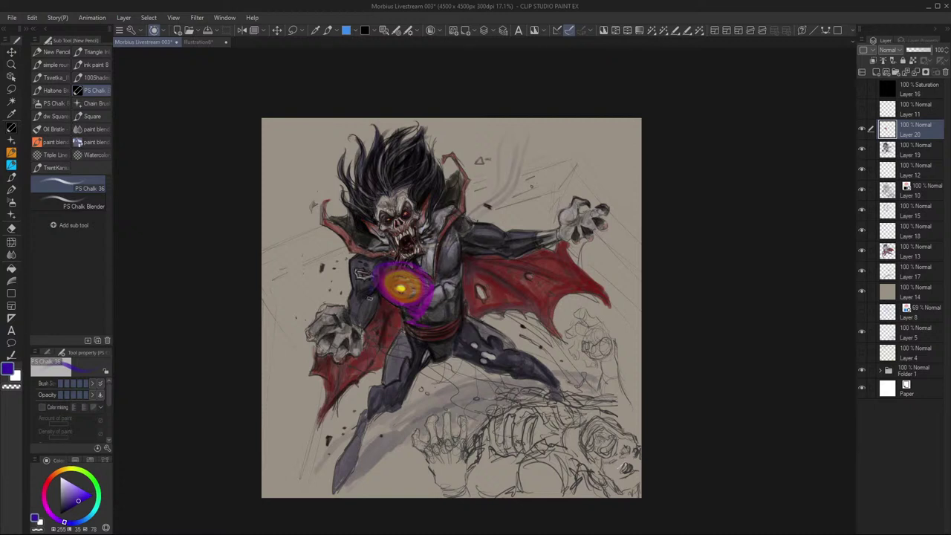
mouse_move(370, 296)
mouse_down()
mouse_move(422, 317)
mouse_move(433, 299)
mouse_move(366, 272)
mouse_move(365, 261)
mouse_move(356, 331)
mouse_up()
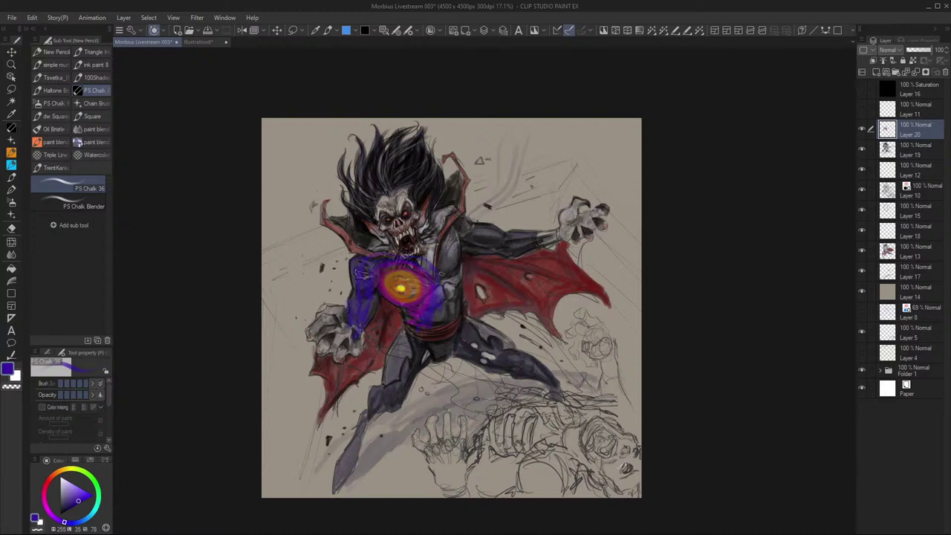
mouse_move(425, 263)
mouse_down()
mouse_move(386, 239)
mouse_move(449, 304)
mouse_move(389, 377)
mouse_move(453, 246)
mouse_up()
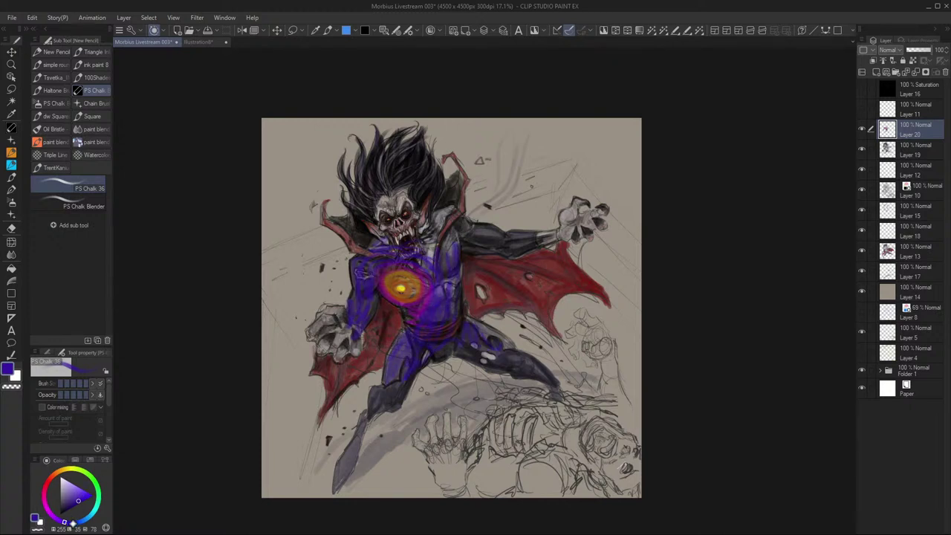
Choose a lighter blue and paint it down both legs and along the outstretched arm and its hand
click(78, 490)
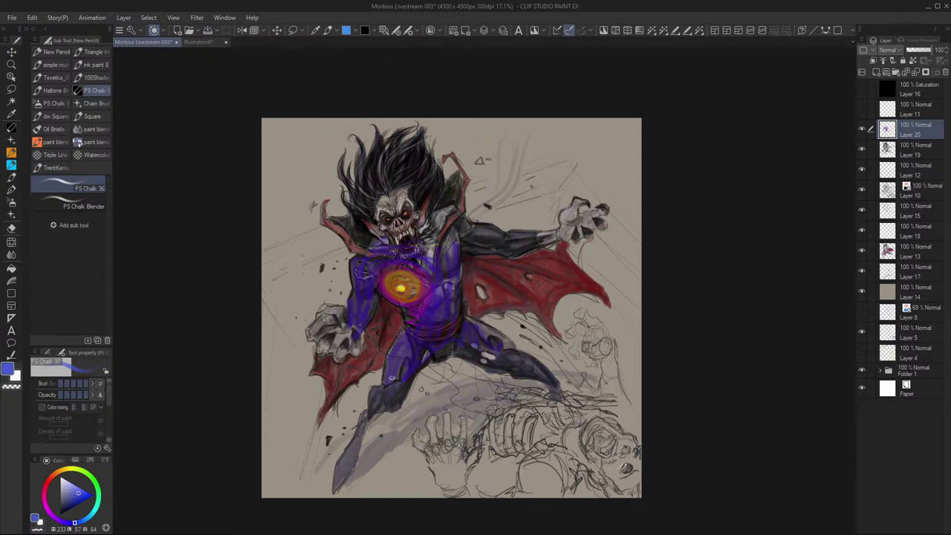
mouse_move(392, 378)
mouse_down()
mouse_move(367, 413)
mouse_move(370, 399)
mouse_move(345, 463)
mouse_up()
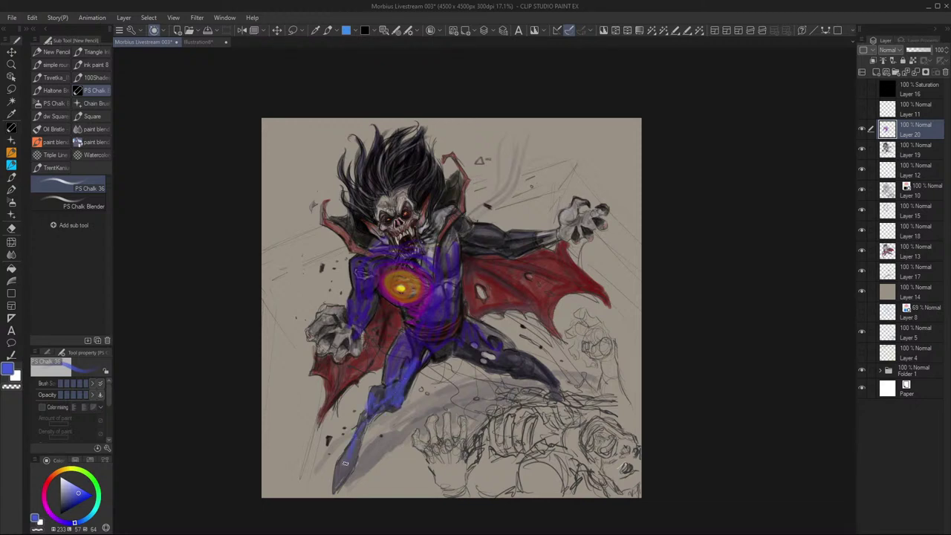
mouse_move(460, 345)
mouse_down()
mouse_move(463, 308)
mouse_move(452, 319)
mouse_move(558, 397)
mouse_up()
mouse_move(468, 229)
mouse_down()
mouse_move(456, 230)
mouse_move(507, 245)
mouse_move(482, 247)
mouse_move(467, 240)
mouse_move(529, 234)
mouse_move(543, 245)
mouse_move(577, 209)
mouse_move(574, 230)
mouse_move(594, 217)
mouse_up()
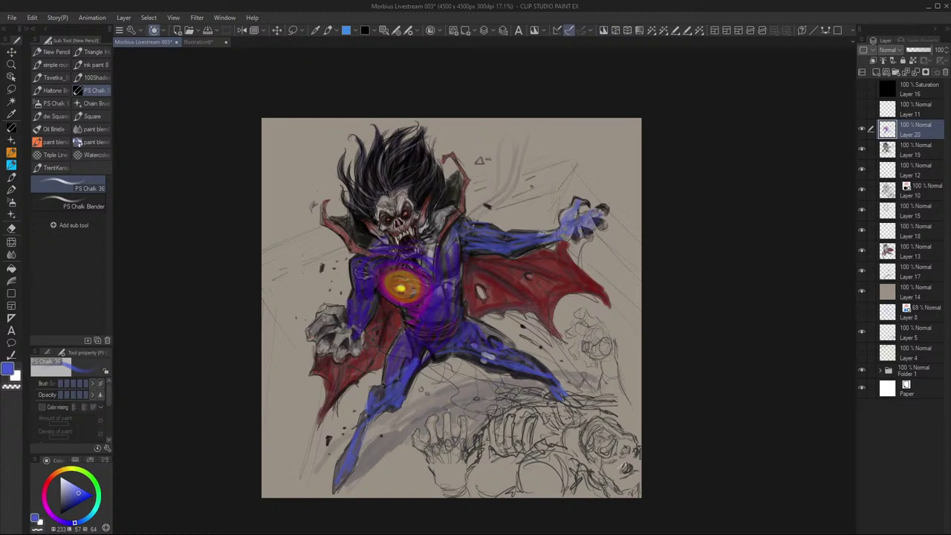
Cover the face, neck, upper chest and the bent arm's clawed hand with the same lighter blue
mouse_move(448, 223)
mouse_down()
mouse_move(430, 245)
mouse_move(426, 223)
mouse_move(417, 237)
mouse_move(402, 197)
mouse_move(386, 243)
mouse_up()
mouse_move(386, 199)
mouse_down()
mouse_move(381, 222)
mouse_move(401, 256)
mouse_move(425, 221)
mouse_move(362, 222)
mouse_move(359, 248)
mouse_up()
mouse_move(333, 344)
mouse_down()
mouse_move(317, 321)
mouse_move(318, 341)
mouse_move(338, 321)
mouse_move(338, 357)
mouse_move(355, 334)
mouse_move(340, 357)
mouse_up()
drag(340, 318, 348, 320)
drag(446, 249, 449, 261)
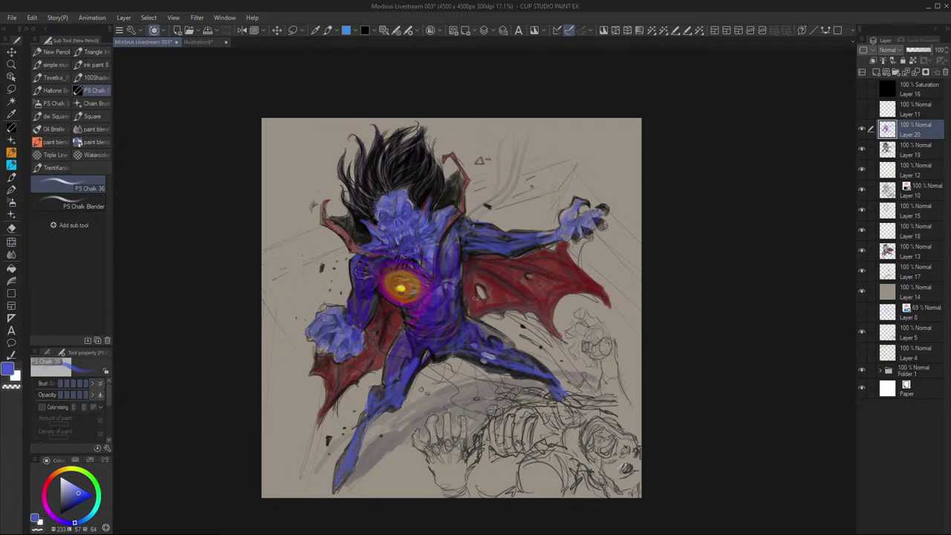
Compare the artwork with Layer 20 hidden and shown, and set that layer to Color blending at 55% opacity
click(66, 480)
click(862, 129)
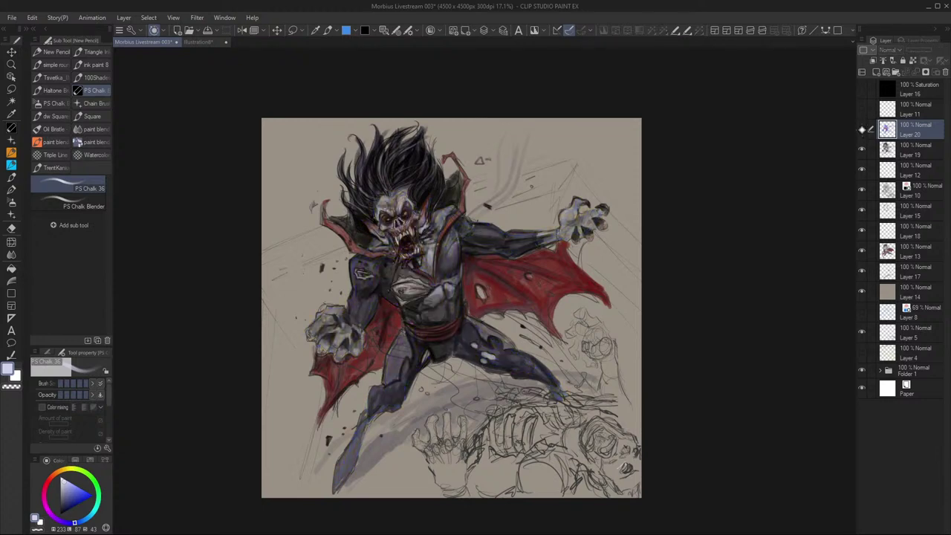
click(863, 129)
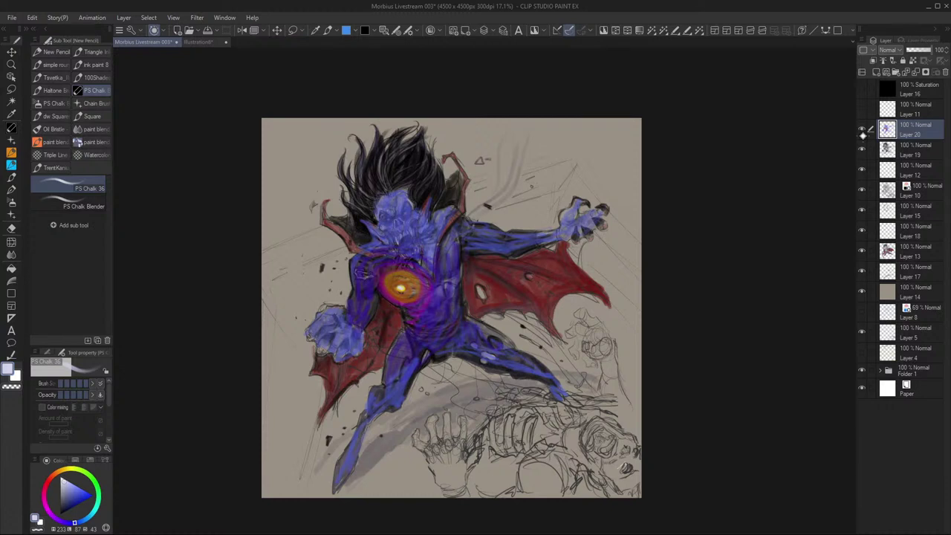
click(920, 50)
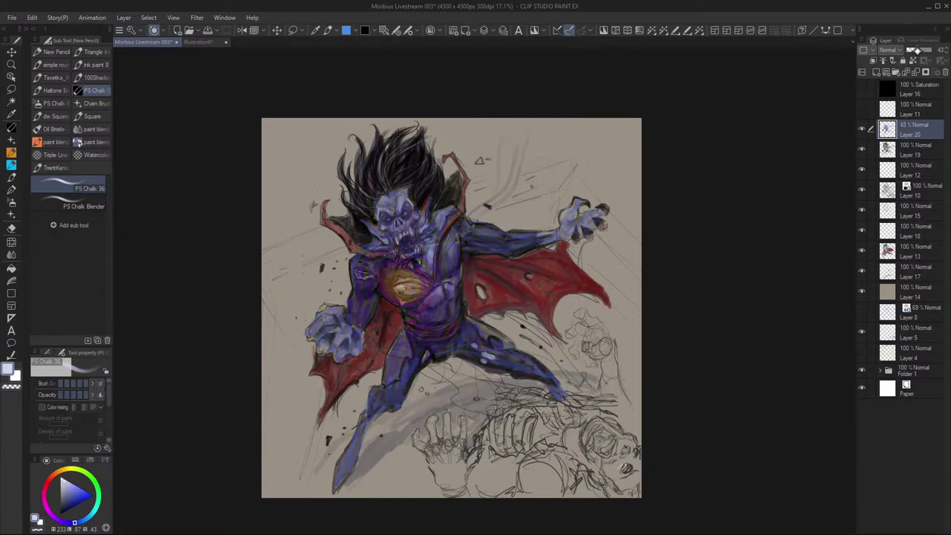
drag(919, 50, 923, 51)
click(898, 50)
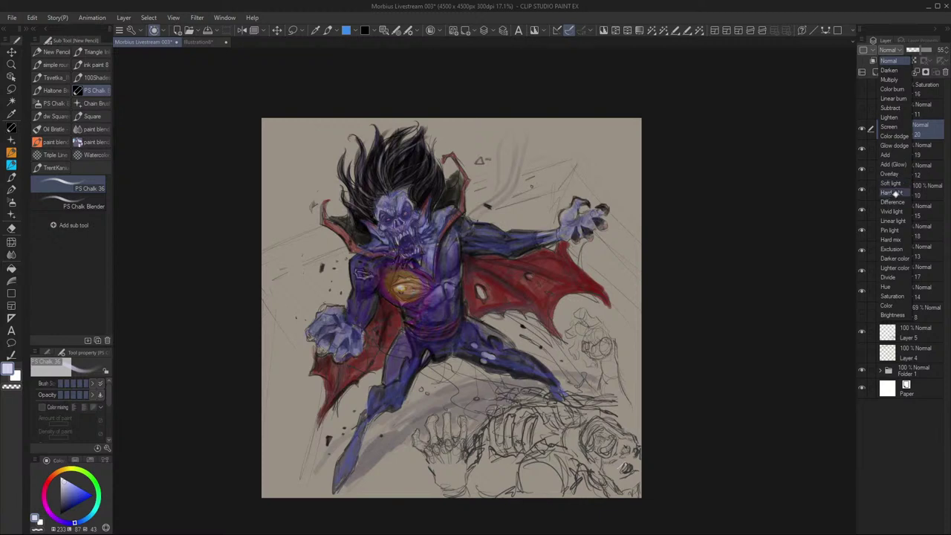
click(887, 305)
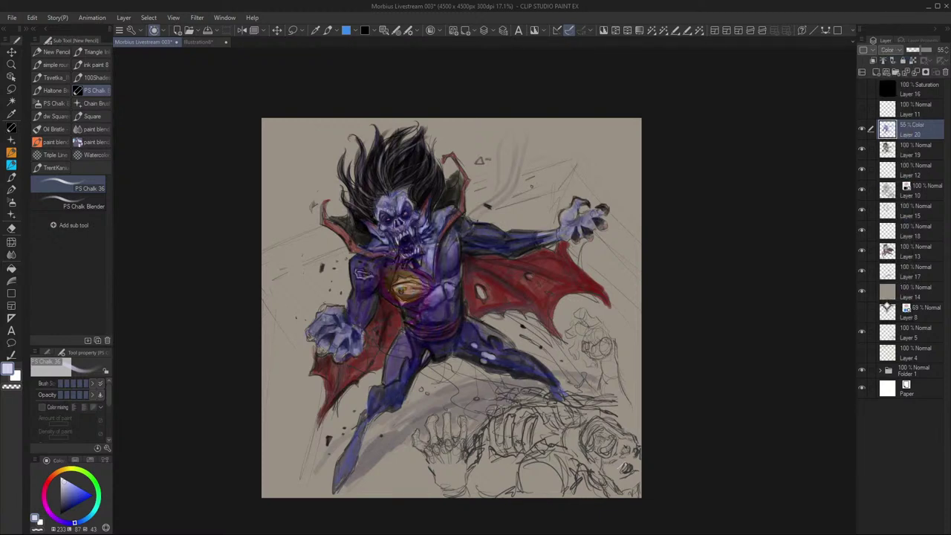
Lower Layer 20's opacity to 33% and further to 16%, toggling its visibility to compare the tint
click(920, 50)
drag(918, 50, 926, 50)
drag(927, 49, 912, 50)
click(862, 129)
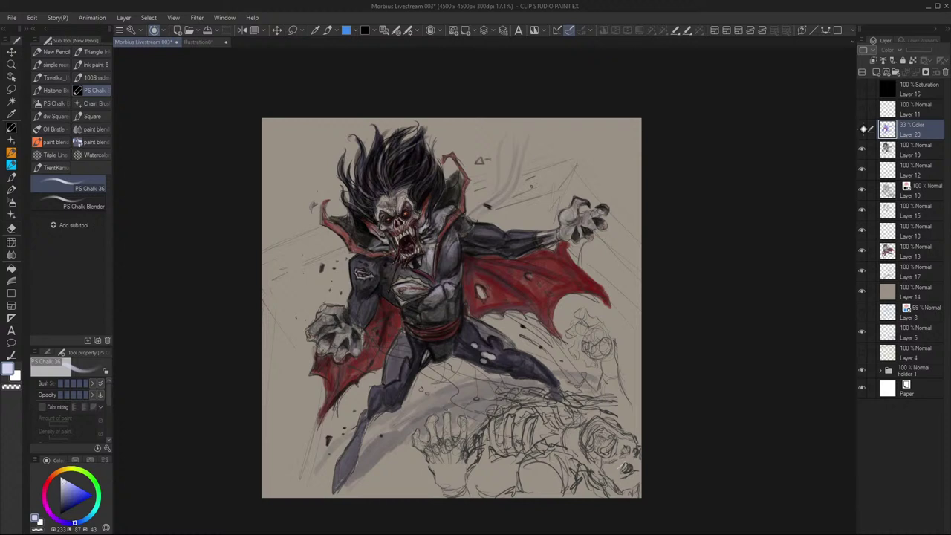
click(862, 129)
click(862, 129)
click(862, 129)
drag(912, 49, 909, 49)
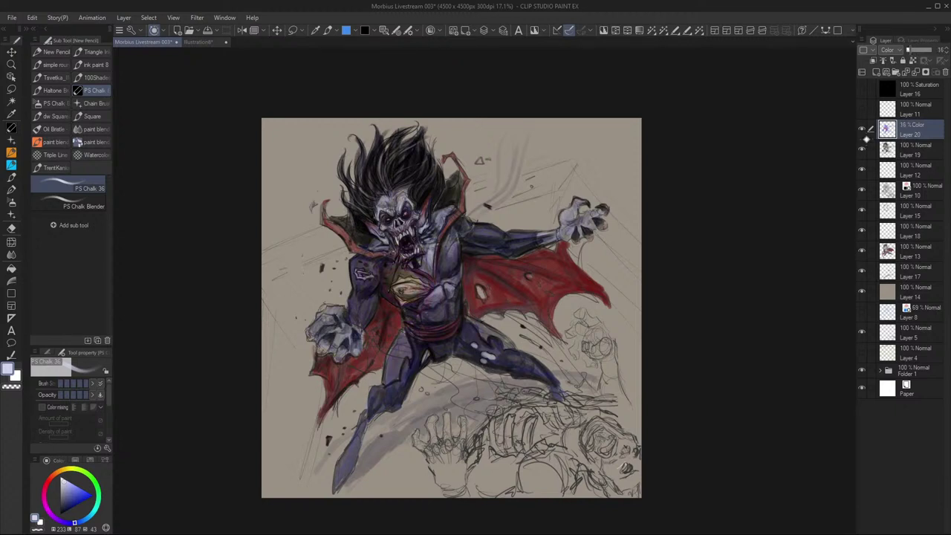
click(862, 128)
click(862, 128)
Try Layer 20 at 22% opacity, compare it with the layer hidden, and return the opacity to 16%
click(911, 49)
click(912, 49)
click(862, 128)
click(863, 130)
click(862, 129)
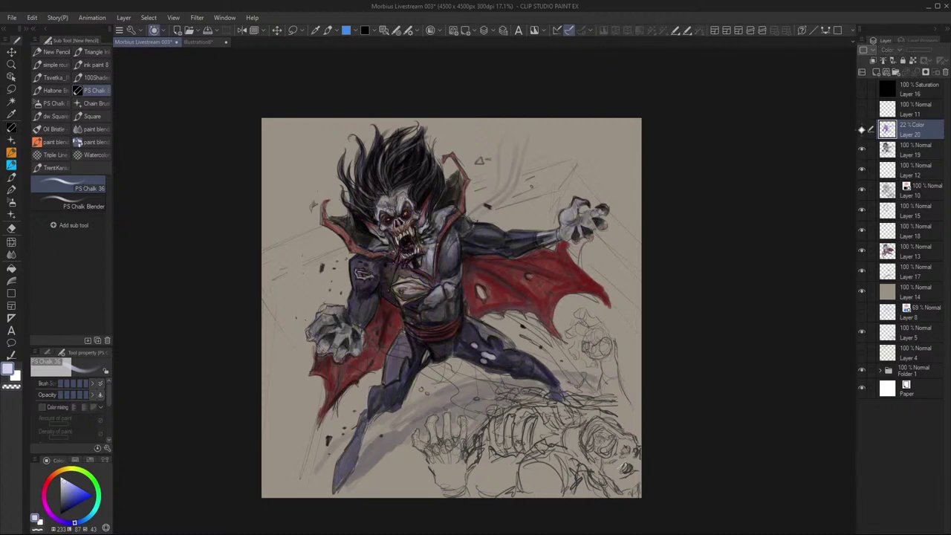
click(862, 129)
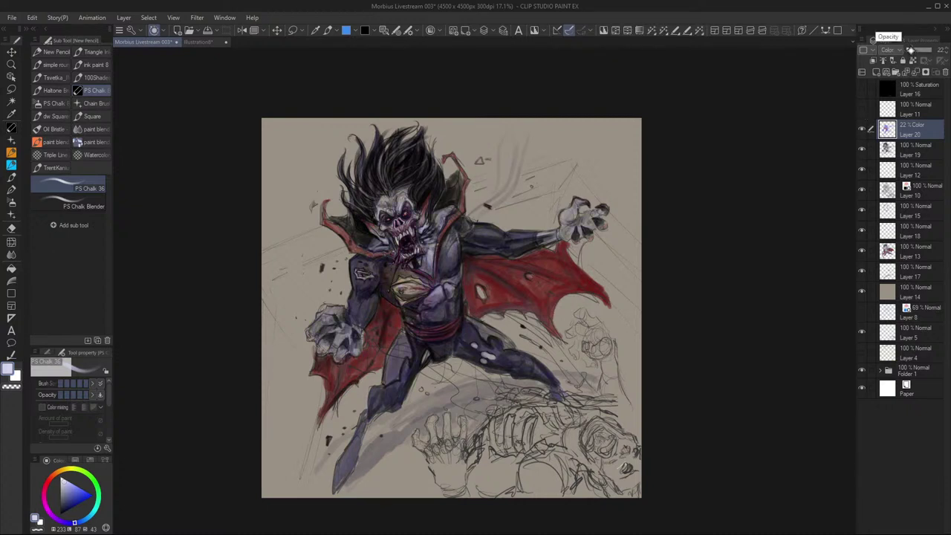
drag(911, 49, 906, 49)
click(863, 129)
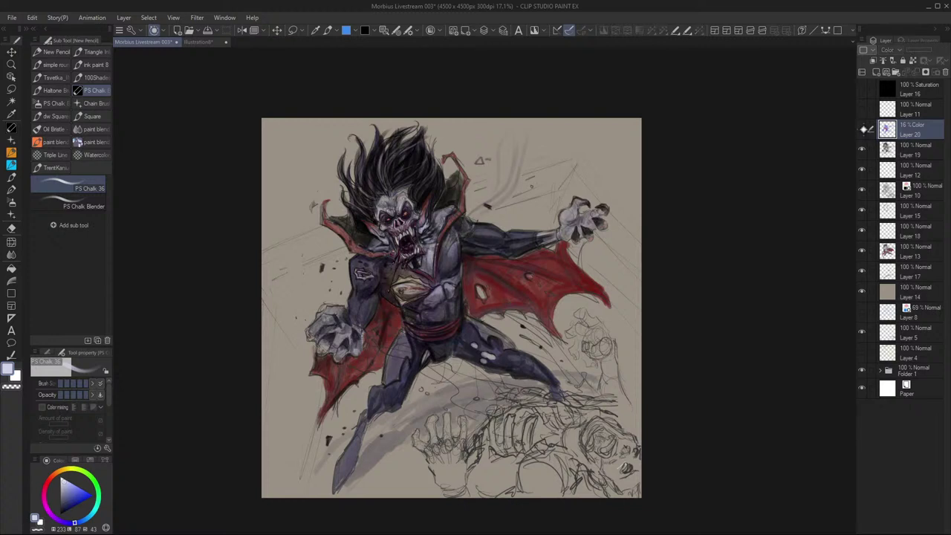
click(863, 130)
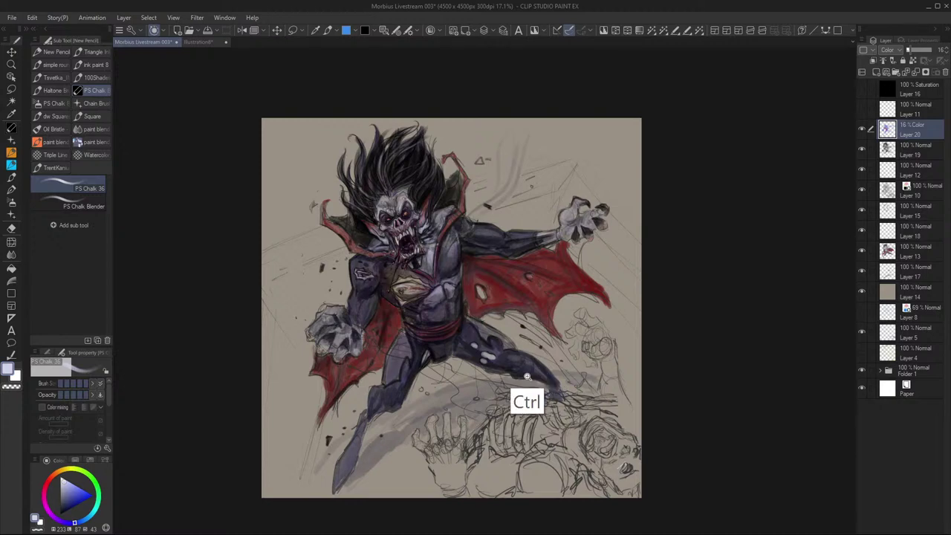
Sample muted lavender tones from the figure's chest and neck and switch to the New Pencil brush
scroll(537, 379, up, 3)
drag(536, 380, 496, 417)
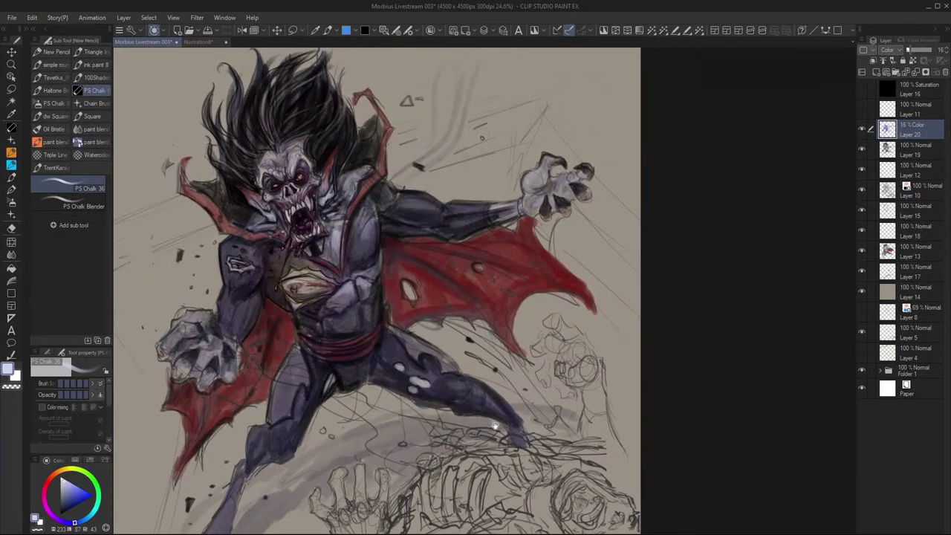
scroll(495, 416, down, 3)
scroll(496, 417, up, 3)
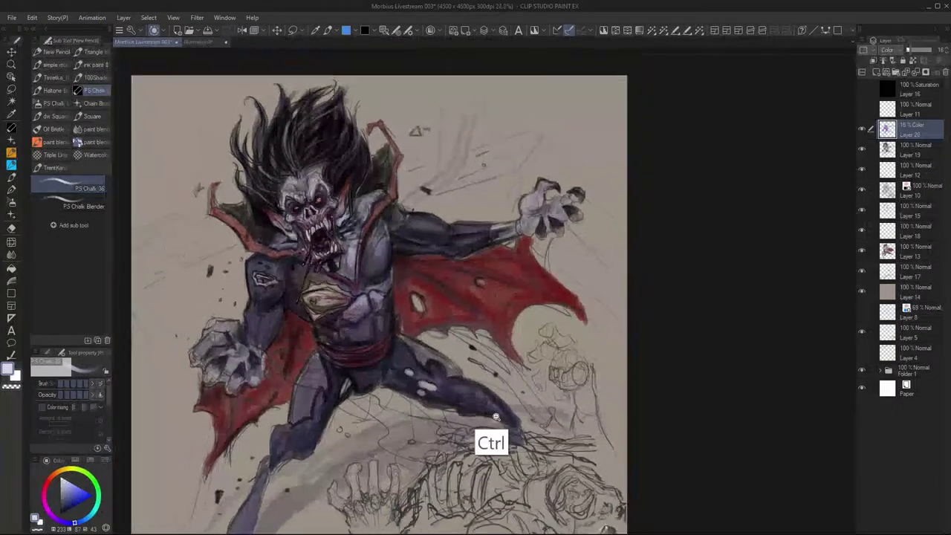
scroll(496, 417, down, 1)
drag(510, 414, 509, 359)
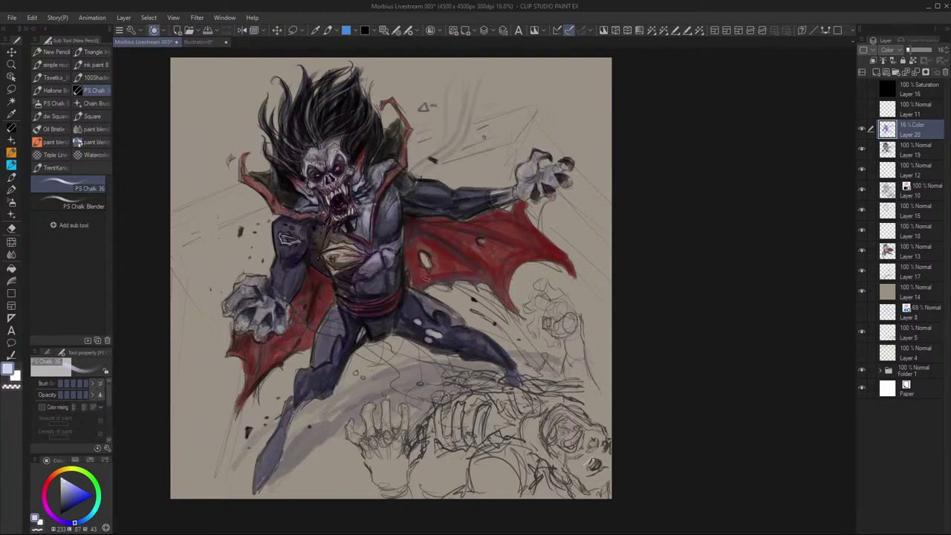
alt+click(380, 248)
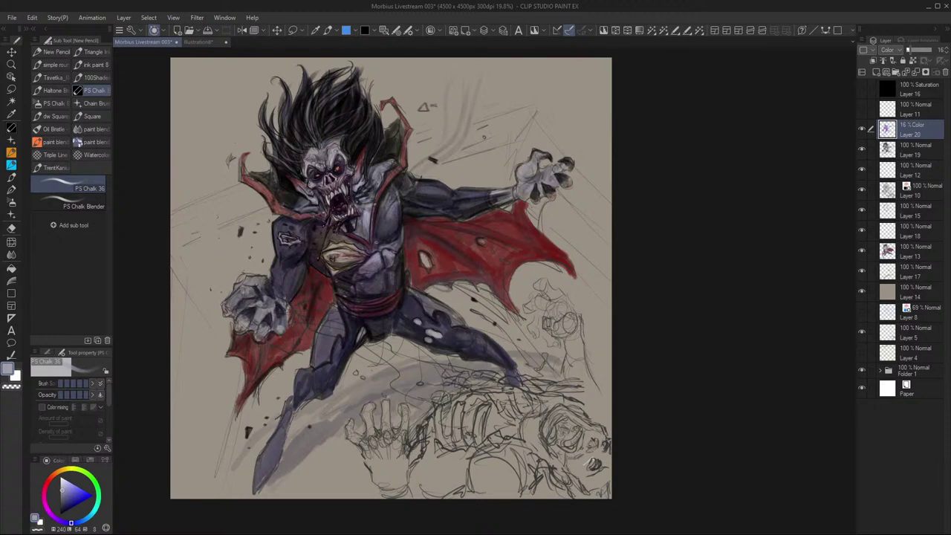
alt+click(367, 221)
key(period)
key(p)
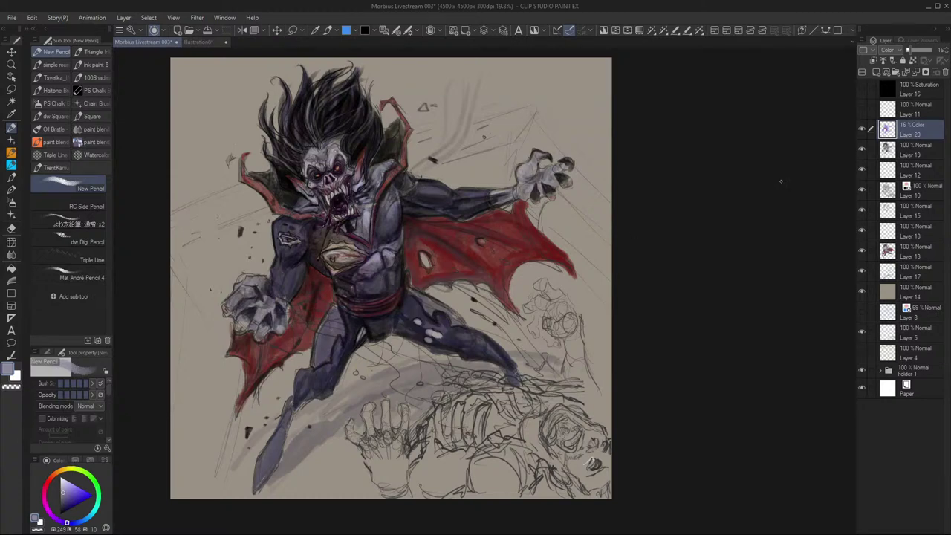
Add a new raster layer above Layer 20 and rotate the canvas so the sketched fallen victim stands upright
click(876, 72)
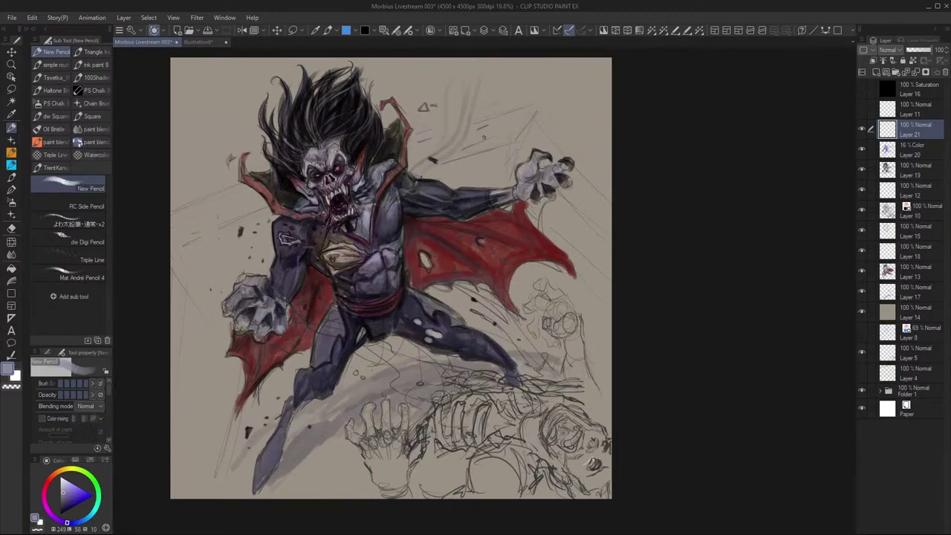
key(r)
mouse_move(570, 409)
mouse_down()
mouse_move(577, 378)
mouse_move(467, 295)
mouse_move(416, 320)
mouse_move(386, 245)
mouse_move(476, 179)
mouse_move(566, 164)
mouse_move(595, 181)
mouse_up()
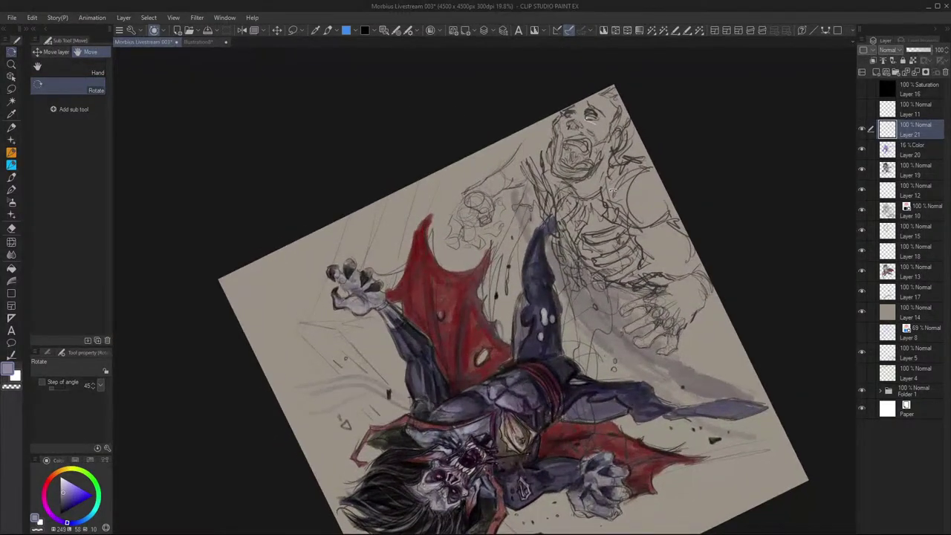
key(p)
key(ctrl)
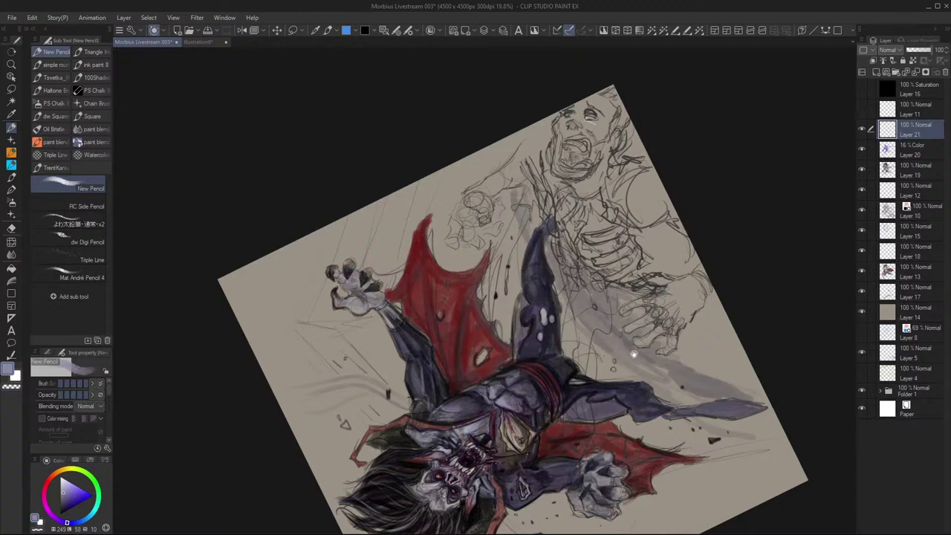
drag(637, 350, 528, 380)
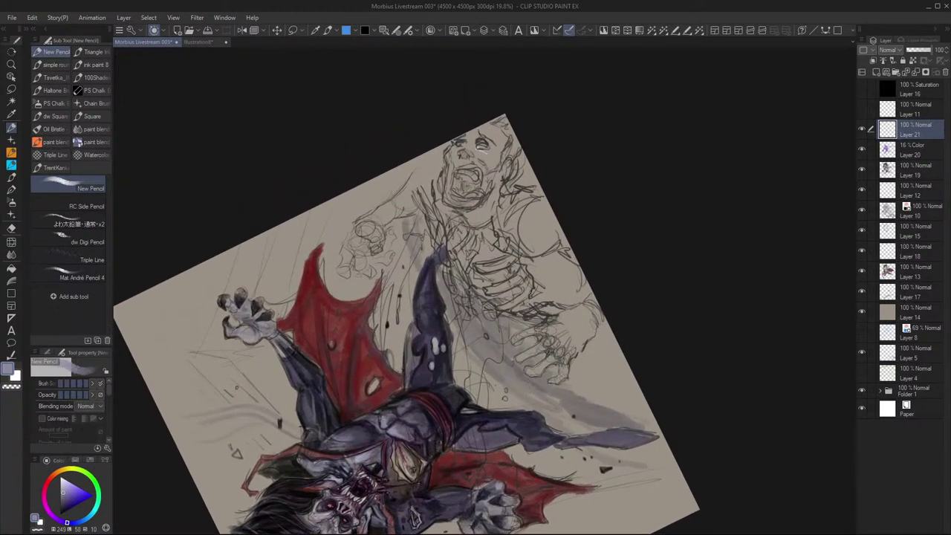
drag(516, 265, 537, 266)
drag(517, 313, 506, 360)
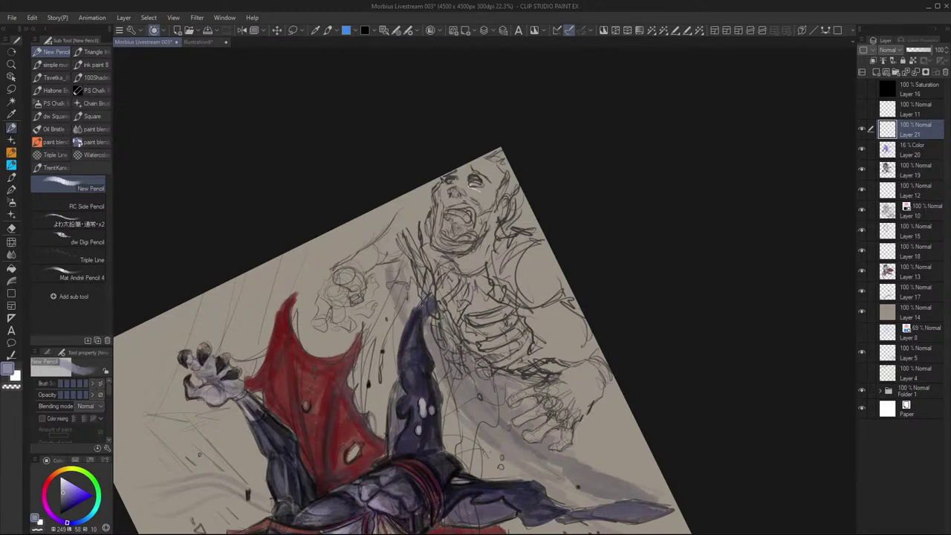
Circle the sketched victim's torso in lavender and cross it out with thick strokes in a sampled dark navy
mouse_move(471, 299)
mouse_down()
mouse_move(480, 372)
mouse_move(537, 359)
mouse_move(473, 379)
mouse_move(457, 370)
mouse_move(515, 289)
mouse_move(507, 325)
mouse_up()
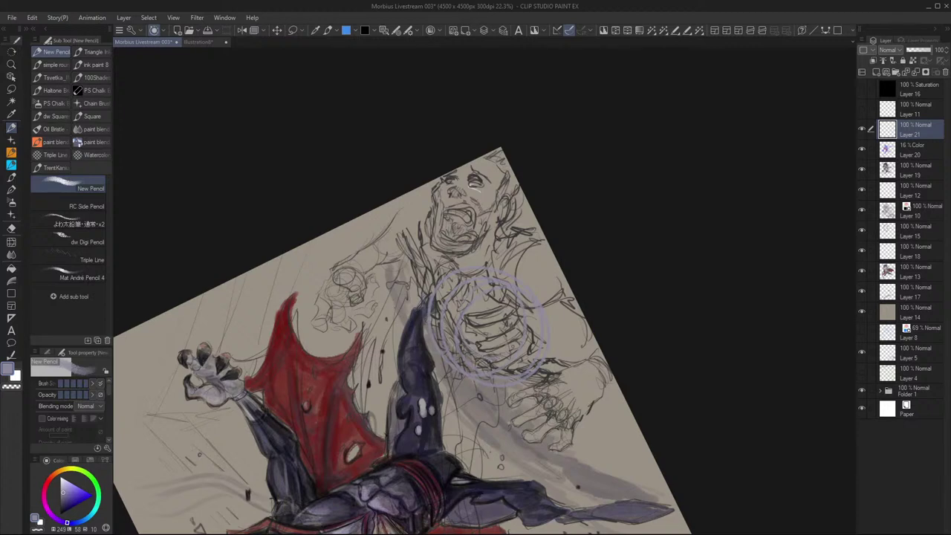
alt+click(272, 428)
mouse_move(440, 300)
mouse_down()
mouse_move(550, 340)
mouse_move(527, 363)
mouse_move(526, 336)
mouse_up()
drag(452, 317, 529, 343)
mouse_move(469, 333)
mouse_down()
mouse_move(538, 350)
mouse_move(530, 359)
mouse_up()
mouse_move(505, 275)
mouse_down()
mouse_move(455, 358)
mouse_move(459, 343)
mouse_move(469, 346)
mouse_move(458, 372)
mouse_move(468, 342)
mouse_up()
mouse_move(475, 297)
mouse_down()
mouse_move(455, 316)
mouse_move(525, 349)
mouse_up()
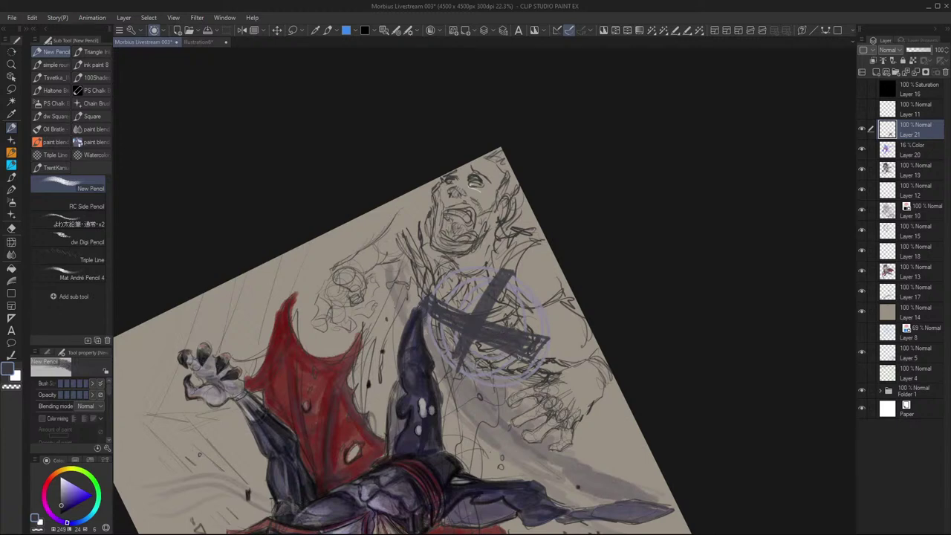
drag(459, 339, 445, 373)
drag(469, 338, 454, 361)
mouse_move(504, 274)
mouse_down()
mouse_move(463, 345)
mouse_move(476, 324)
mouse_up()
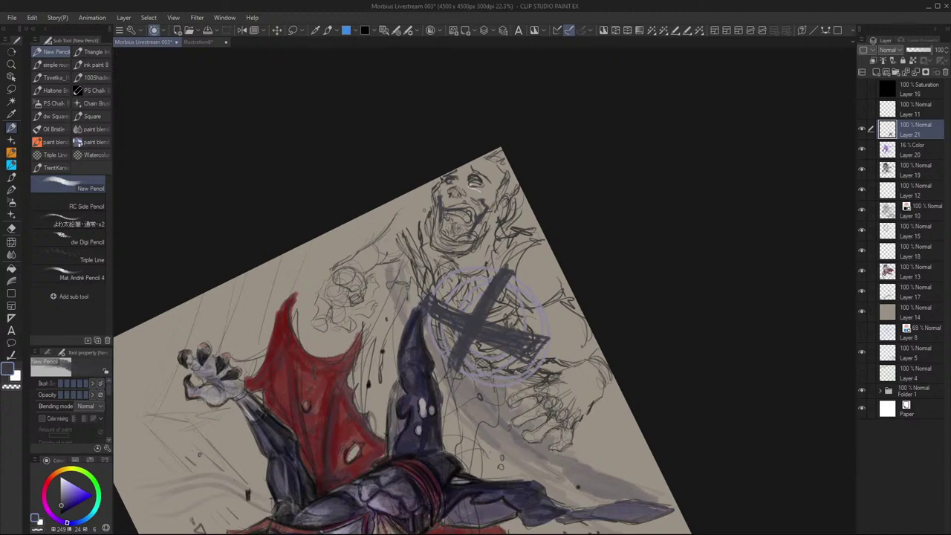
mouse_move(406, 199)
mouse_down()
mouse_move(409, 211)
mouse_move(424, 205)
mouse_move(379, 223)
mouse_move(406, 225)
mouse_move(367, 243)
mouse_move(409, 239)
mouse_move(375, 260)
mouse_move(406, 245)
mouse_up()
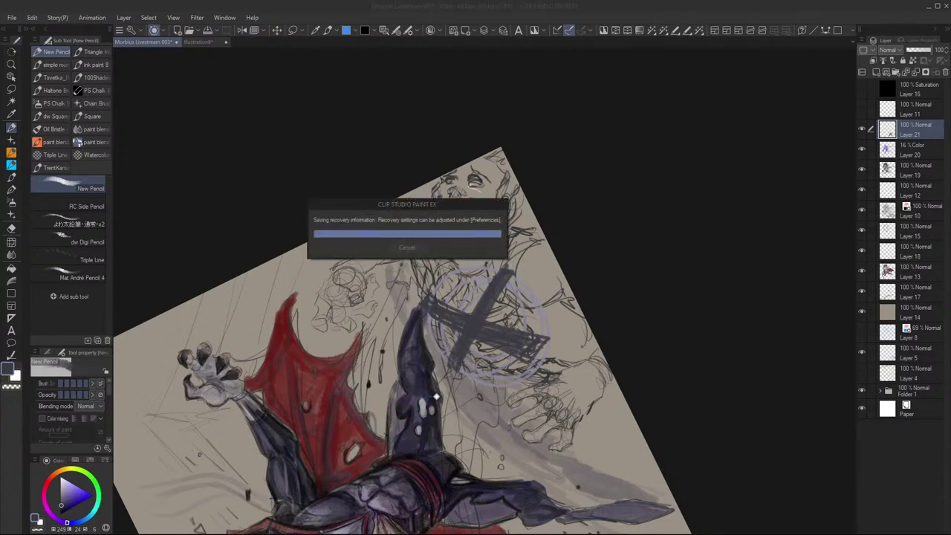
Turn the canvas back upright and review the full composition with the crossed-out victim
key(shift+space)
mouse_move(436, 396)
mouse_down()
mouse_move(377, 383)
mouse_move(348, 349)
mouse_move(462, 246)
mouse_move(450, 254)
mouse_up()
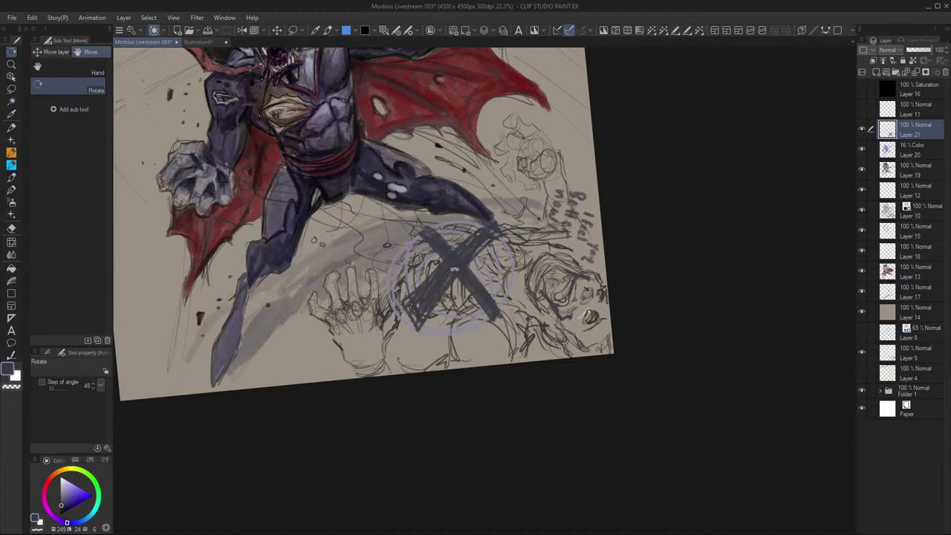
key(ctrl)
key(ctrl)
scroll(446, 304, down, 2)
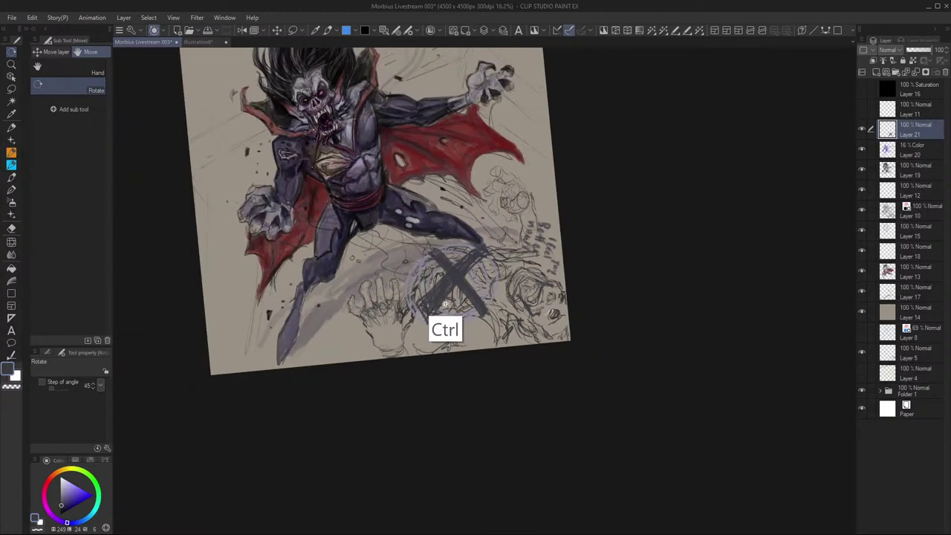
drag(451, 320, 417, 435)
scroll(454, 383, up, 1)
drag(475, 398, 494, 427)
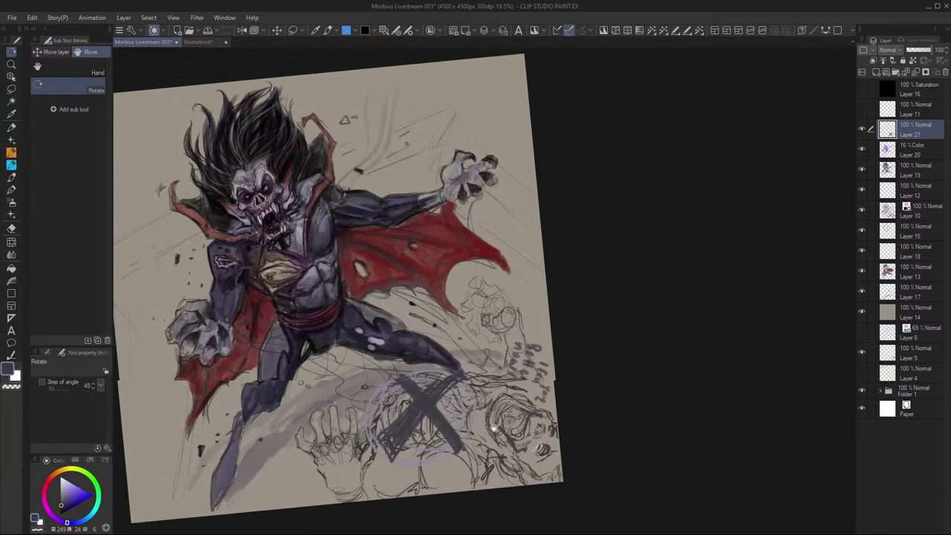
scroll(493, 428, up, 1)
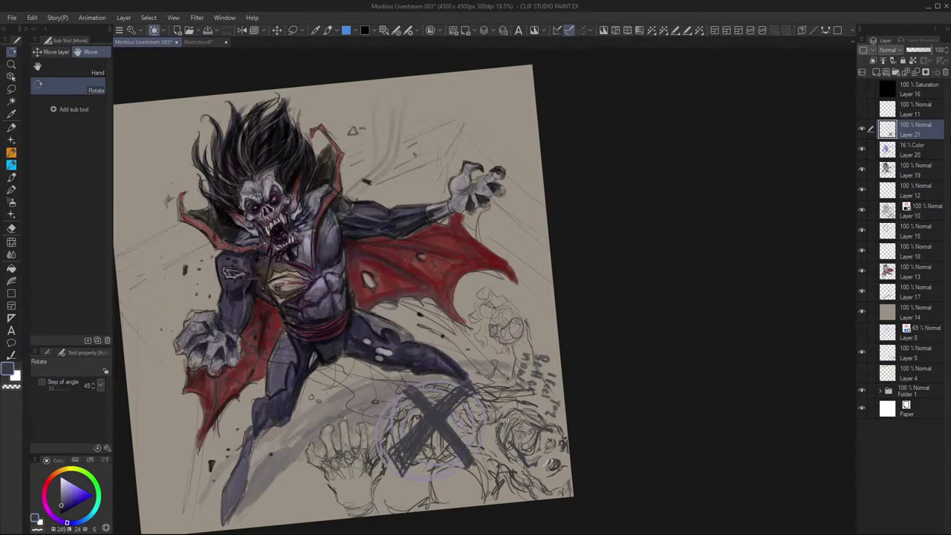
drag(513, 395, 555, 393)
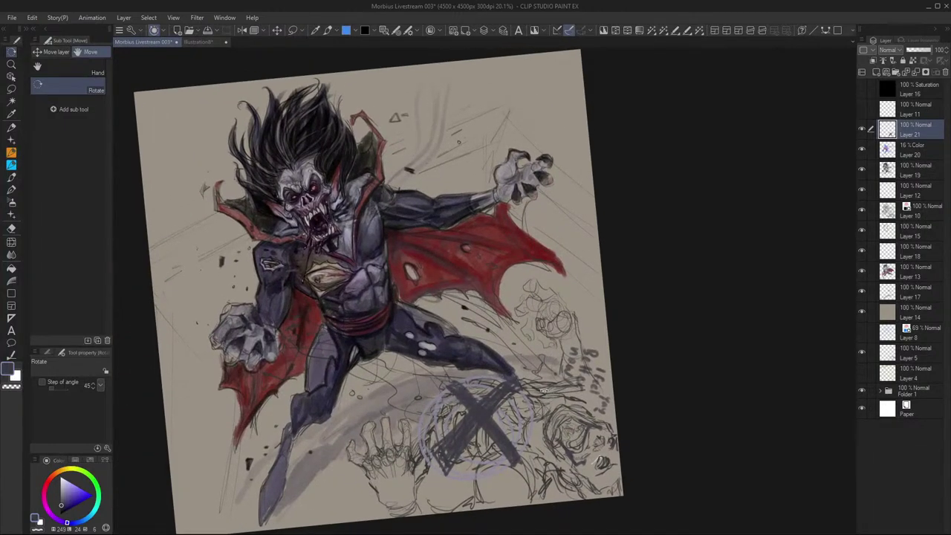
drag(639, 422, 641, 444)
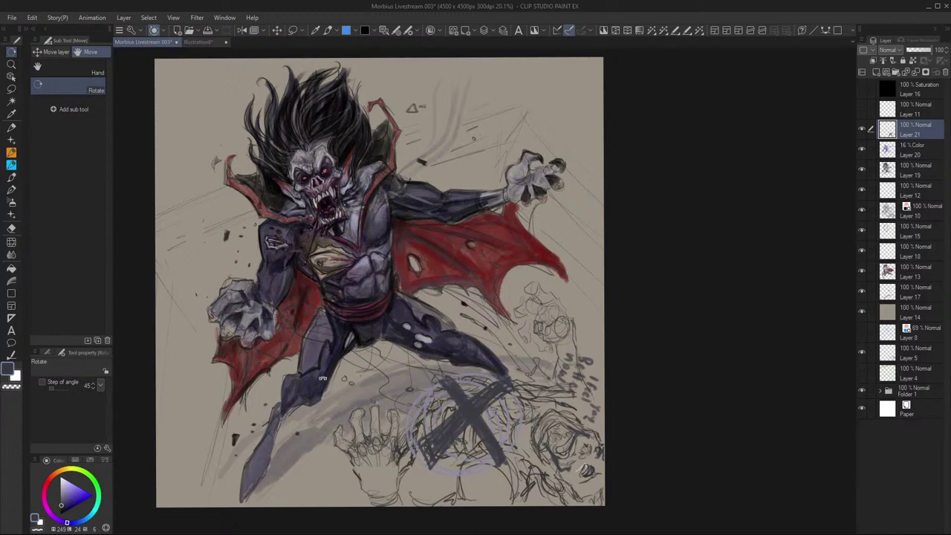
Return to the New Pencil brush, choose a light lavender, and lighten the upper thigh of the vampire's extended leg
key(p)
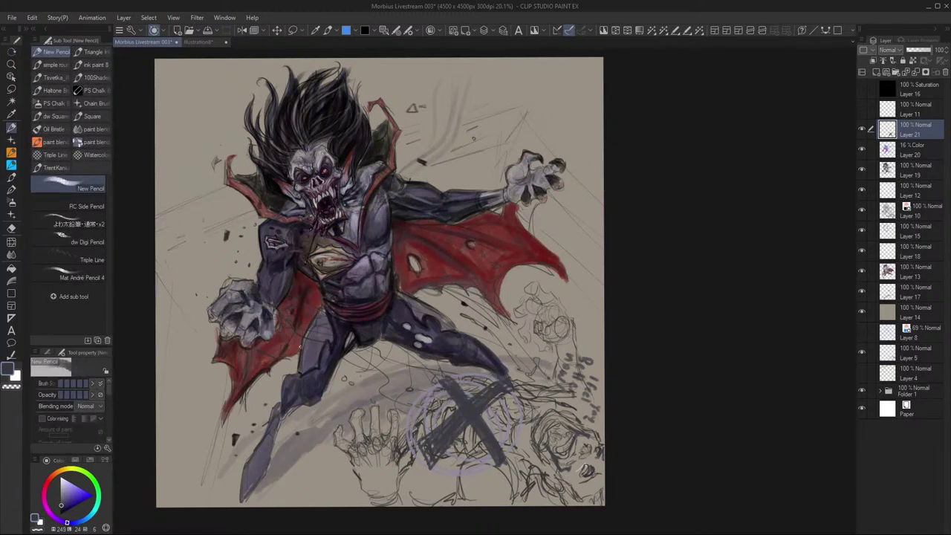
click(62, 487)
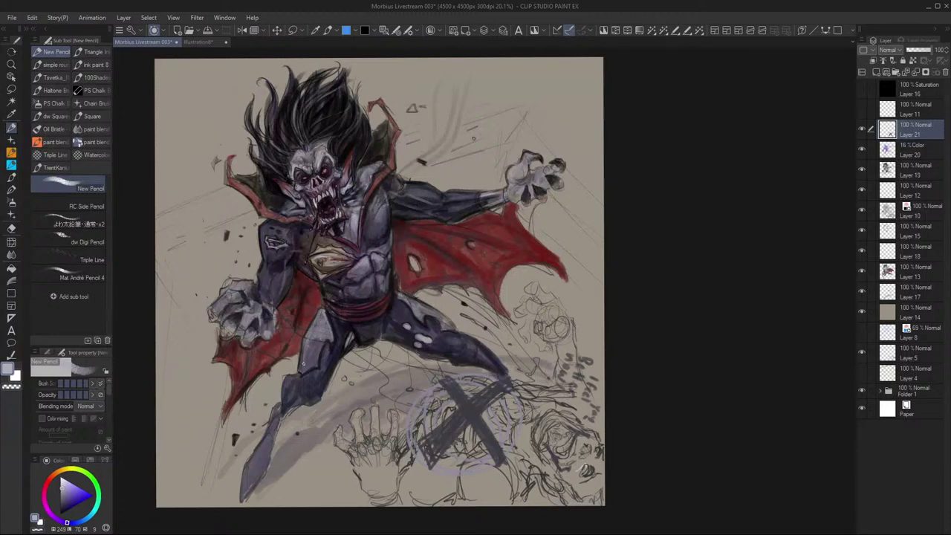
drag(417, 361, 399, 383)
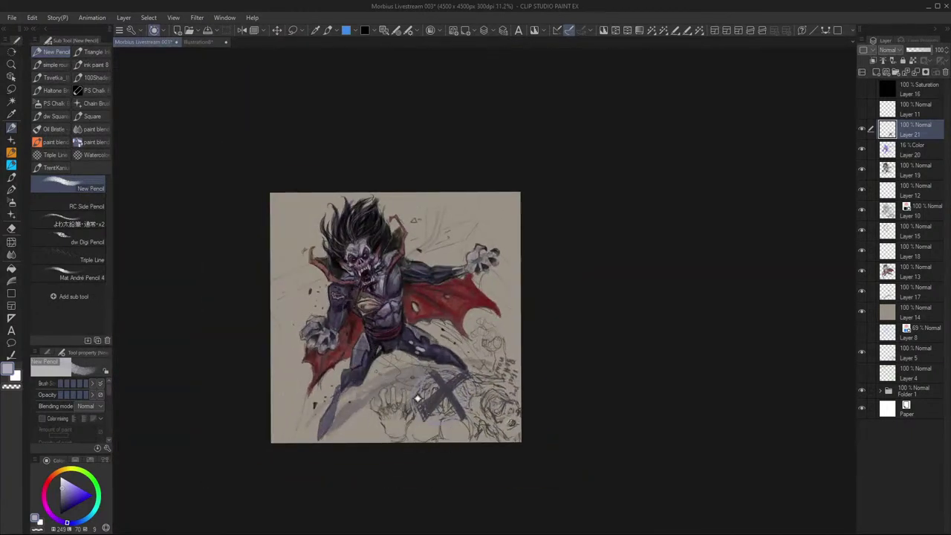
Sample a dark red from the figure and repaint the trim on the left wing of the cape's collar
scroll(399, 359, up, 3)
scroll(399, 359, up, 4)
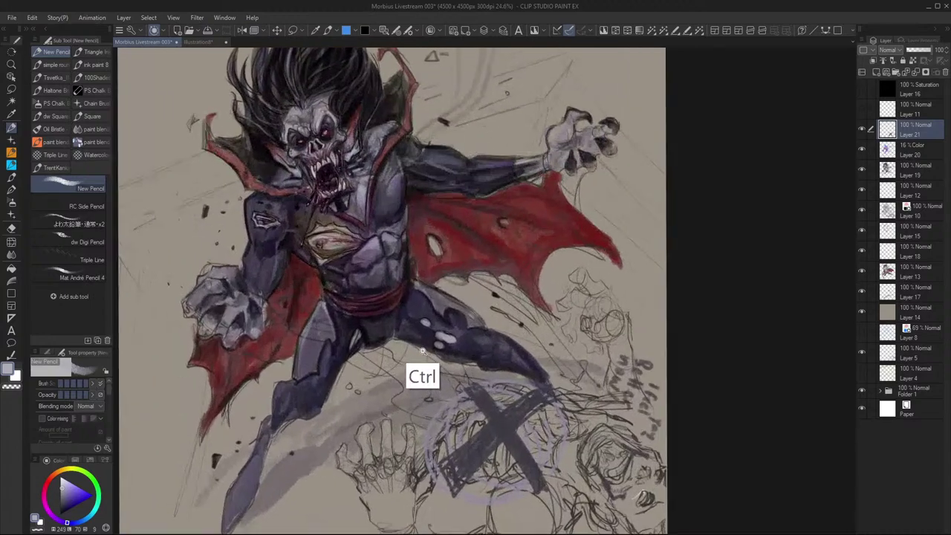
scroll(406, 368, up, 3)
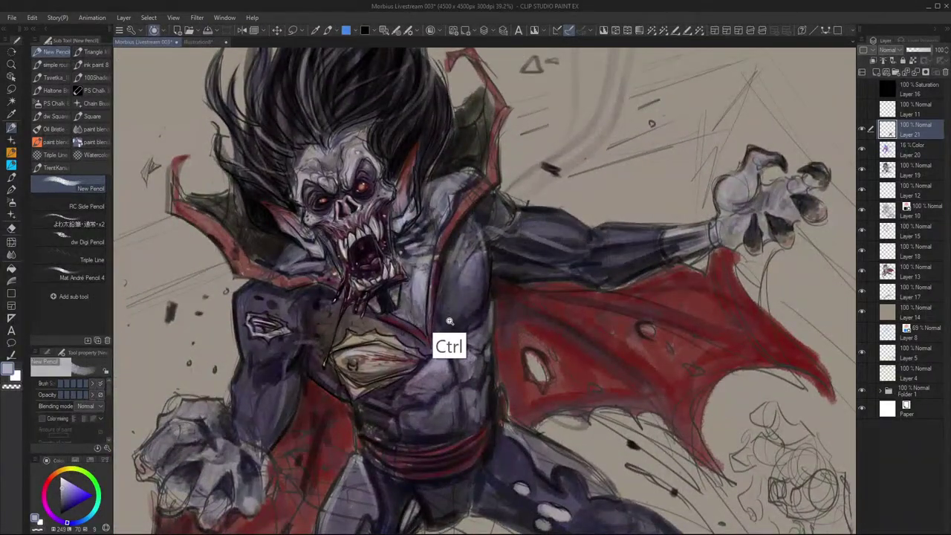
scroll(448, 311, up, 1)
scroll(445, 315, down, 3)
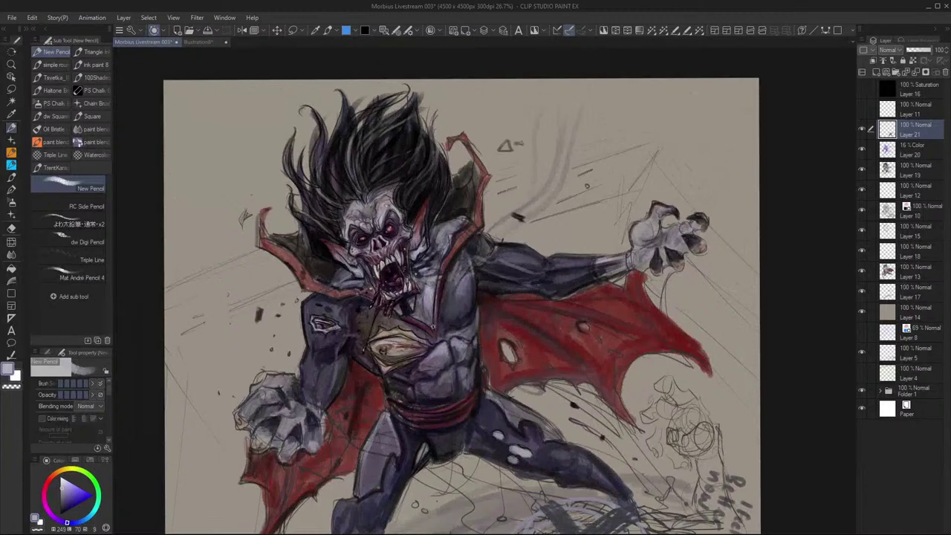
key(alt)
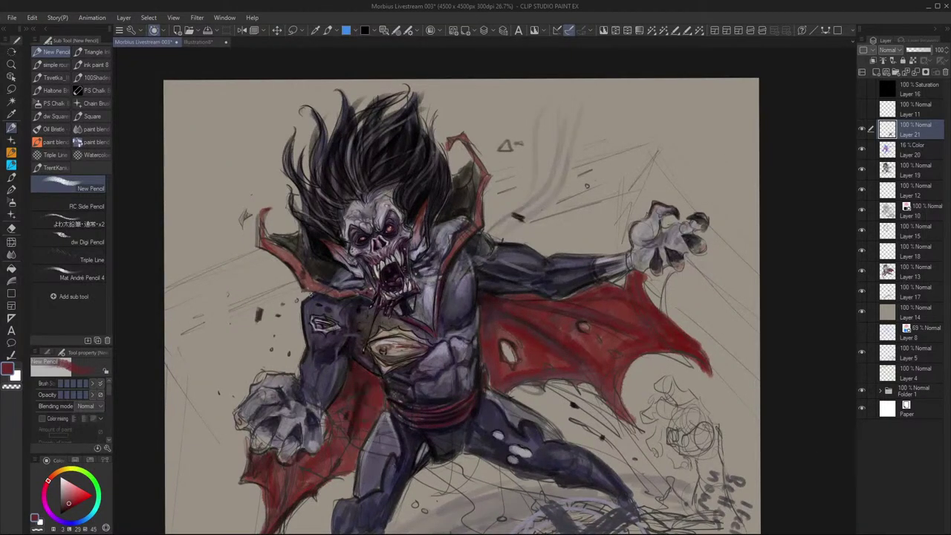
mouse_move(276, 245)
mouse_down()
mouse_move(264, 211)
mouse_move(257, 244)
mouse_move(260, 212)
mouse_move(272, 208)
mouse_move(278, 254)
mouse_move(306, 272)
mouse_move(308, 285)
mouse_move(397, 311)
mouse_up()
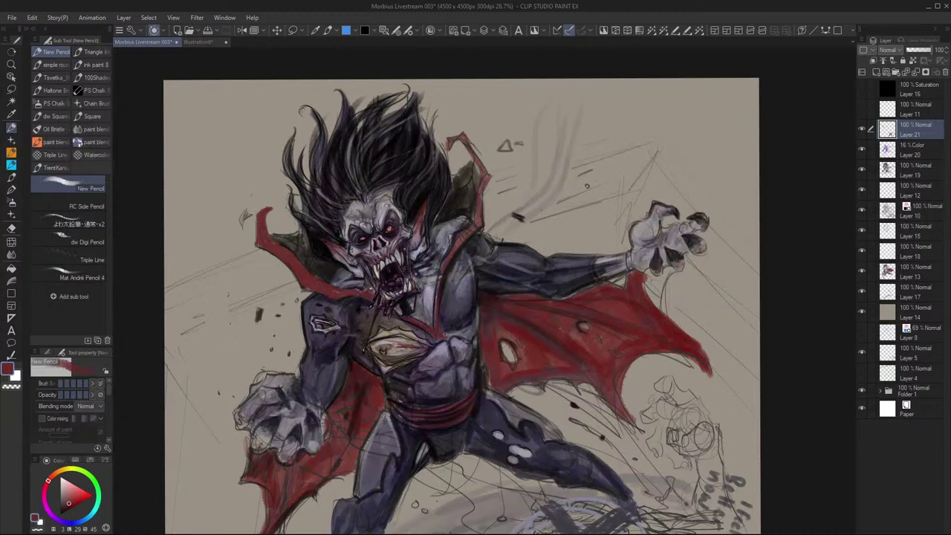
Repaint the right lapel trim down to its chest point with sampled muted reds and edge it in near-black
alt+click(429, 328)
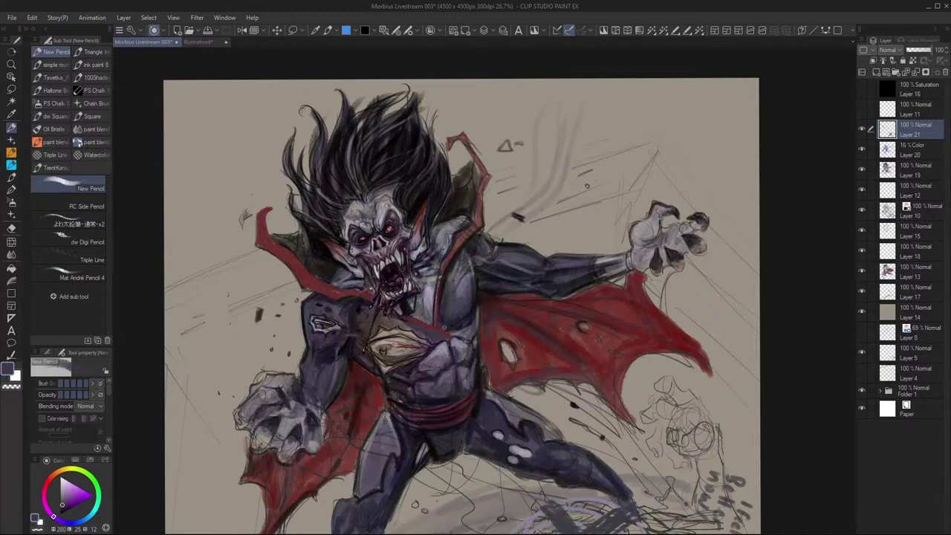
alt+click(445, 336)
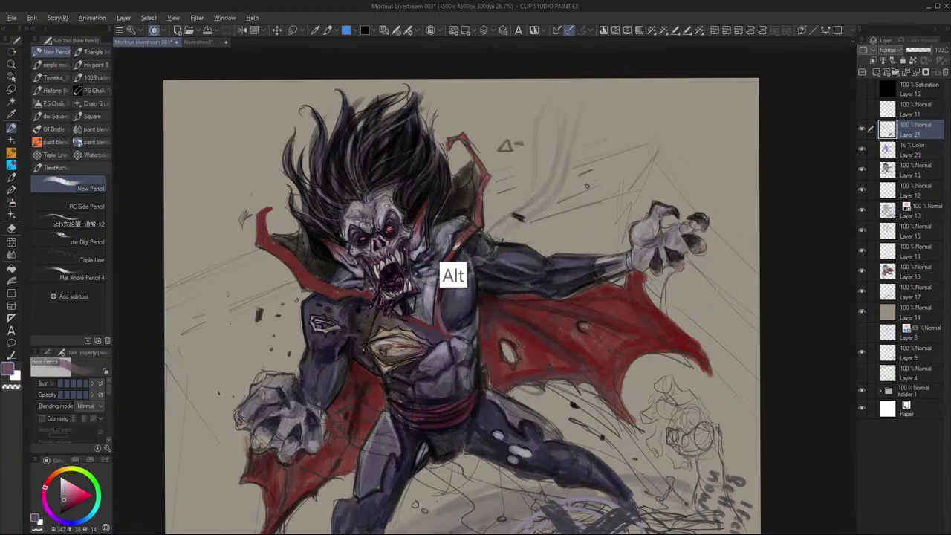
alt+click(450, 277)
drag(442, 331, 422, 324)
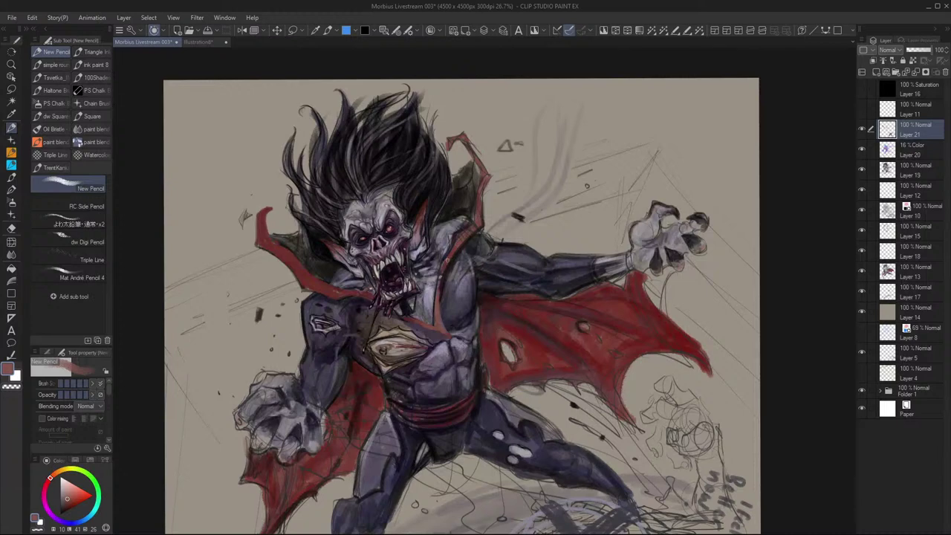
alt+click(451, 255)
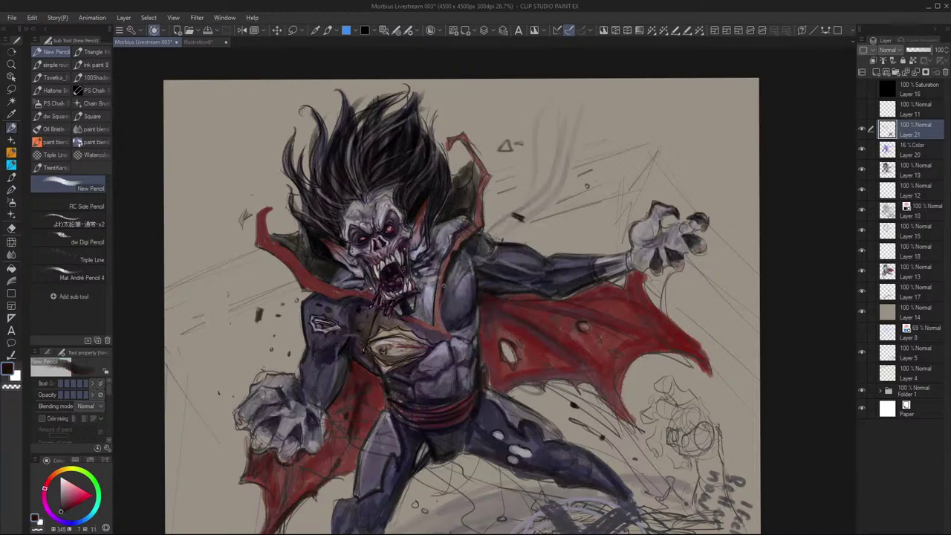
mouse_move(444, 288)
mouse_down()
mouse_move(448, 334)
mouse_move(421, 322)
mouse_up()
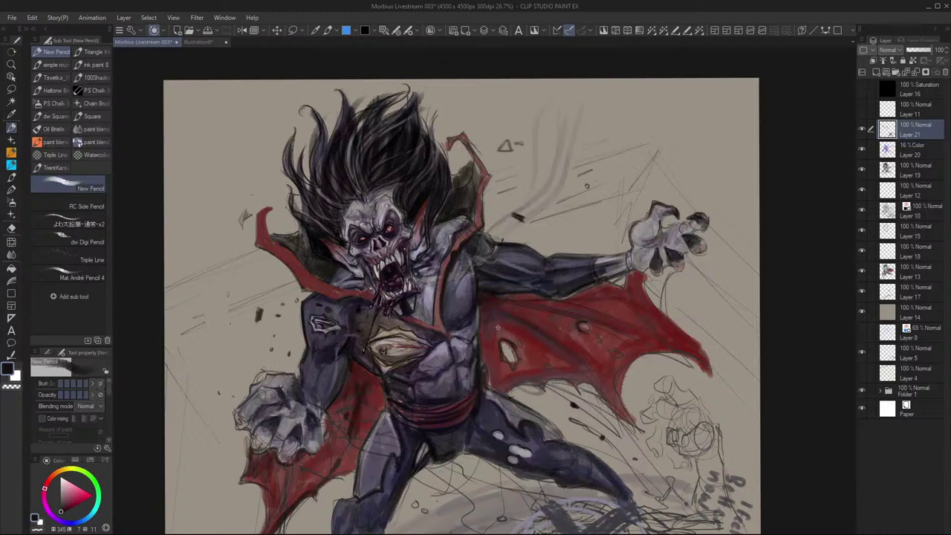
Add near-black strokes to the crown of the vampire's hair and beside the forehead
key(ctrl)
drag(494, 336, 497, 337)
scroll(494, 359, down, 1)
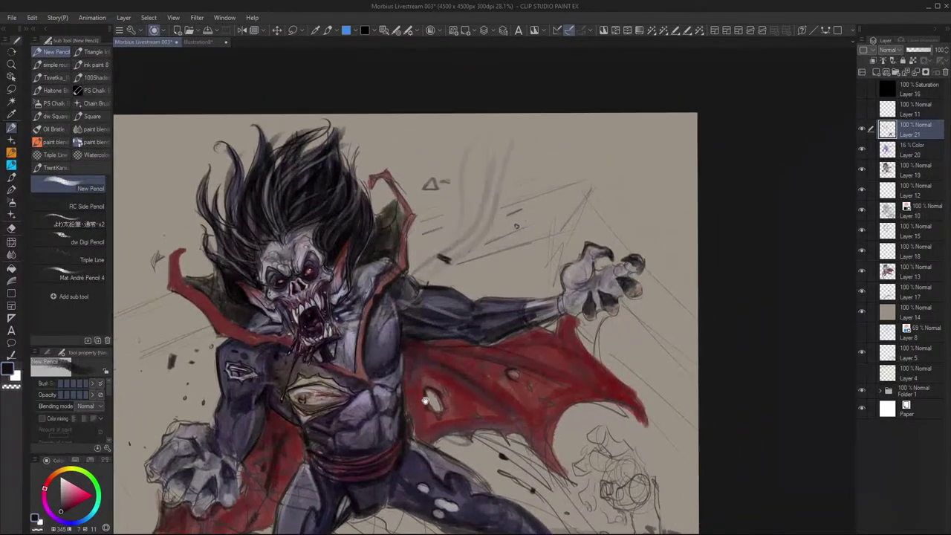
key(ctrl)
scroll(426, 398, down, 1)
scroll(426, 396, up, 2)
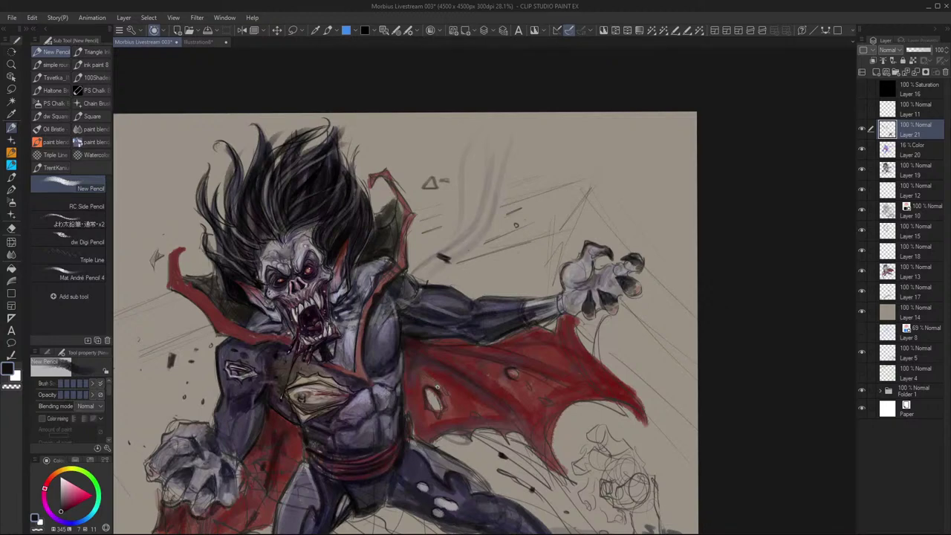
drag(439, 386, 445, 309)
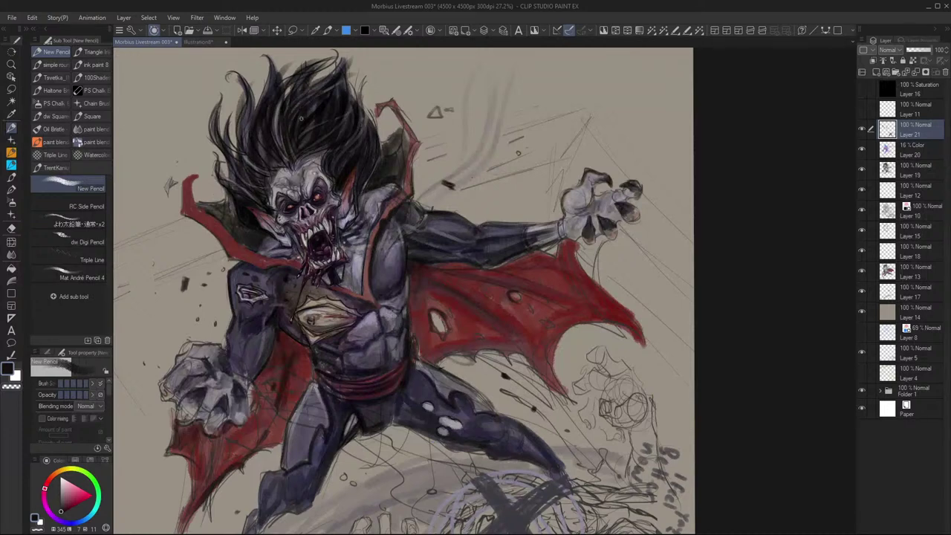
drag(331, 66, 288, 97)
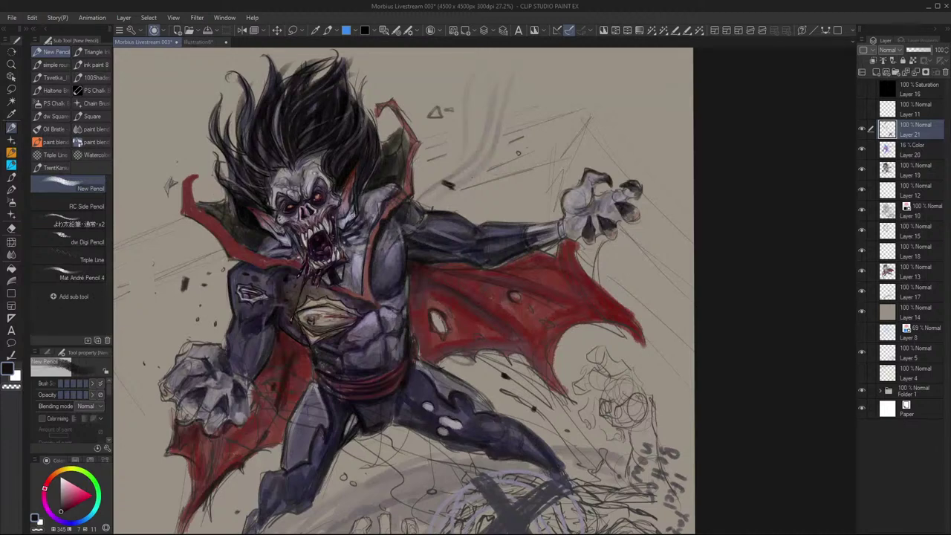
drag(268, 198, 268, 211)
Sample black from the hair, thicken the outer left strands, and touch up the left tip of the collar
key(alt)
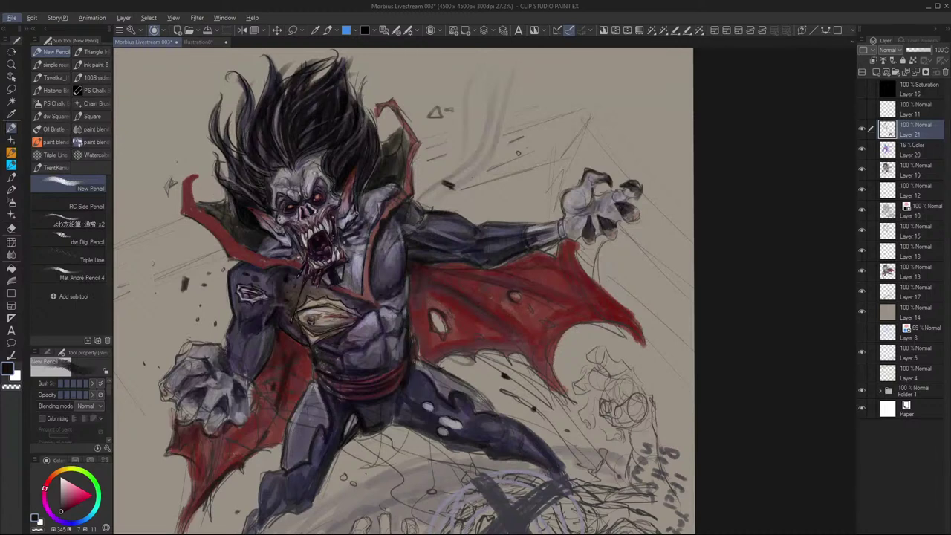
alt+click(350, 167)
alt+click(338, 185)
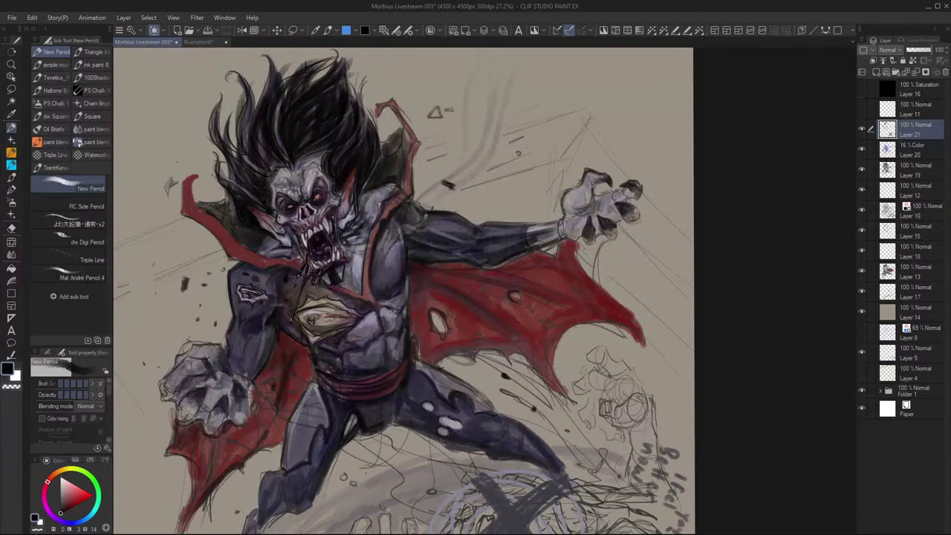
mouse_move(249, 185)
mouse_down()
mouse_move(224, 142)
mouse_move(242, 158)
mouse_move(232, 112)
mouse_up()
mouse_move(245, 151)
mouse_down()
mouse_move(241, 105)
mouse_move(249, 108)
mouse_up()
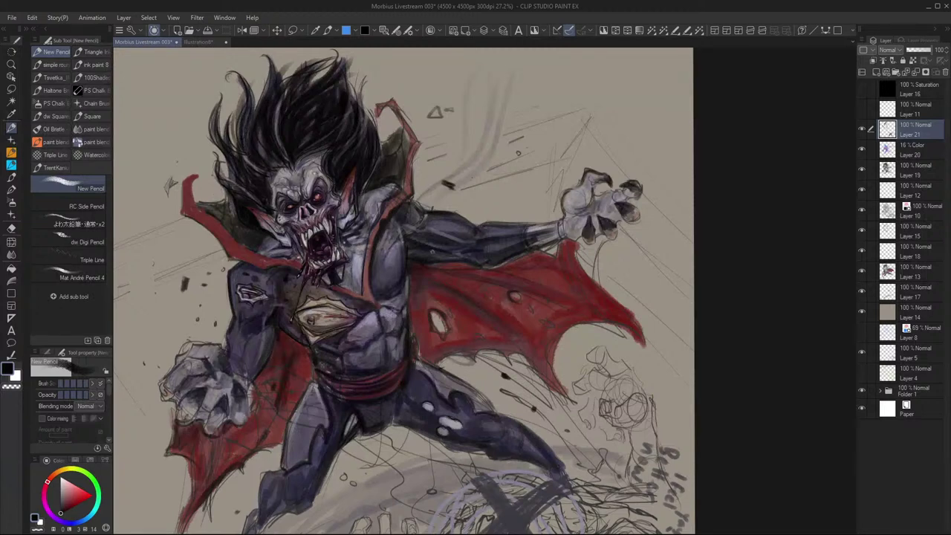
mouse_move(421, 292)
ctrl+mouse_down()
mouse_move(404, 293)
mouse_move(415, 282)
ctrl+mouse_up()
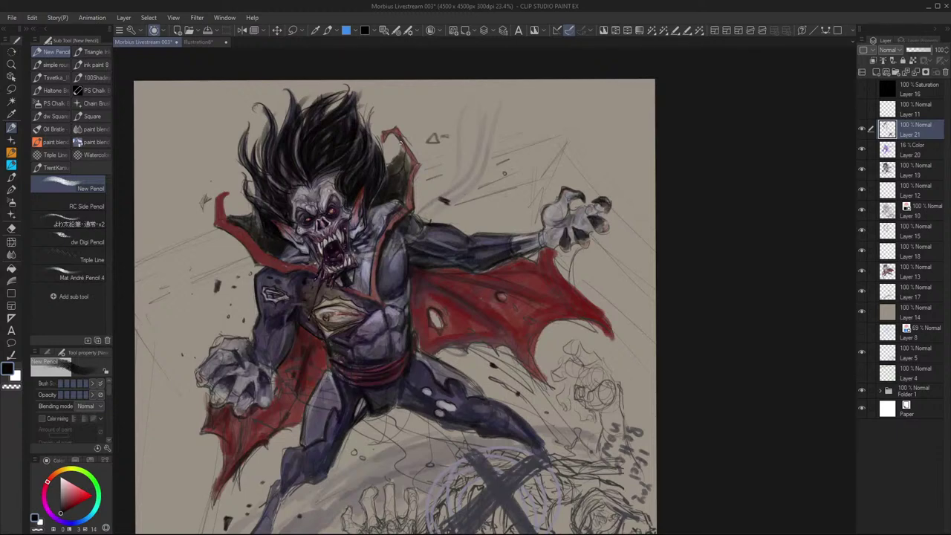
drag(226, 204, 228, 215)
Sample a grey-lavender from the shoulder and paint highlight strands through the hair above the forehead
key(alt)
alt+click(384, 215)
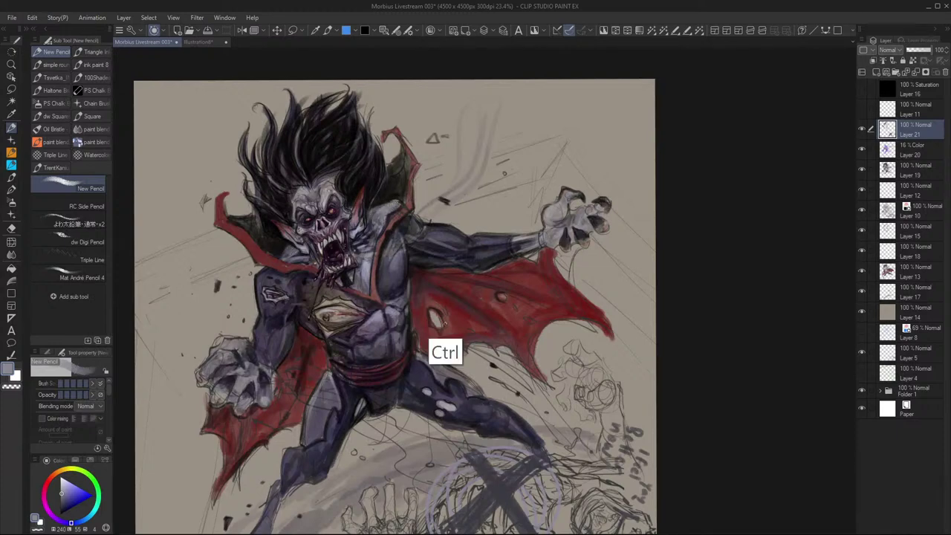
scroll(437, 333, down, 2)
key(ctrl)
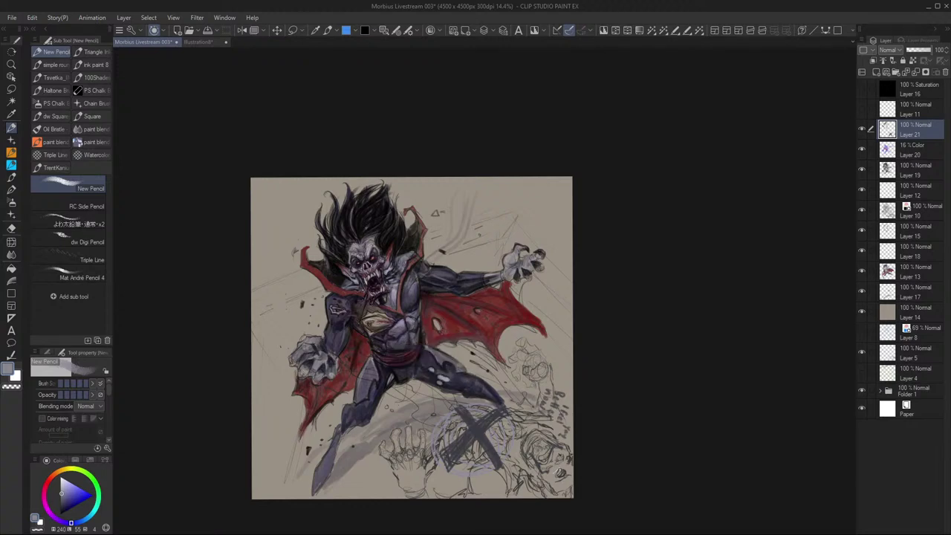
scroll(371, 234, up, 5)
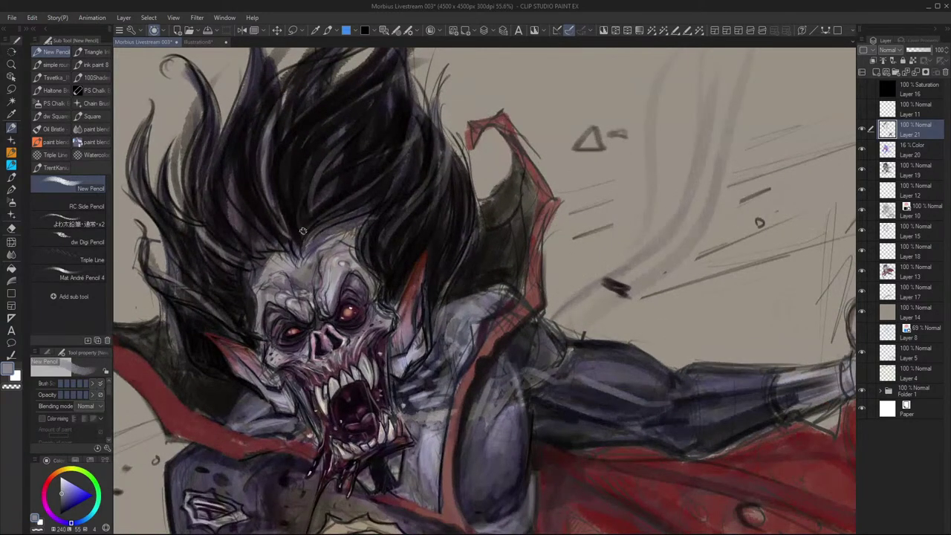
drag(303, 231, 298, 199)
mouse_move(326, 157)
mouse_down()
mouse_move(300, 226)
mouse_move(401, 131)
mouse_up()
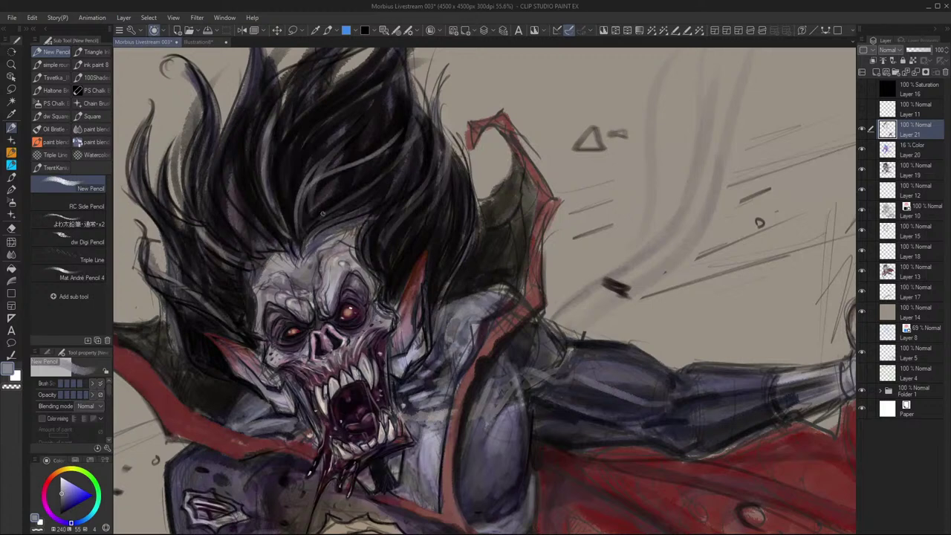
Paint grey-lavender highlight strands sweeping up from the forehead and through the hair above the right ear
mouse_move(300, 220)
mouse_down()
mouse_move(409, 133)
mouse_move(318, 188)
mouse_move(412, 99)
mouse_up()
drag(315, 189, 407, 106)
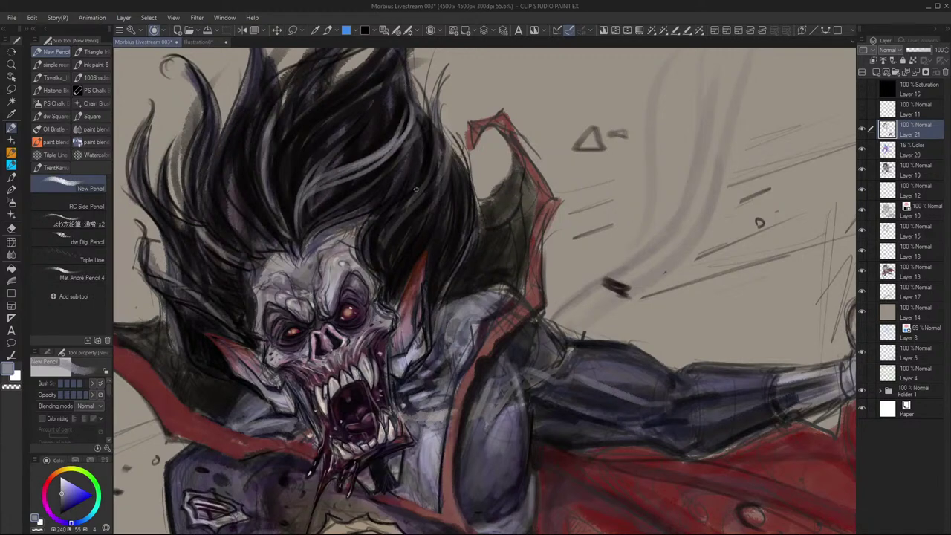
drag(292, 234, 389, 140)
drag(309, 214, 391, 137)
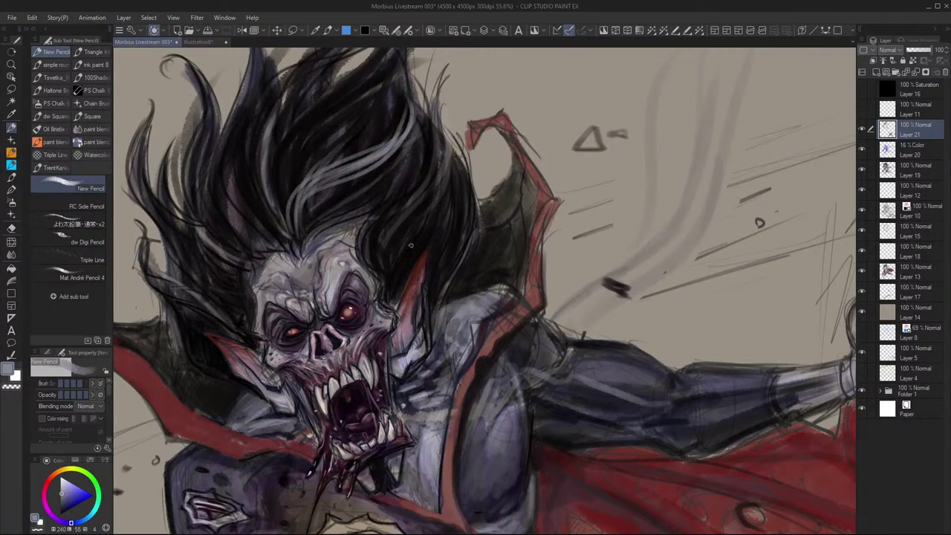
mouse_move(394, 260)
mouse_down()
mouse_move(421, 219)
mouse_move(416, 232)
mouse_up()
mouse_move(416, 231)
mouse_down()
mouse_move(446, 186)
mouse_move(449, 194)
mouse_up()
Add curved grey-lavender highlight strands to the left side of the vampire's hair
drag(211, 241, 185, 141)
drag(236, 250, 194, 144)
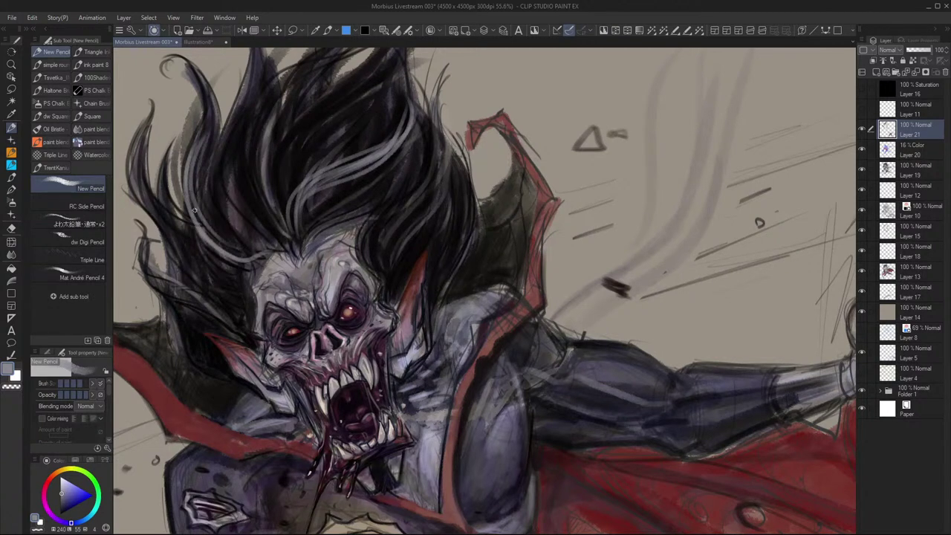
drag(195, 211, 209, 108)
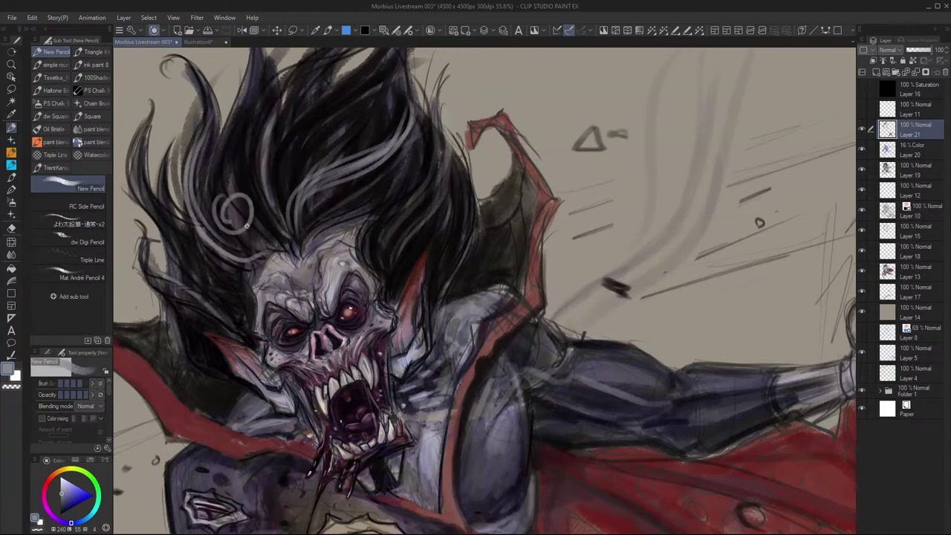
key(ctrl+z)
mouse_move(268, 206)
mouse_down()
mouse_move(206, 212)
mouse_move(226, 220)
mouse_move(216, 233)
mouse_move(269, 211)
mouse_move(248, 213)
mouse_move(271, 213)
mouse_move(208, 220)
mouse_move(224, 176)
mouse_up()
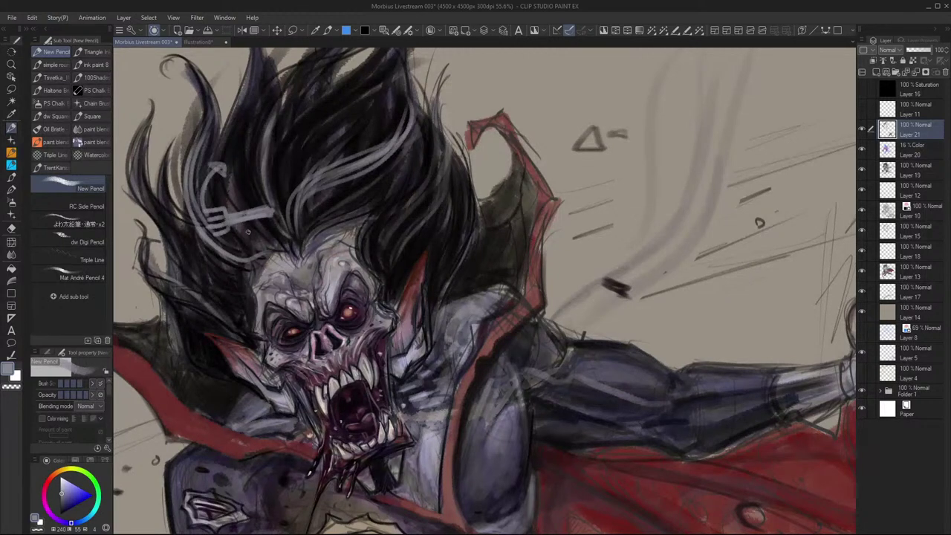
mouse_move(264, 238)
mouse_down()
mouse_move(248, 75)
mouse_move(262, 224)
mouse_move(243, 201)
mouse_move(257, 79)
mouse_up()
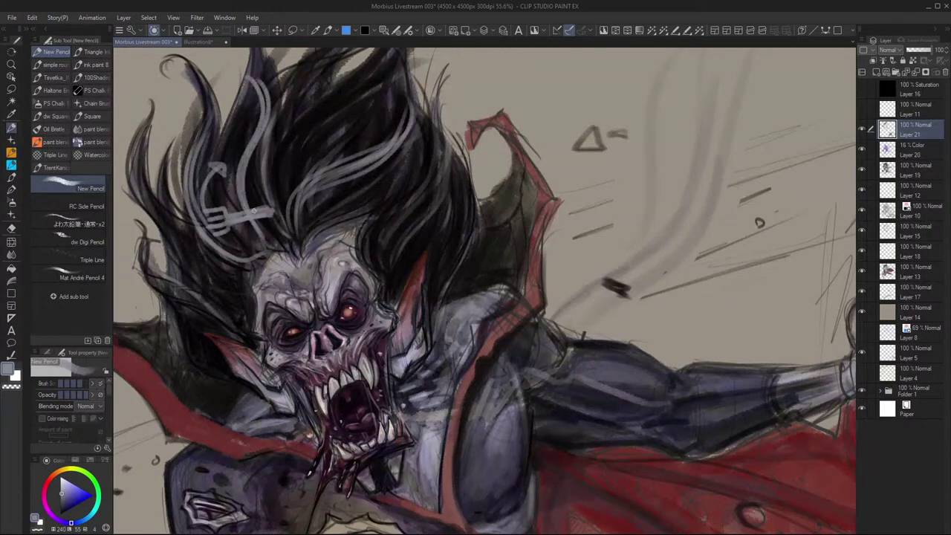
drag(247, 199, 252, 82)
key(ctrl+z)
key(ctrl+z)
key(ctrl+z)
key(ctrl+z)
key(ctrl+z)
key(ctrl+z)
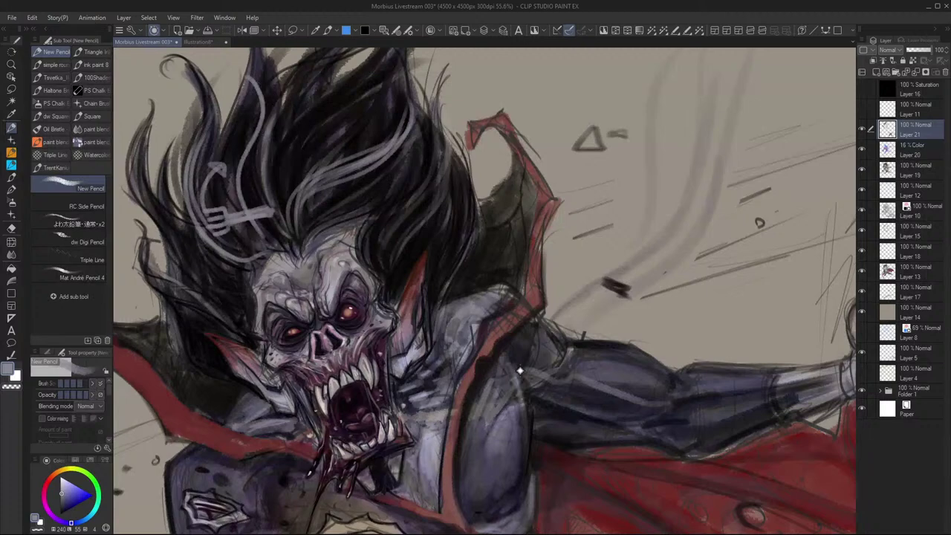
key(ctrl+z)
key(ctrl+z)
key(ctrl+z)
key(ctrl+z)
key(ctrl+z)
key(ctrl+z)
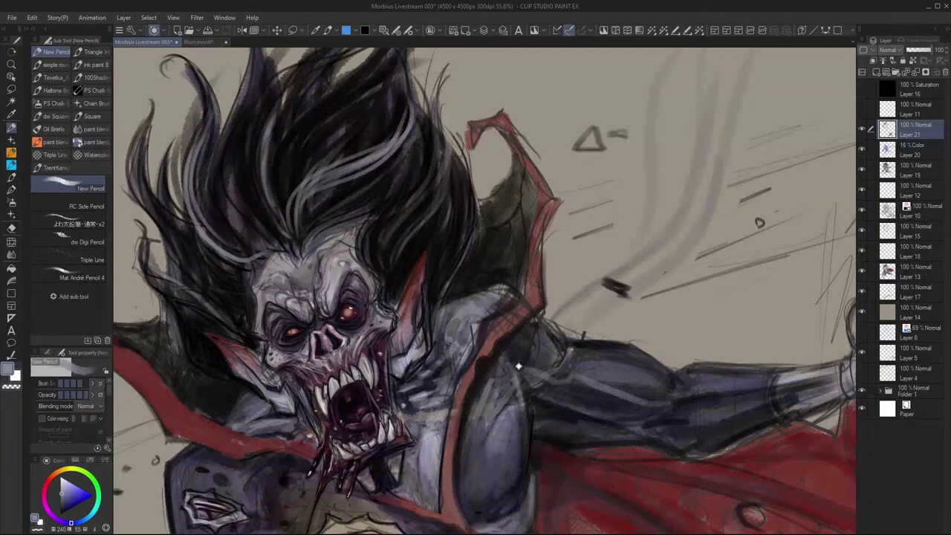
Sample dark navy from the left arm and paint a four-pronged pitchfork rising from the clenched left hand
drag(510, 388, 483, 388)
drag(542, 436, 481, 357)
mouse_move(494, 409)
mouse_down()
mouse_move(444, 362)
mouse_move(484, 406)
mouse_up()
scroll(483, 406, up, 2)
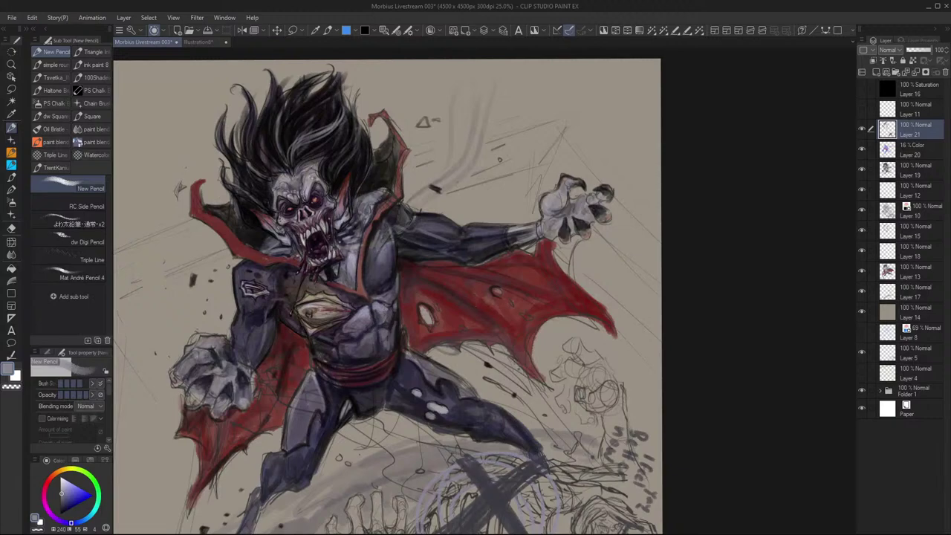
drag(401, 290, 397, 289)
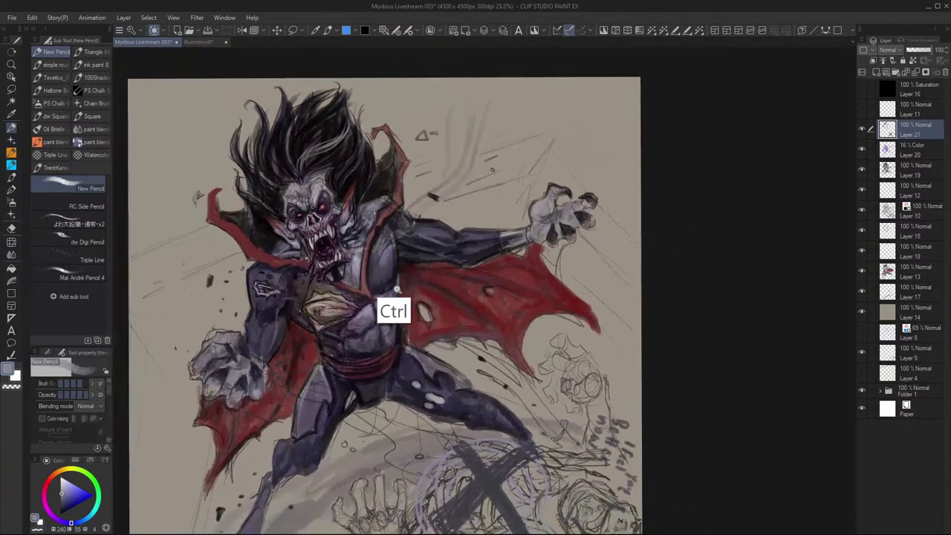
scroll(397, 289, down, 3)
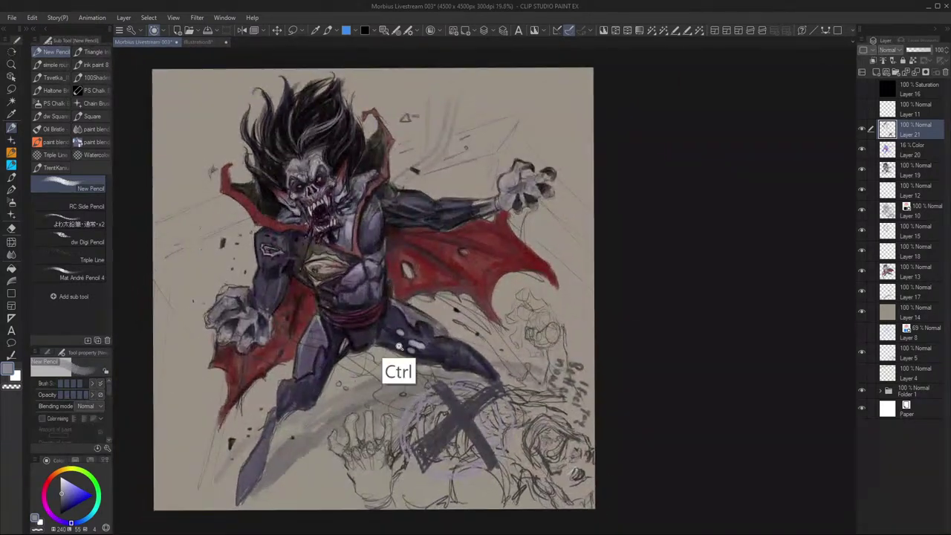
mouse_move(399, 346)
mouse_down()
mouse_move(407, 340)
mouse_move(395, 390)
mouse_move(399, 350)
mouse_up()
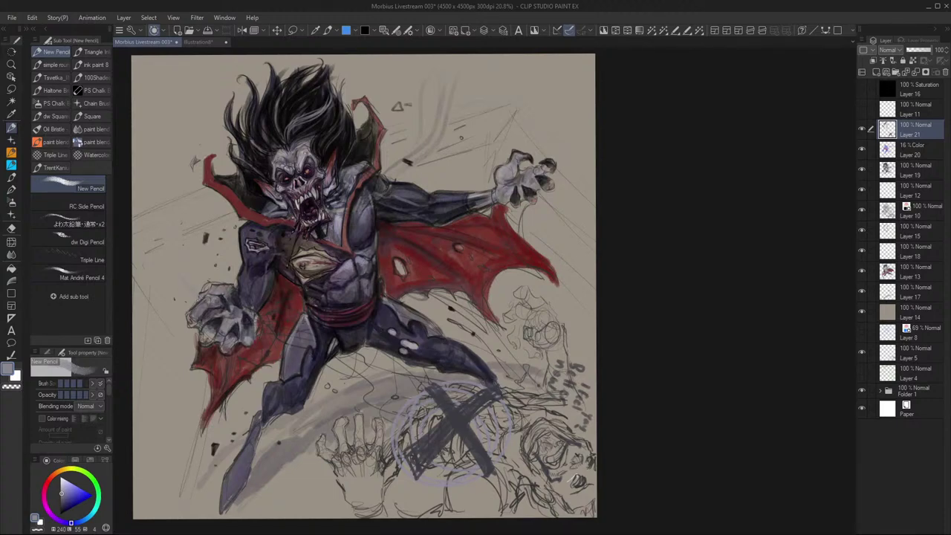
alt+click(256, 288)
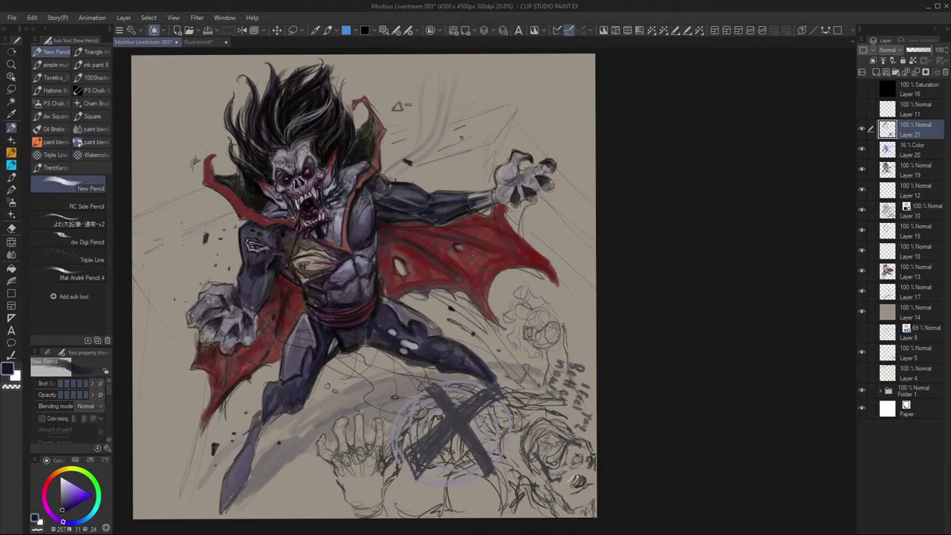
mouse_move(201, 297)
mouse_down()
mouse_move(172, 249)
mouse_move(174, 206)
mouse_move(184, 239)
mouse_move(159, 212)
mouse_move(174, 245)
mouse_move(147, 215)
mouse_move(156, 205)
mouse_up()
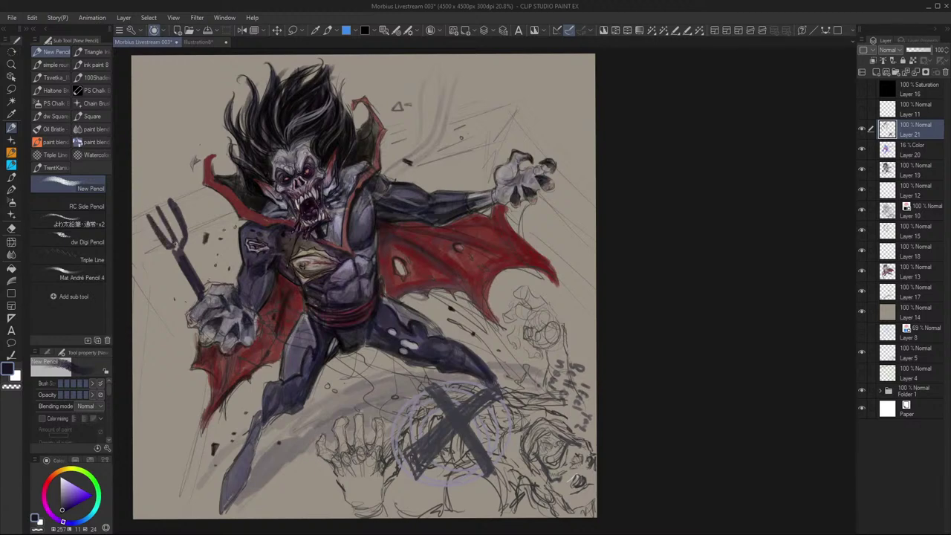
mouse_move(180, 252)
mouse_down()
mouse_move(141, 228)
mouse_move(156, 251)
mouse_move(174, 252)
mouse_move(183, 237)
mouse_move(171, 203)
mouse_move(138, 221)
mouse_move(158, 248)
mouse_move(150, 220)
mouse_move(159, 206)
mouse_move(181, 234)
mouse_up()
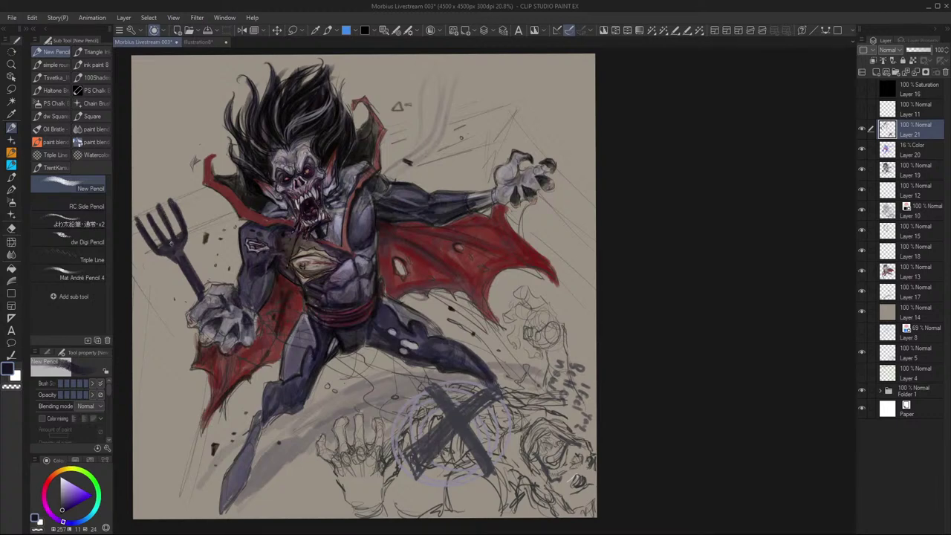
drag(158, 203, 153, 219)
Extend the pitchfork's handle through and below the fist, and paint a curling wisp rising from its prongs
click(504, 393)
drag(202, 290, 197, 305)
mouse_move(223, 336)
mouse_down()
mouse_move(235, 376)
mouse_move(237, 368)
mouse_up()
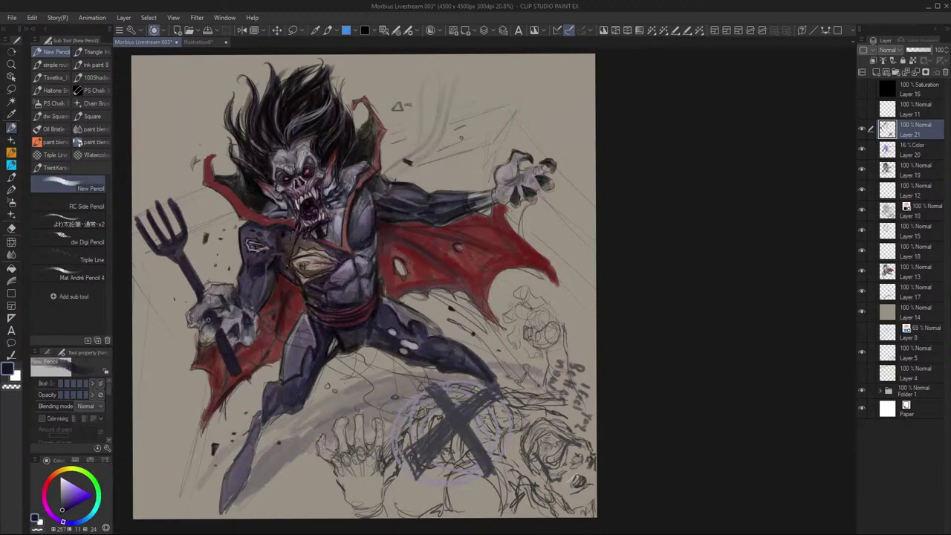
mouse_move(208, 319)
mouse_down()
mouse_move(182, 245)
mouse_move(200, 286)
mouse_move(181, 215)
mouse_up()
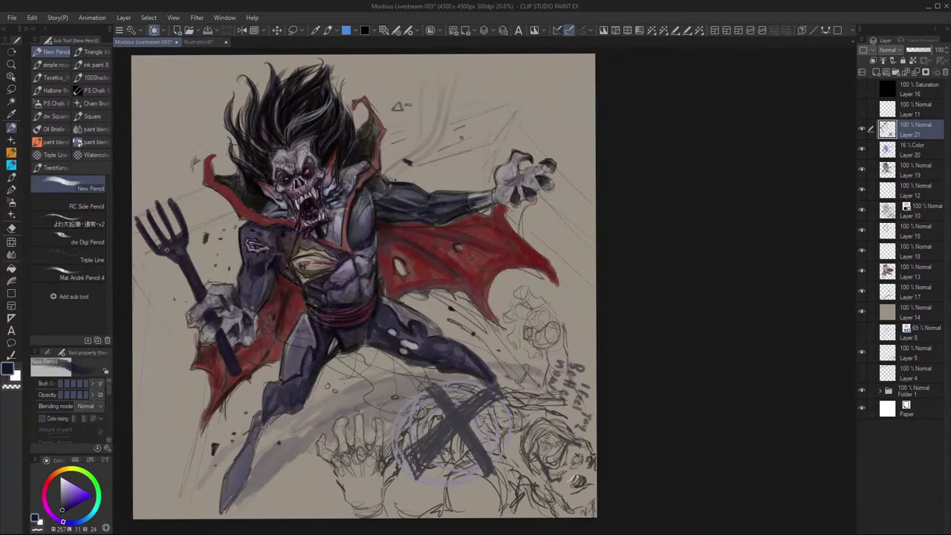
drag(180, 256, 168, 245)
mouse_move(155, 212)
mouse_down()
mouse_move(150, 206)
mouse_move(183, 192)
mouse_move(191, 146)
mouse_up()
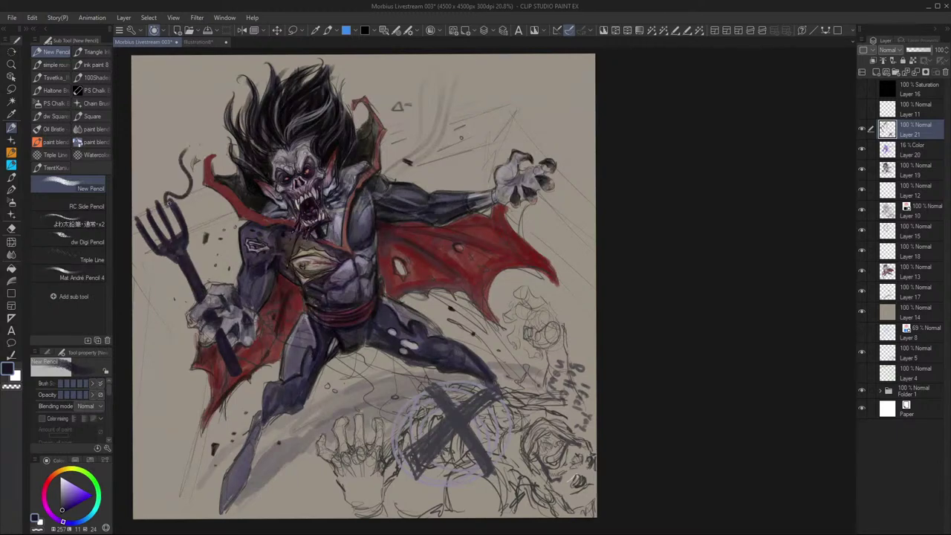
mouse_move(184, 195)
mouse_down()
mouse_move(213, 140)
mouse_move(181, 197)
mouse_up()
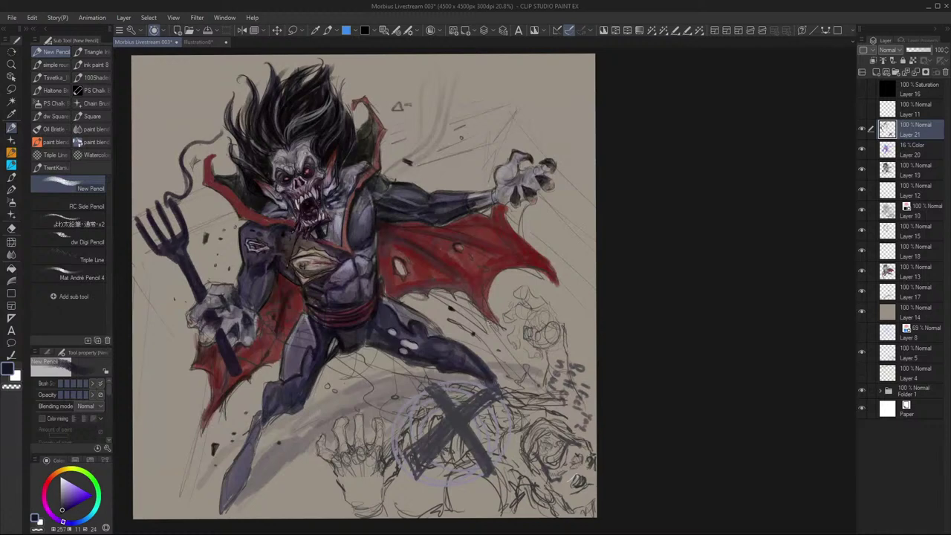
Sample a pale lavender from beside the face and highlight the right upper arm and the torn patch on the left shoulder
key(ctrl)
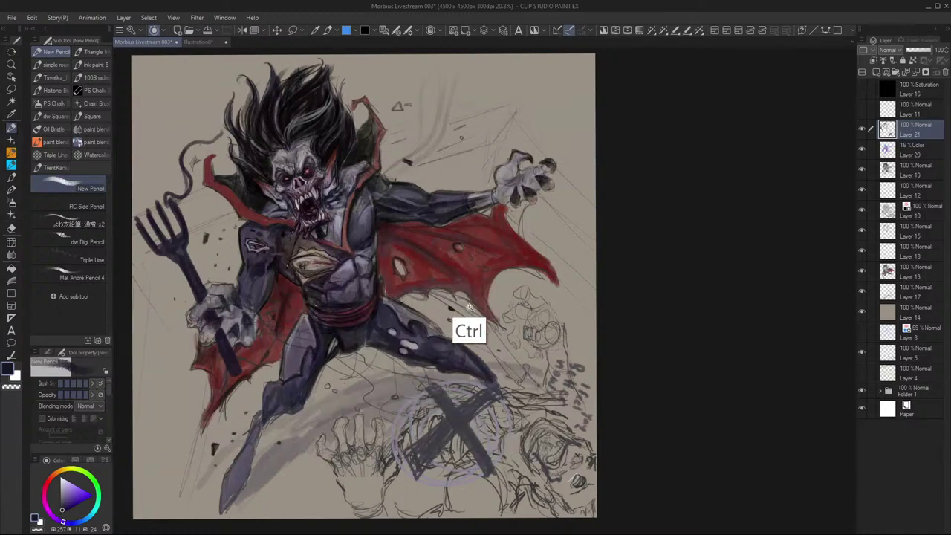
drag(469, 307, 493, 409)
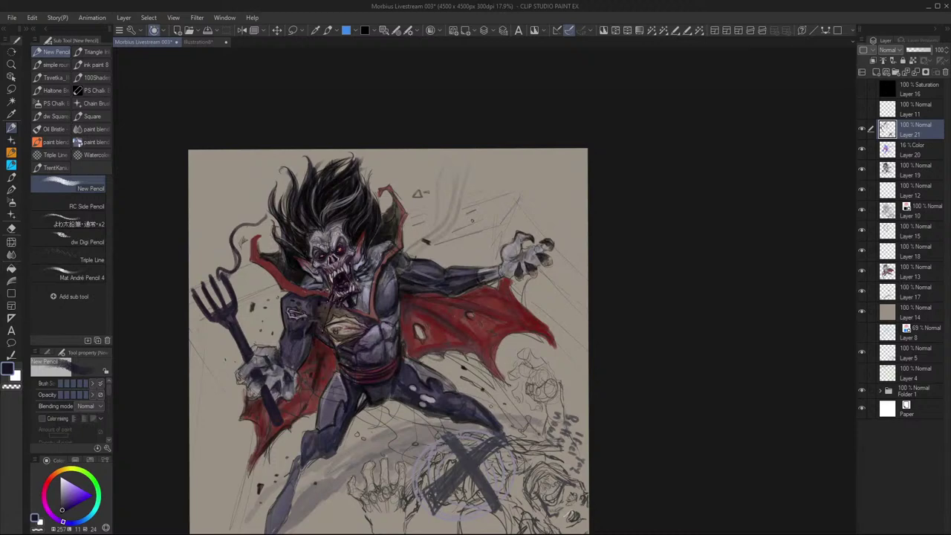
drag(400, 322, 416, 327)
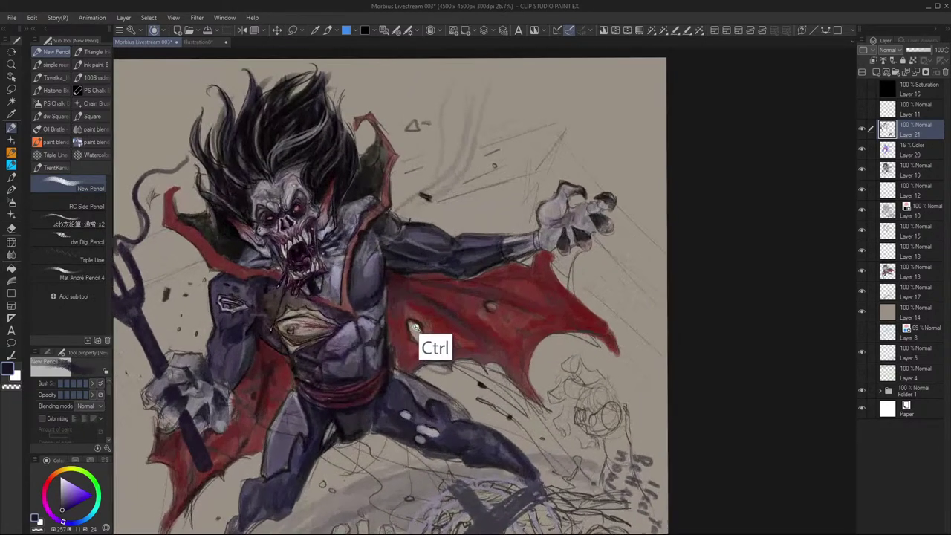
scroll(415, 327, up, 1)
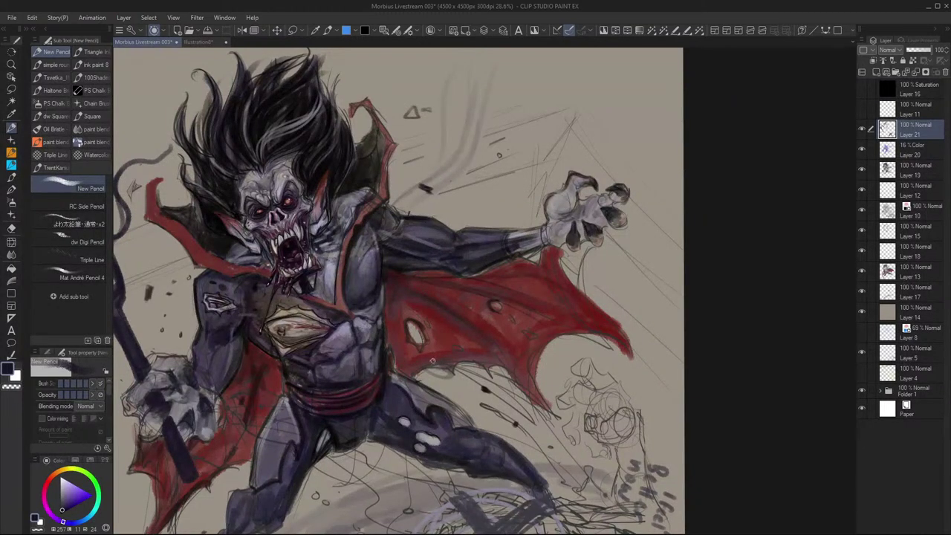
alt+click(318, 224)
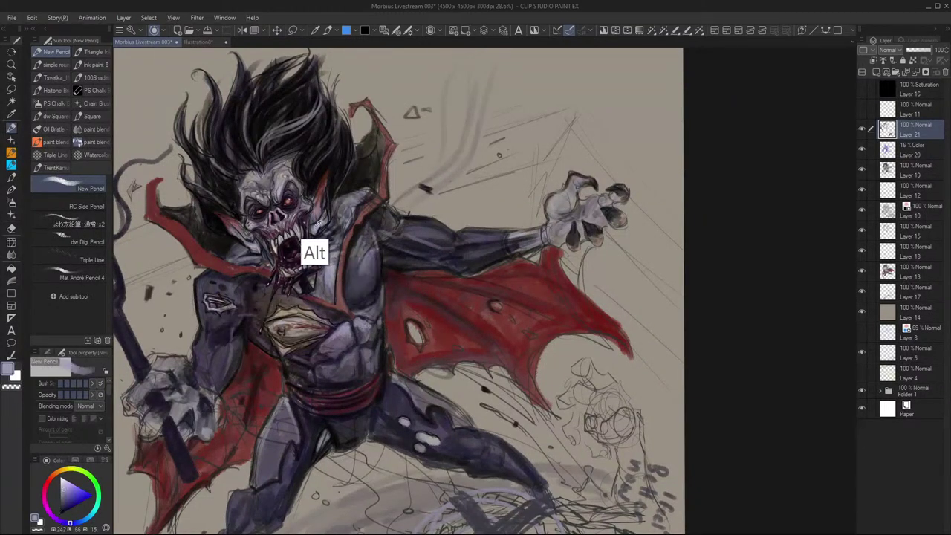
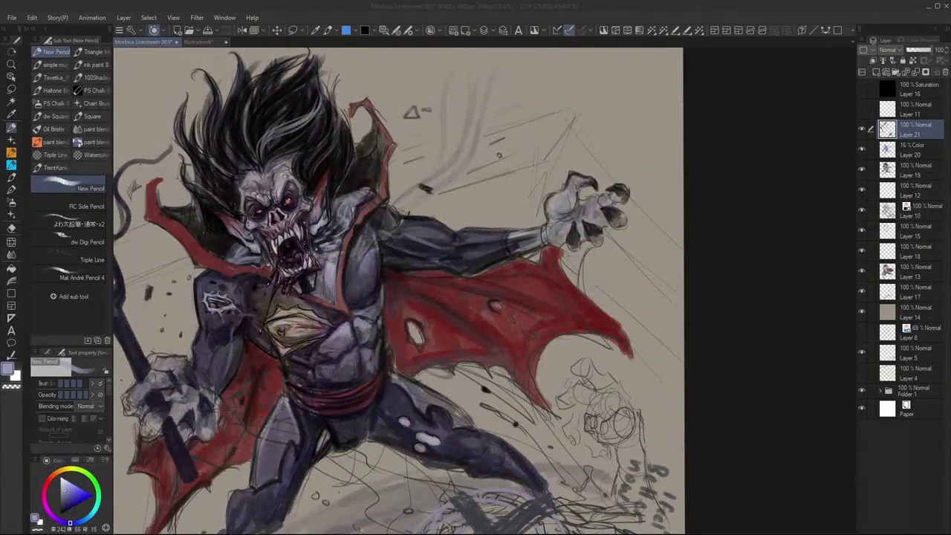
click(433, 309)
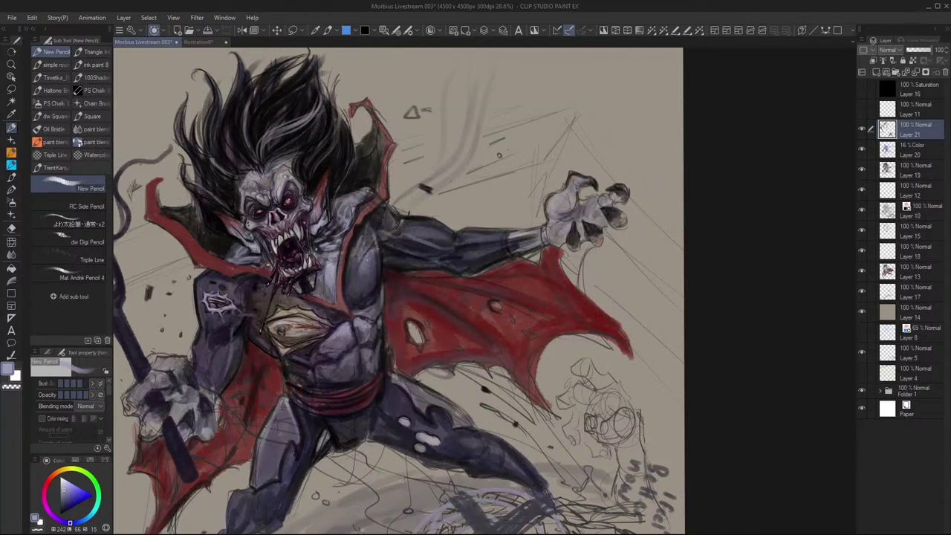
drag(374, 247, 376, 281)
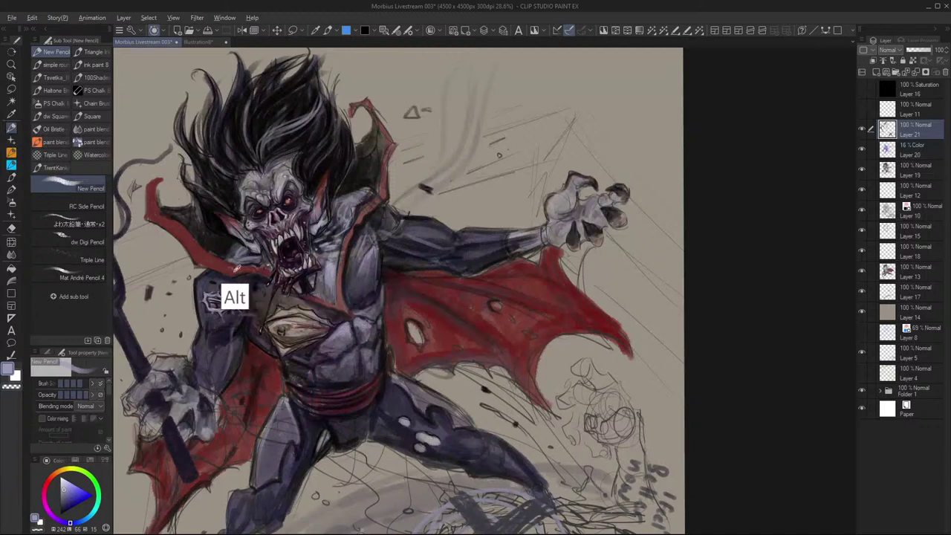
alt+click(223, 290)
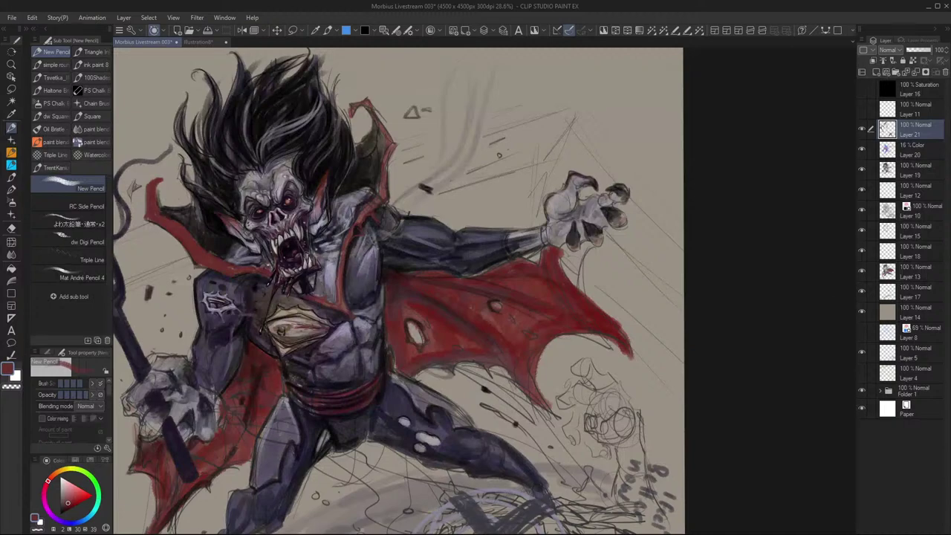
Hide Layers 21, 20, 19 and 13 to review the drawing beneath the painted figure
scroll(480, 332, down, 4)
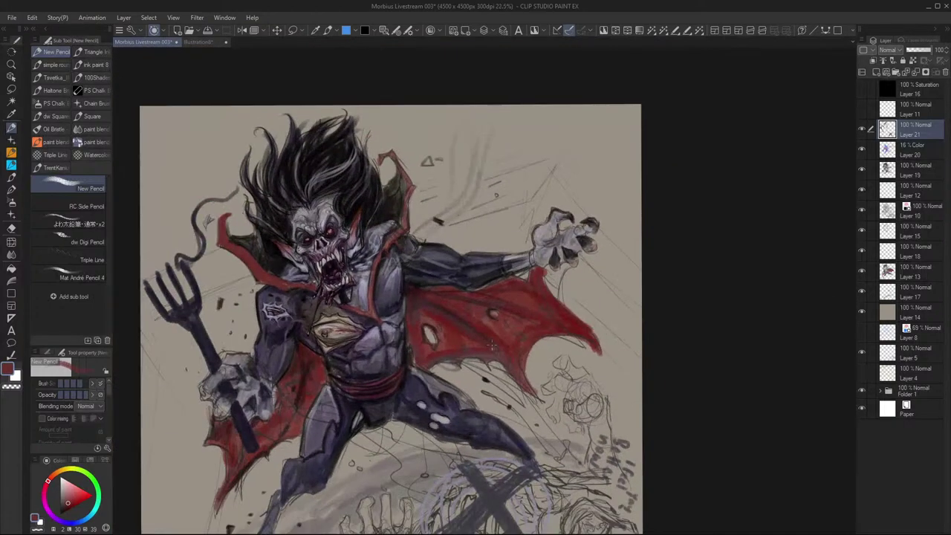
drag(479, 333, 481, 296)
scroll(500, 310, up, 1)
scroll(499, 311, down, 1)
scroll(481, 295, up, 2)
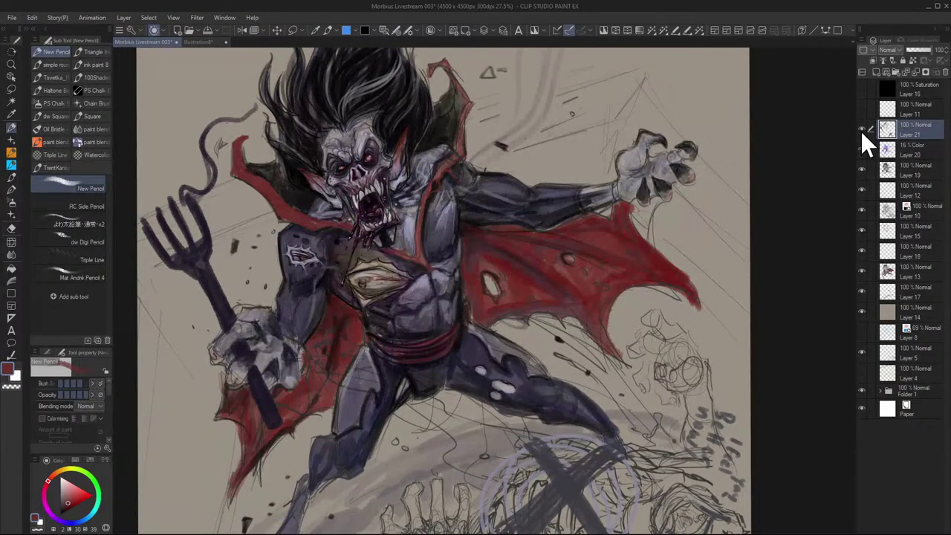
click(862, 130)
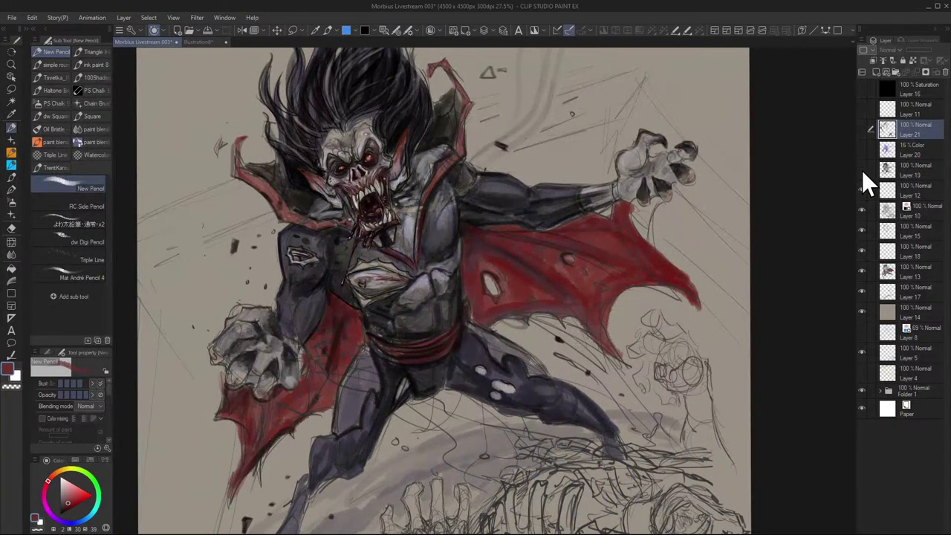
click(861, 170)
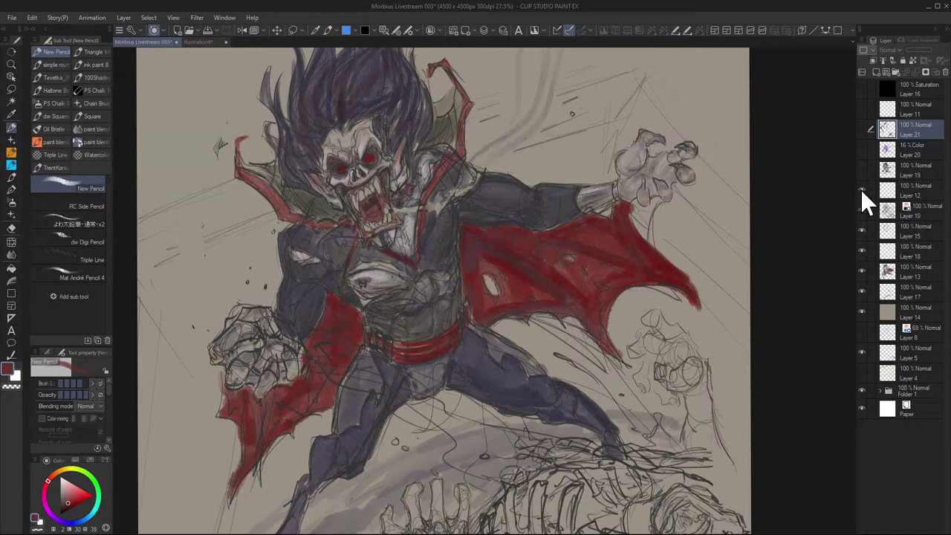
click(862, 271)
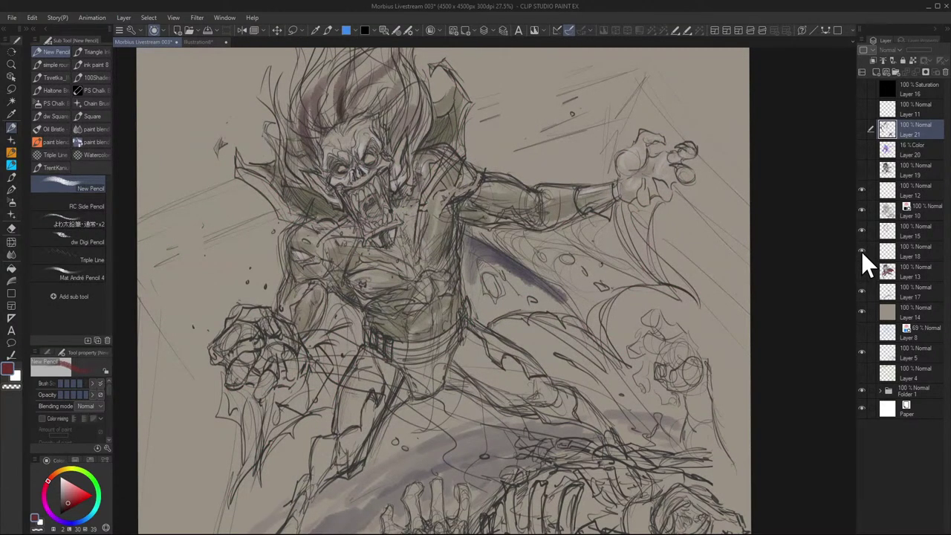
Hide Layers 15 and 17 and toggle Layer 10 off and on to inspect the underlying line sketch
click(862, 229)
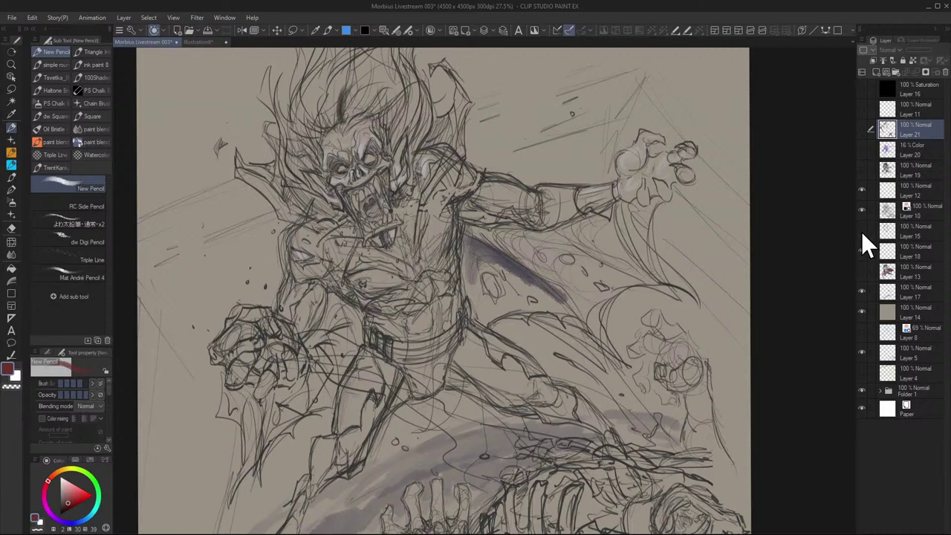
click(861, 211)
click(861, 212)
click(862, 290)
scroll(758, 316, down, 2)
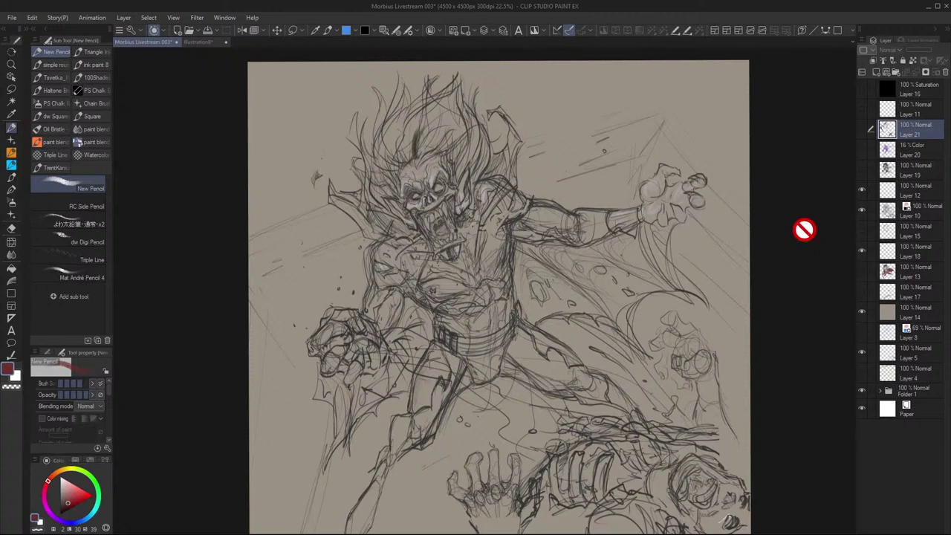
Show Layers 13, 15, 19, 20 and 21 again to bring back the painted figure over the sketch
scroll(703, 319, down, 1)
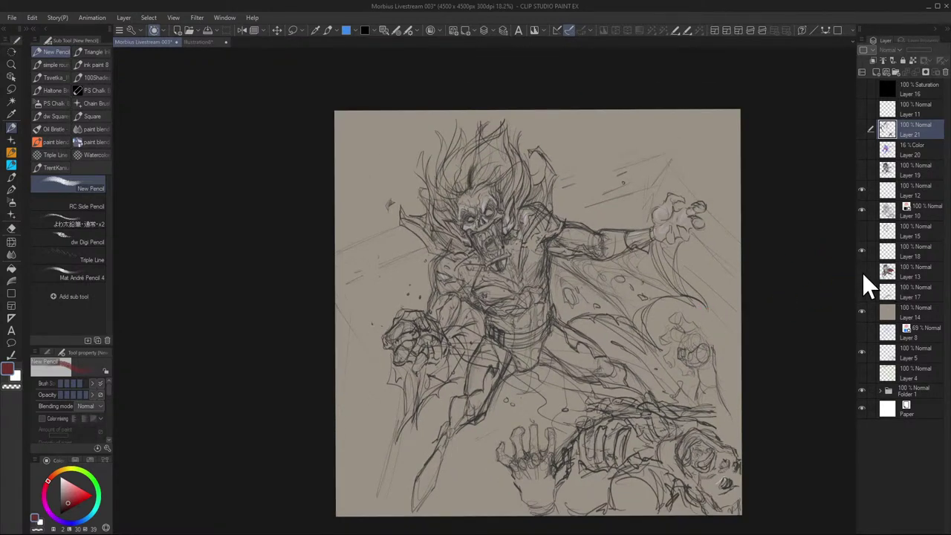
mouse_move(590, 303)
mouse_down()
mouse_move(492, 257)
mouse_move(448, 288)
mouse_up()
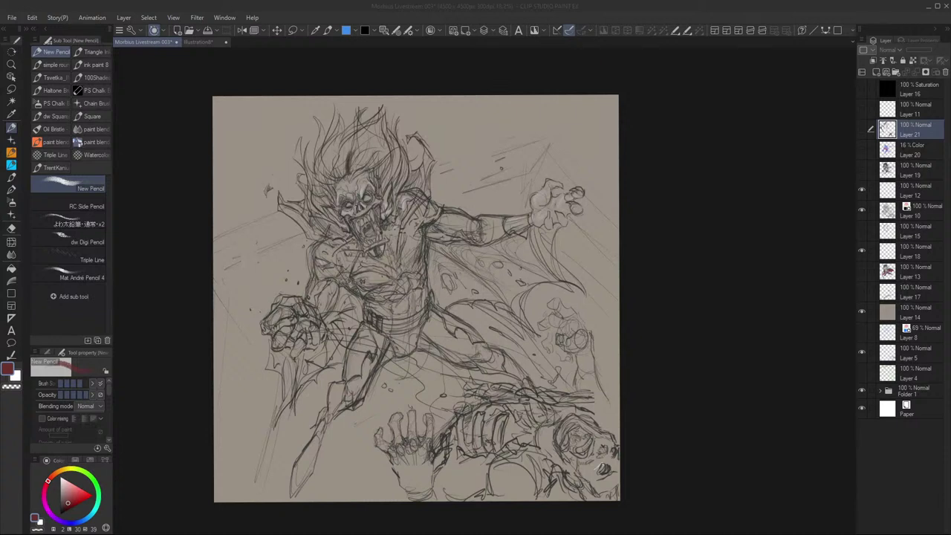
click(702, 461)
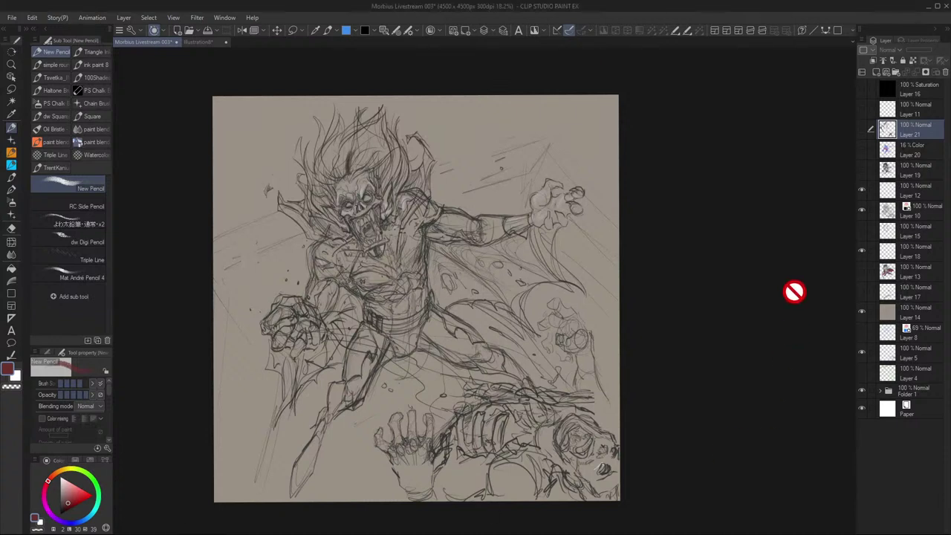
click(862, 270)
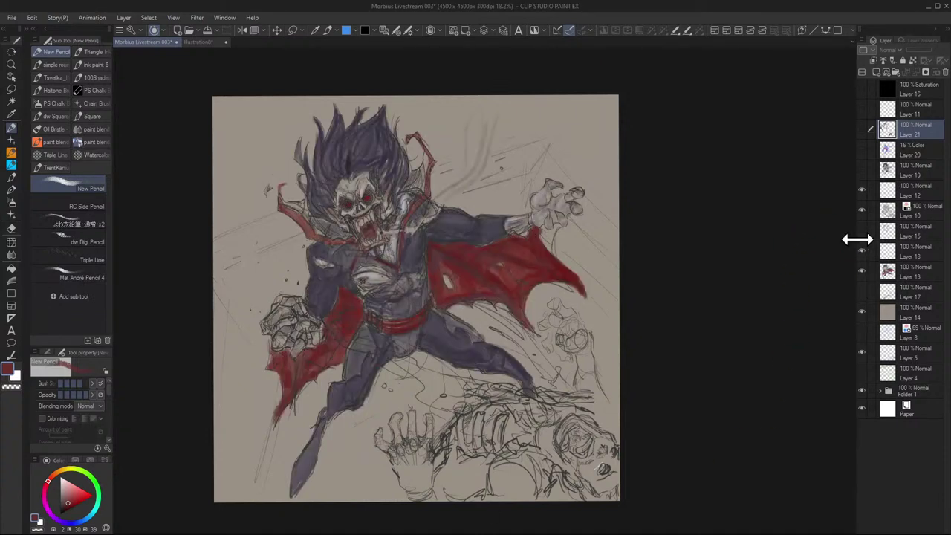
click(862, 230)
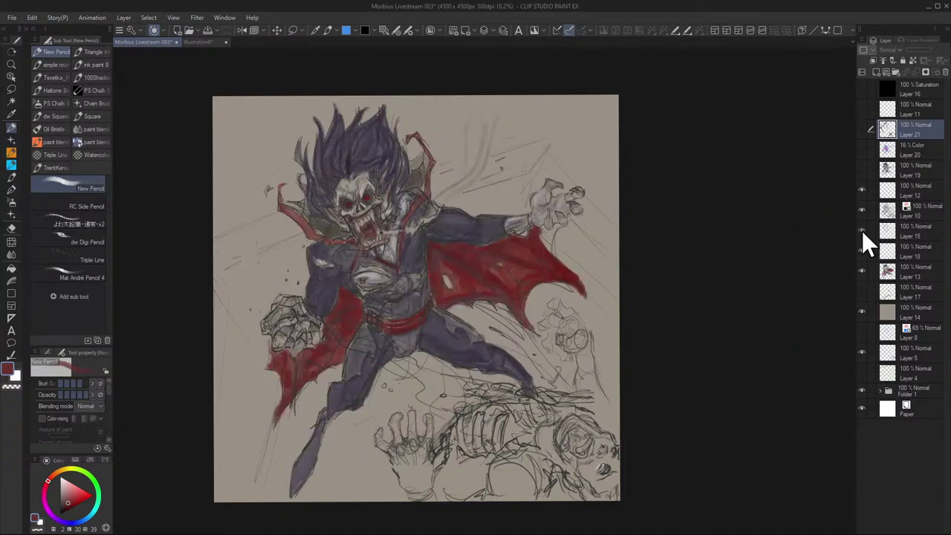
click(862, 170)
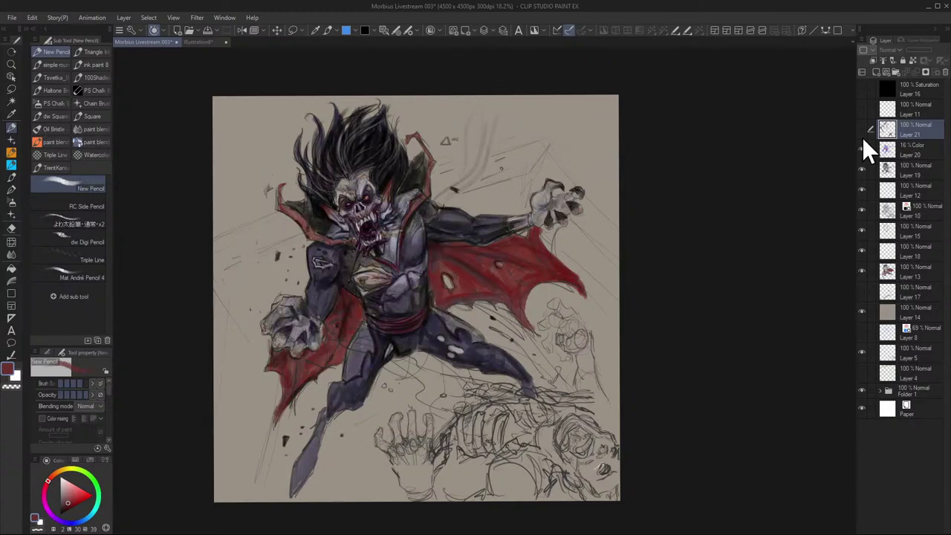
click(862, 130)
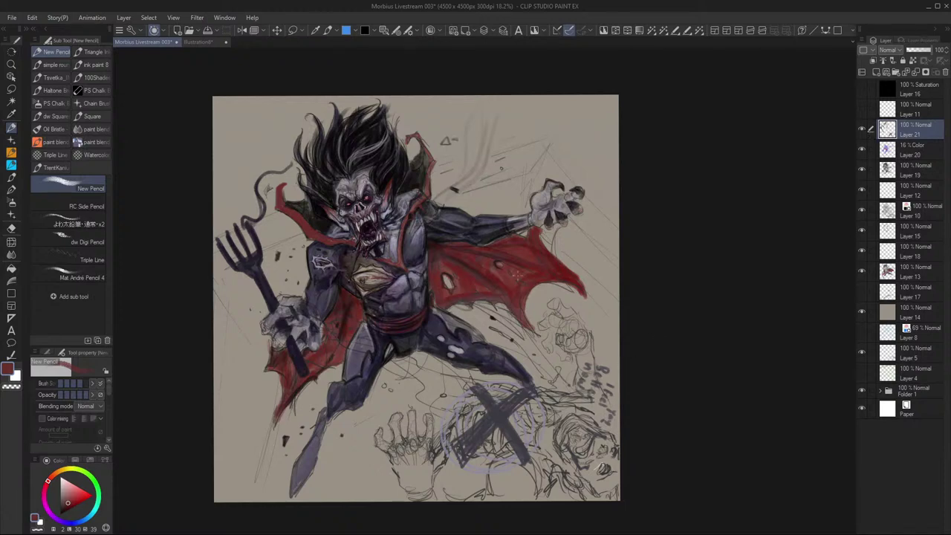
Frame the vampire's upper body and hide the side palettes to enlarge the canvas area
scroll(488, 287, up, 5)
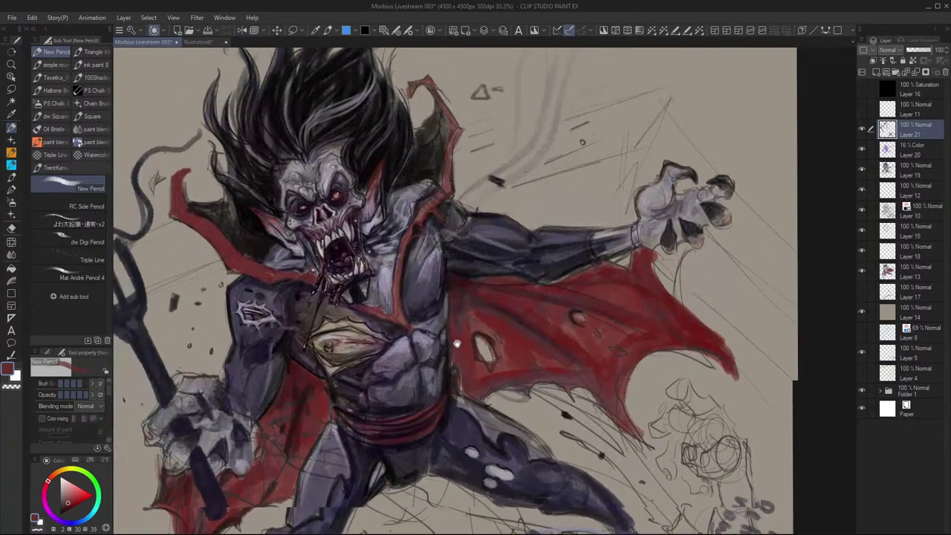
drag(456, 343, 539, 353)
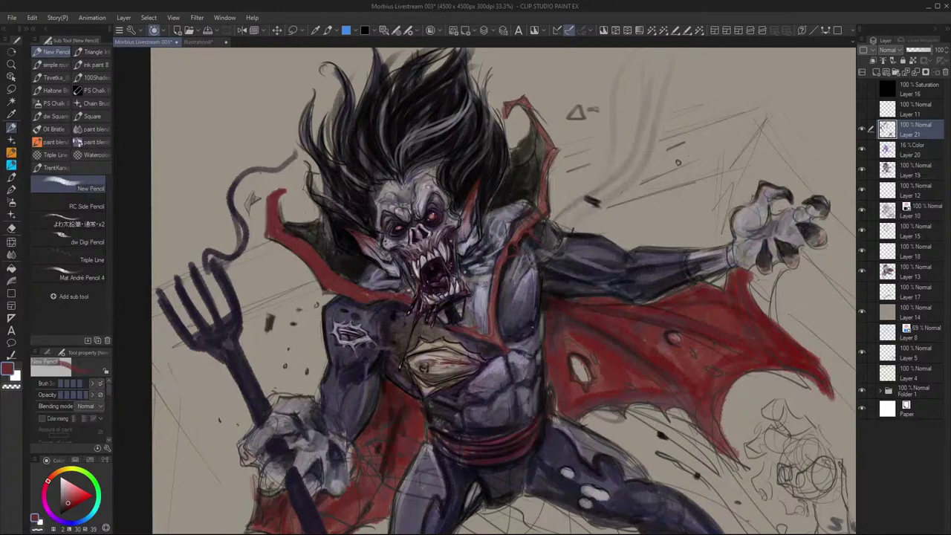
key(Tab)
key(Tab)
key(Tab)
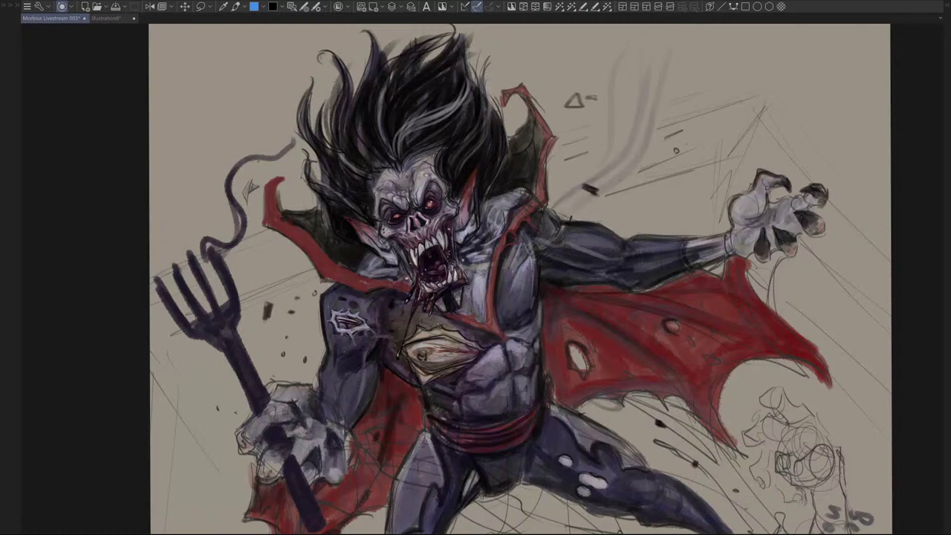
Examine the vampire's face, torn chest, shoulder wound, fist and pitchfork up close
scroll(438, 276, down, 1)
drag(420, 341, 441, 308)
scroll(432, 264, up, 4)
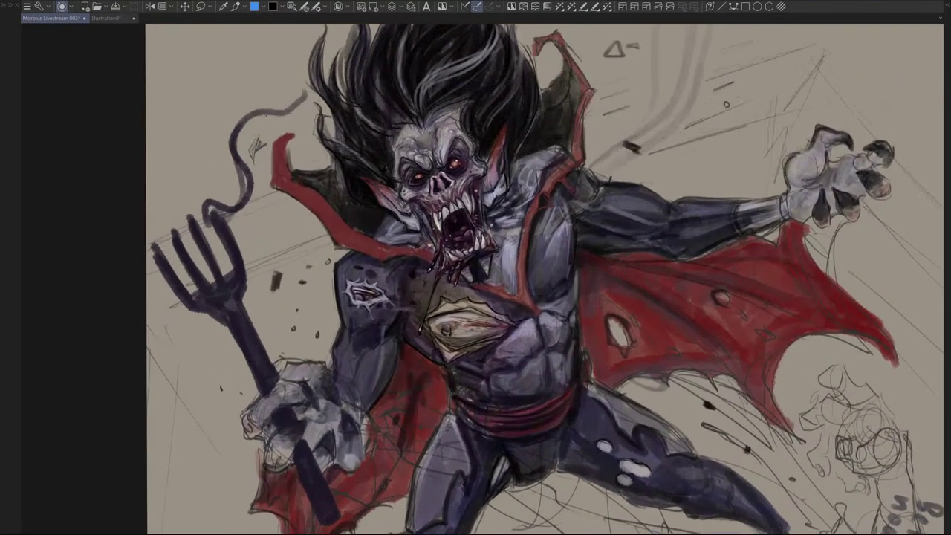
scroll(421, 456, up, 4)
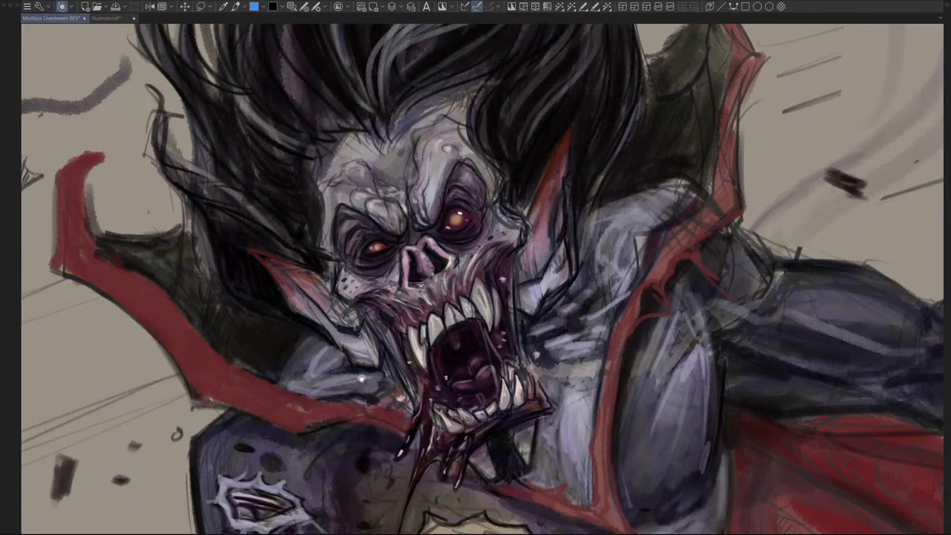
drag(361, 379, 298, 46)
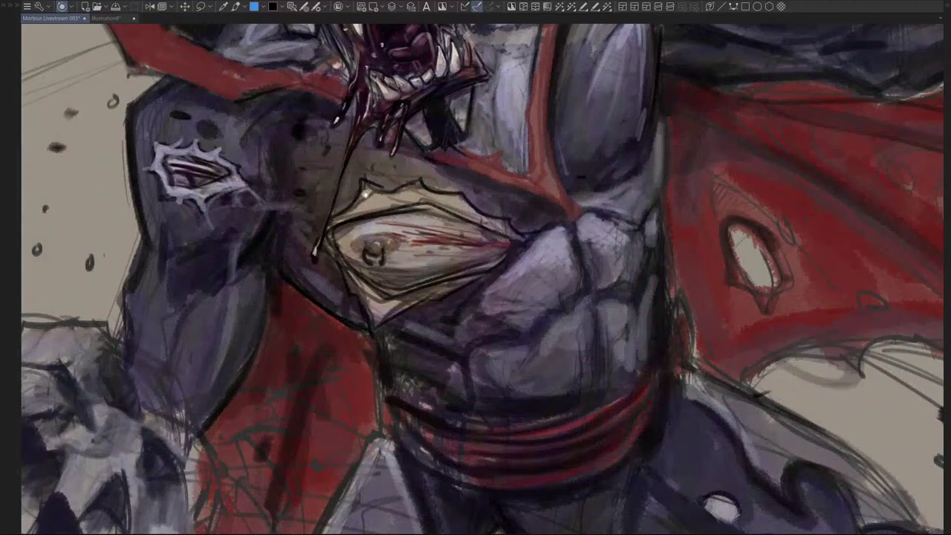
scroll(400, 276, up, 4)
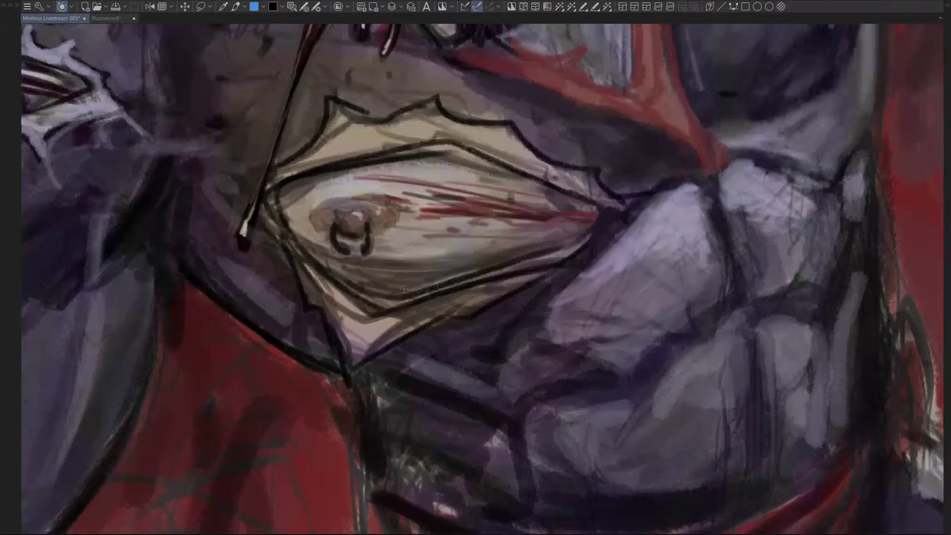
drag(403, 275, 599, 338)
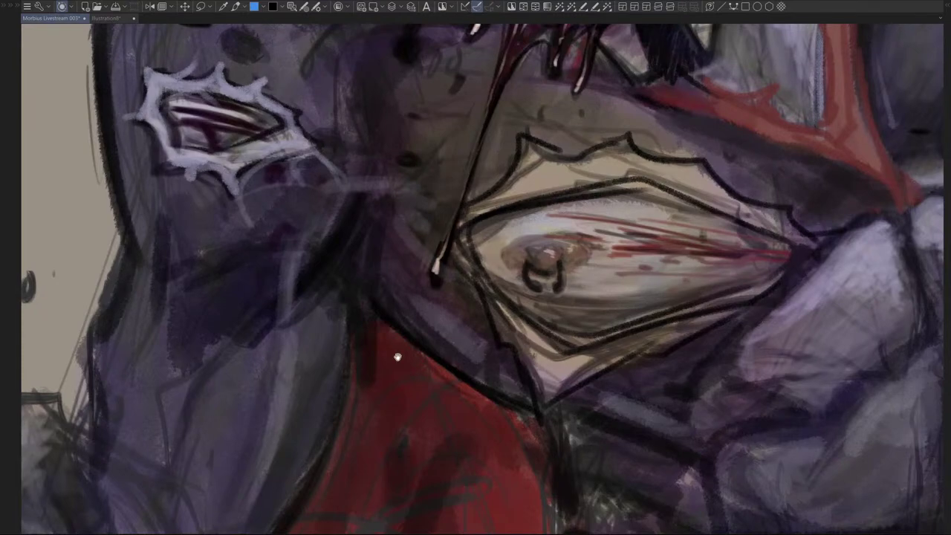
drag(397, 357, 578, 227)
drag(265, 335, 557, 334)
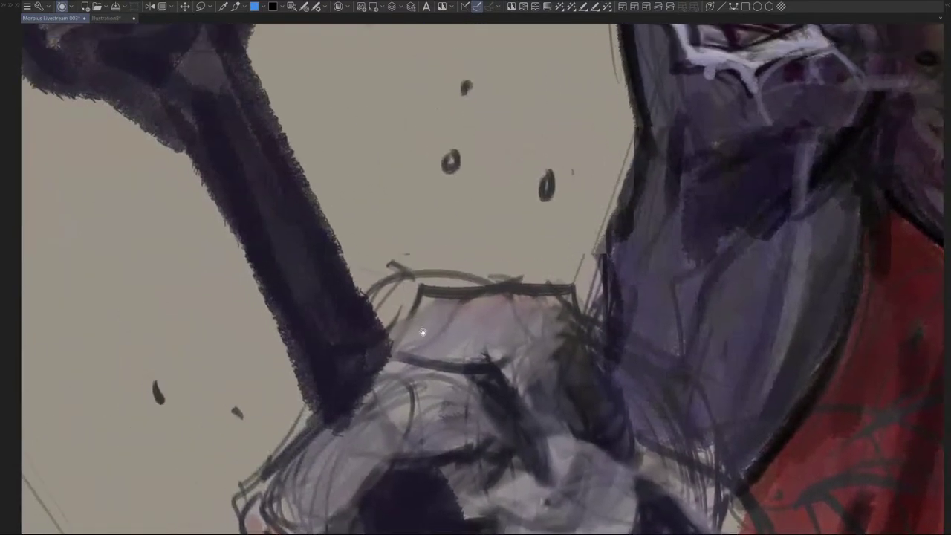
mouse_move(422, 333)
mouse_down()
mouse_move(509, 465)
mouse_move(426, 371)
mouse_move(538, 530)
mouse_move(550, 532)
mouse_up()
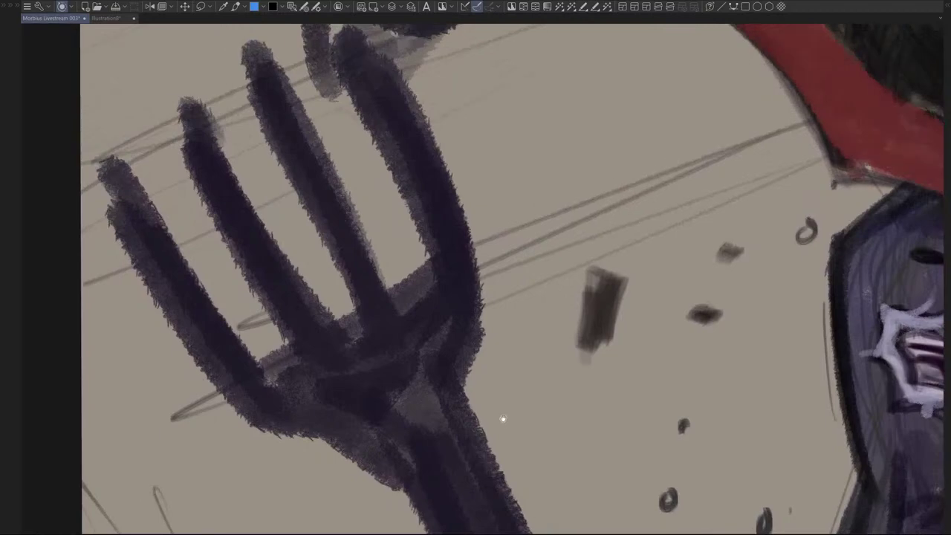
drag(503, 419, 520, 485)
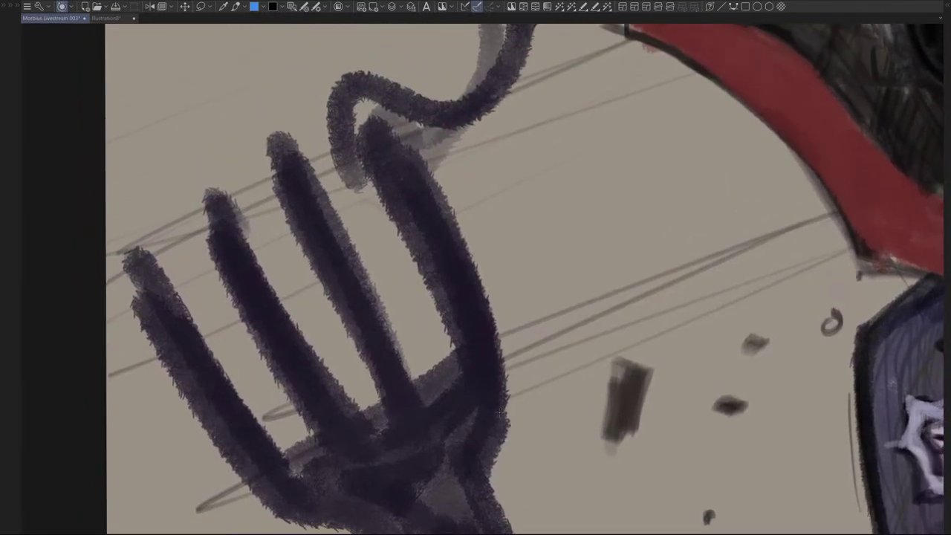
Review the figure's overall composition with the pitchfork and cape, and clear the stray selection on the abdomen
scroll(499, 412, down, 3)
scroll(494, 408, down, 4)
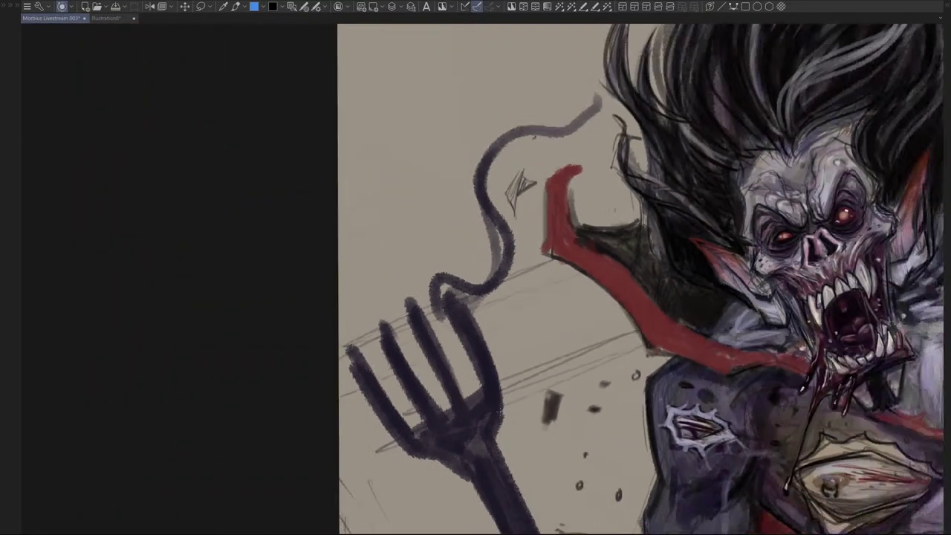
mouse_move(520, 389)
mouse_down()
mouse_move(392, 304)
mouse_move(232, 270)
mouse_up()
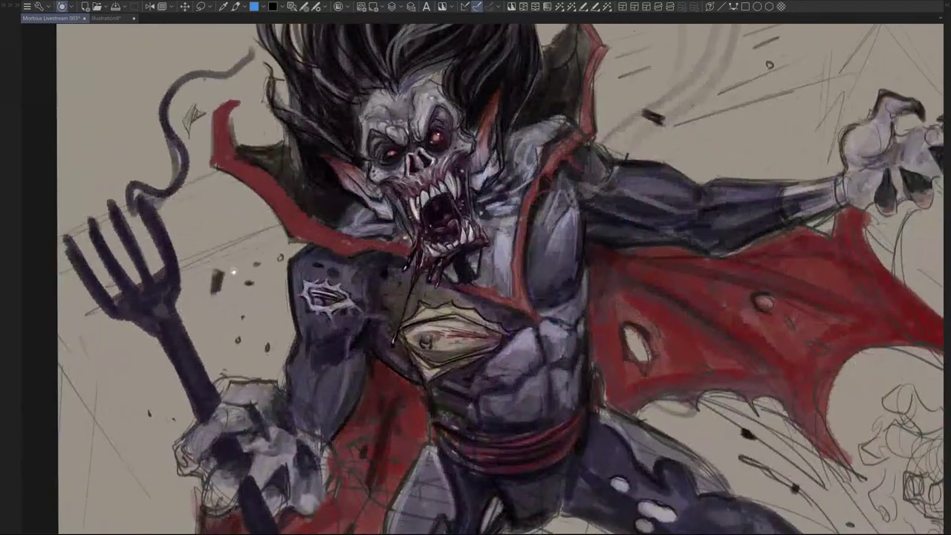
mouse_move(703, 499)
mouse_down()
mouse_move(456, 384)
mouse_move(445, 369)
mouse_move(417, 215)
mouse_move(439, 233)
mouse_move(531, 424)
mouse_move(584, 507)
mouse_move(629, 530)
mouse_up()
drag(559, 413, 585, 422)
scroll(493, 316, down, 3)
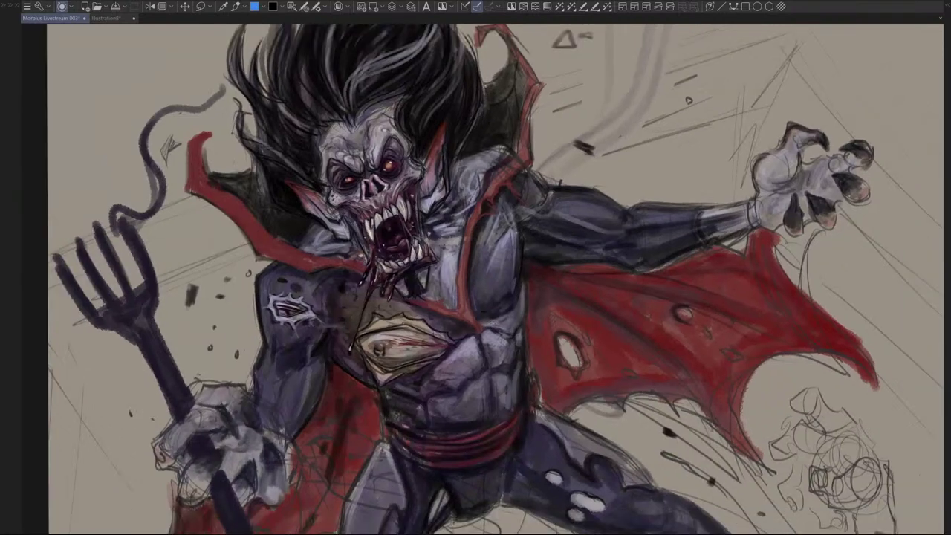
drag(462, 367, 435, 353)
key(ctrl+d)
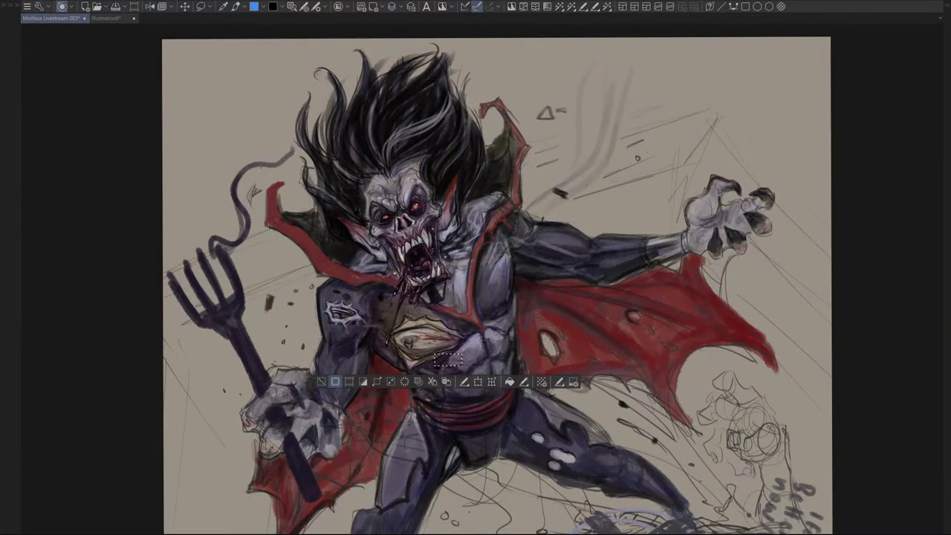